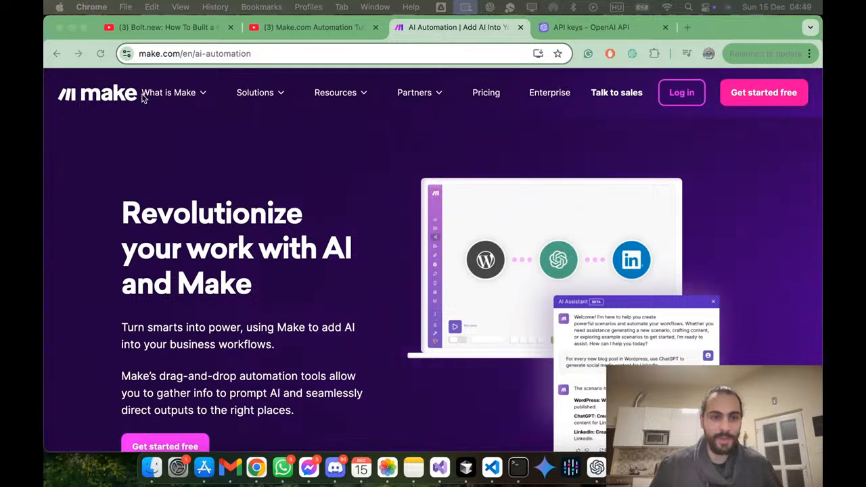
# Step: Open Make's English home page and look through its platform overview, from the workflow illustration to the automation feature sections
pyautogui.click(112, 101)
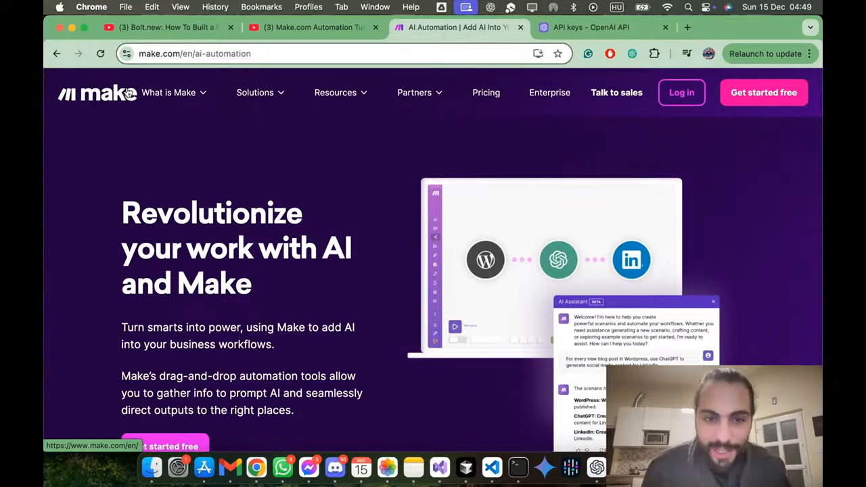
pyautogui.click(111, 95)
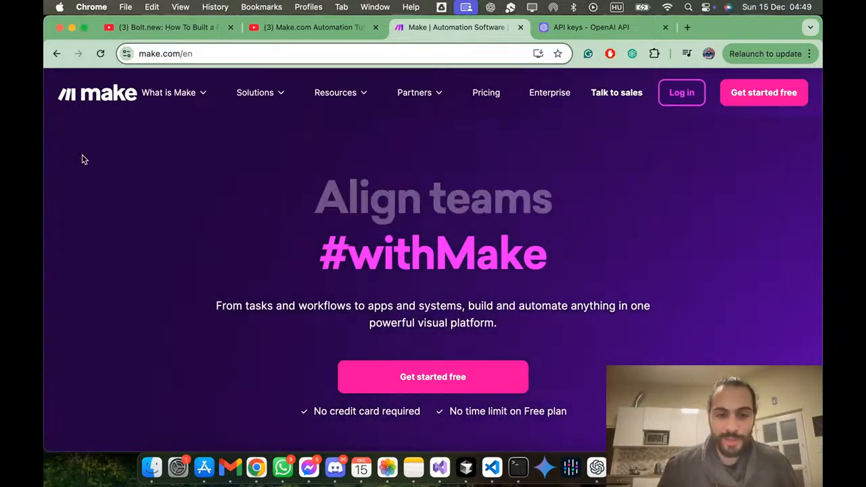
pyautogui.scroll(-10, 82, 159)
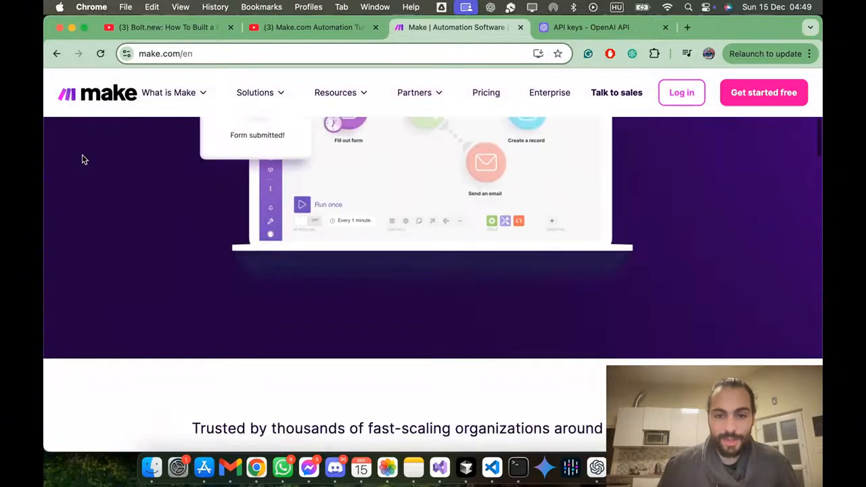
pyautogui.scroll(5, 82, 159)
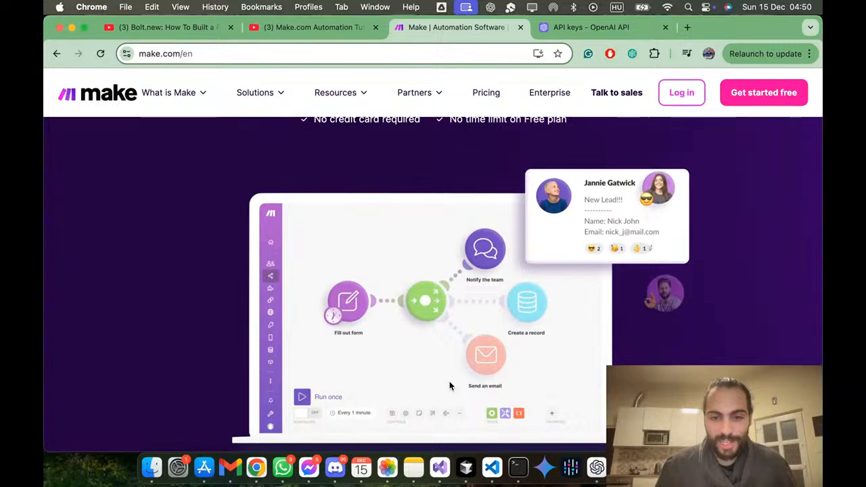
pyautogui.scroll(-15, 450, 385)
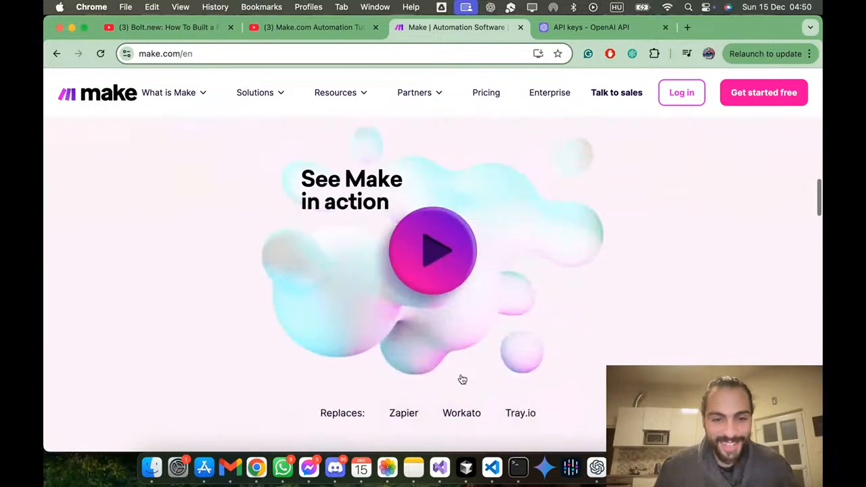
pyautogui.scroll(-3, 462, 380)
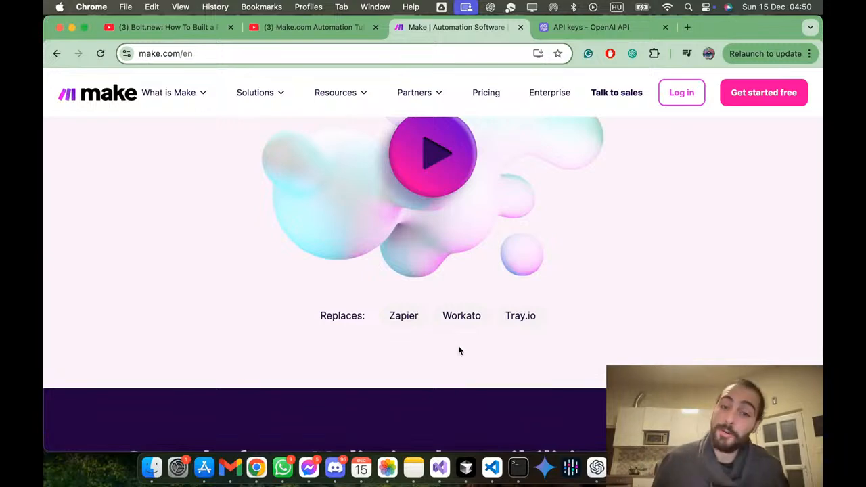
pyautogui.scroll(3, 463, 352)
pyautogui.scroll(-10, 427, 345)
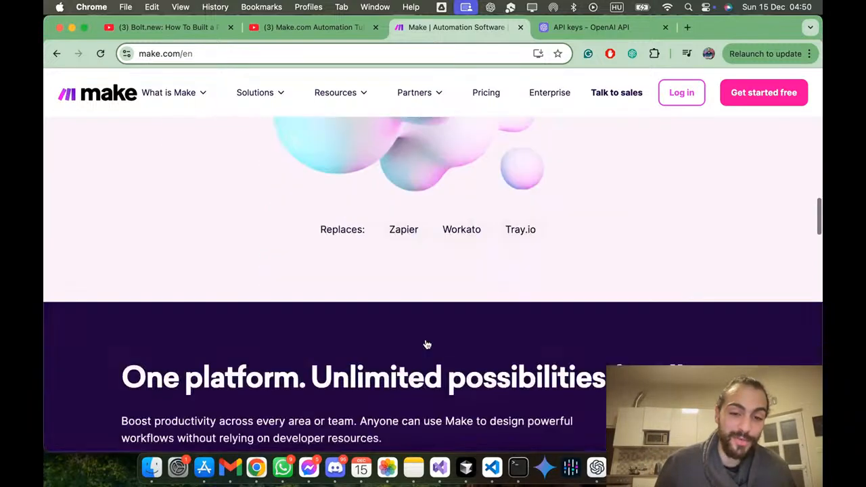
pyautogui.scroll(-3, 424, 343)
pyautogui.scroll(-2, 422, 343)
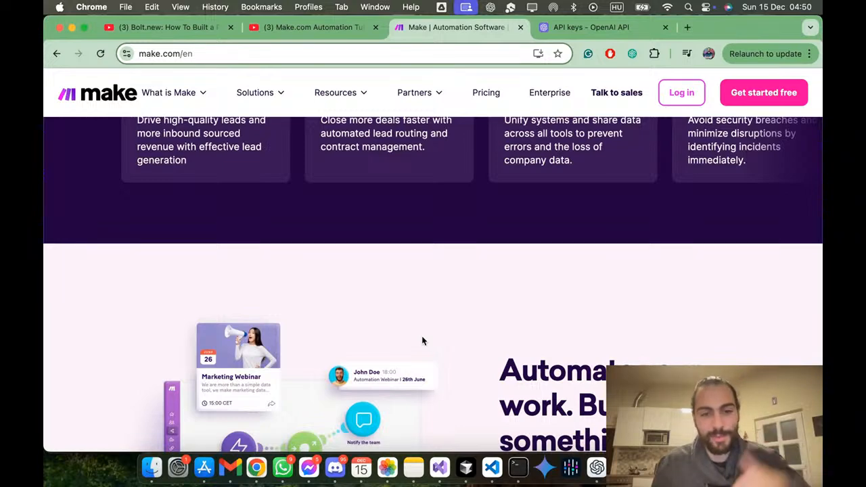
pyautogui.scroll(-3, 422, 336)
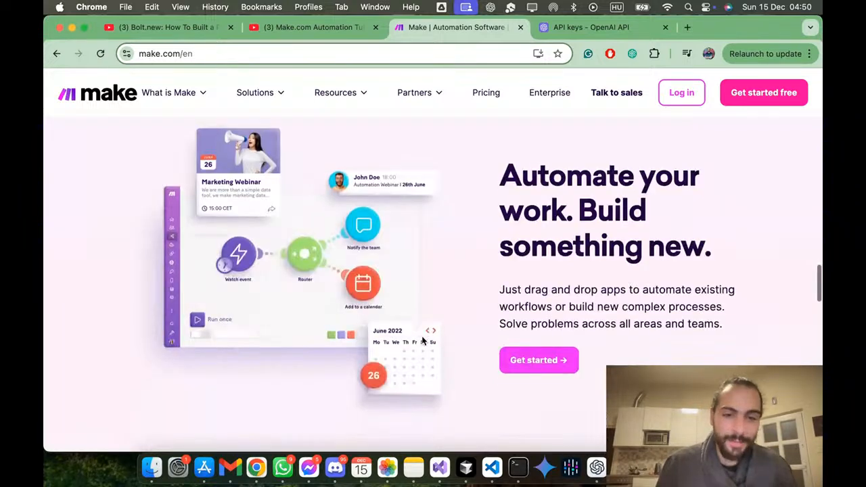
pyautogui.scroll(-3, 422, 342)
pyautogui.scroll(15, 423, 342)
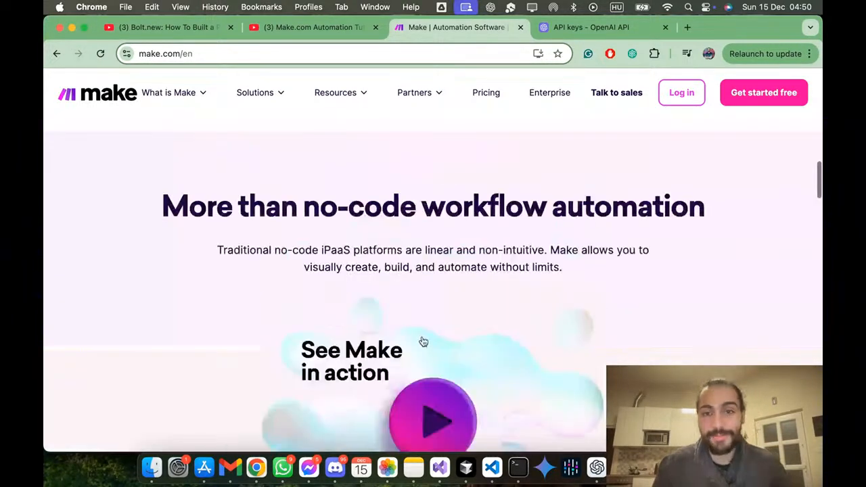
pyautogui.scroll(5, 423, 342)
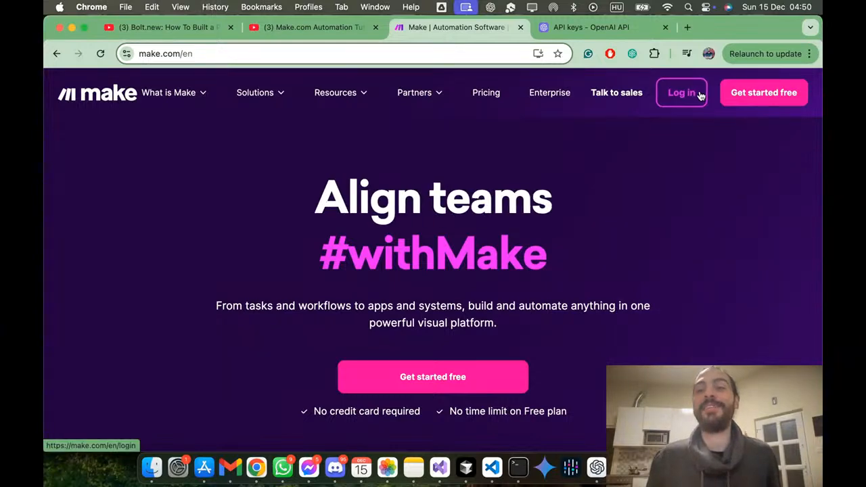
# Step: Start registering for a free Make account using Google sign-in and approve sharing the account details
pyautogui.click(748, 101)
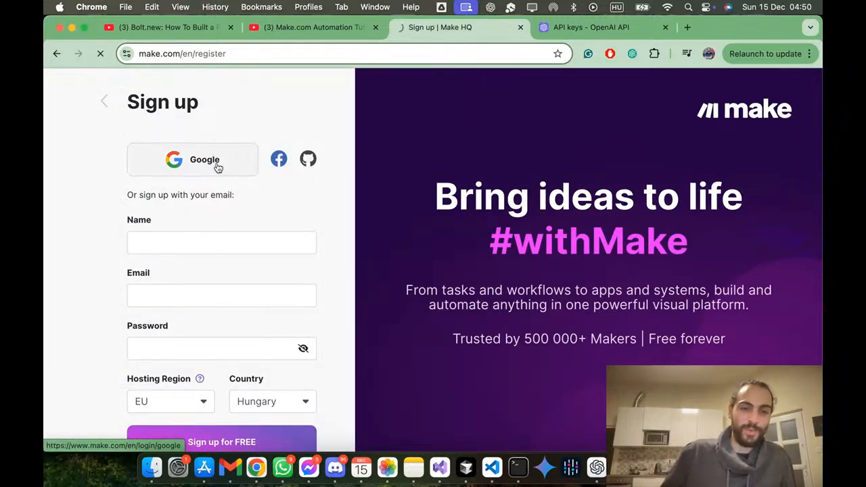
pyautogui.click(210, 158)
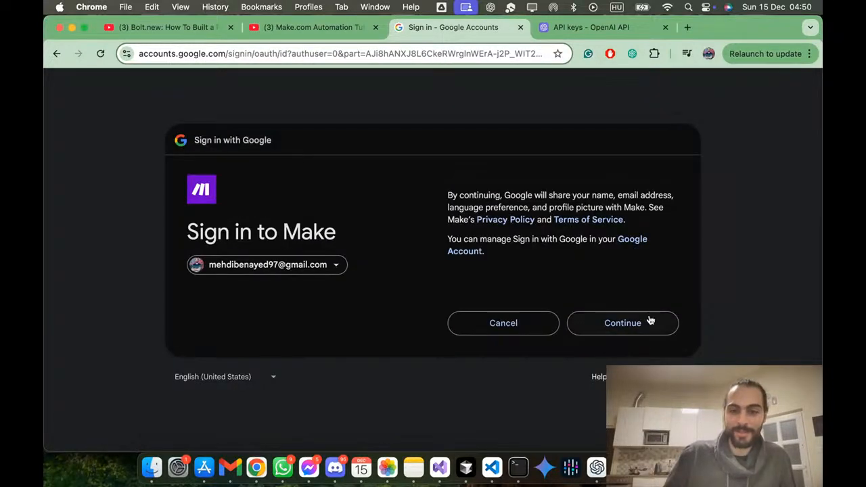
pyautogui.click(651, 319)
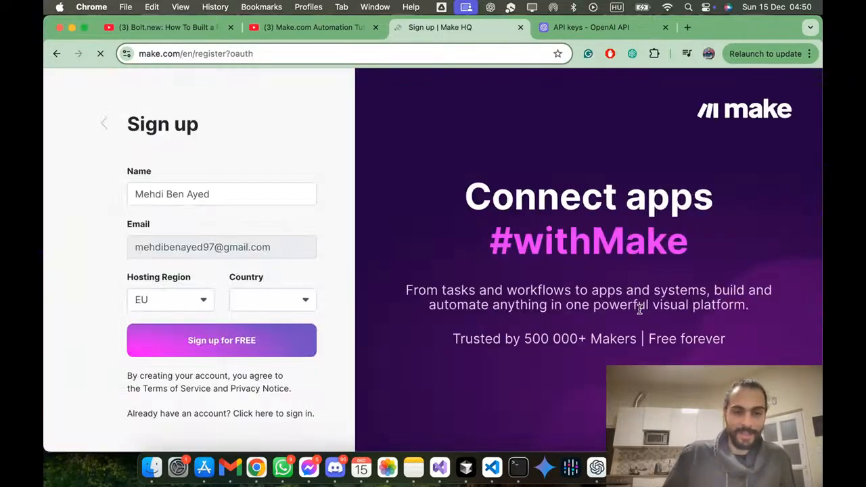
# Step: Complete the free sign-up with EU as hosting region and Hungary as country
pyautogui.click(173, 309)
pyautogui.click(172, 304)
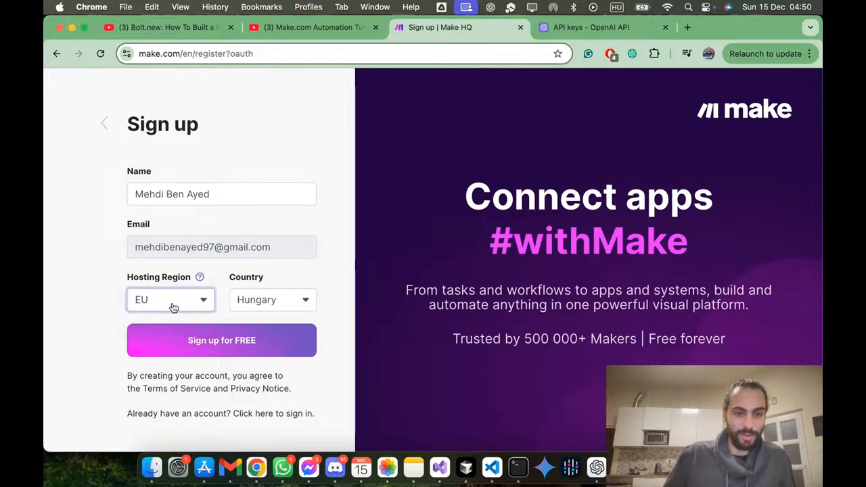
pyautogui.click(288, 306)
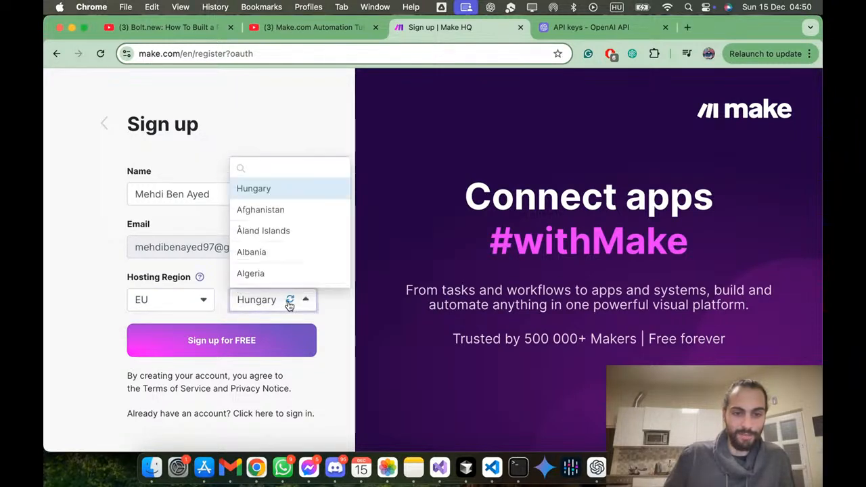
pyautogui.click(94, 310)
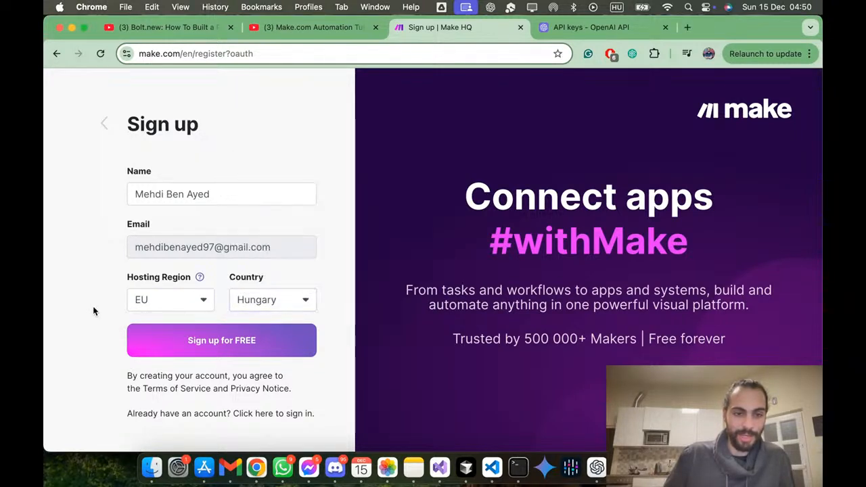
pyautogui.click(178, 336)
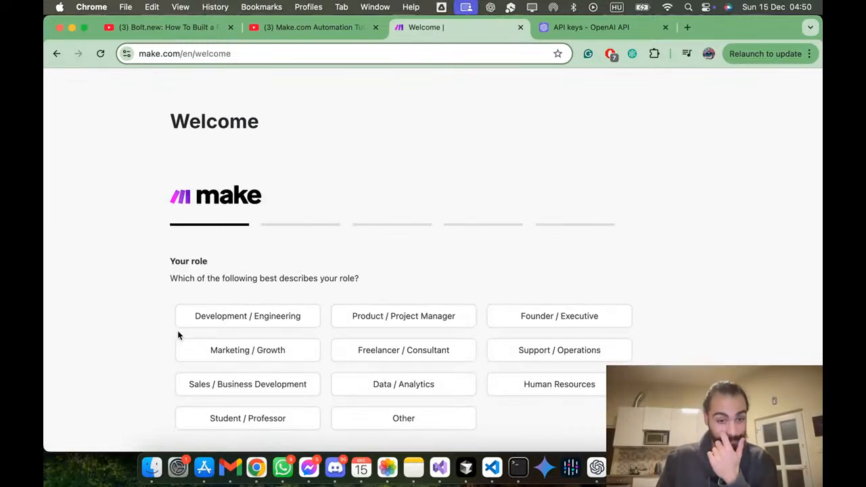
# Step: Answer the onboarding questions with Freelancer / Consultant as role, Artificial Intelligence (AI) as use case, no automation experience, and YouTube as discovery source
pyautogui.scroll(-2, 179, 336)
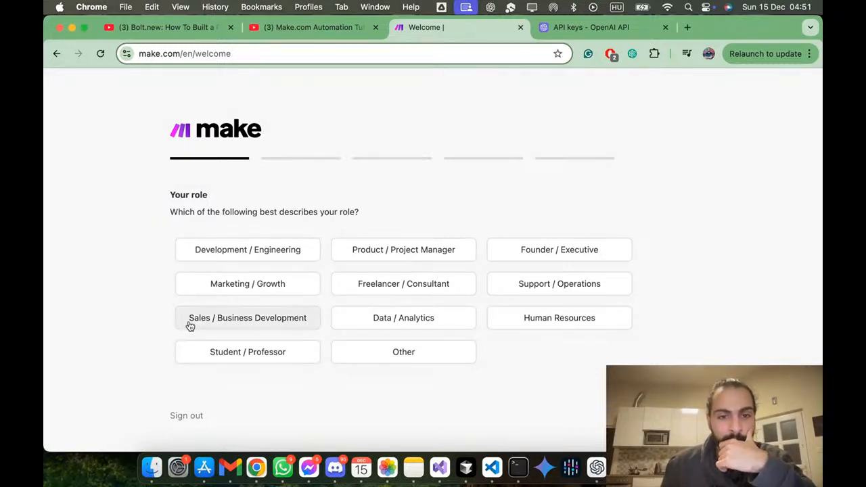
pyautogui.click(337, 295)
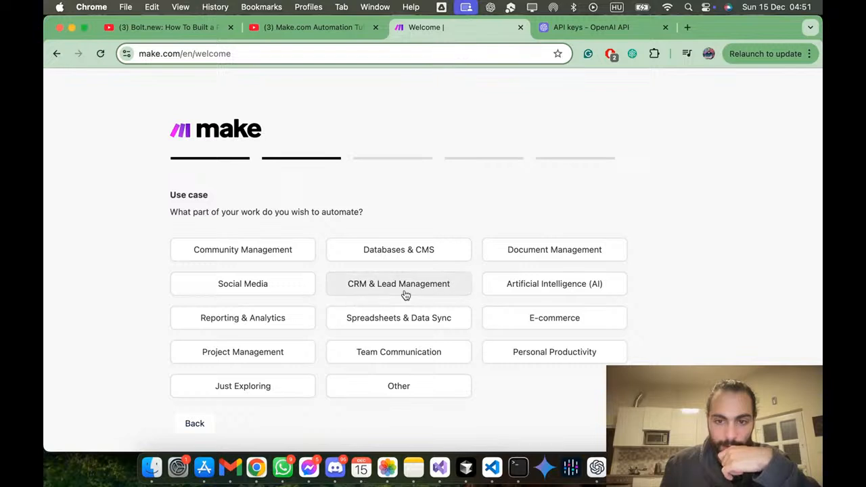
pyautogui.click(508, 289)
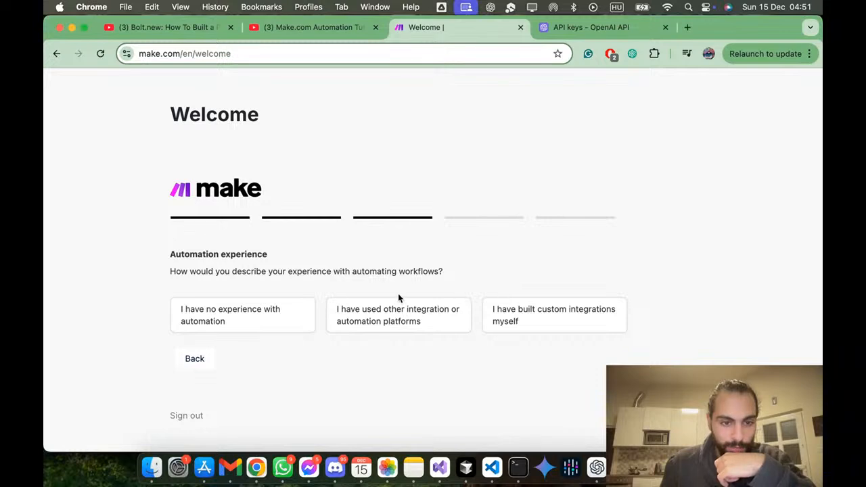
pyautogui.click(293, 302)
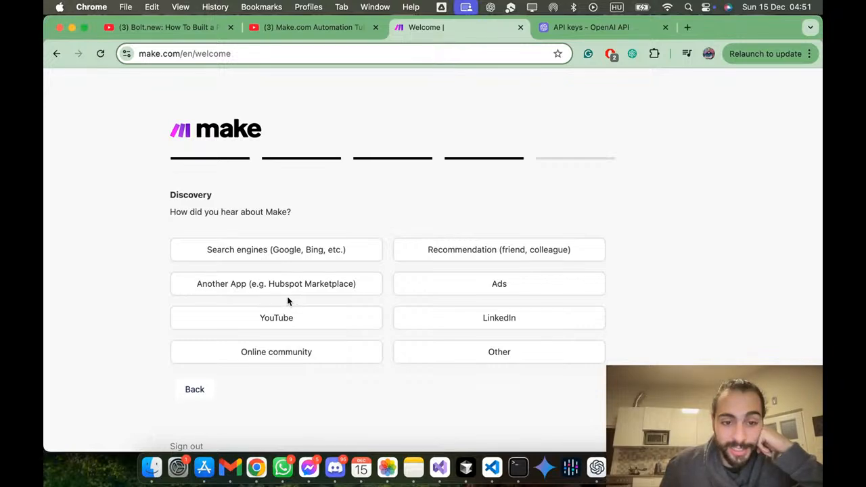
pyautogui.click(284, 318)
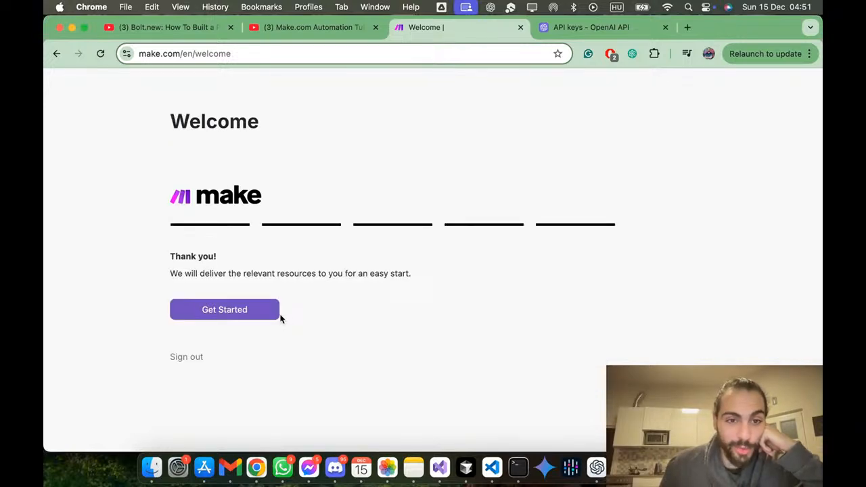
# Step: Look at the Bolt.new property management and Make.com beginner tutorials on YouTube, and return to the Make welcome page
pyautogui.click(146, 28)
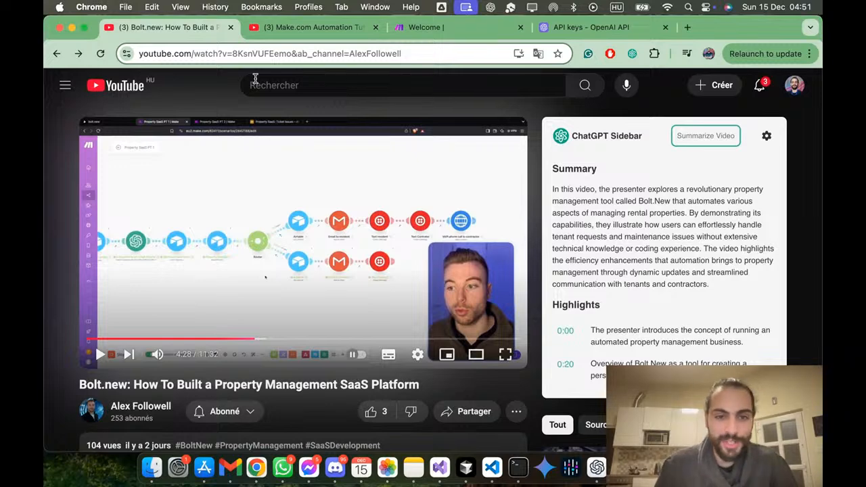
pyautogui.click(296, 30)
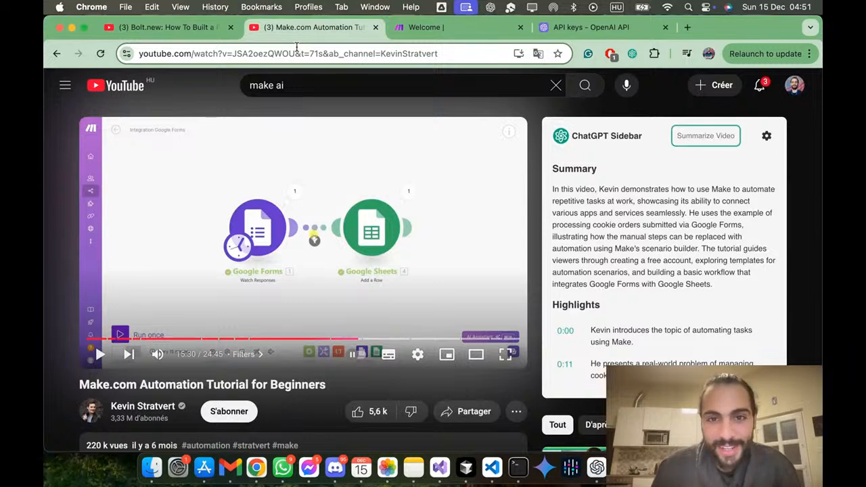
pyautogui.click(410, 30)
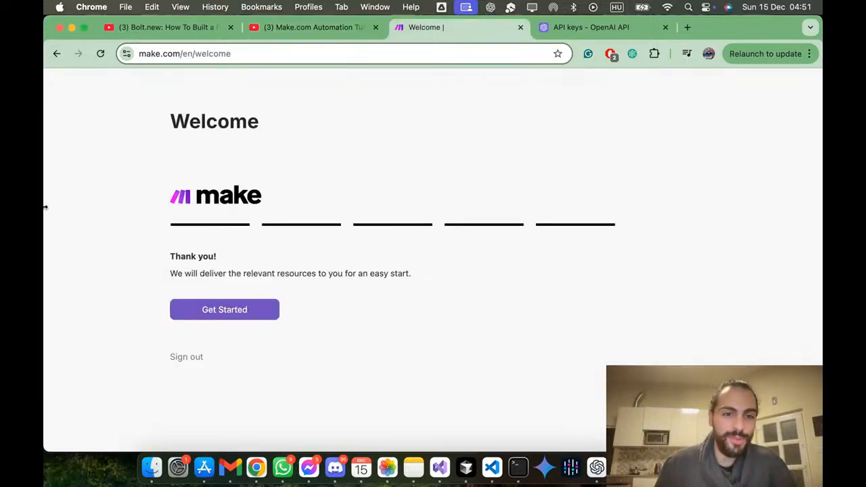
# Step: Finish the onboarding and look over the organization dashboard, including its suggested app combinations
pyautogui.click(219, 309)
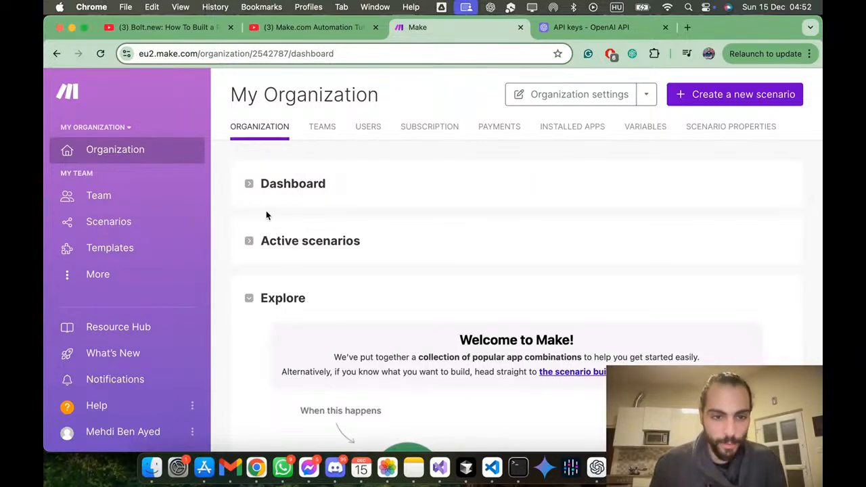
pyautogui.scroll(-5, 272, 296)
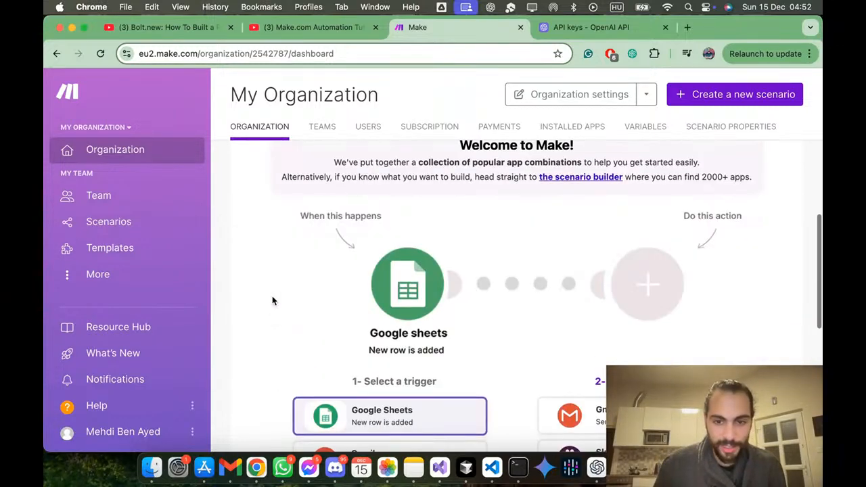
pyautogui.scroll(3, 273, 296)
pyautogui.scroll(-3, 272, 296)
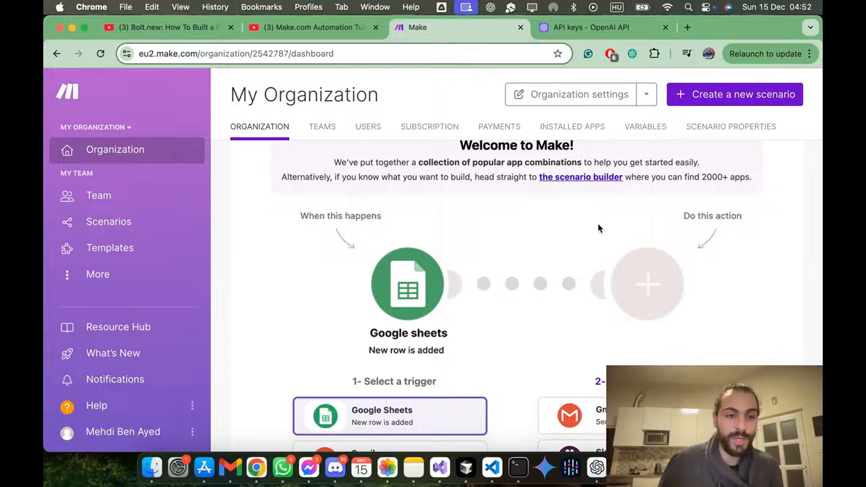
# Step: Browse the public scenario templates and examine the trigger and action apps offered on the team dashboard
pyautogui.click(120, 246)
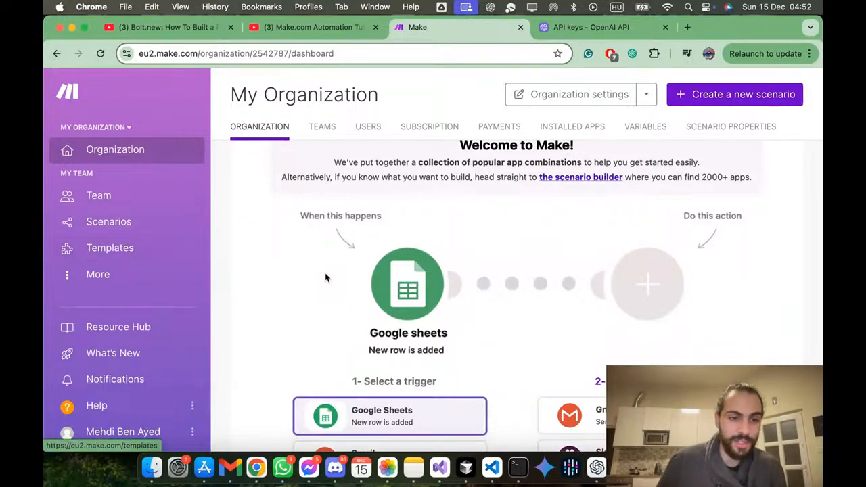
pyautogui.scroll(-3, 440, 287)
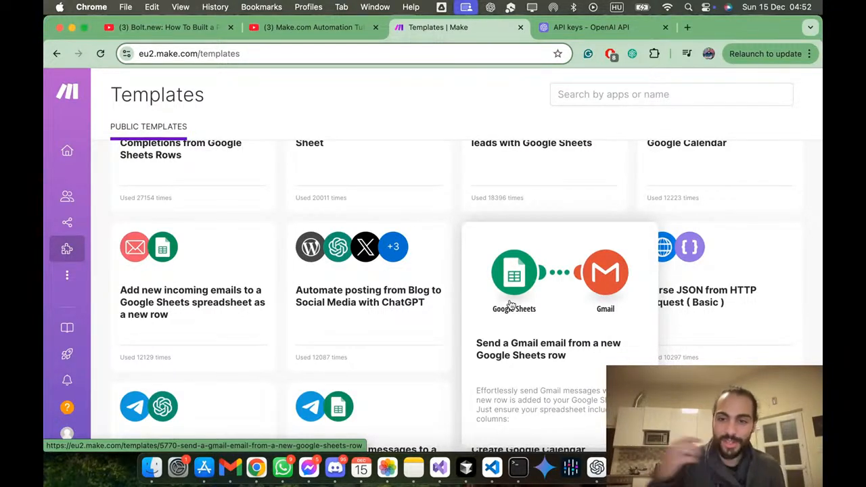
pyautogui.moveTo(79, 157)
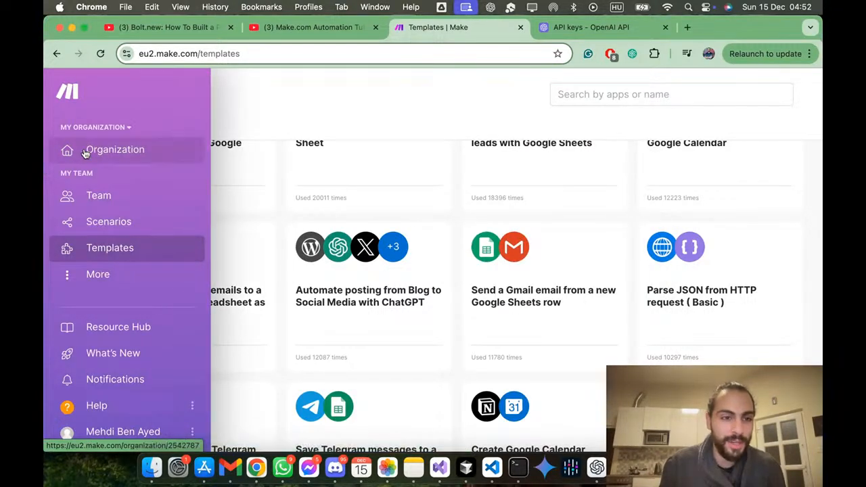
pyautogui.click(79, 109)
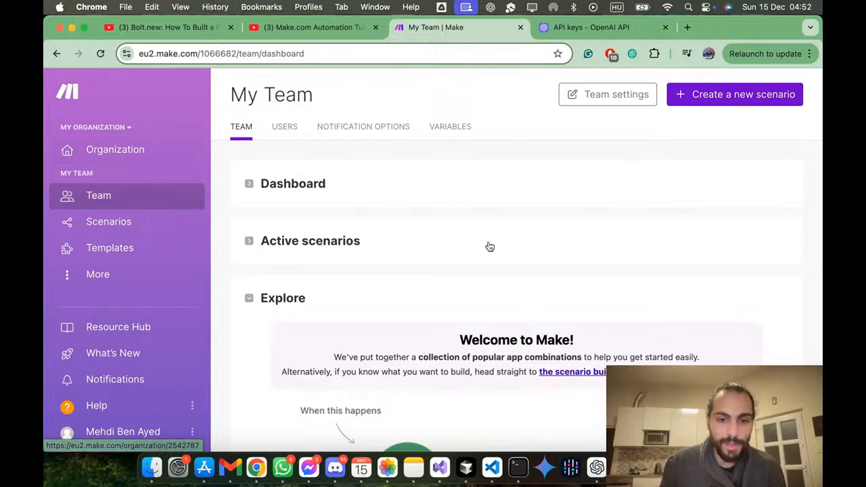
pyautogui.scroll(-5, 491, 245)
pyautogui.scroll(3, 491, 245)
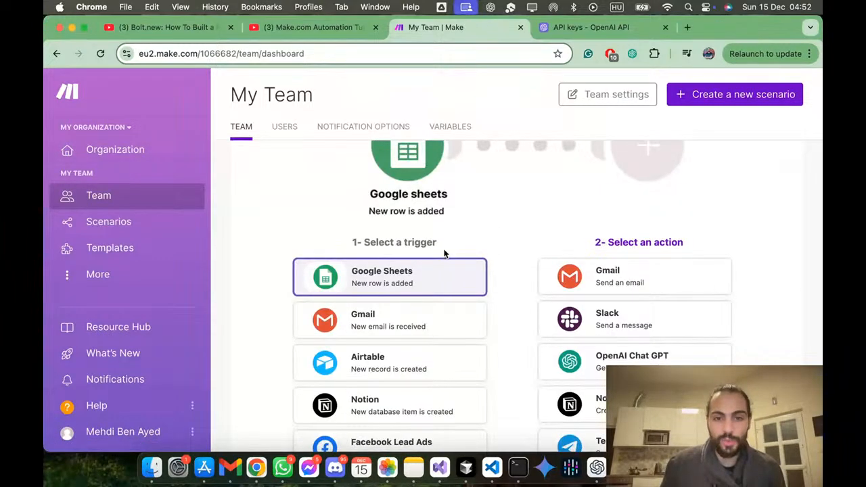
pyautogui.scroll(-5, 662, 249)
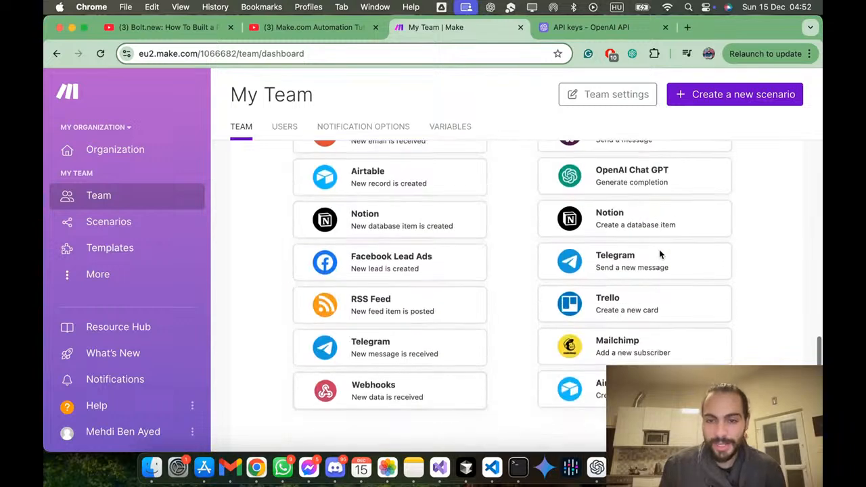
# Step: Compare the trigger apps and action apps offered on the team dashboard, with Google Sheets as the selected trigger
pyautogui.scroll(6, 661, 251)
pyautogui.scroll(-3, 660, 249)
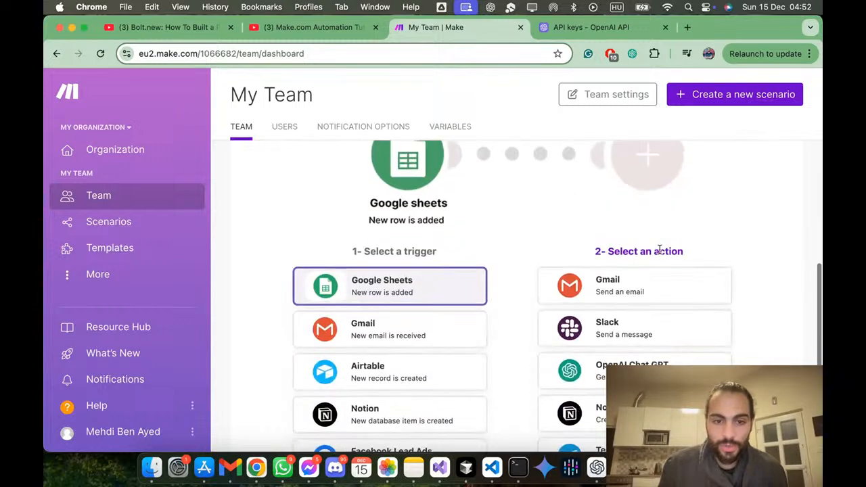
pyautogui.scroll(-3, 393, 337)
pyautogui.scroll(-3, 419, 226)
pyautogui.scroll(3, 420, 231)
pyautogui.scroll(9, 430, 209)
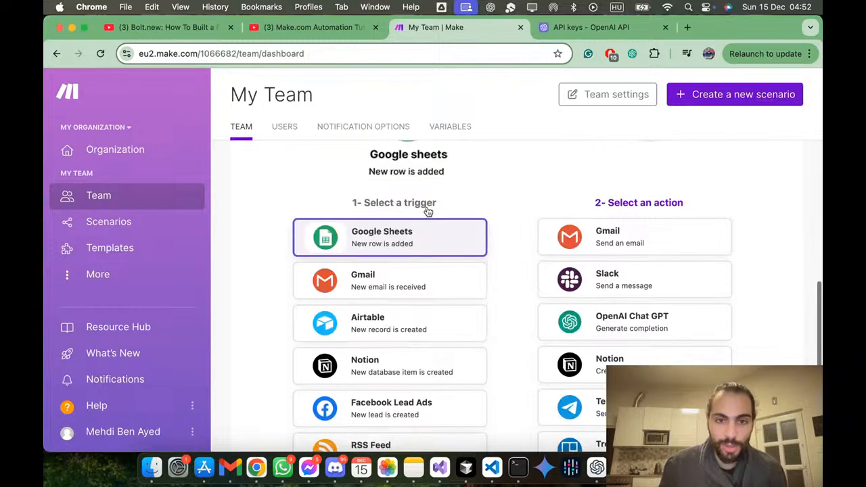
pyautogui.scroll(-3, 427, 215)
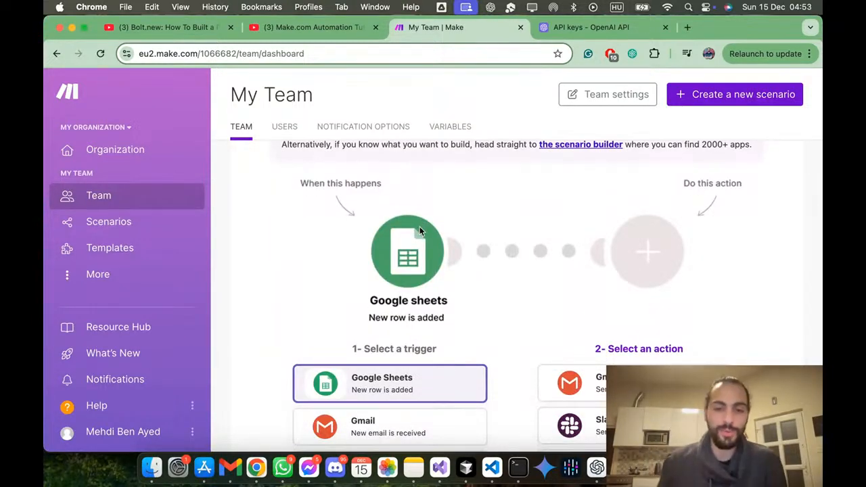
pyautogui.scroll(-6, 538, 234)
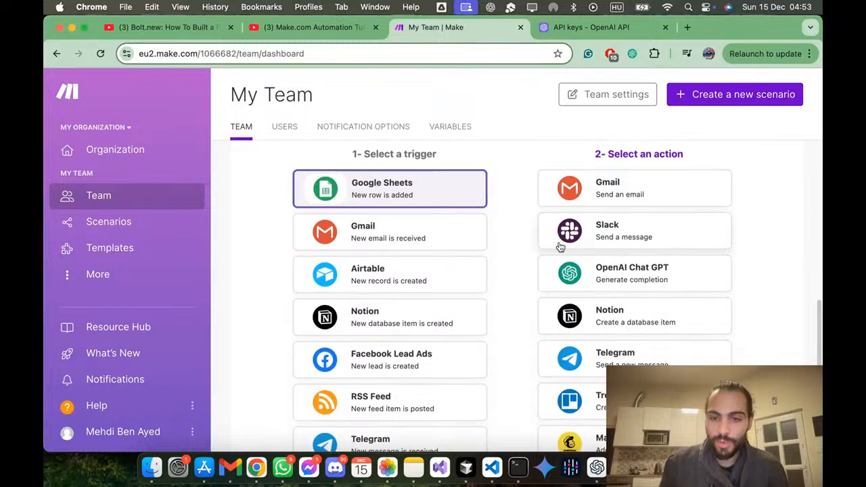
# Step: Open the template pairing the Google Sheets trigger with the OpenAI Chat GPT action, read its description, and return to the team dashboard
pyautogui.click(593, 272)
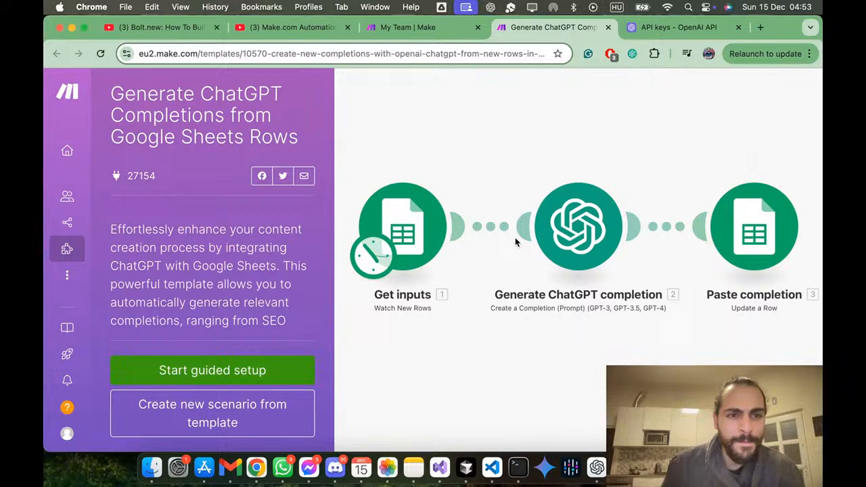
pyautogui.scroll(-3, 296, 255)
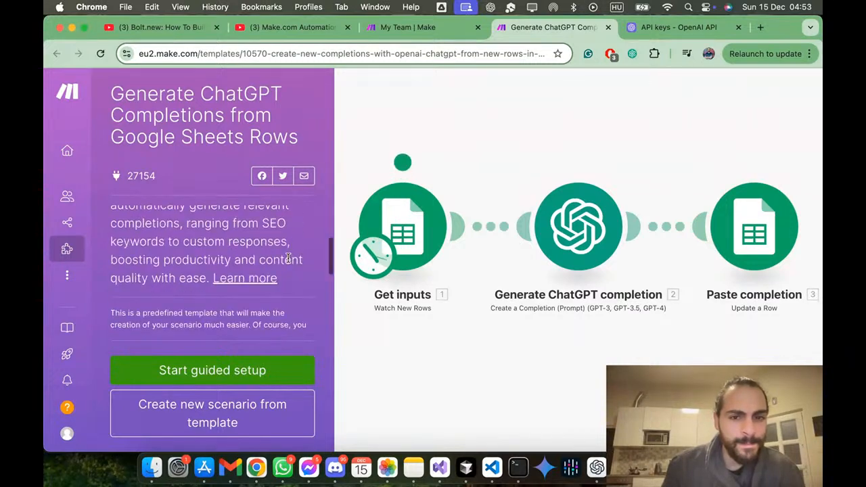
pyautogui.scroll(-5, 288, 258)
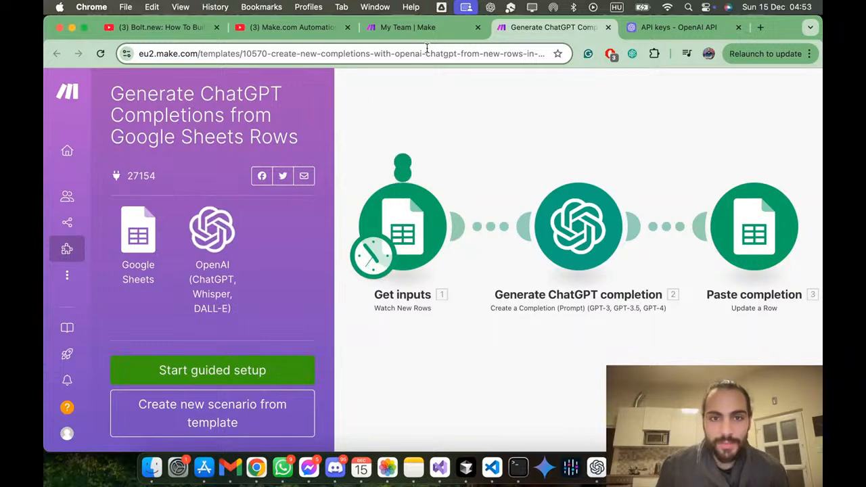
pyautogui.click(439, 30)
pyautogui.click(608, 27)
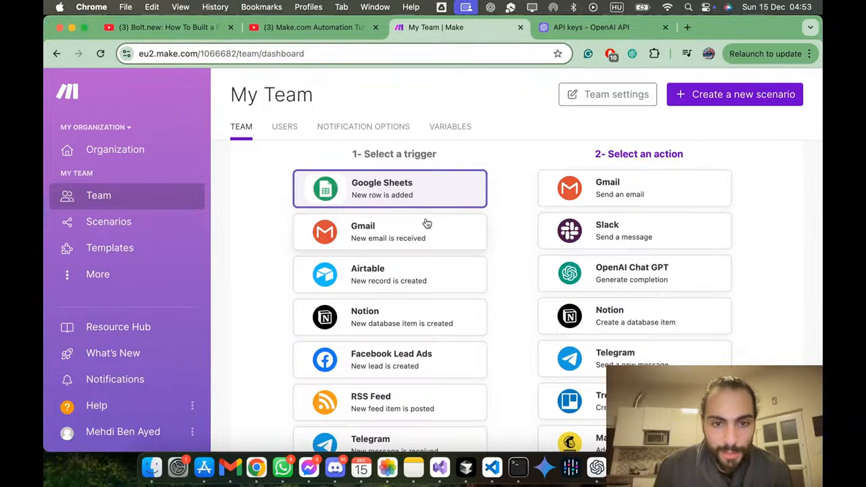
# Step: Open the public templates and filter them by the Google Forms app
pyautogui.scroll(-3, 426, 224)
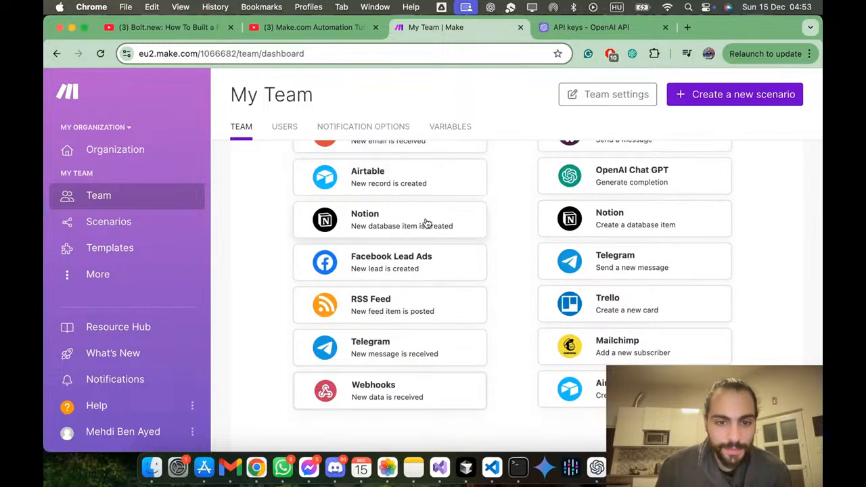
pyautogui.click(143, 249)
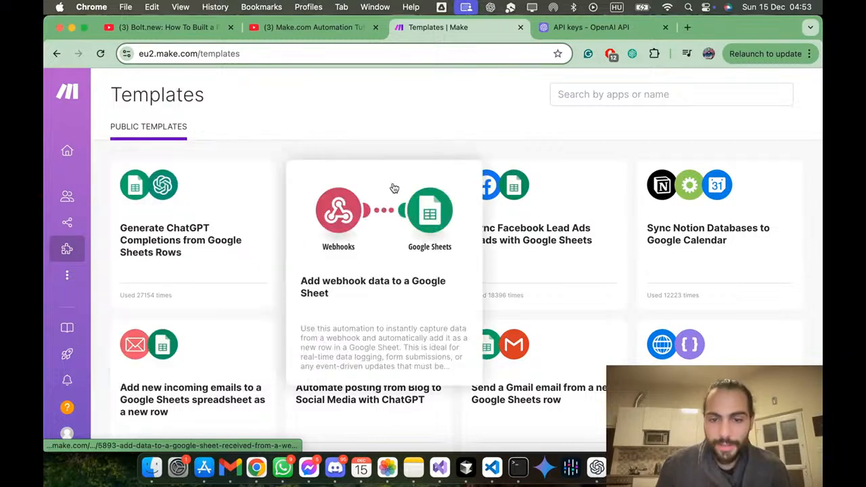
pyautogui.scroll(-15, 383, 246)
pyautogui.scroll(10, 383, 246)
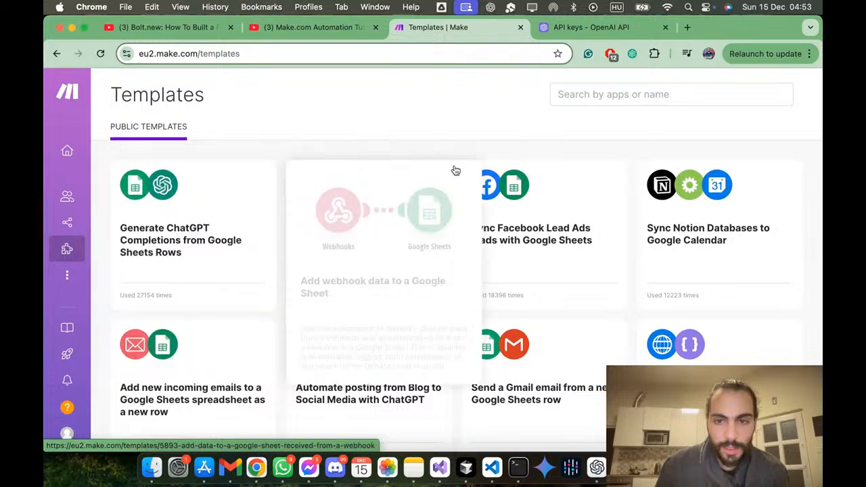
pyautogui.click(644, 95)
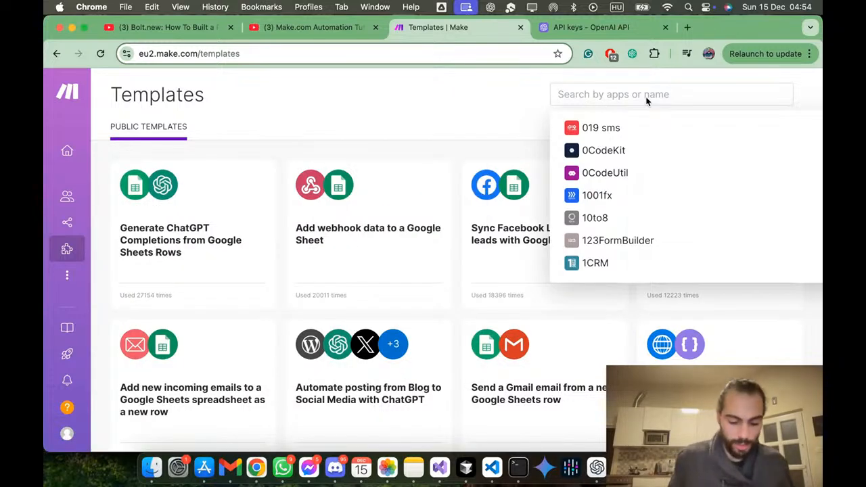
pyautogui.write('google')
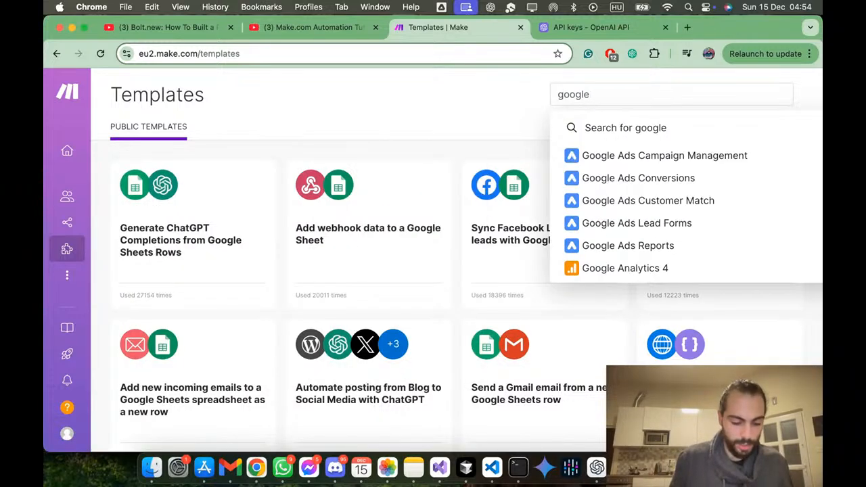
pyautogui.write(' form')
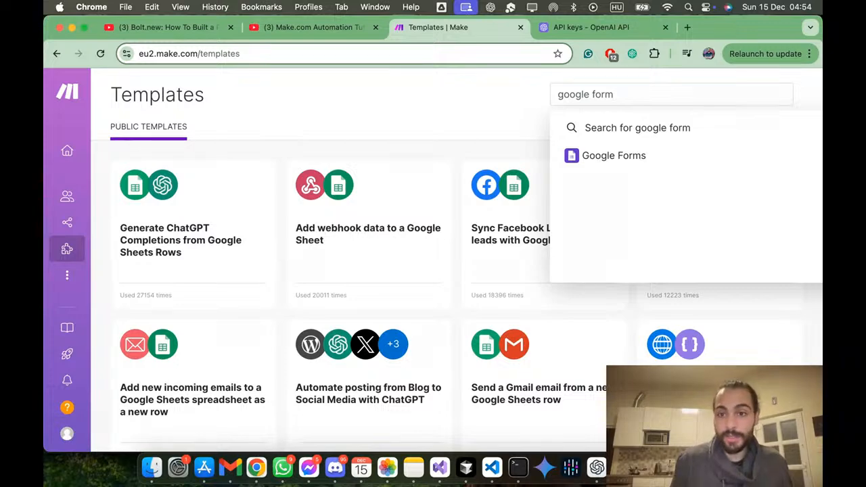
pyautogui.click(637, 155)
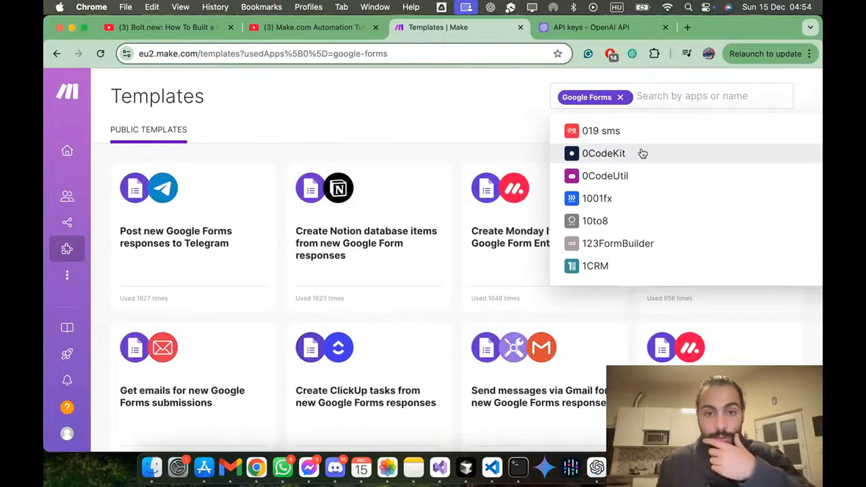
pyautogui.click(451, 109)
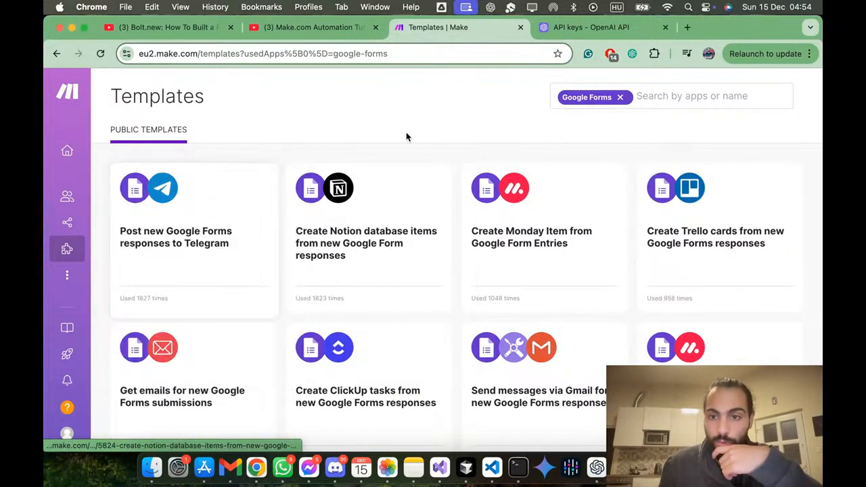
# Step: Examine the Google Forms templates to see which apps and tasks form responses can be connected to
pyautogui.scroll(-3, 472, 170)
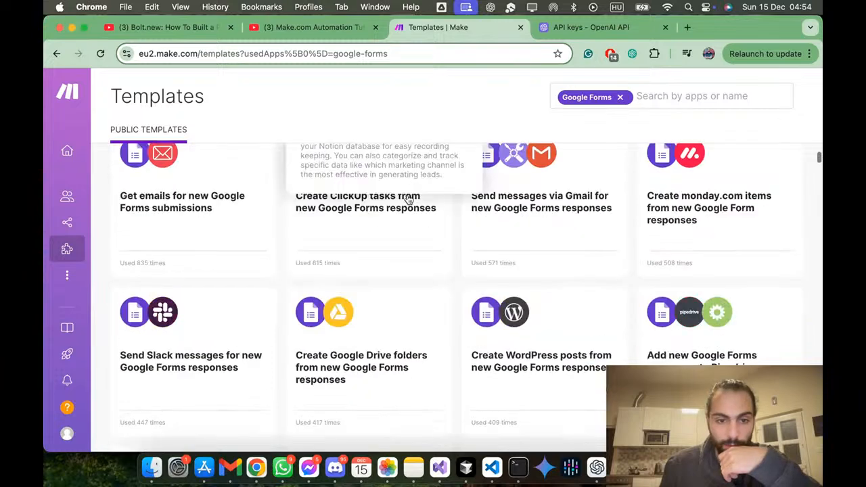
pyautogui.scroll(-3, 429, 371)
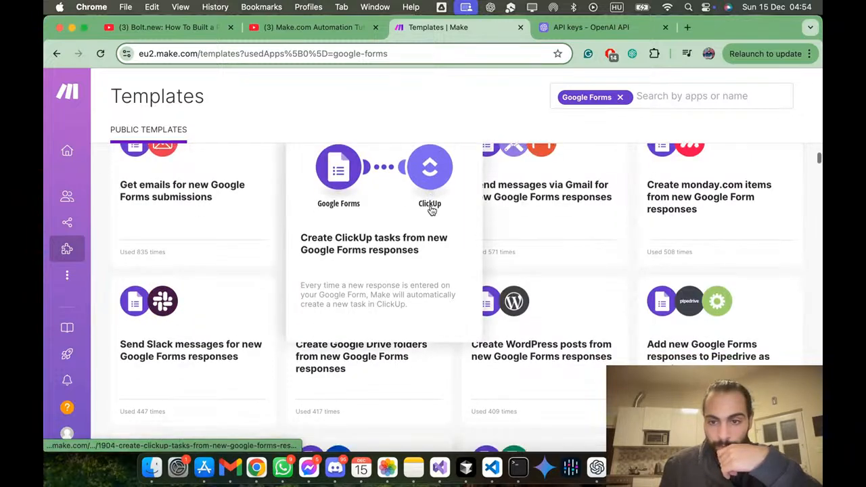
pyautogui.scroll(-3, 501, 193)
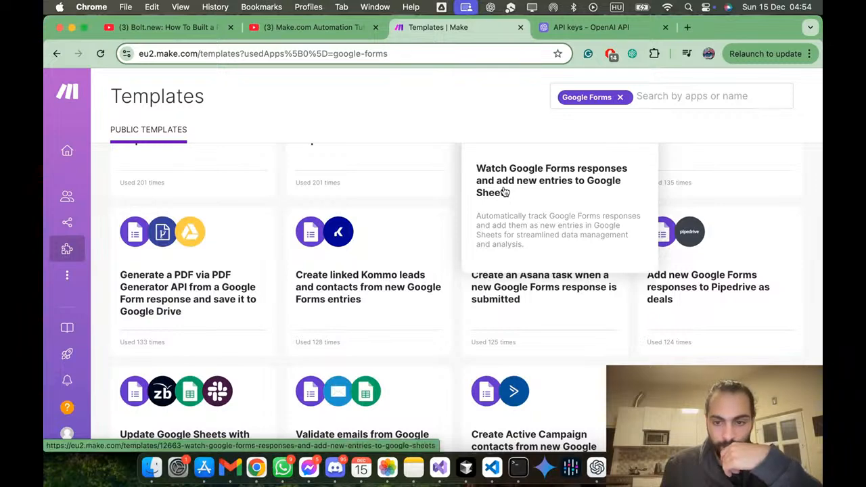
pyautogui.scroll(-5, 504, 193)
pyautogui.scroll(-3, 504, 193)
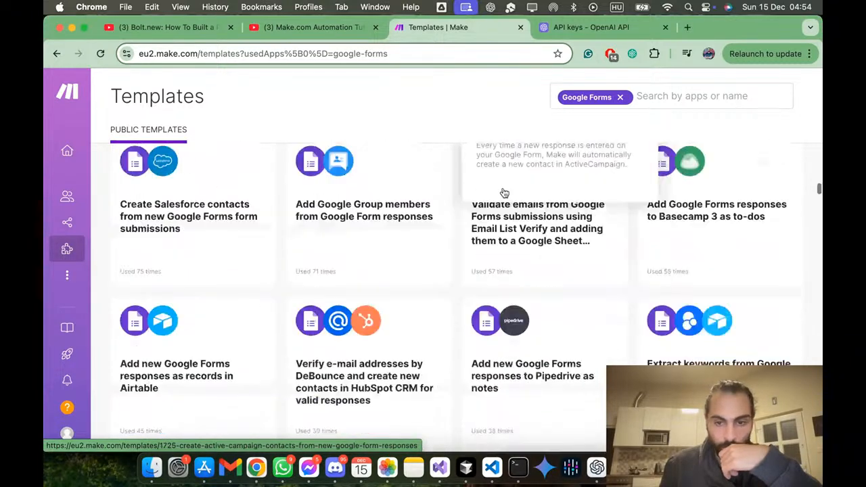
pyautogui.scroll(-5, 504, 193)
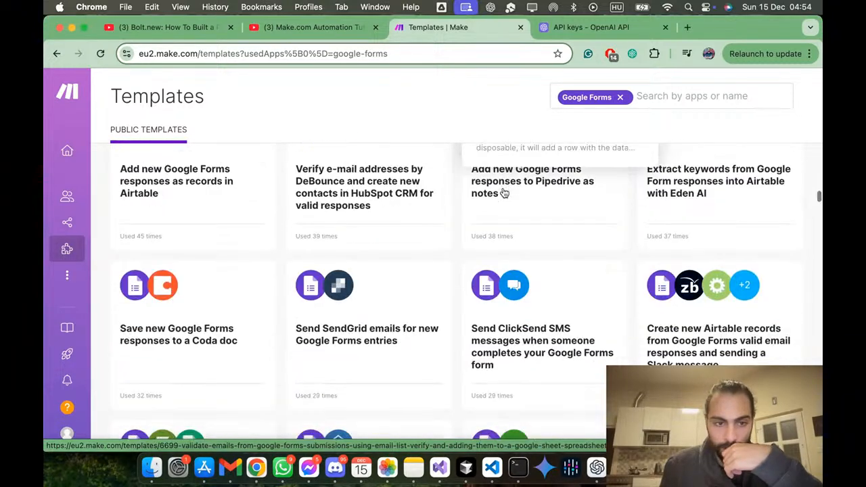
pyautogui.scroll(-2, 505, 193)
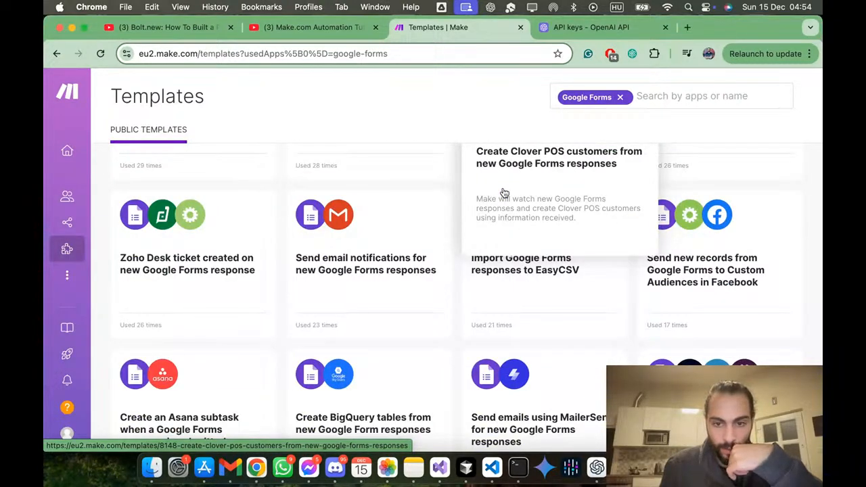
pyautogui.scroll(-3, 504, 193)
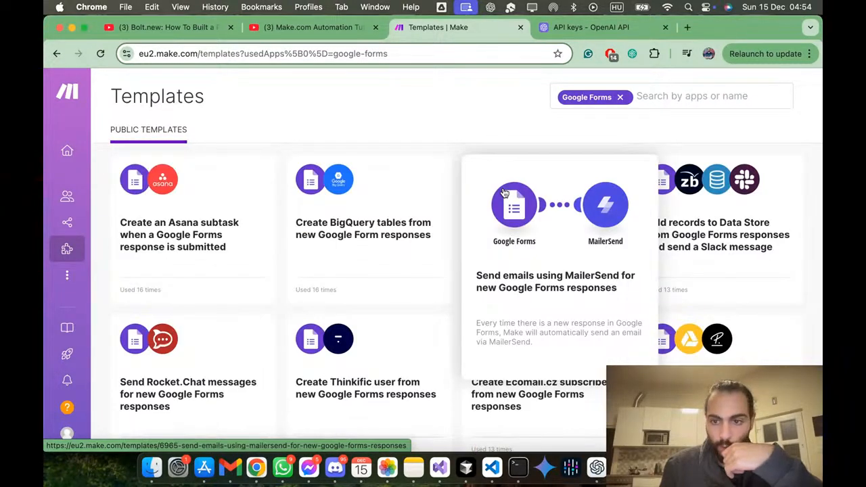
pyautogui.scroll(10, 504, 193)
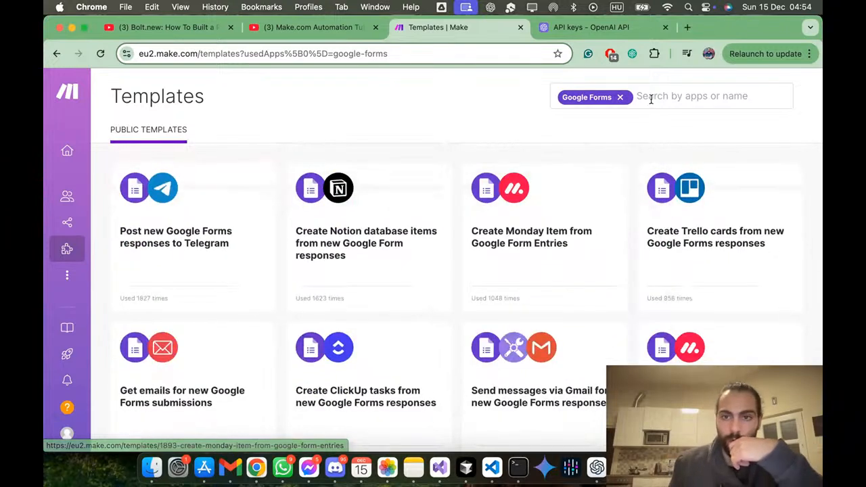
# Step: Replace the Google Forms filter on the public templates with Google Sheets
pyautogui.click(621, 98)
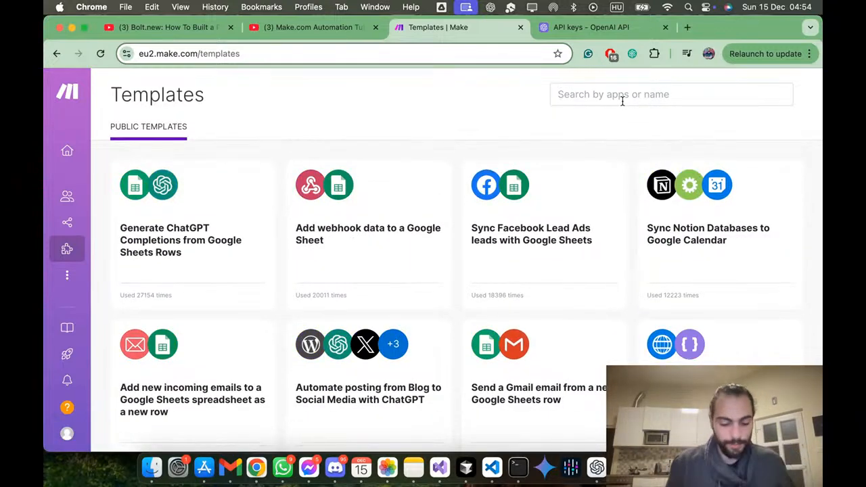
pyautogui.click(623, 101)
pyautogui.write('google')
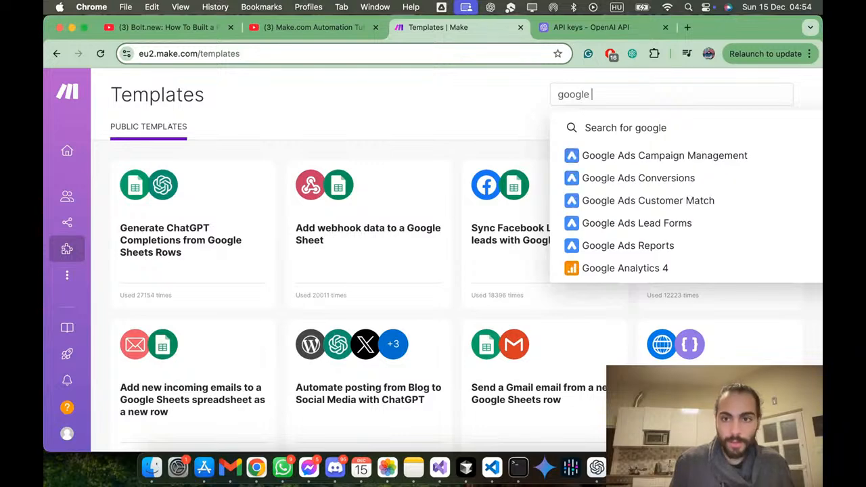
pyautogui.write(' she')
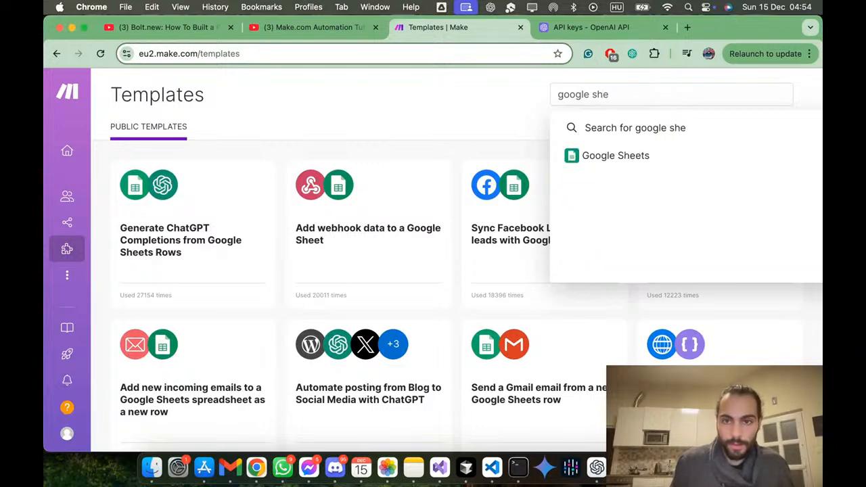
pyautogui.press('Down')
pyautogui.press('Return')
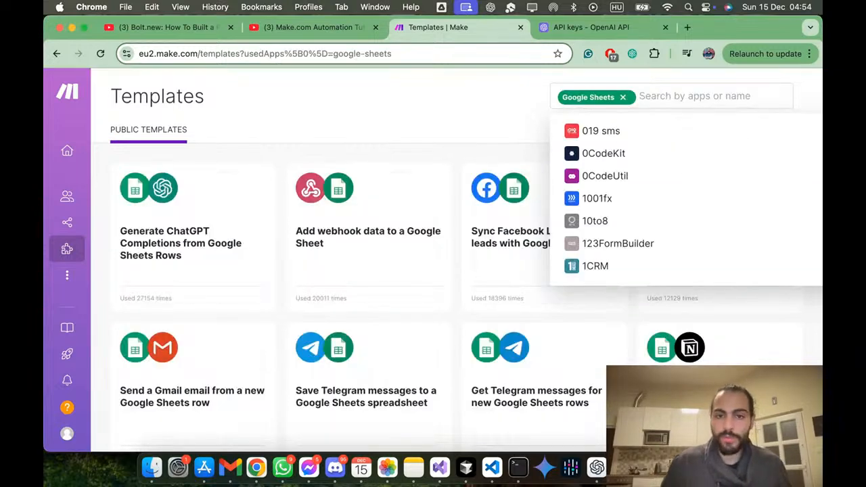
pyautogui.click(480, 113)
# Step: Add OpenAI (ChatGPT, Whisper, DALL-E) to the Google Sheets template filter and look through the templates that combine both apps
pyautogui.click(657, 96)
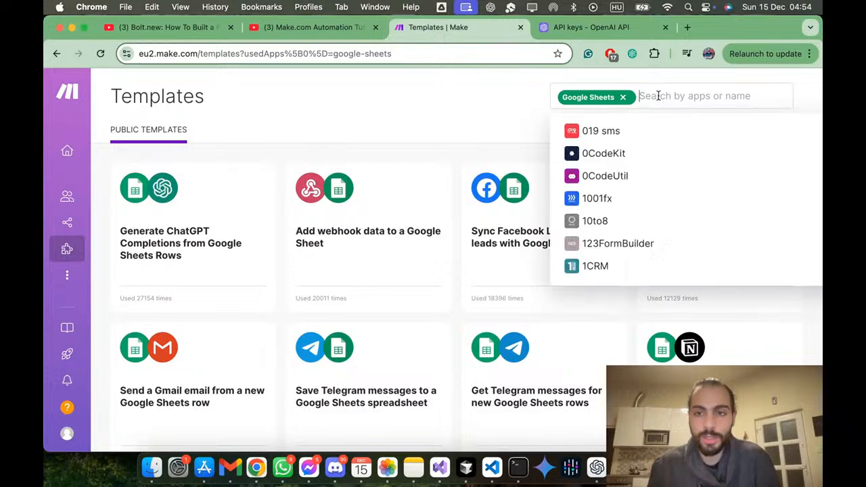
pyautogui.write('open')
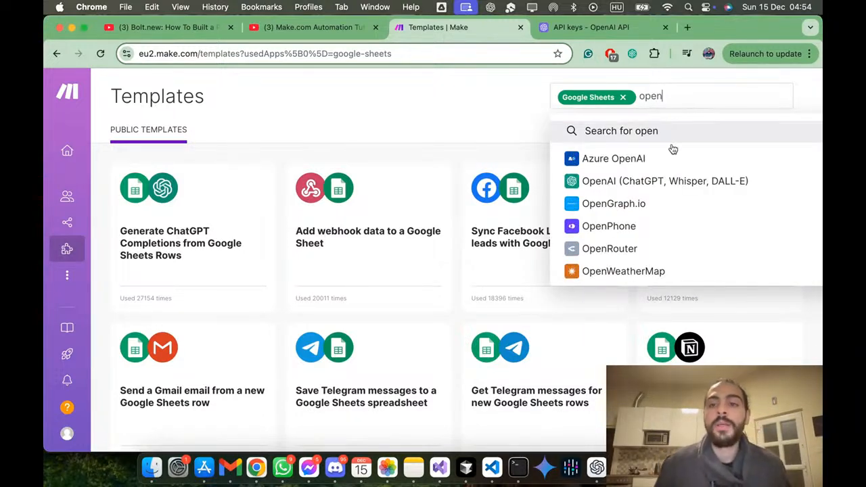
pyautogui.click(671, 181)
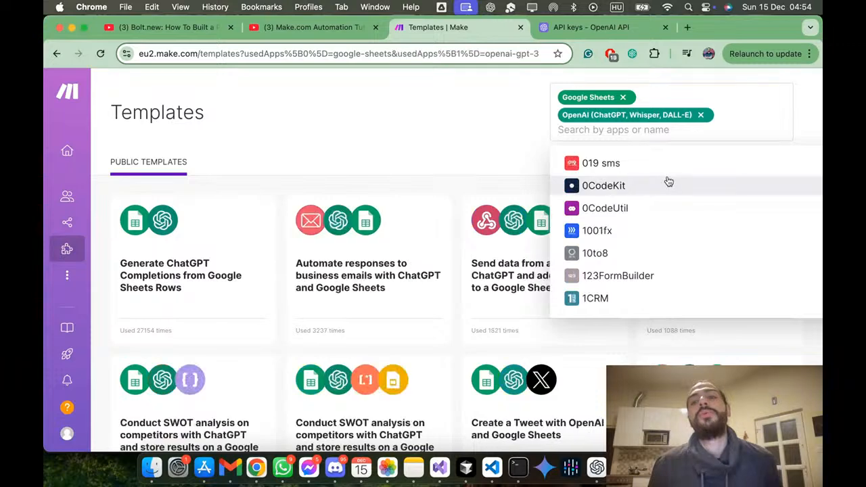
pyautogui.click(481, 117)
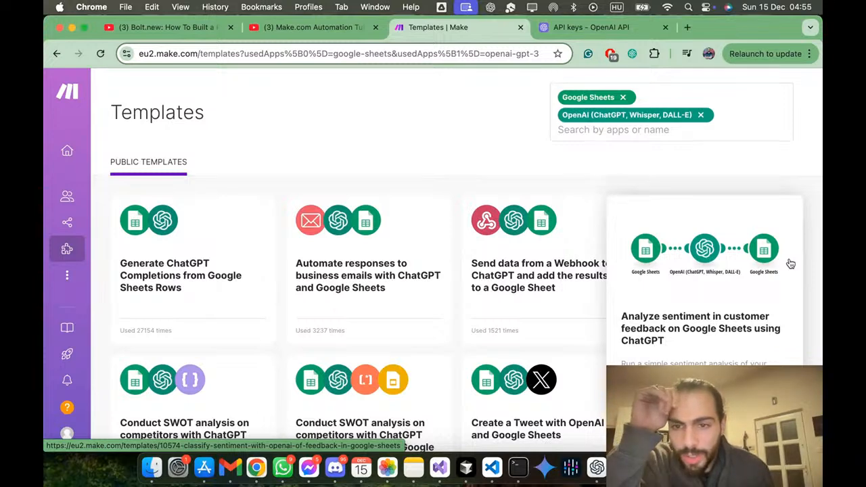
pyautogui.scroll(-5, 473, 281)
pyautogui.scroll(3, 474, 280)
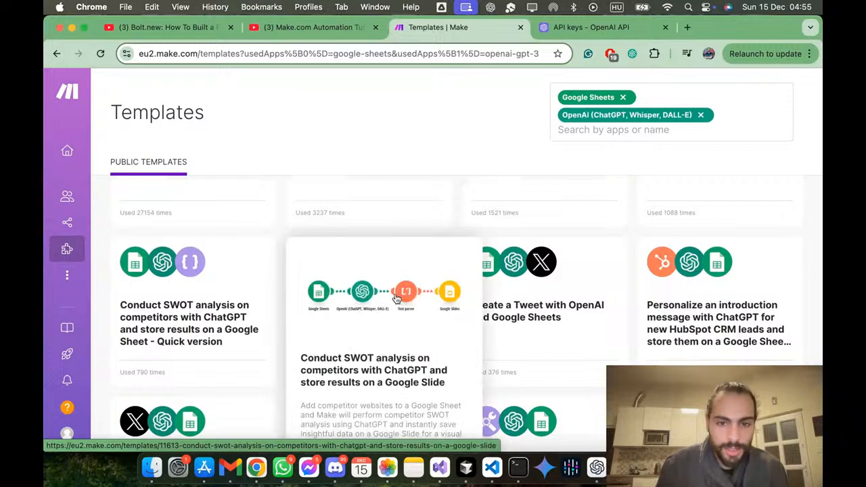
pyautogui.scroll(-2, 398, 298)
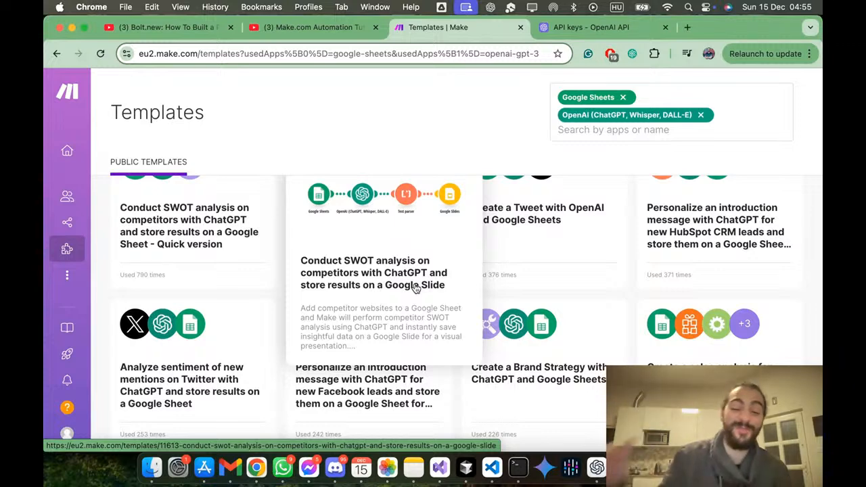
pyautogui.scroll(3, 415, 288)
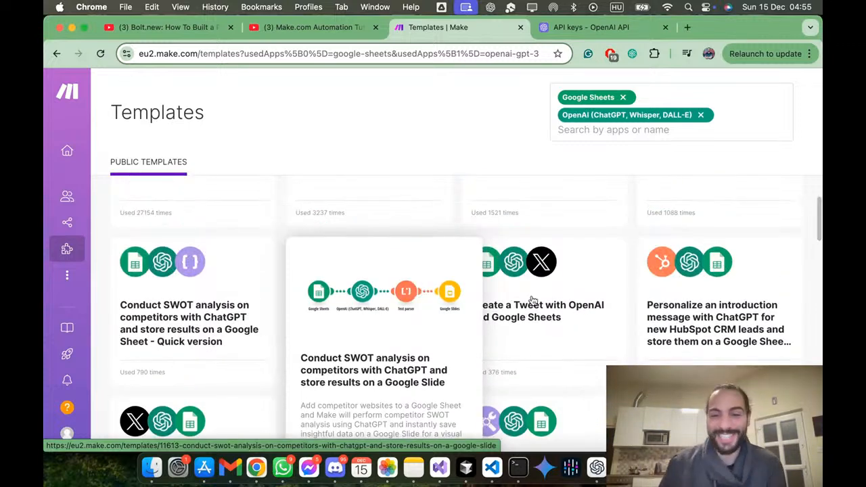
# Step: Add Google Docs to the public template filter alongside Google Sheets and OpenAI (ChatGPT, Whisper, DALL-E)
pyautogui.scroll(-3, 772, 318)
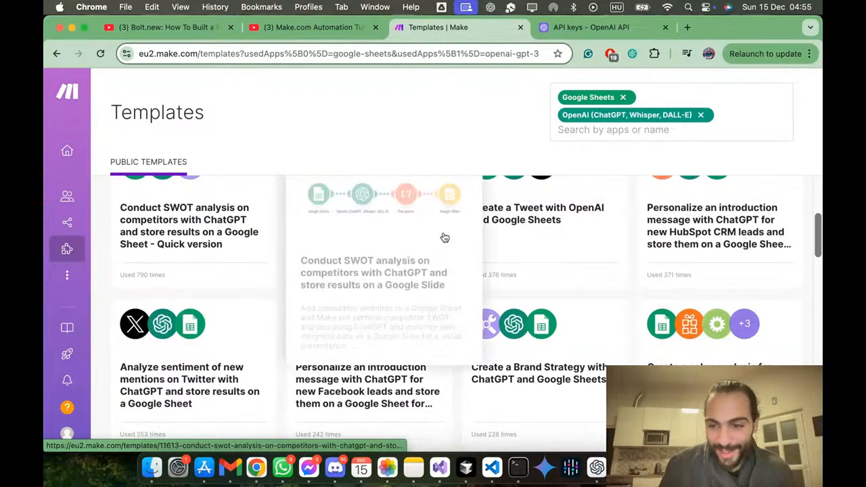
pyautogui.scroll(-6, 602, 303)
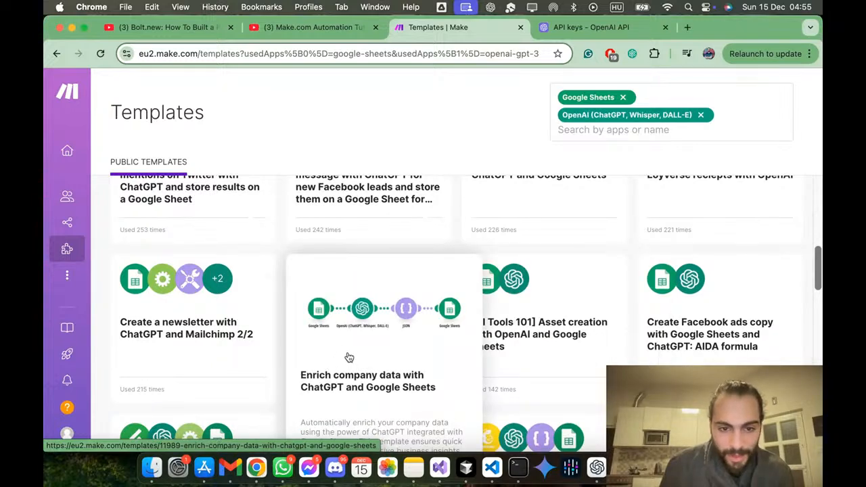
pyautogui.scroll(-3, 349, 358)
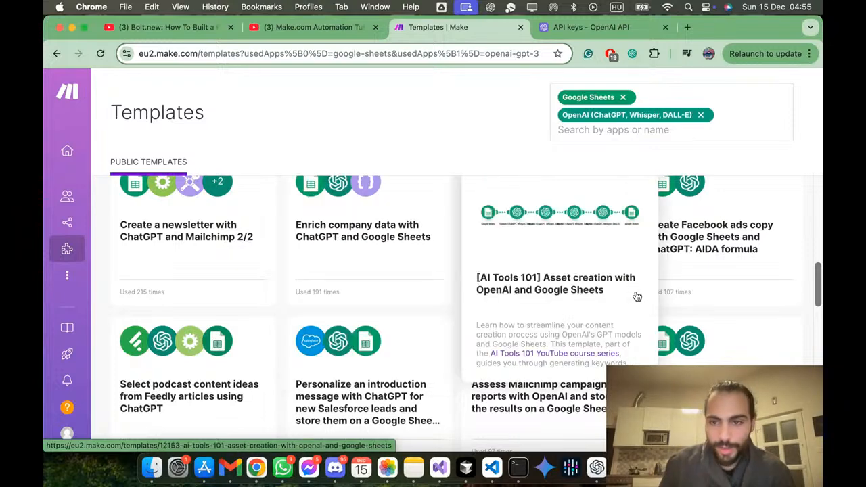
pyautogui.scroll(3, 640, 295)
pyautogui.scroll(-6, 784, 290)
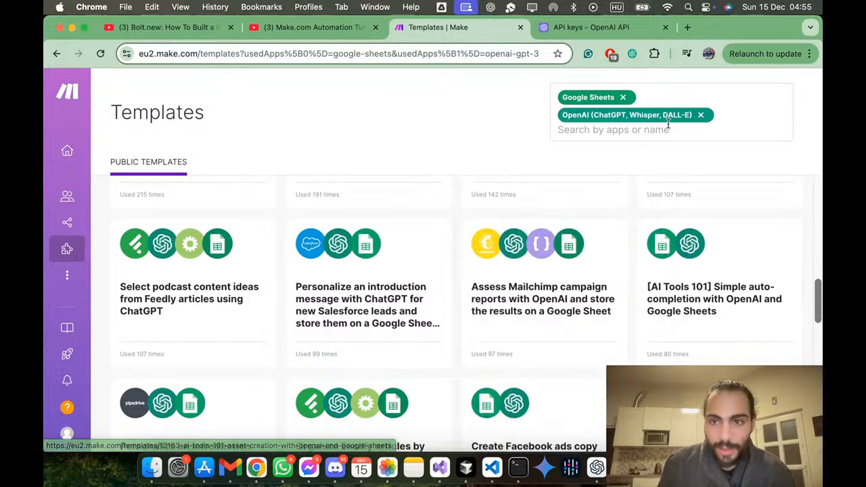
pyautogui.click(732, 135)
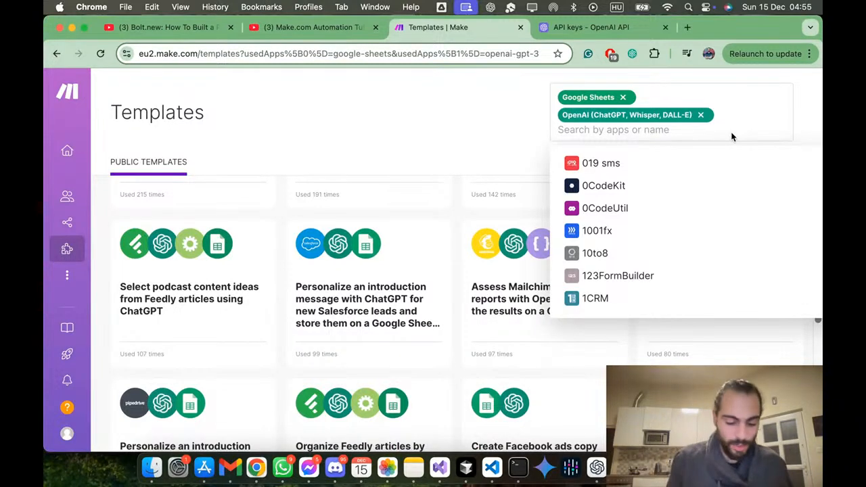
pyautogui.write('googl')
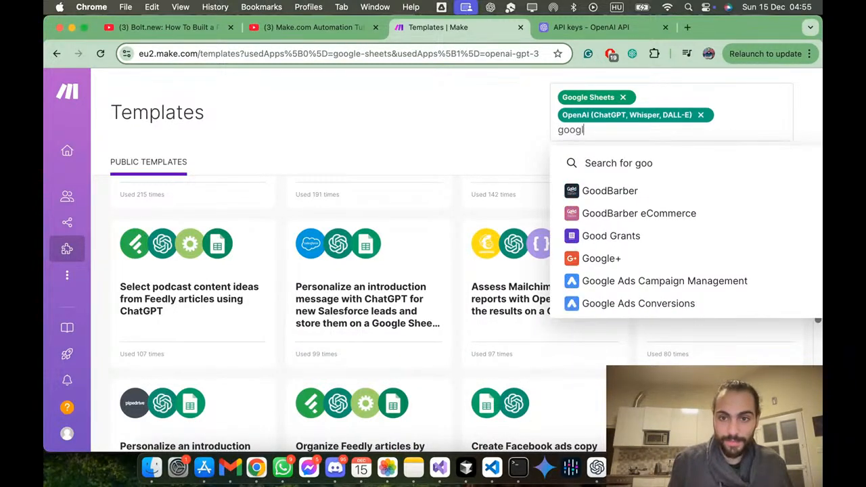
pyautogui.write('e docs')
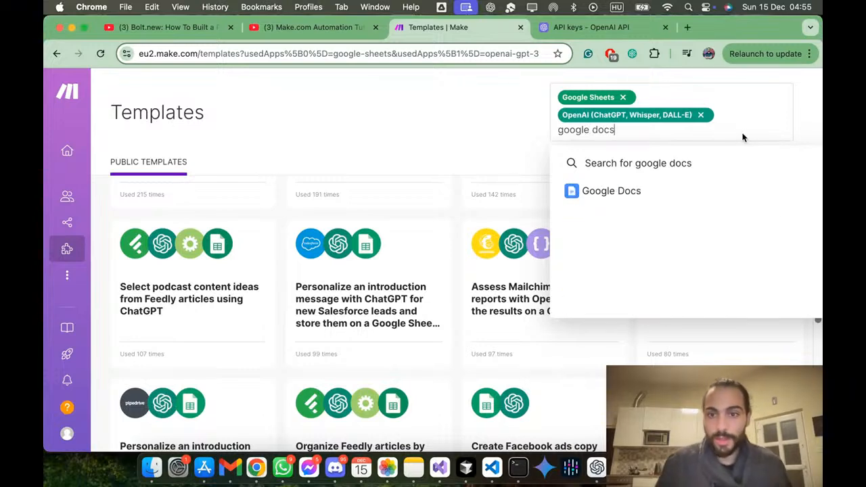
pyautogui.click(754, 193)
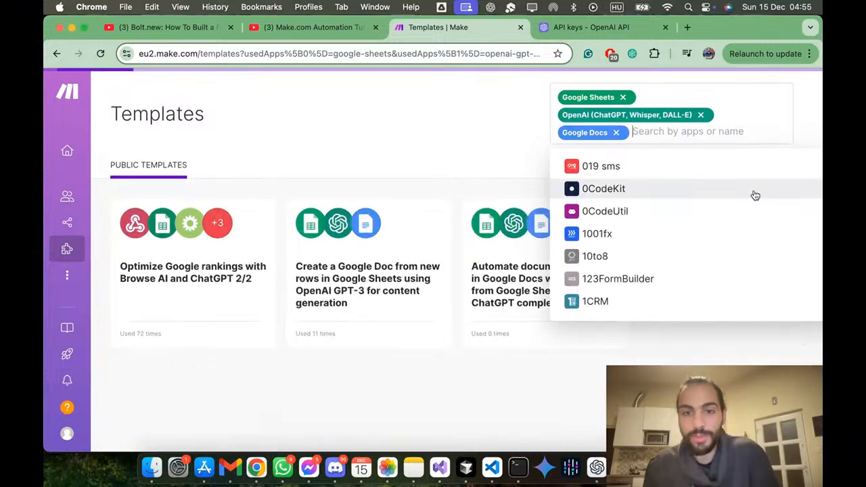
pyautogui.click(445, 174)
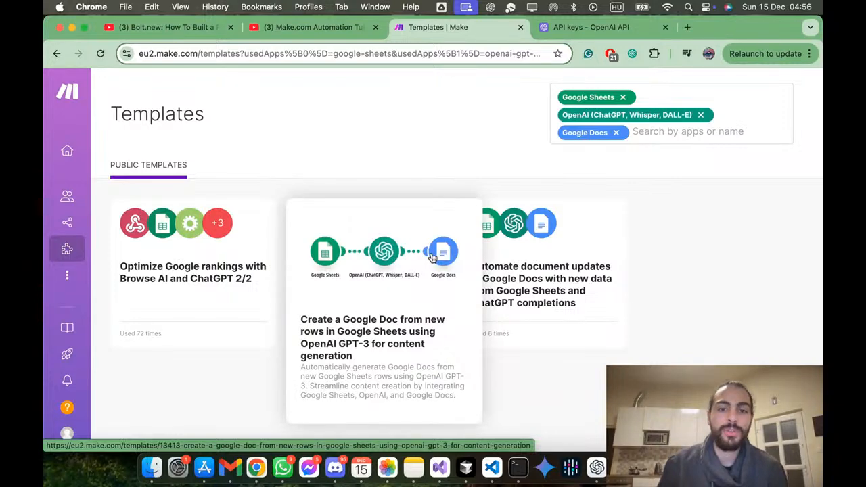
# Step: Start the guided setup of the template "Create a Google Doc from new rows in Google Sheets using OpenAI GPT-3 for content generation"
pyautogui.click(432, 256)
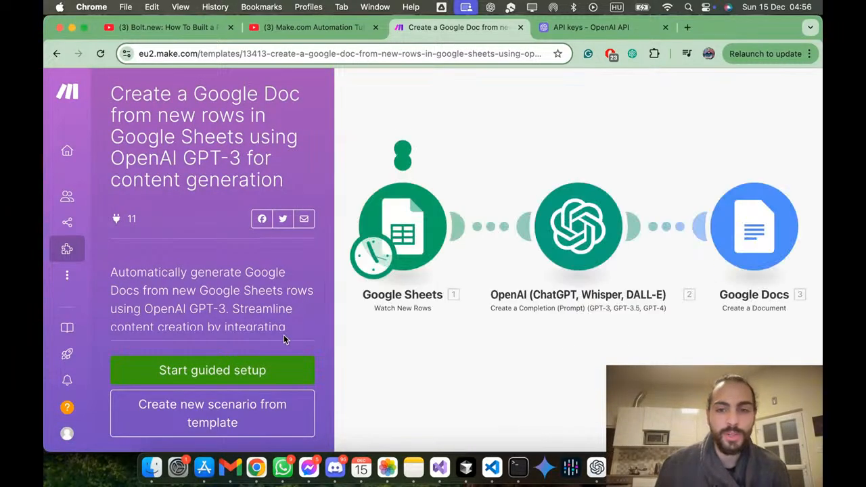
pyautogui.click(258, 370)
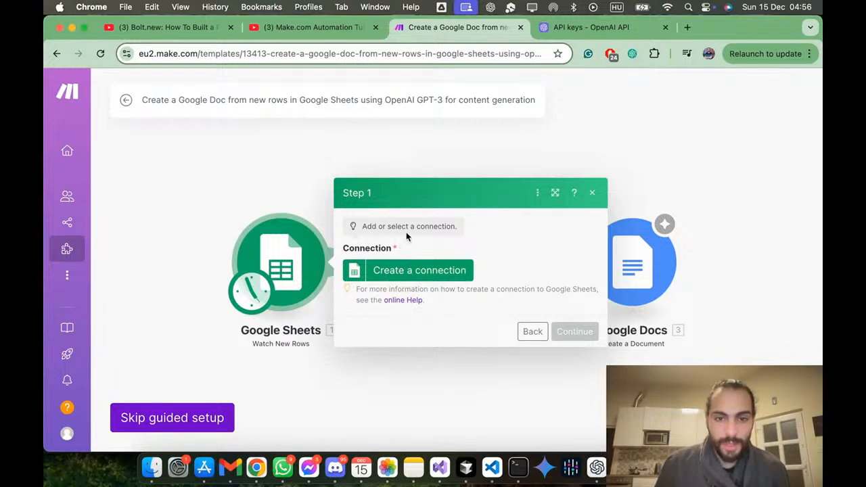
# Step: Create a Google Sheets connection named "My Google connection" and authorize Make to access the chosen Google account
pyautogui.click(410, 272)
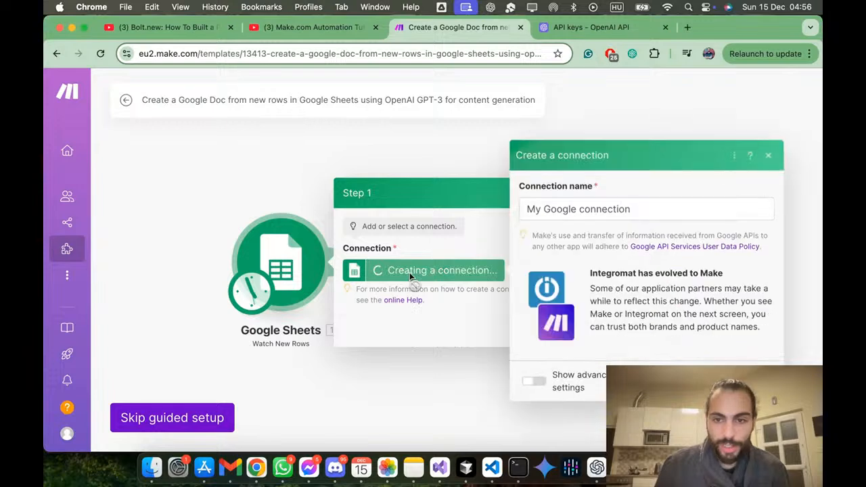
pyautogui.click(638, 208)
pyautogui.moveTo(638, 208); pyautogui.dragTo(514, 216)
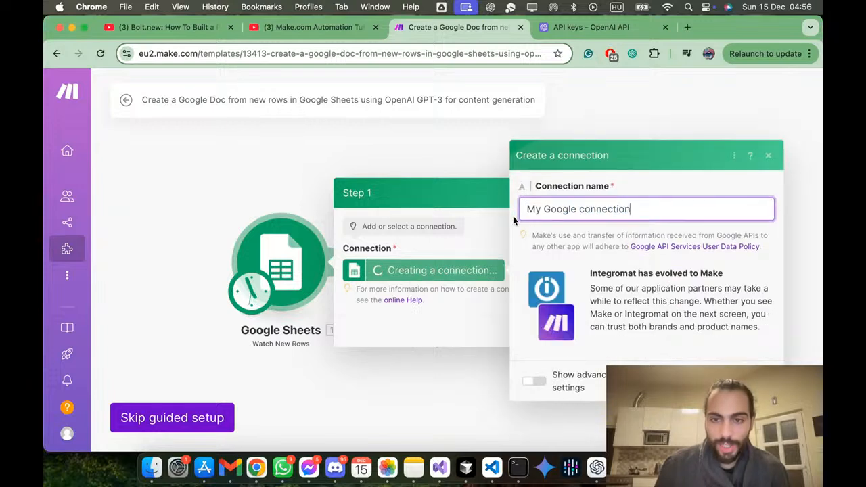
pyautogui.tripleClick(600, 215)
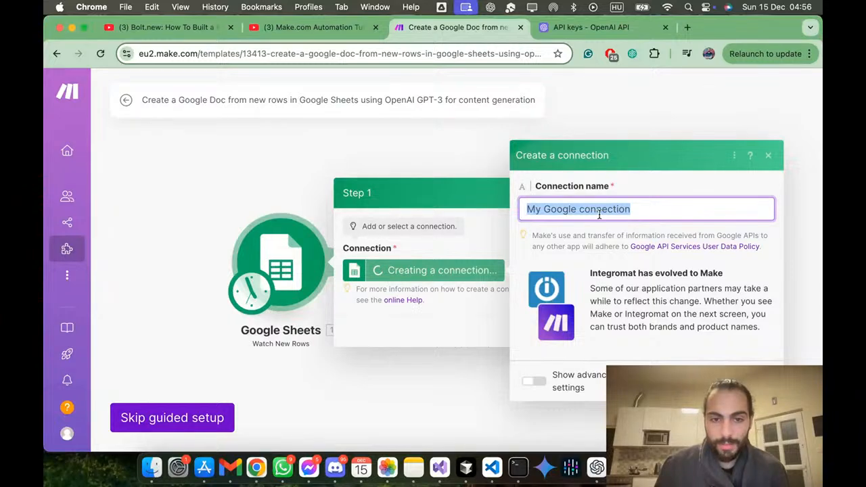
pyautogui.scroll(-1, 711, 335)
pyautogui.click(719, 381)
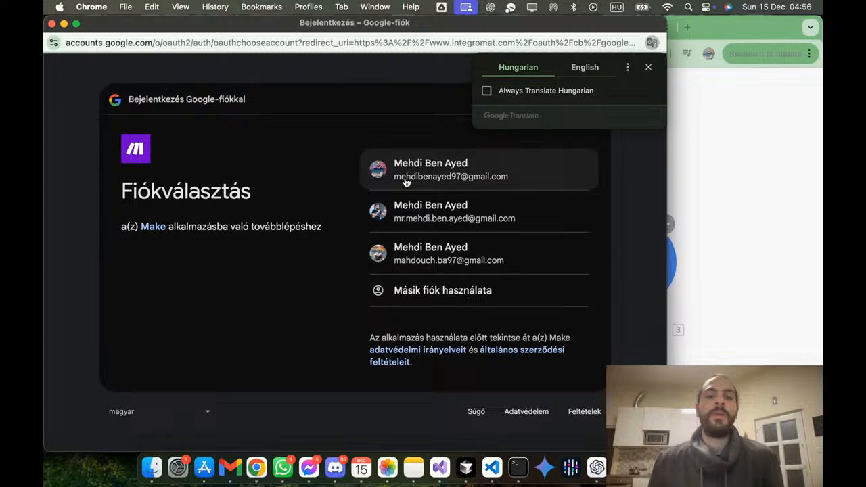
pyautogui.click(406, 181)
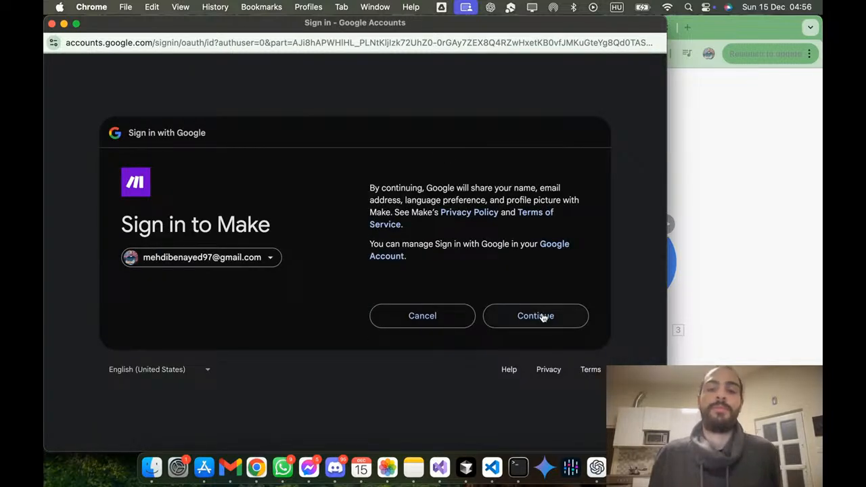
pyautogui.click(548, 324)
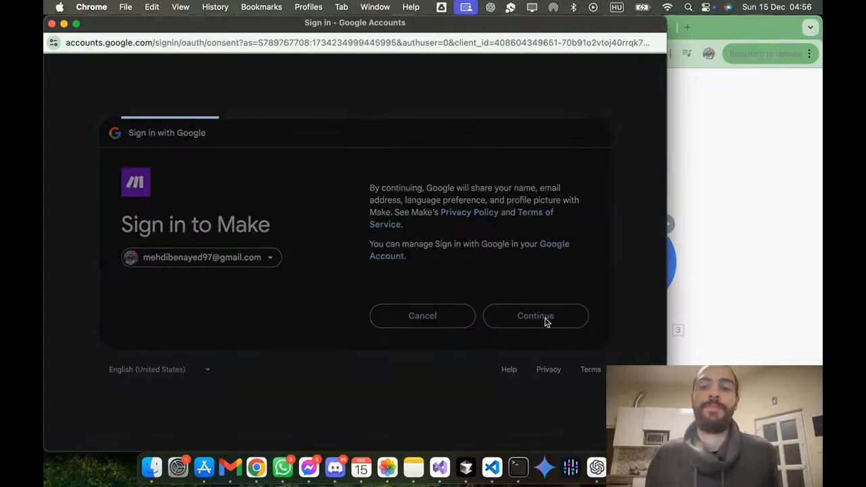
pyautogui.click(514, 422)
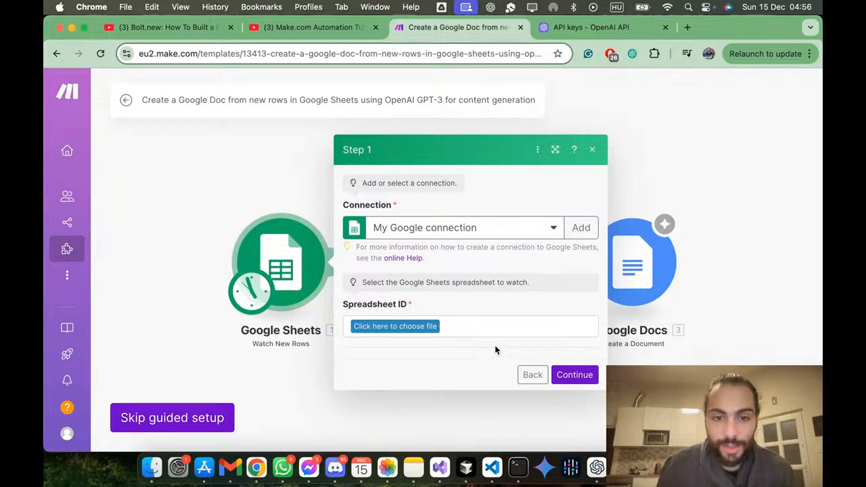
# Step: Check which Drive folders are offered for the spreadsheet to watch, without choosing a file
pyautogui.click(420, 328)
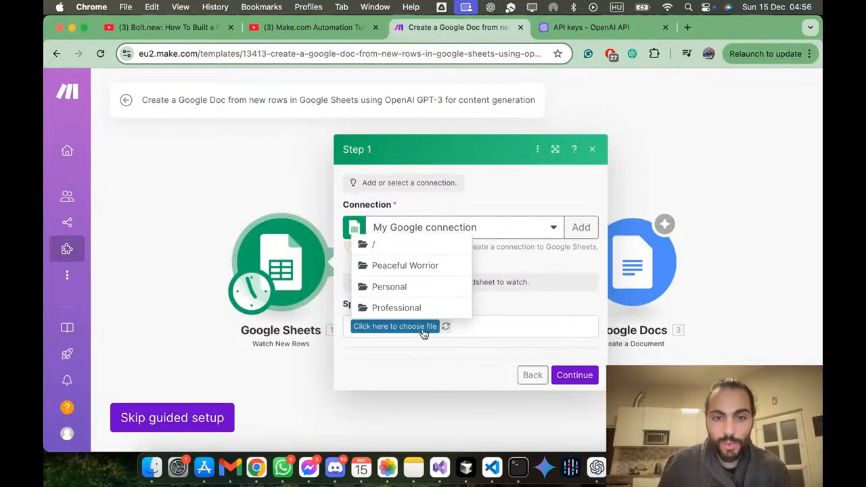
pyautogui.click(467, 331)
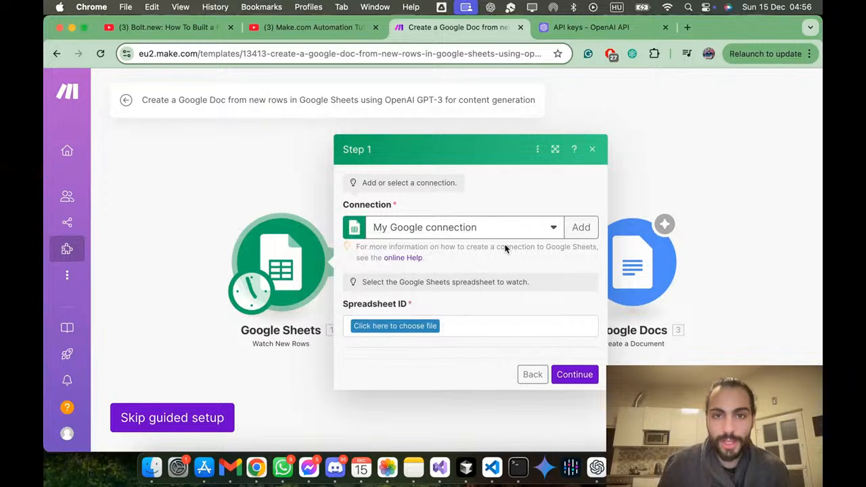
pyautogui.click(688, 27)
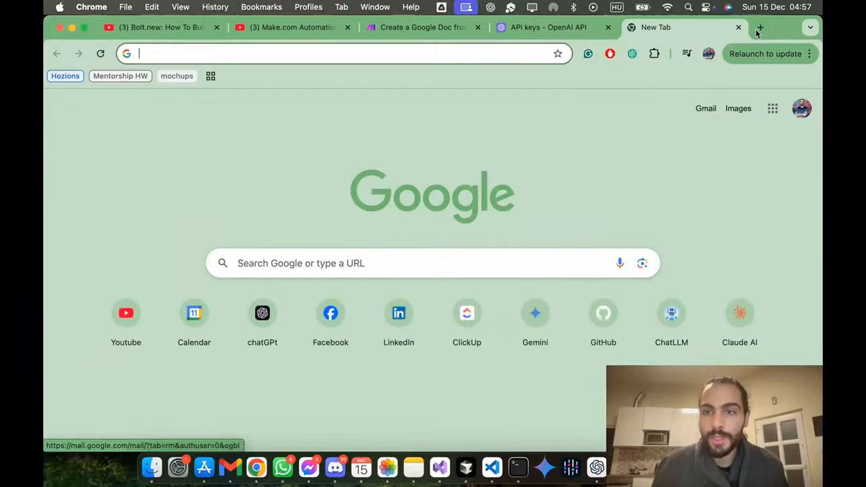
pyautogui.click(698, 22)
pyautogui.press('super+w')
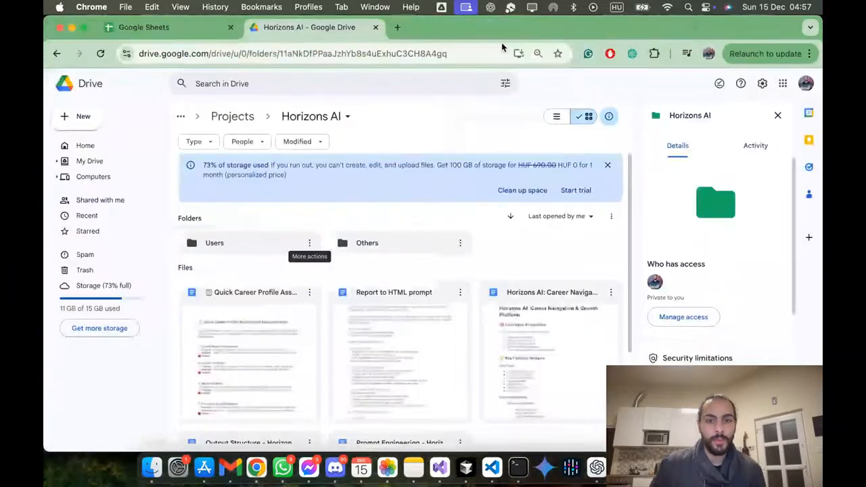
# Step: In Google Drive's Horizons AI folder, create a new Google Form and name and title it "User input"
pyautogui.click(79, 116)
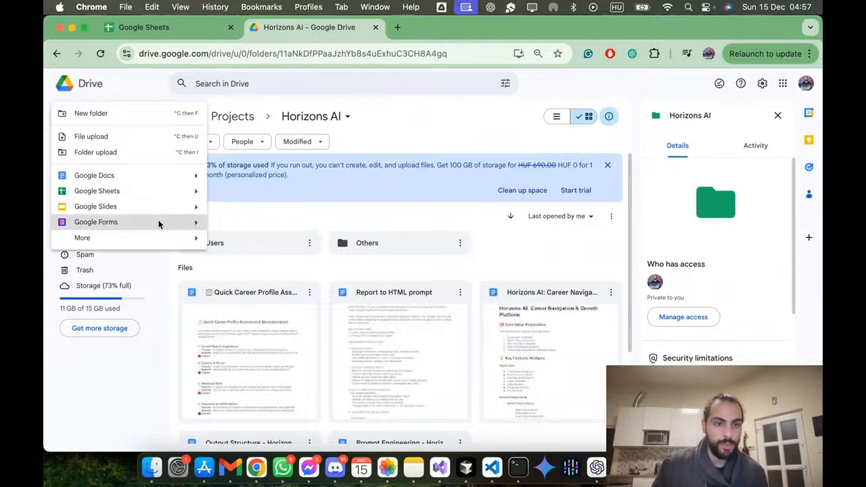
pyautogui.click(161, 225)
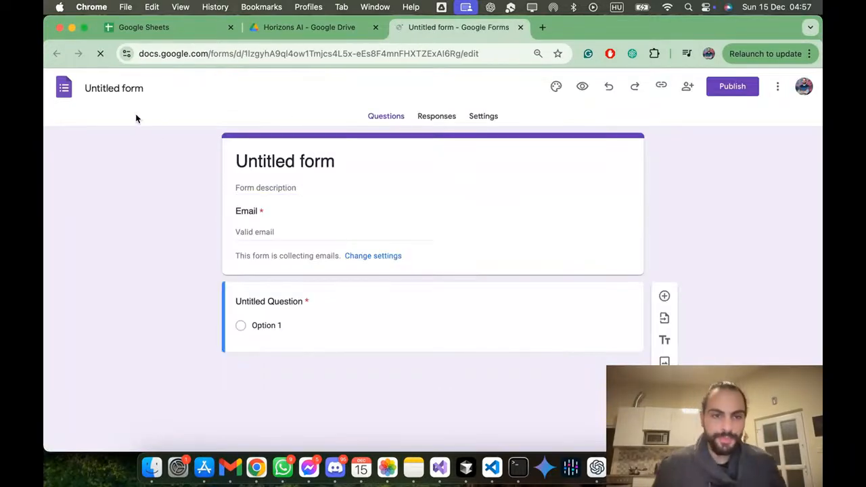
pyautogui.click(138, 90)
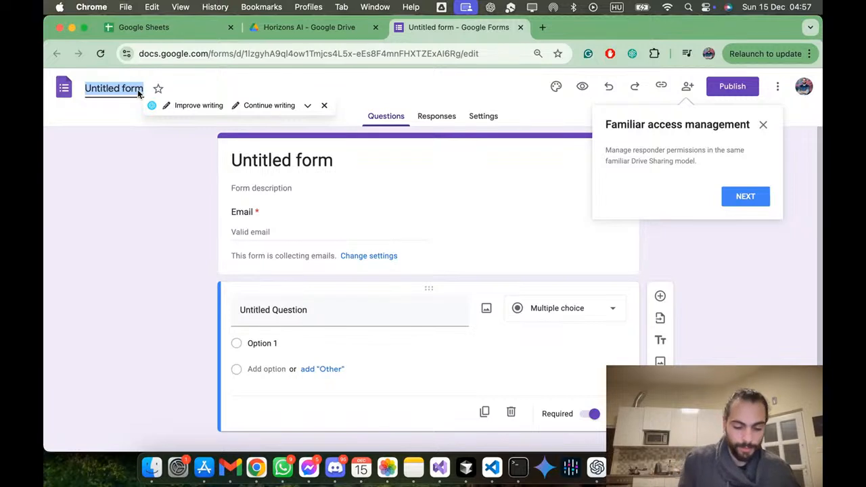
pyautogui.write('User input')
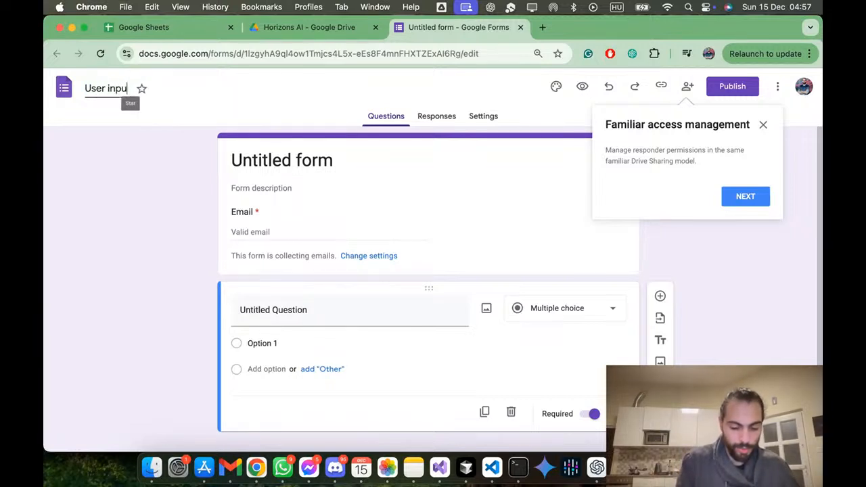
pyautogui.click(223, 166)
pyautogui.click(247, 264)
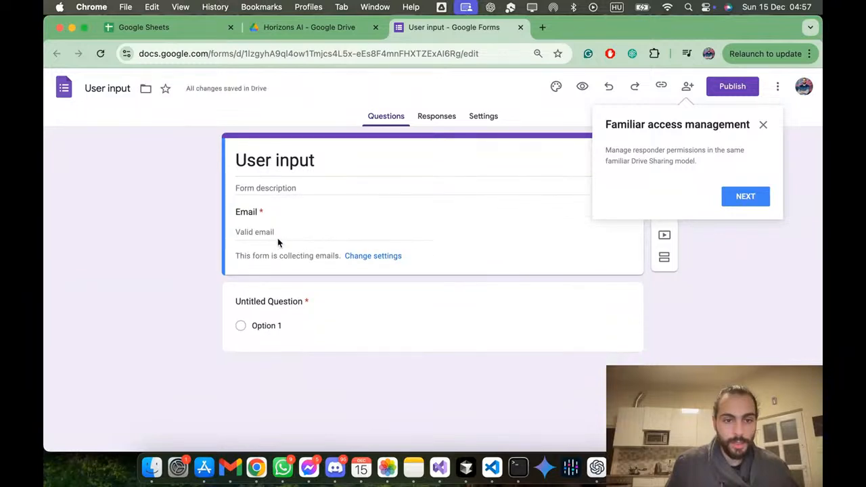
# Step: Look at the form's settings and return to its questions
pyautogui.click(370, 255)
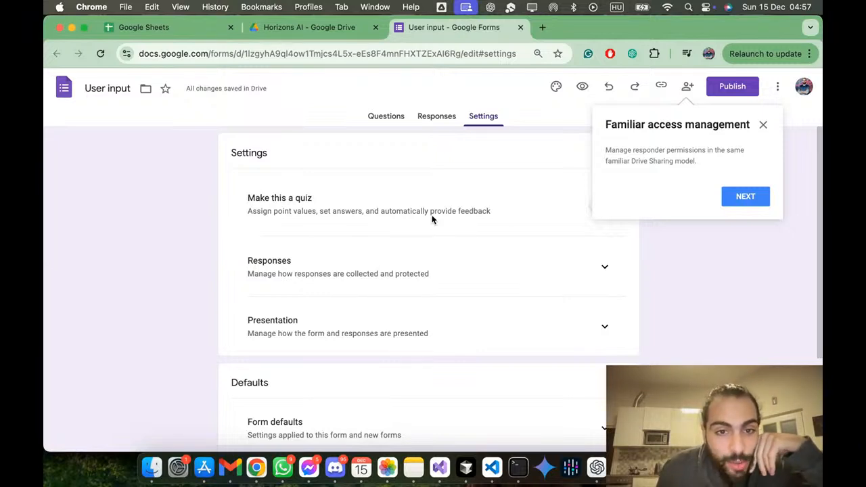
pyautogui.click(374, 115)
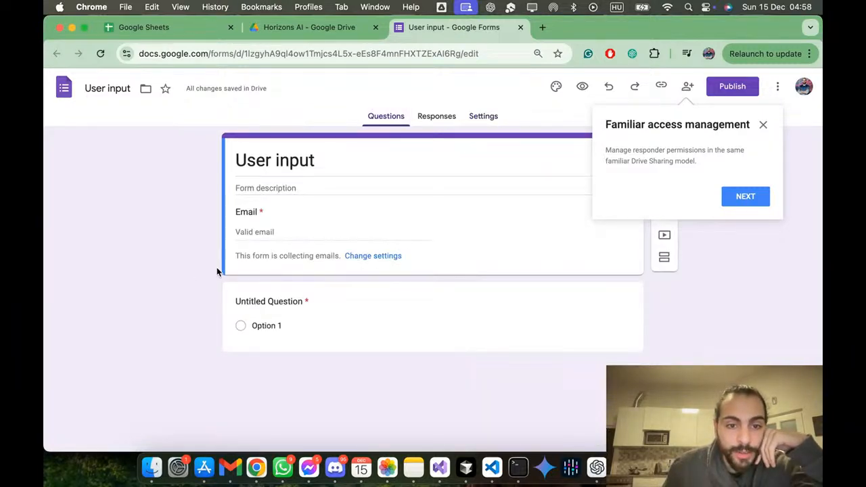
# Step: Title the form's first question "What did you study, what did you work as, what do you currently do?"
pyautogui.click(270, 325)
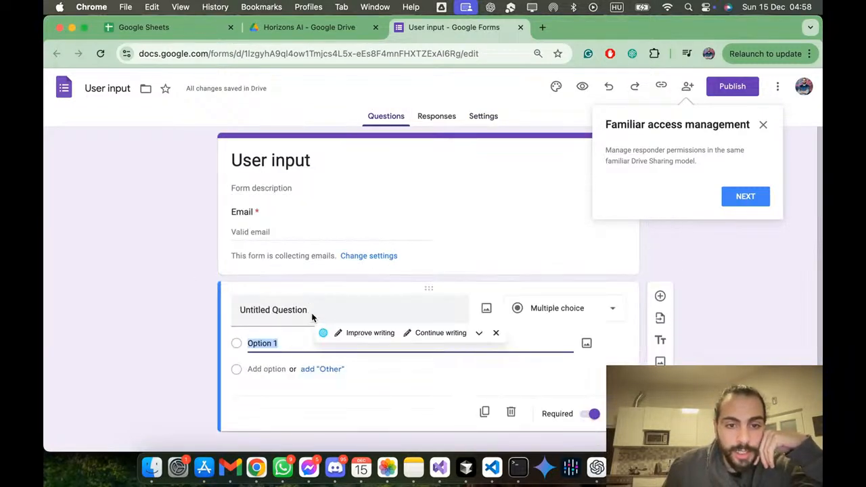
pyautogui.click(318, 312)
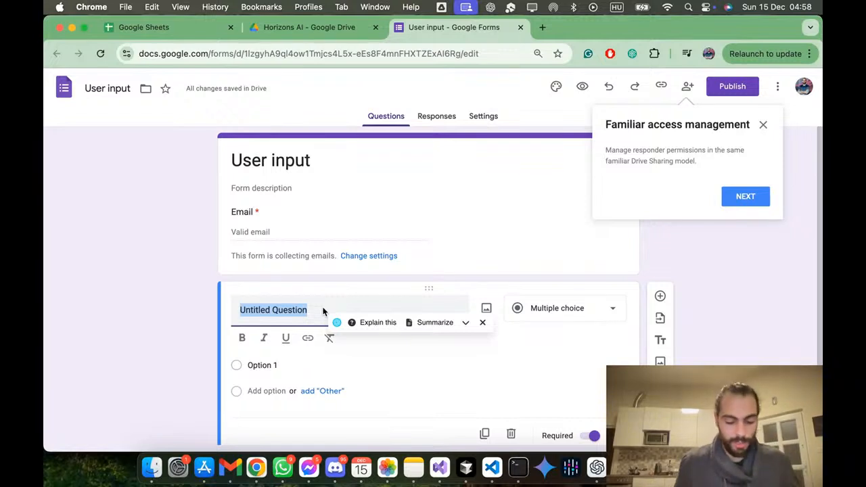
pyautogui.write('What did you study, what')
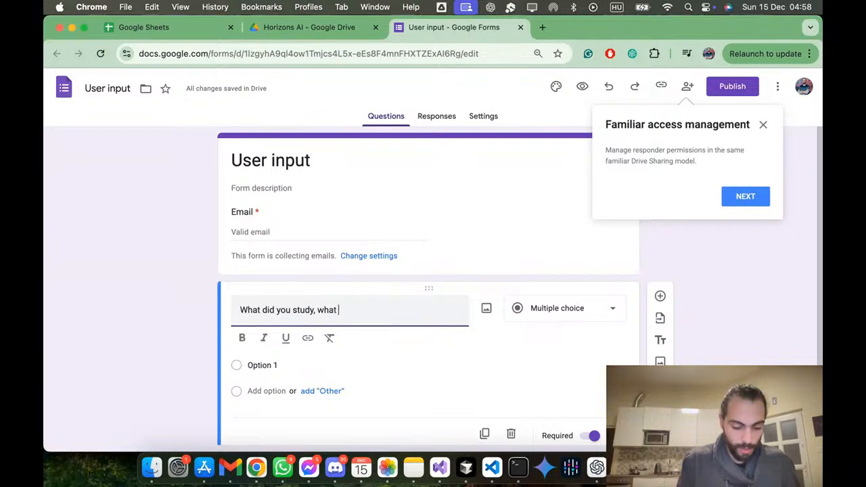
pyautogui.write(' did you work as')
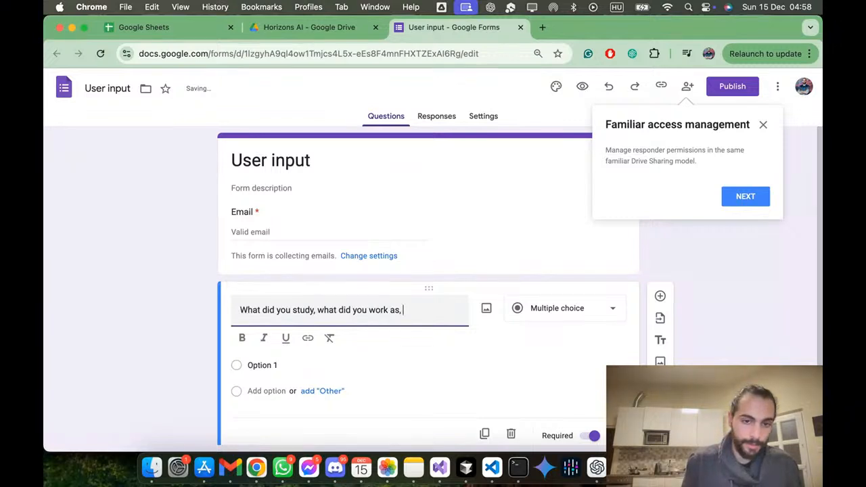
pyautogui.write(', what do ')
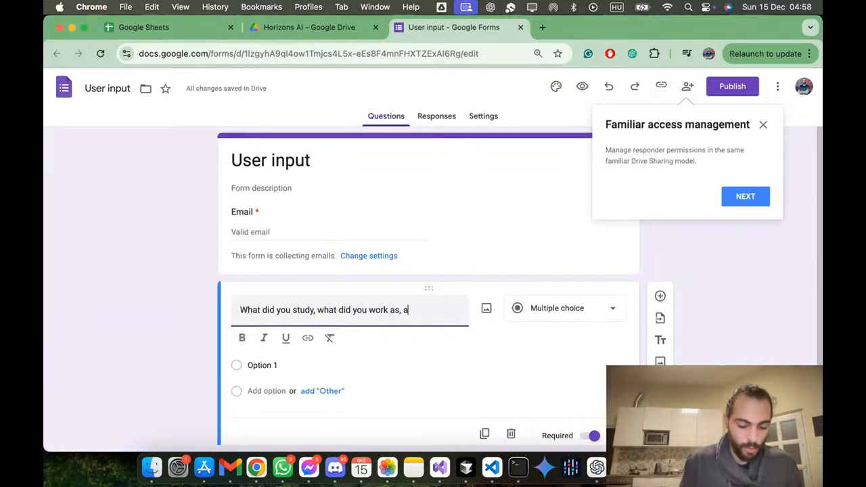
pyautogui.write('you')
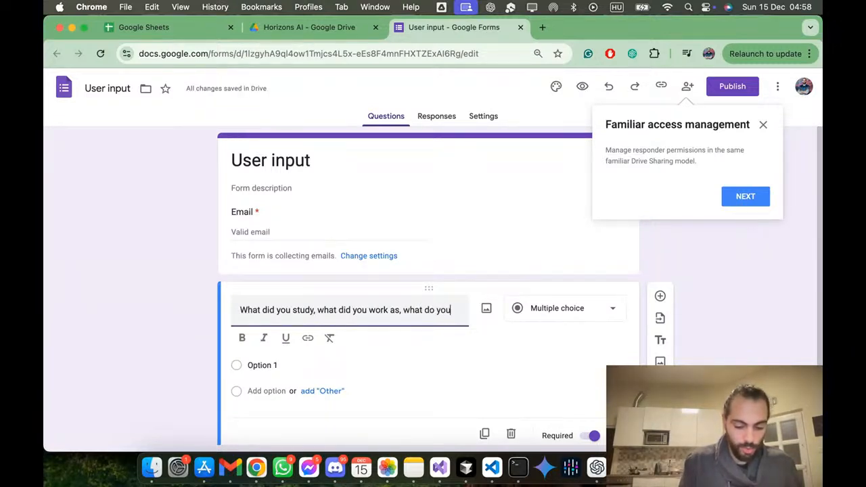
pyautogui.write(' currently do?')
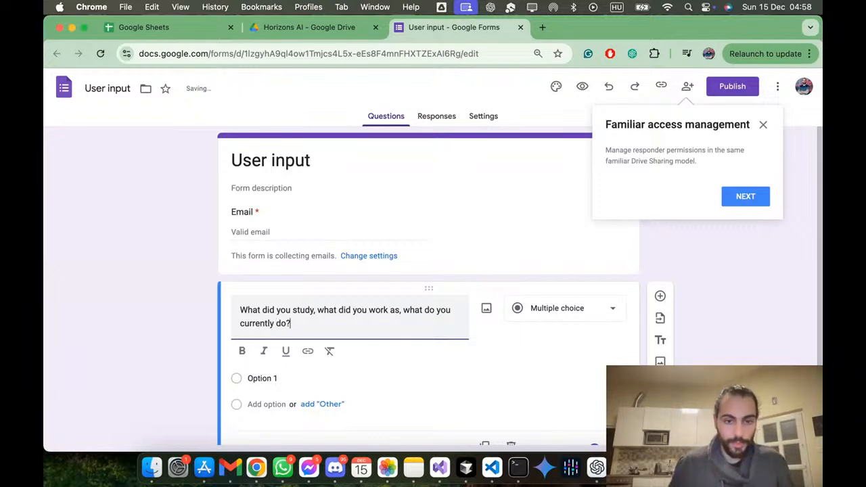
# Step: Change the answer type of the study and work question to Paragraph
pyautogui.scroll(-2, 462, 327)
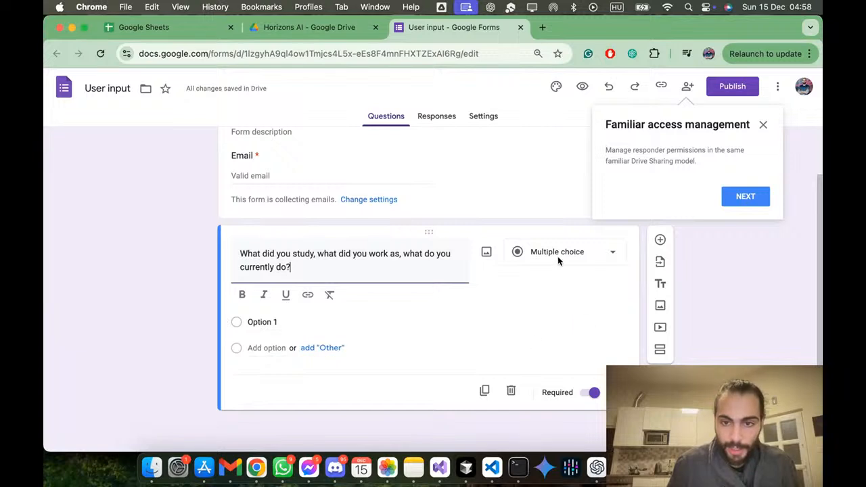
pyautogui.click(575, 258)
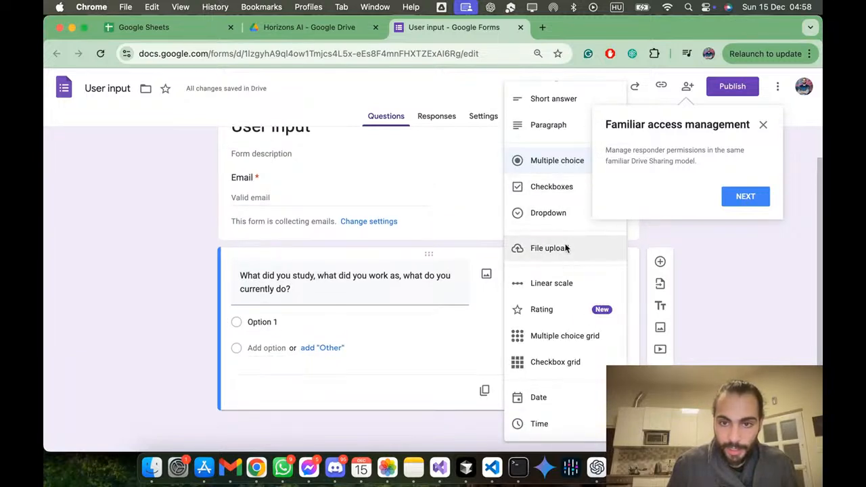
pyautogui.click(550, 127)
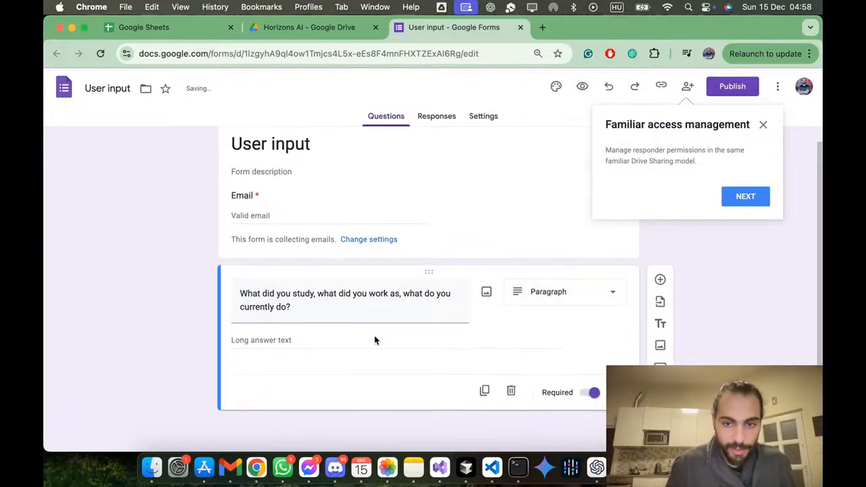
# Step: Add a second question of type Paragraph titled "What are your interestes, what are your goals, what are your plans?"
pyautogui.click(661, 280)
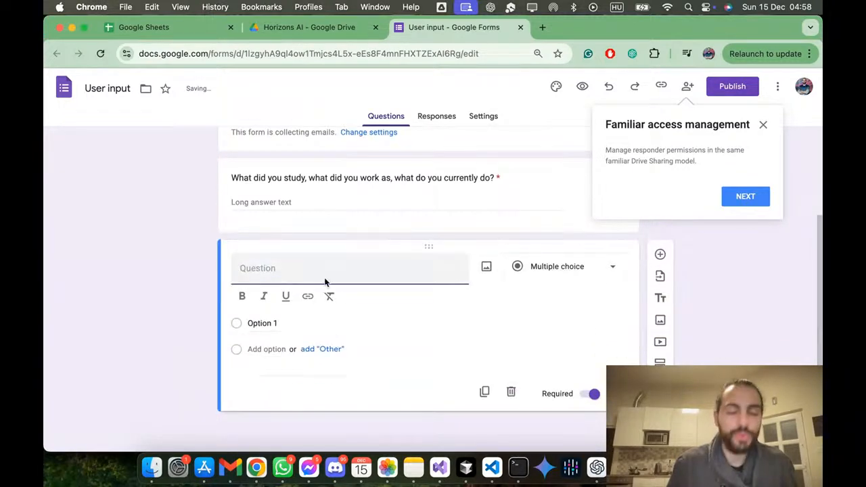
pyautogui.write('What y')
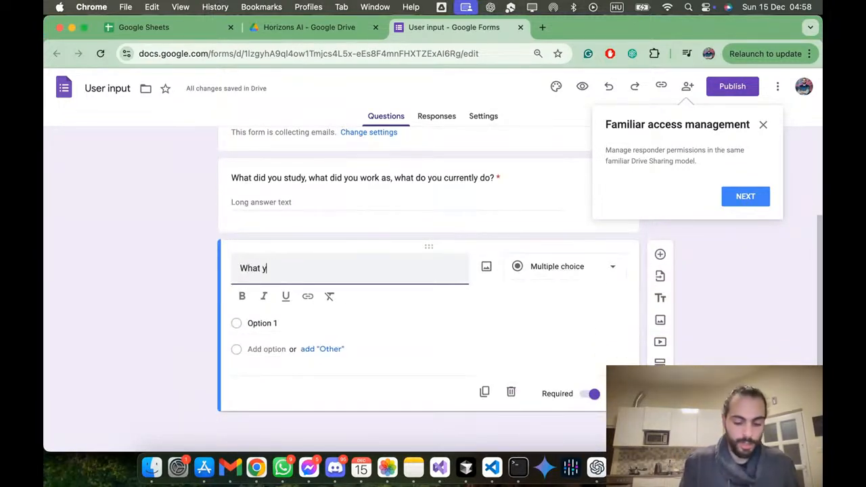
pyautogui.press('BackSpace')
pyautogui.write('are yo')
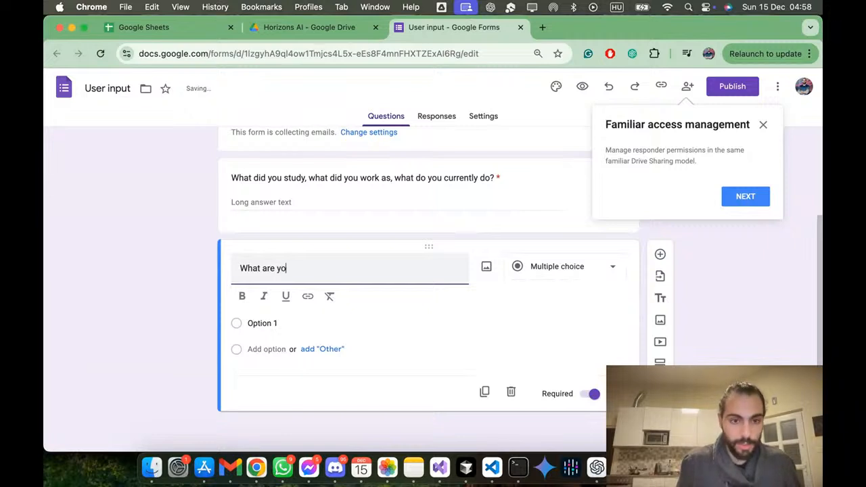
pyautogui.write('ur interested')
pyautogui.press('BackSpace')
pyautogui.write('s, what are')
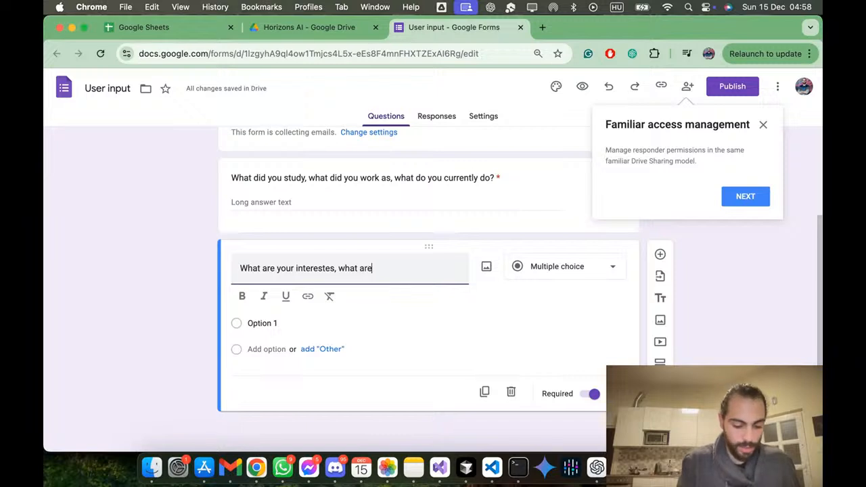
pyautogui.write(' your goals, what are')
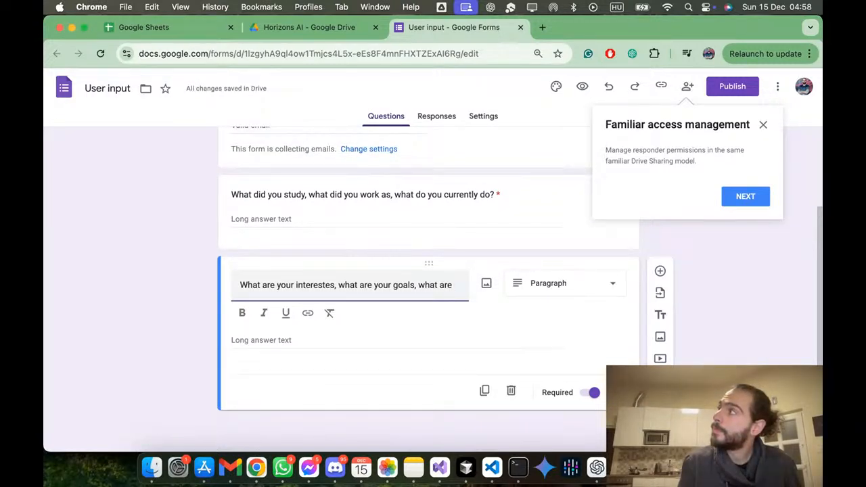
pyautogui.write('our plans?')
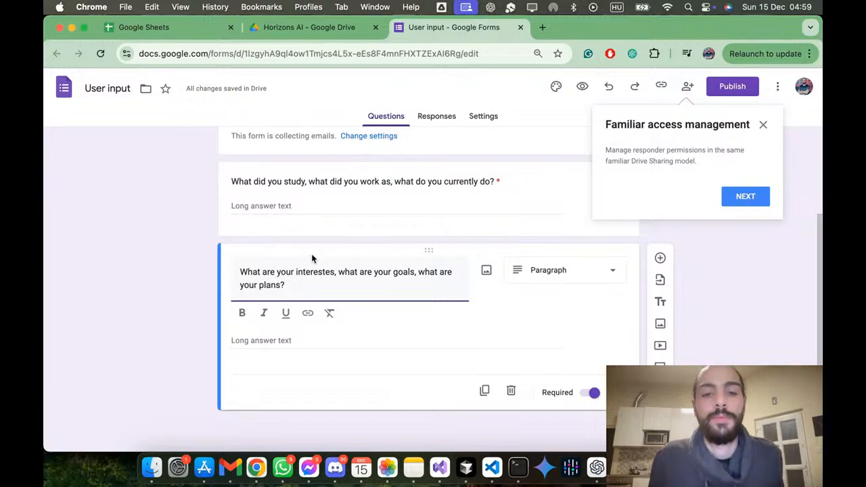
pyautogui.click(771, 282)
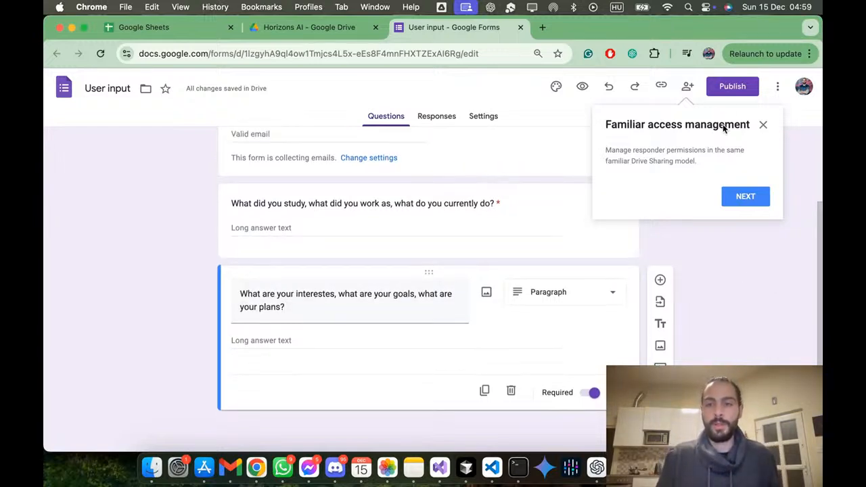
# Step: Review the responder access, publish the form for anyone with the link, and dismiss the feature tips
pyautogui.click(733, 91)
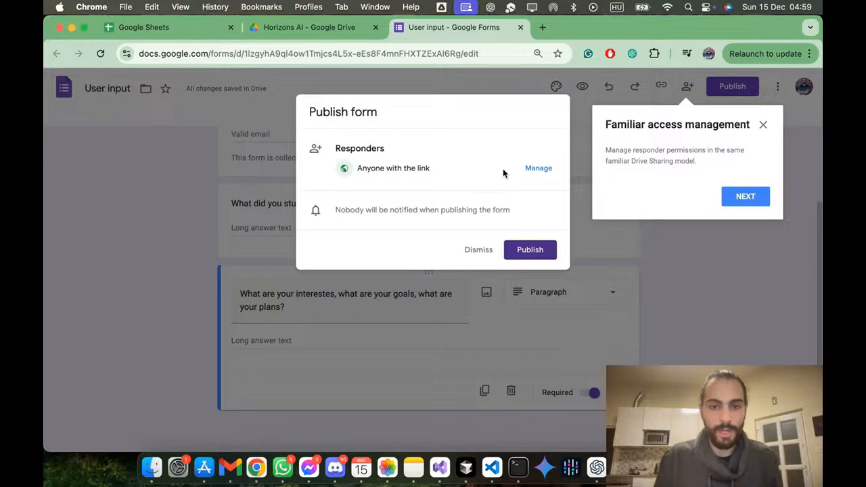
pyautogui.click(538, 169)
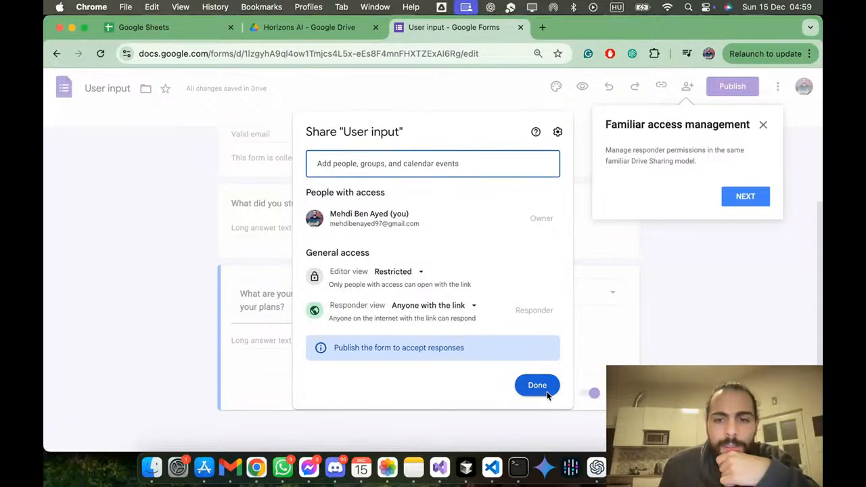
pyautogui.click(530, 386)
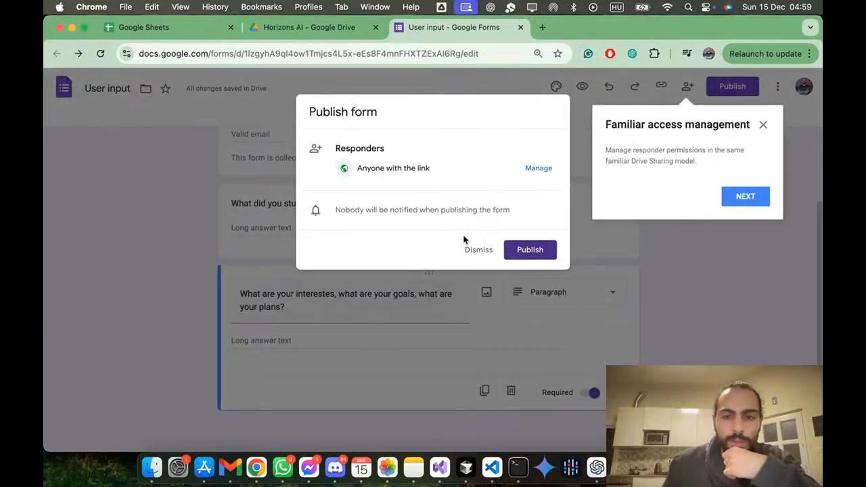
pyautogui.click(517, 249)
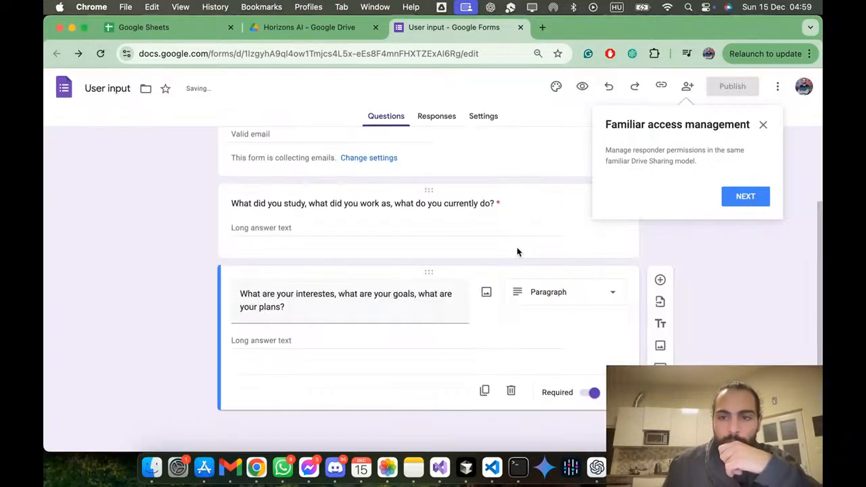
pyautogui.click(758, 195)
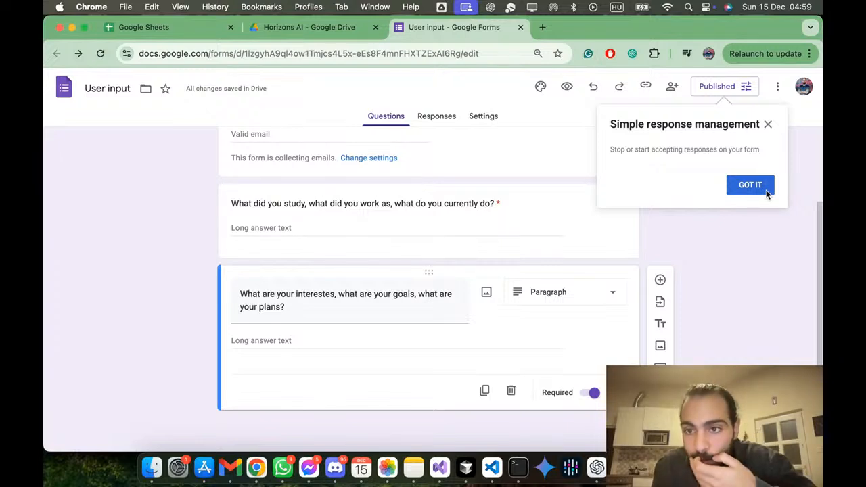
pyautogui.click(750, 185)
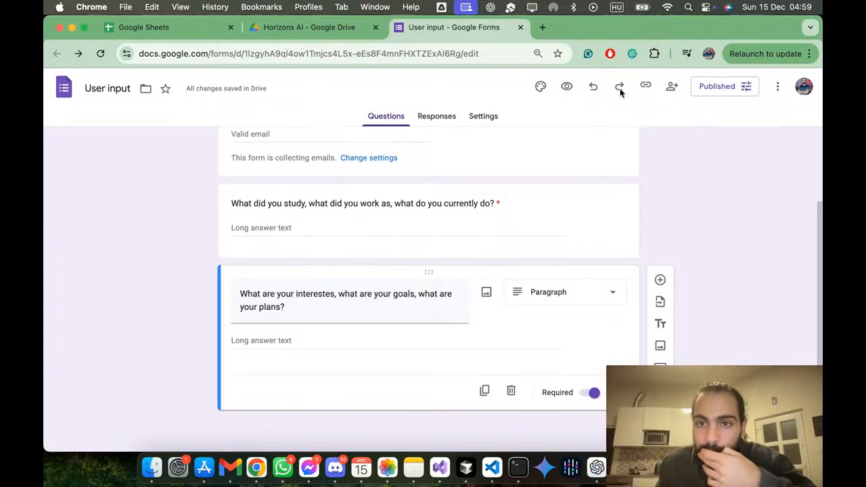
# Step: Open the preview of the published form and fill in the respondent's e-mail with the suggested address
pyautogui.click(567, 87)
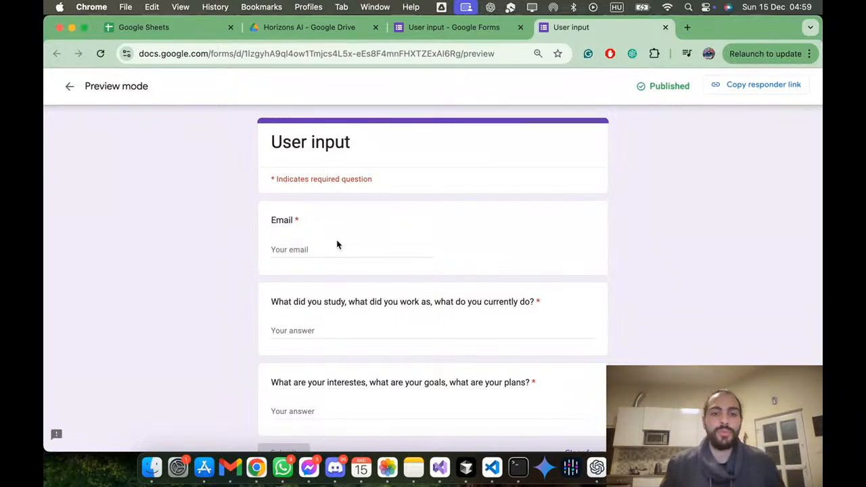
pyautogui.click(335, 248)
pyautogui.click(356, 274)
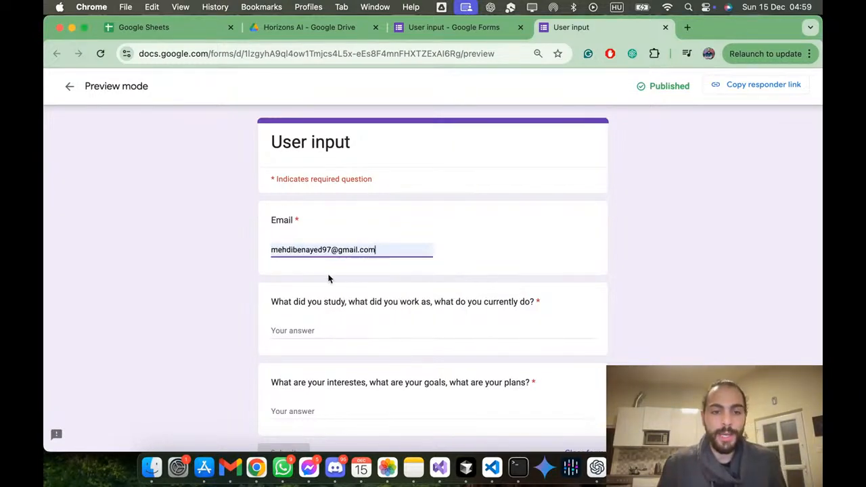
# Step: Answer the study and work question with "CS engioneering, mobile developer, desktop developer, backend developer with .NET and currently a fullstack developer"
pyautogui.click(302, 333)
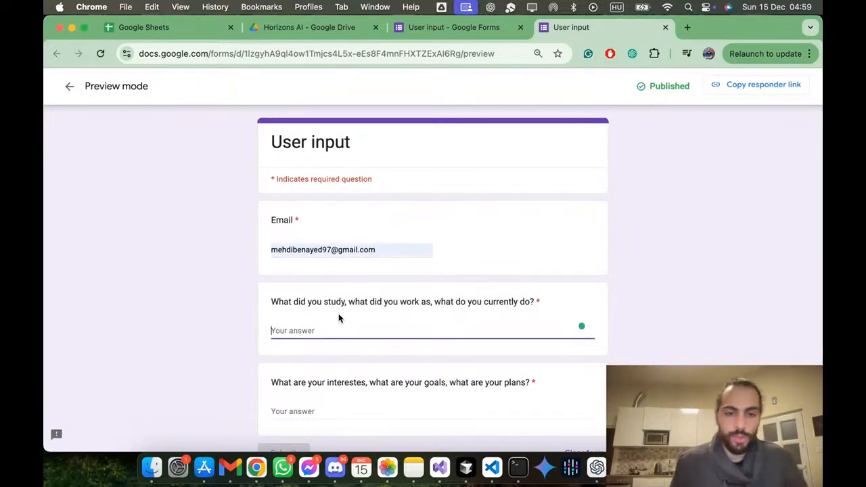
pyautogui.write('c')
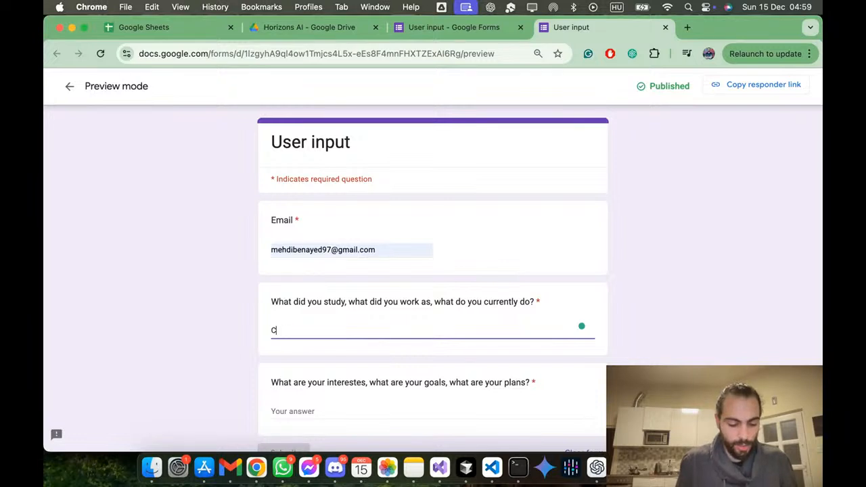
pyautogui.write('S engioneering')
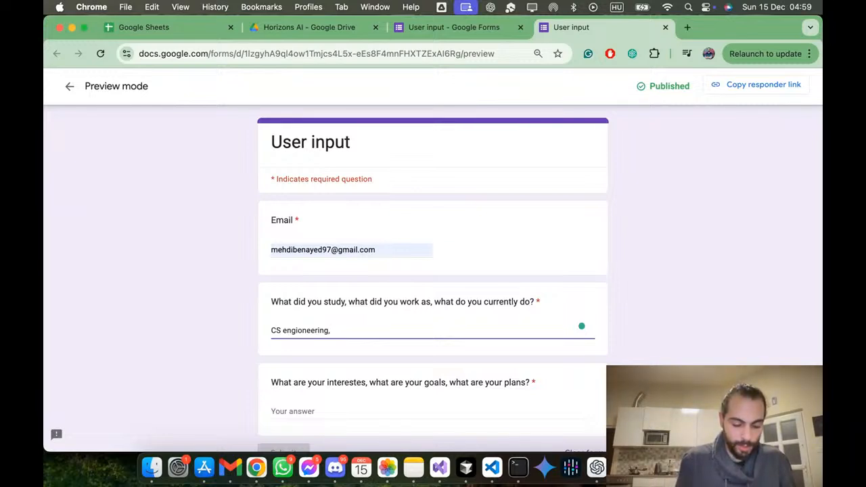
pyautogui.write(', movi')
pyautogui.press('BackSpace')
pyautogui.press('BackSpace')
pyautogui.write('bile developer')
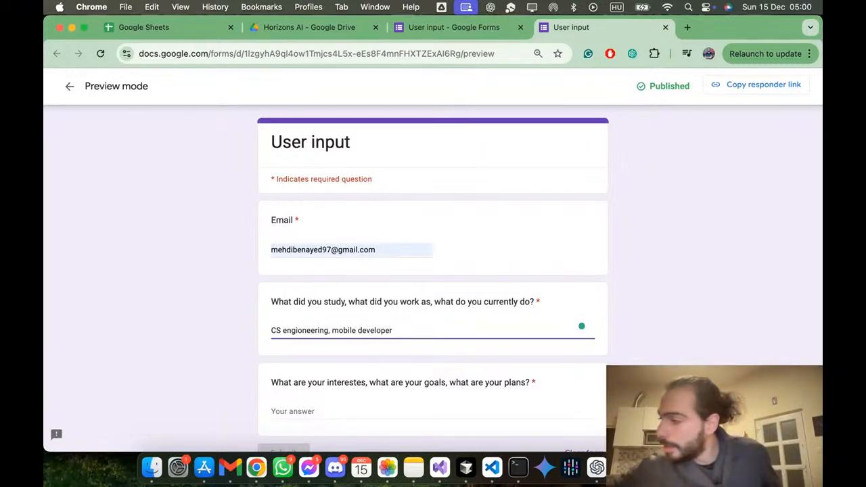
pyautogui.write(', desktop')
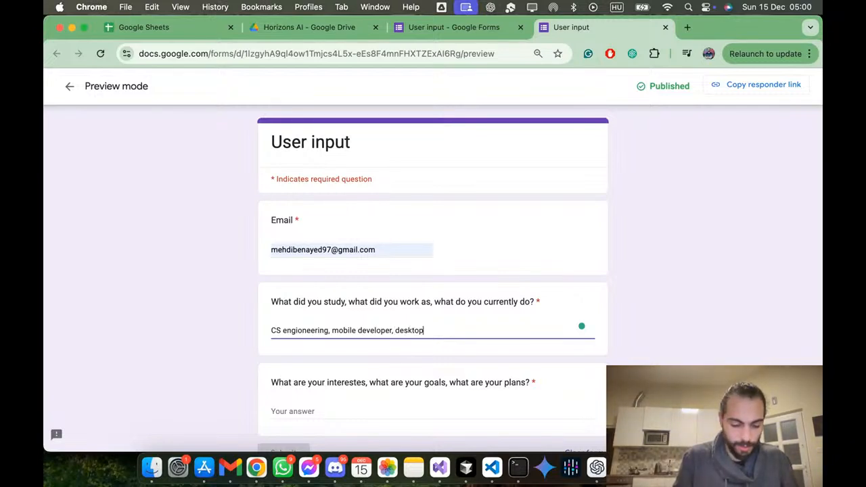
pyautogui.write(' developer, backend ')
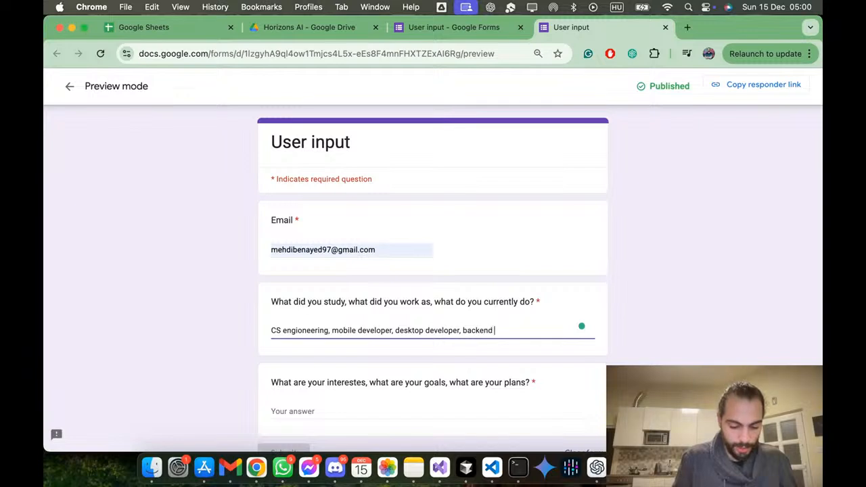
pyautogui.write('developer with .NET and Full')
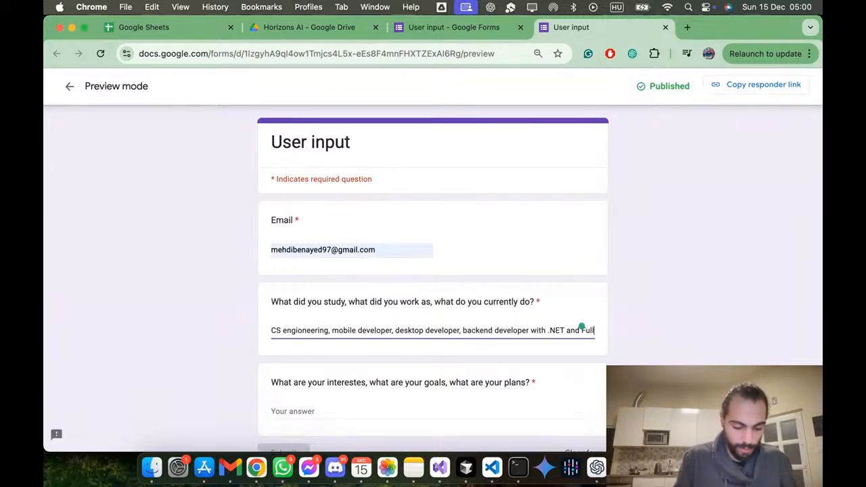
pyautogui.press('BackSpace')
pyautogui.press('BackSpace')
pyautogui.press('BackSpace')
pyautogui.press('BackSpace')
pyautogui.write('c')
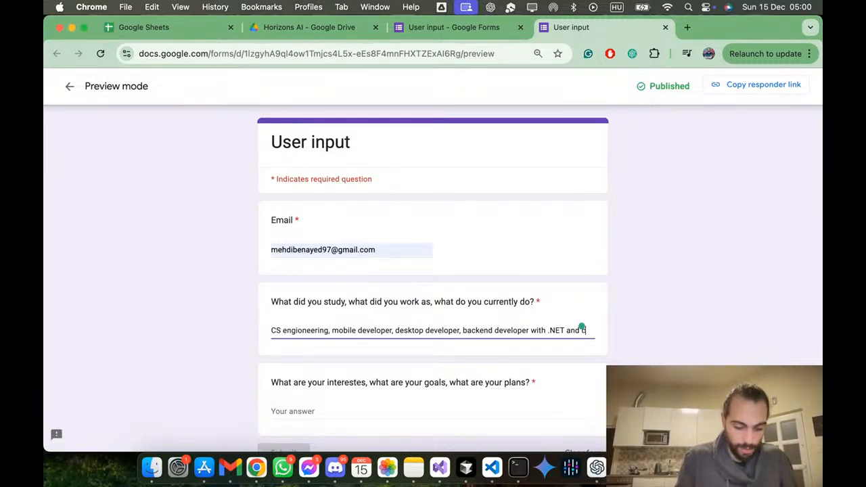
pyautogui.write('urrently a')
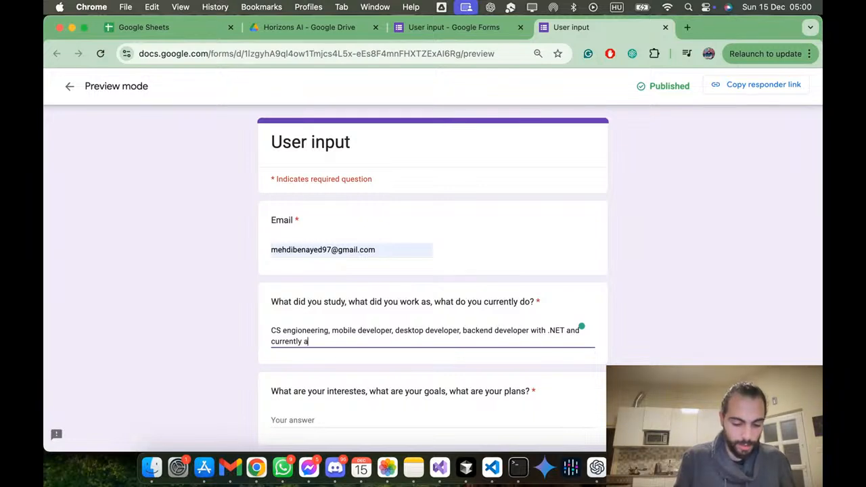
pyautogui.write(' fiuz')
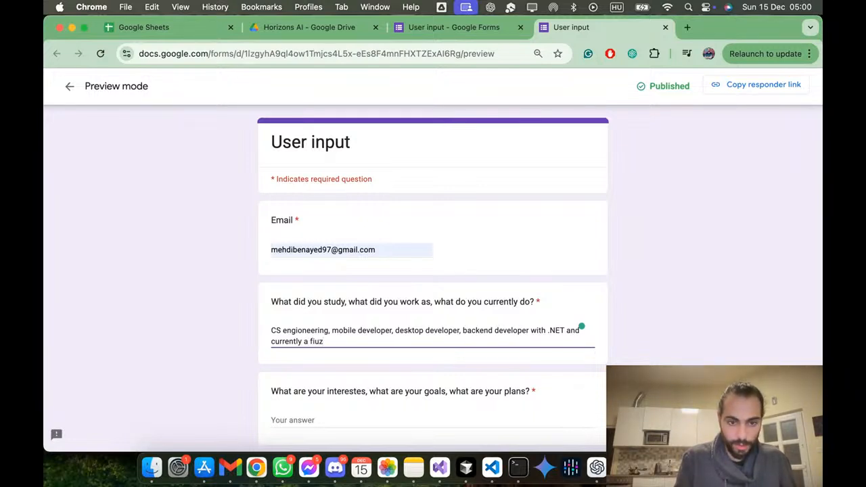
pyautogui.write('stack develoepr')
pyautogui.press('BackSpace')
pyautogui.press('BackSpace')
pyautogui.press('BackSpace')
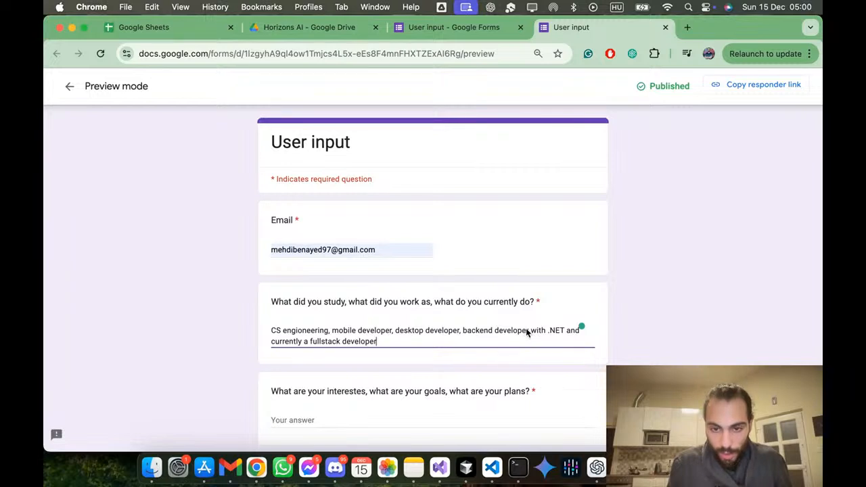
# Step: Remove "with .NET" after "backend developer" in the study and work answer
pyautogui.moveTo(527, 330); pyautogui.dragTo(550, 336)
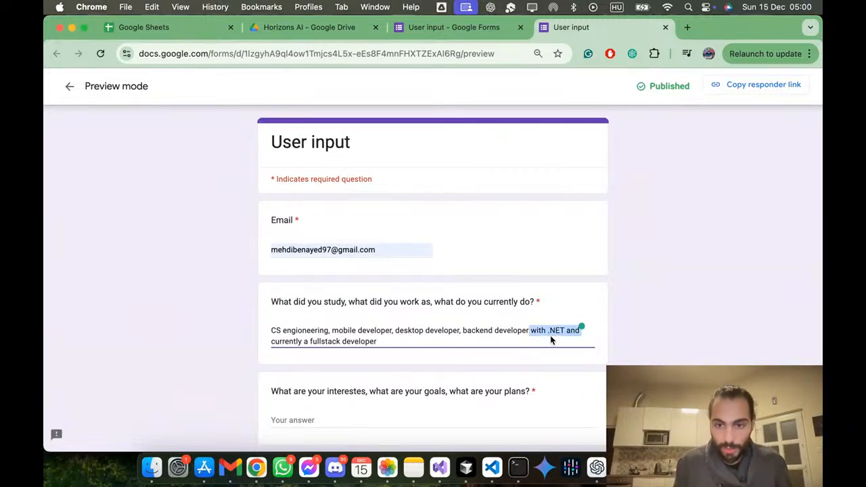
pyautogui.press('super+a')
pyautogui.click(275, 342)
pyautogui.hotkey('shift', 'Left')
pyautogui.hotkey('shift', 'Left')
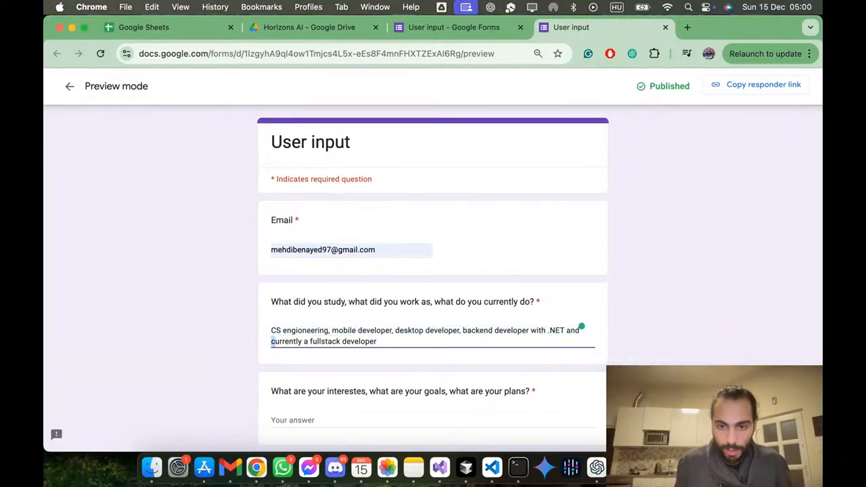
pyautogui.hotkey('shift', 'Left')
pyautogui.hotkey('shift', 'Left')
pyautogui.hotkey('shift', 'Left')
pyautogui.press('Left')
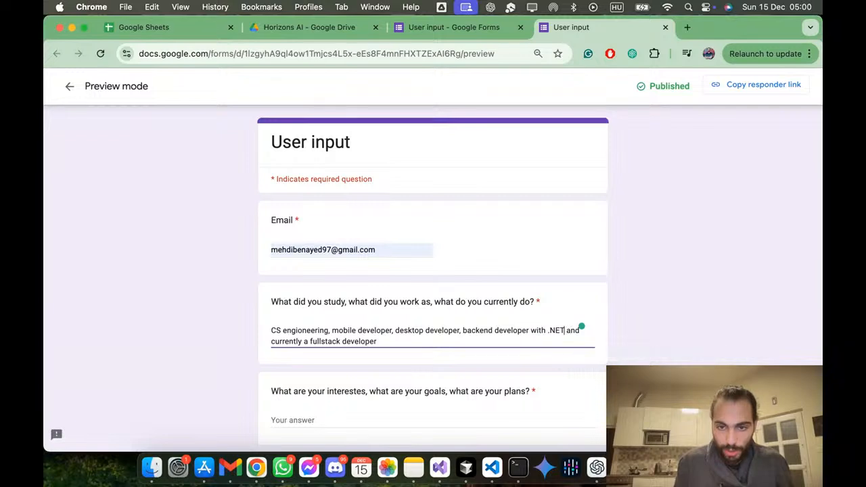
pyautogui.press('BackSpace')
pyautogui.press('BackSpace')
pyautogui.press('BackSpace')
pyautogui.press('BackSpace')
pyautogui.press('BackSpace')
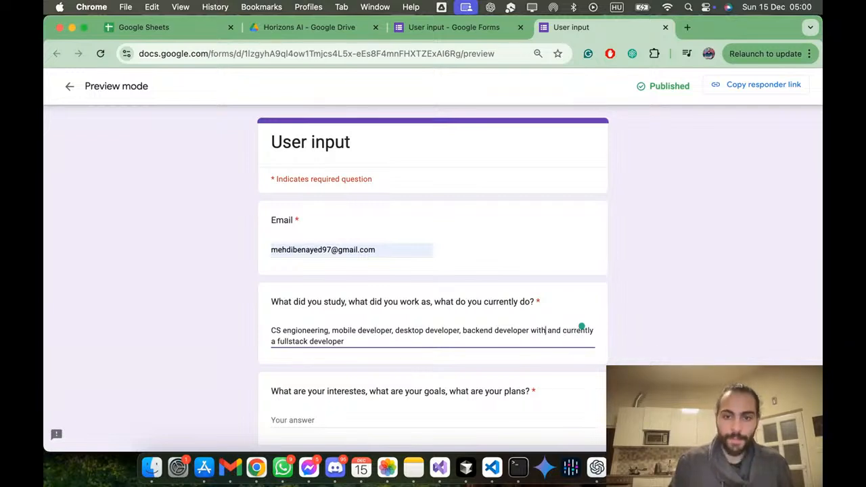
pyautogui.press('BackSpace')
pyautogui.press('BackSpace')
pyautogui.press('BackSpace')
pyautogui.press('BackSpace')
pyautogui.press('BackSpace')
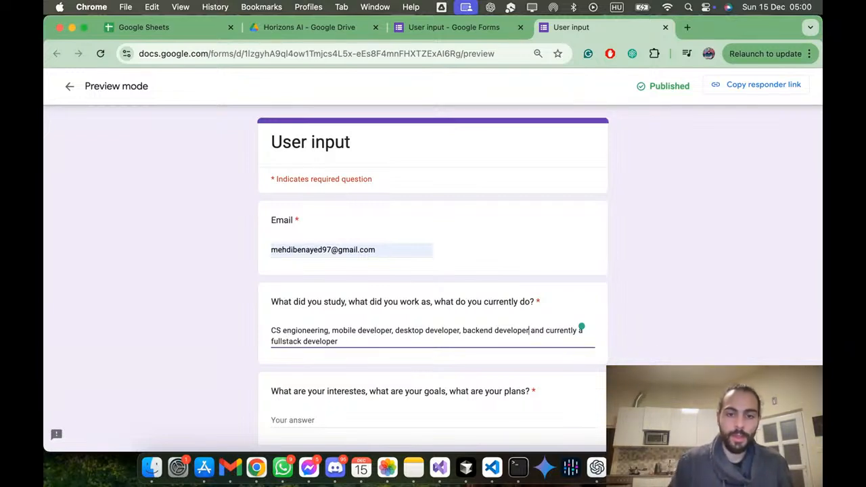
# Step: Answer the interests, goals and plans question with "AI, startups, automation, education, freelance, side hustles, community engagement"
pyautogui.click(356, 431)
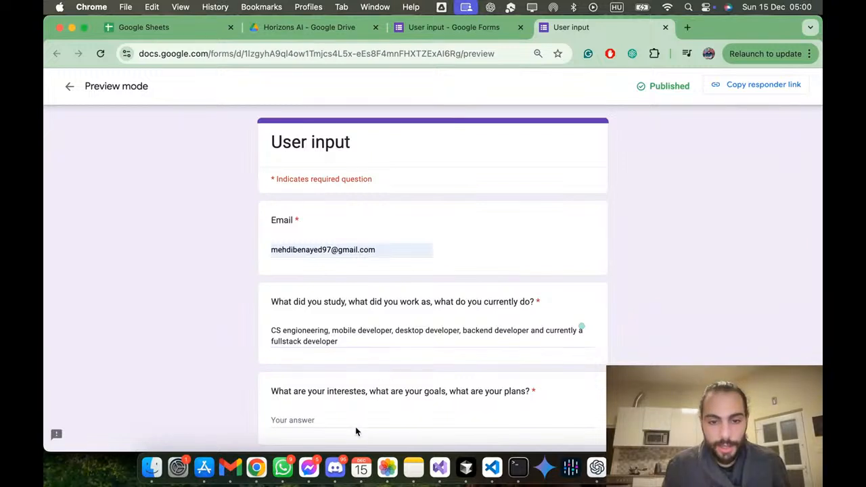
pyautogui.write('AI ')
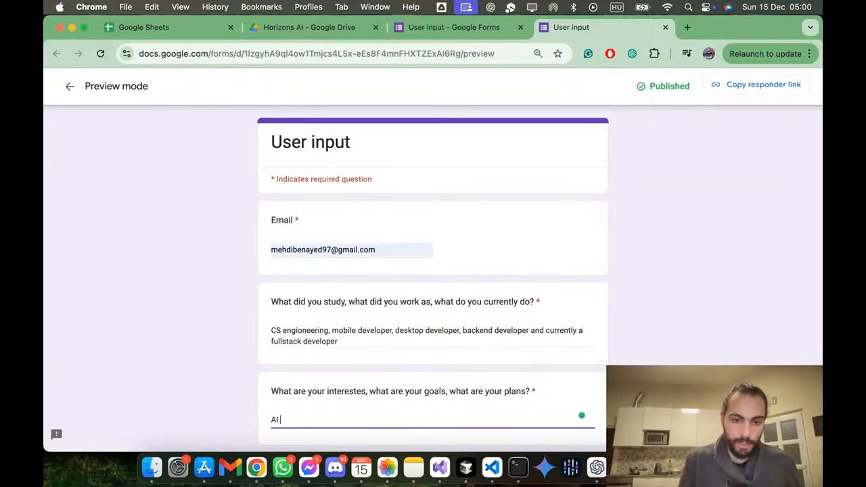
pyautogui.write(', en')
pyautogui.press('BackSpace')
pyautogui.press('BackSpace')
pyautogui.press('BackSpace')
pyautogui.press('BackSpace')
pyautogui.write(', startups,')
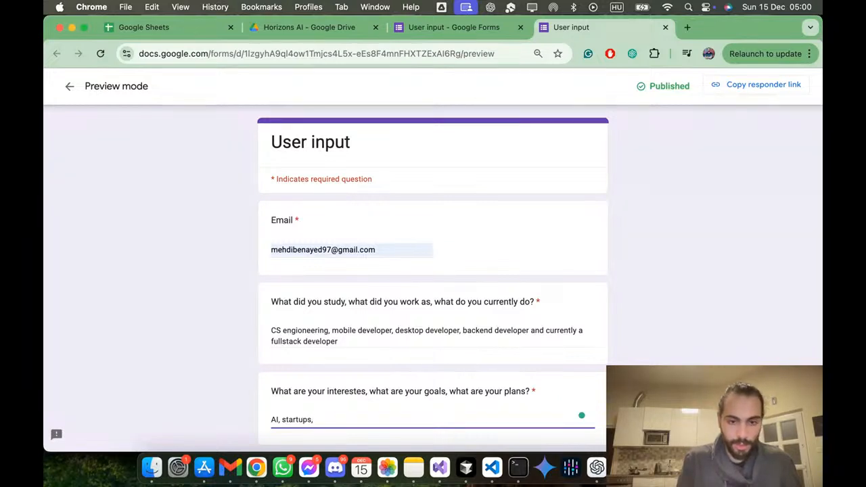
pyautogui.write(' automation, education,')
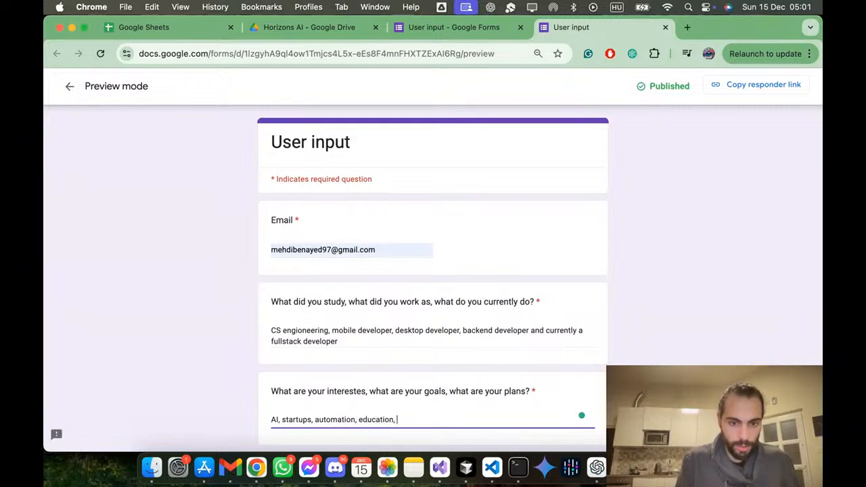
pyautogui.write(' freelance,')
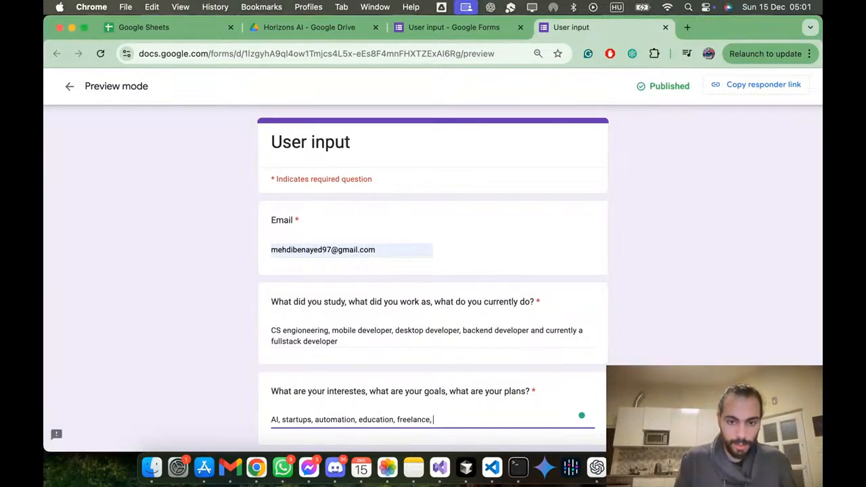
pyautogui.write(' side hustles,')
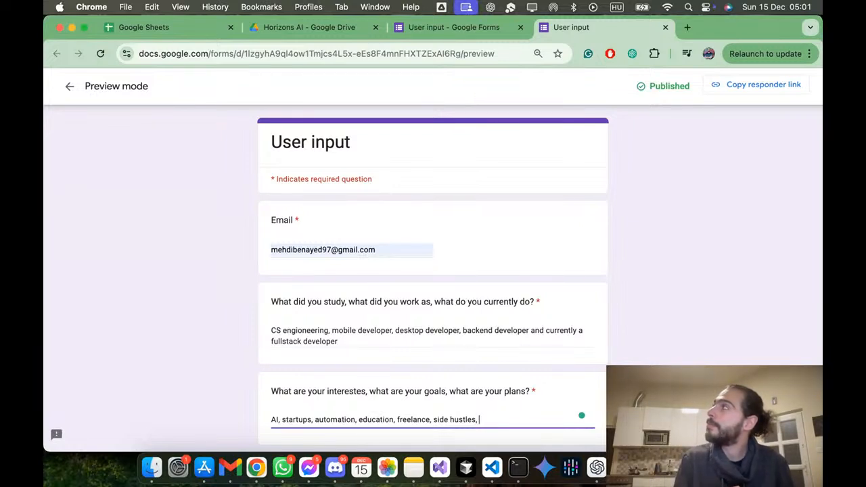
pyautogui.write('commu')
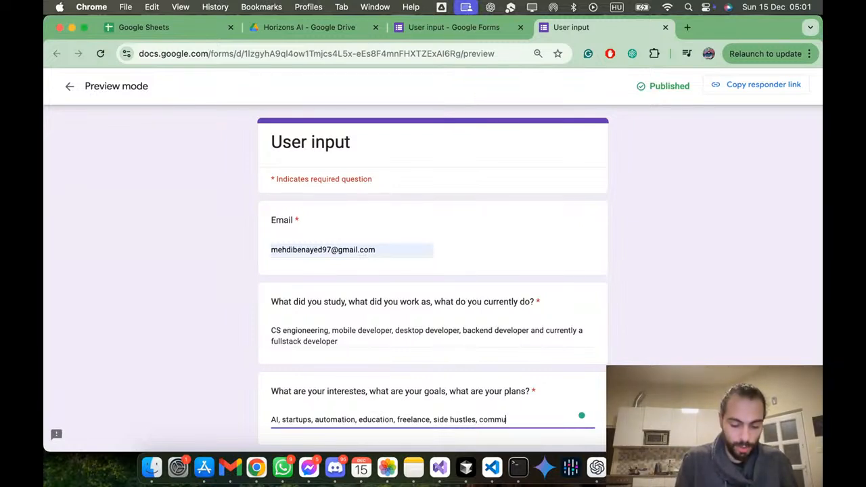
pyautogui.write('nity engagement')
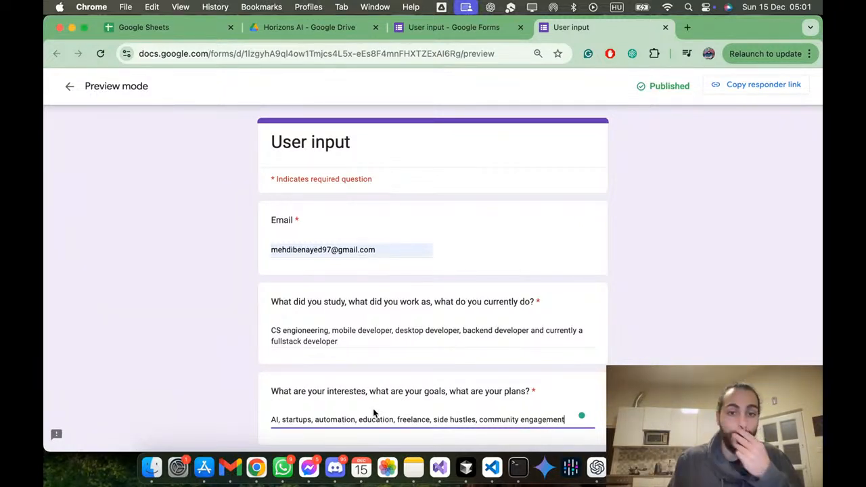
# Step: Copy the whole study and work answer into the address field of a new browser tab and return to the form preview
pyautogui.scroll(-3, 391, 404)
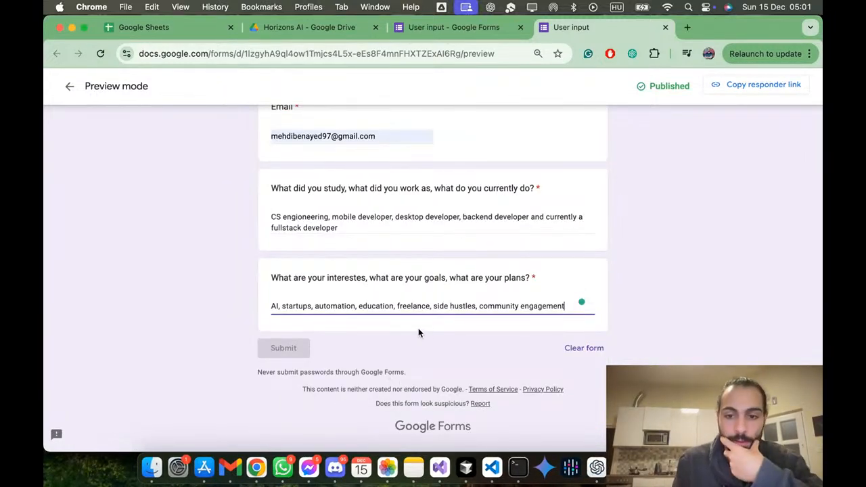
pyautogui.click(538, 222)
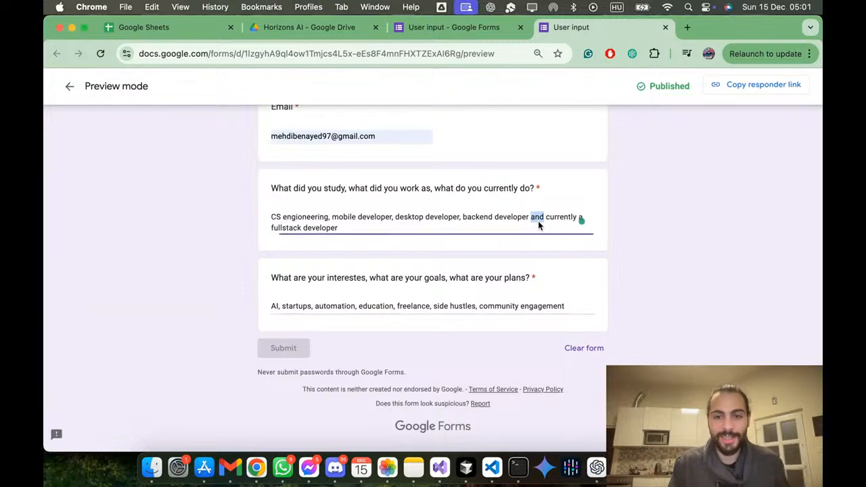
pyautogui.press('super+a')
pyautogui.press('super+c')
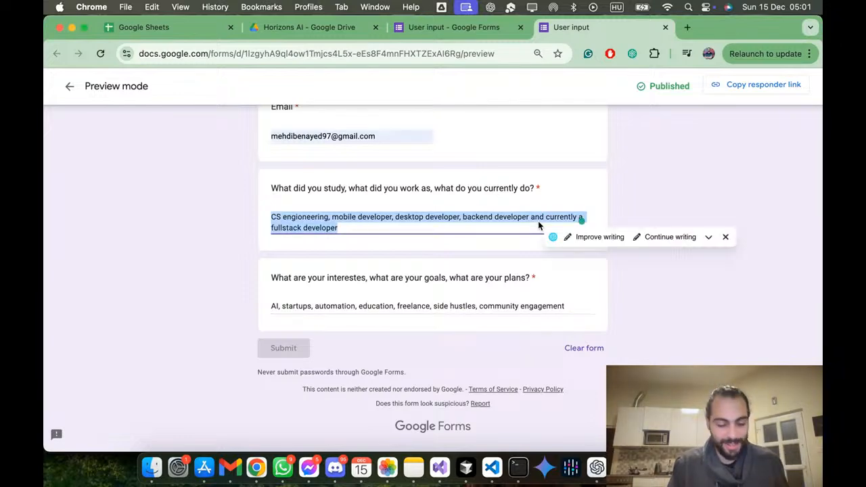
pyautogui.click(687, 27)
pyautogui.press('super+v')
pyautogui.click(551, 27)
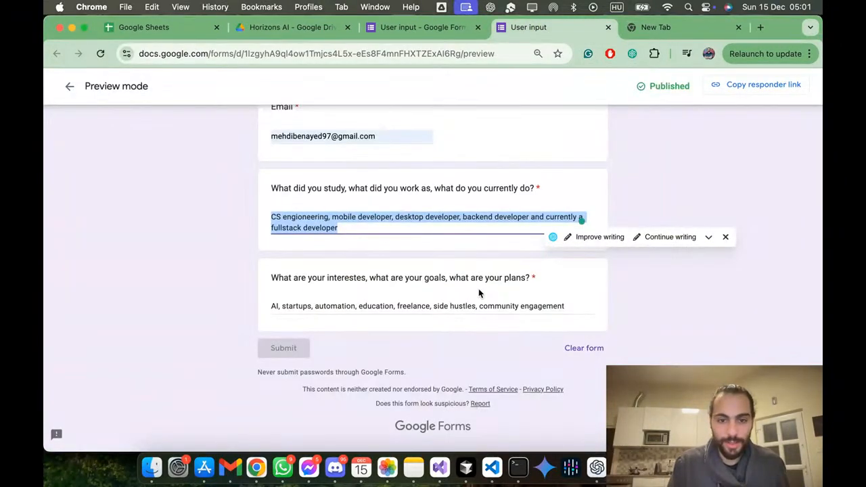
# Step: Copy the whole interests answer and leave the preview for the form editor without submitting
pyautogui.click(479, 306)
pyautogui.press('super+a')
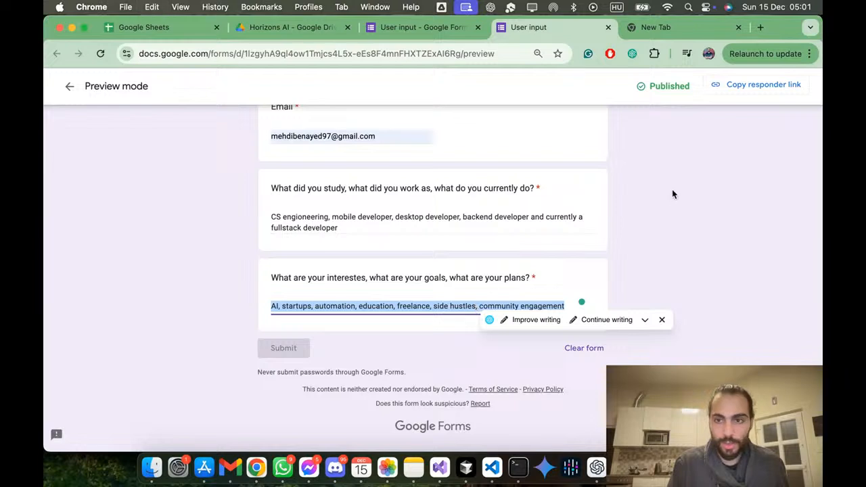
pyautogui.scroll(3, 672, 189)
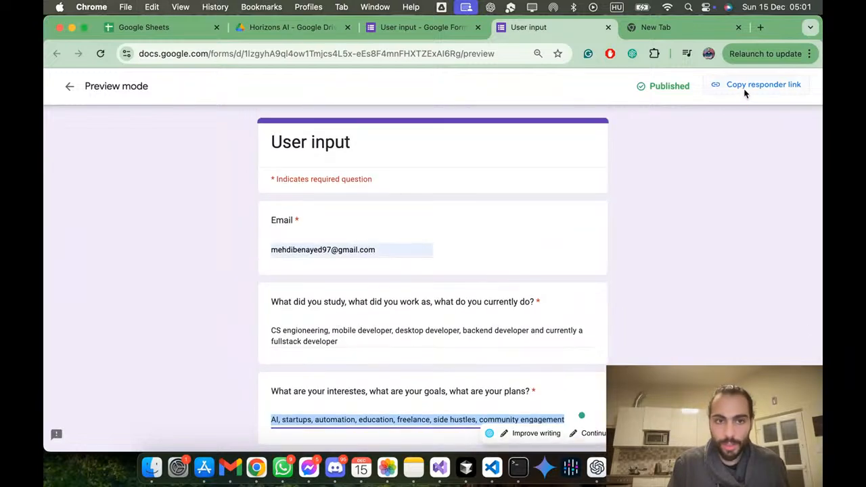
pyautogui.click(70, 89)
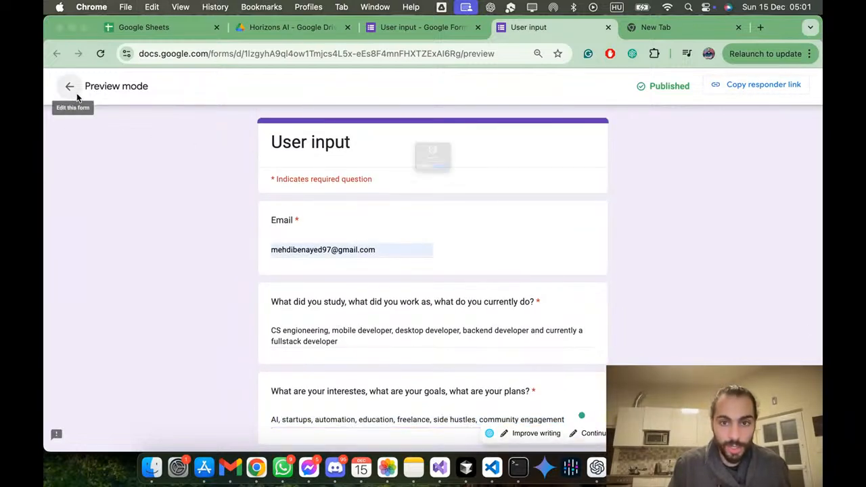
pyautogui.click(456, 202)
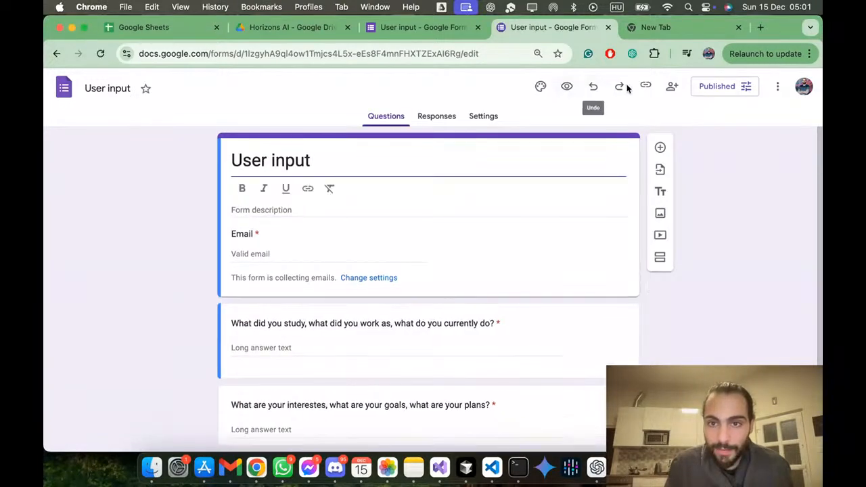
# Step: Show the responder link in the form's published options and paste the copied interests answer into the address field of a new browser tab
pyautogui.click(732, 87)
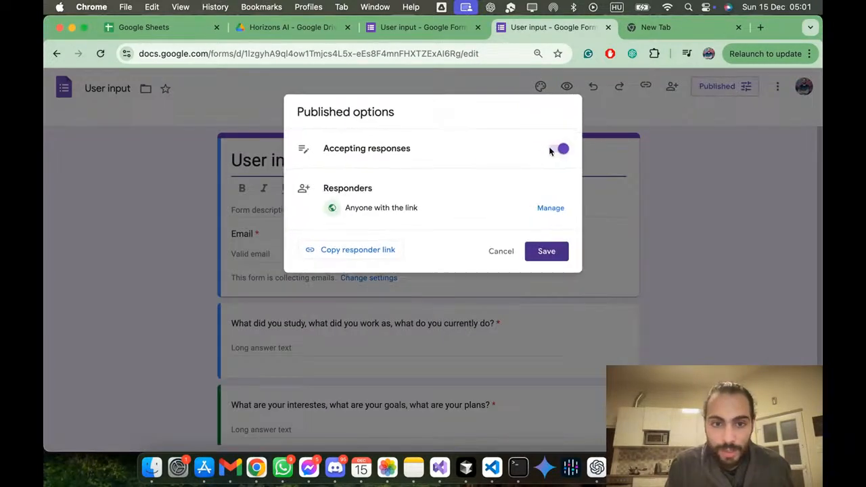
pyautogui.click(355, 250)
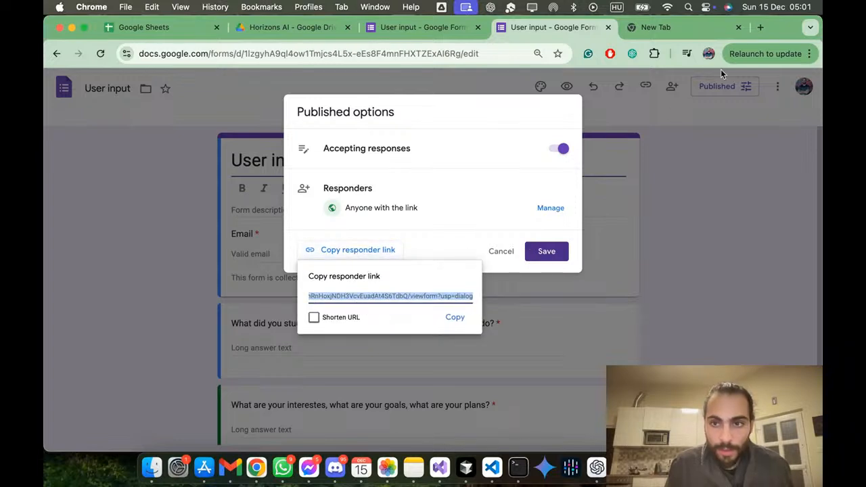
pyautogui.click(760, 27)
pyautogui.press('super+v')
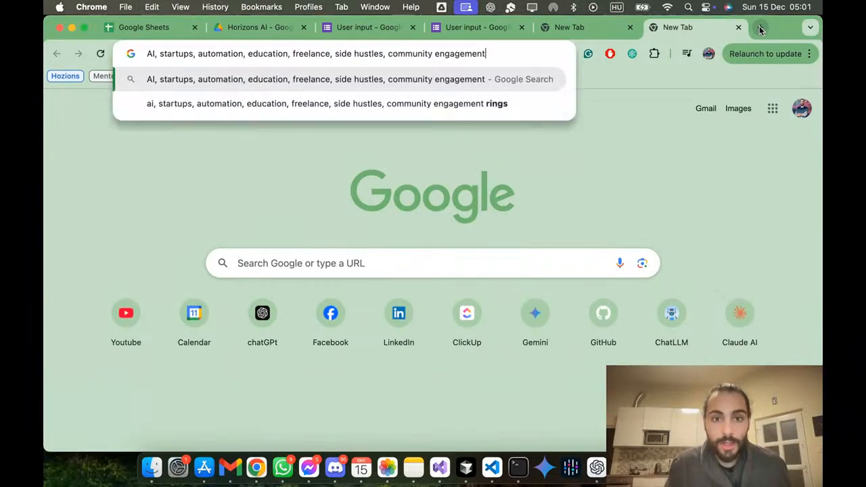
# Step: Copy the responder link from the form's published options and open it in the same browser tab
pyautogui.click(477, 27)
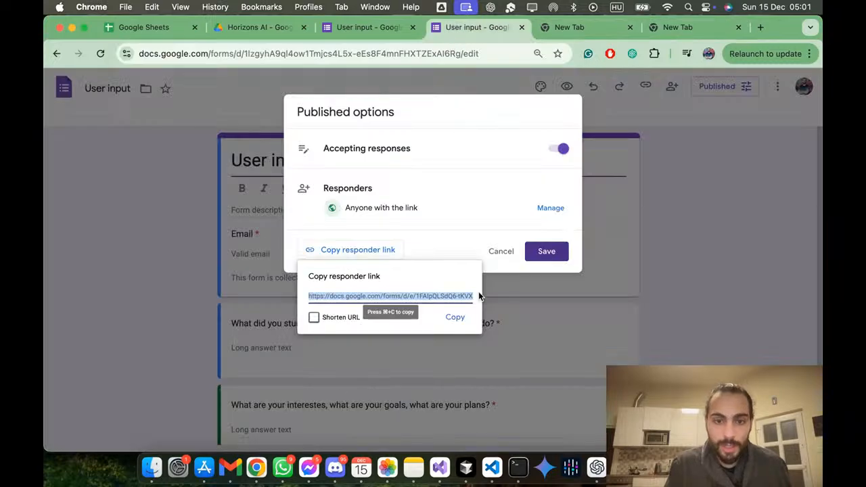
pyautogui.click(458, 323)
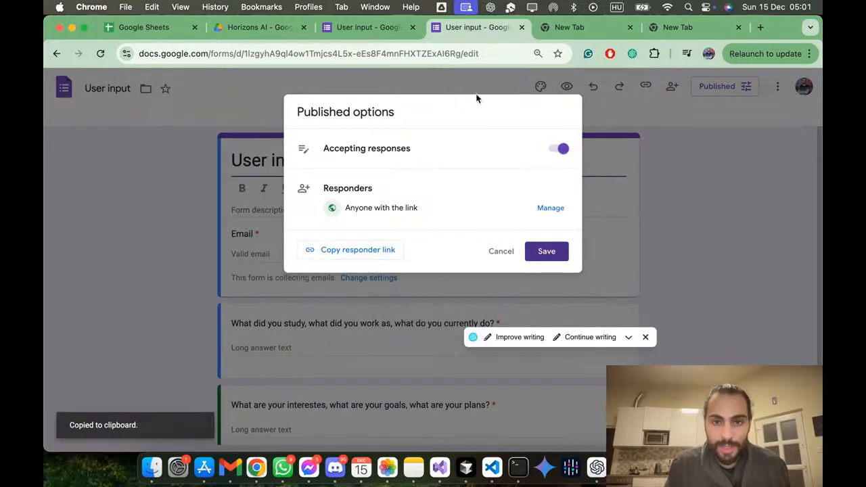
pyautogui.click(499, 54)
pyautogui.press('super+v')
pyautogui.press('Return')
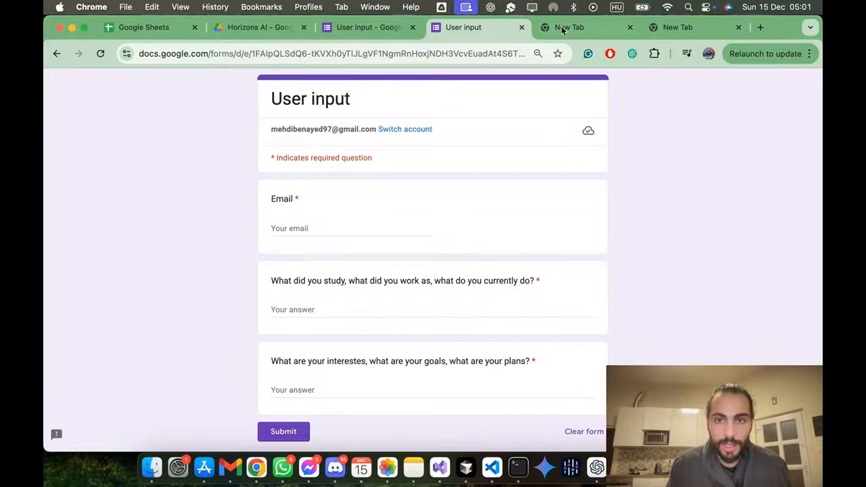
# Step: Fill in the respondent's email and answer the study and work question with "CS engioneering, mobile developer, desktop developer, backend developer and currently a fullstack developer"
pyautogui.click(342, 230)
pyautogui.click(406, 254)
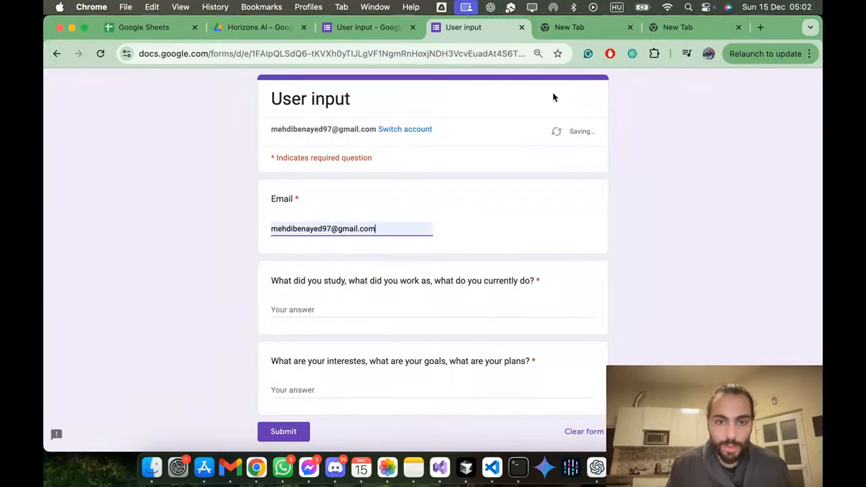
pyautogui.click(569, 27)
pyautogui.click(486, 54)
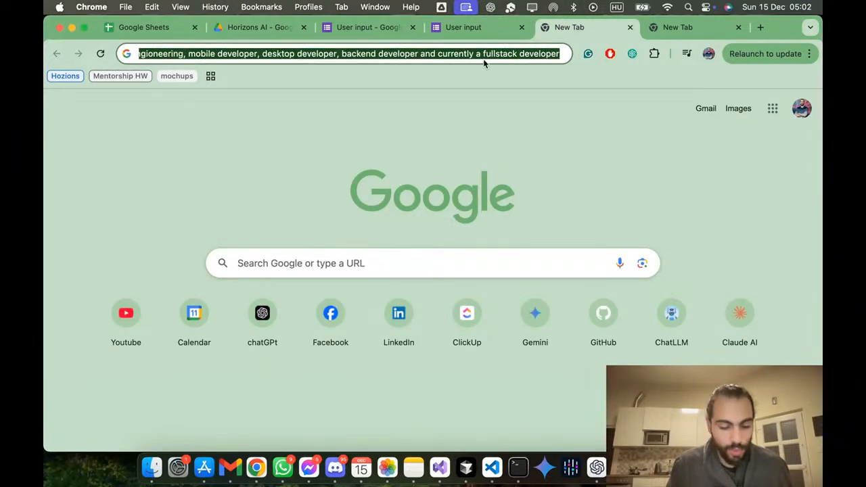
pyautogui.press('super+w')
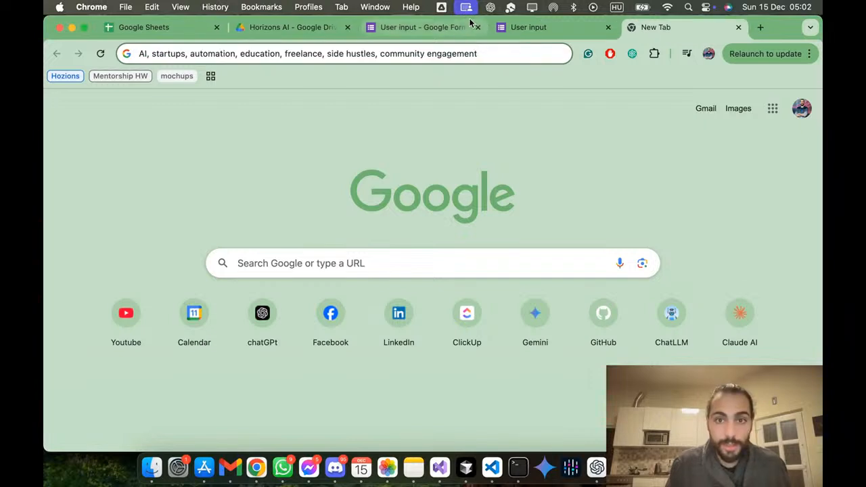
pyautogui.click(510, 27)
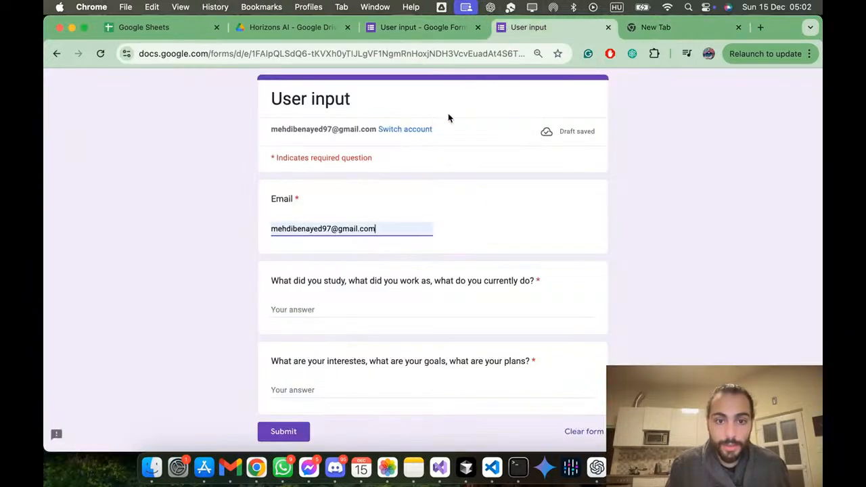
pyautogui.click(352, 310)
pyautogui.press('super+v')
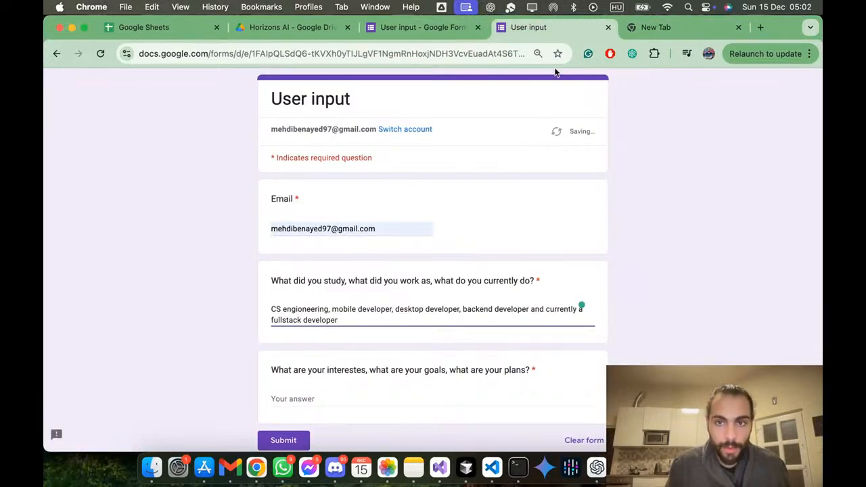
# Step: Transfer "AI, startups, automation, education, freelance, side hustles, community engagement" from the spare tab into the interests question and submit the response
pyautogui.click(656, 27)
pyautogui.press('super+l')
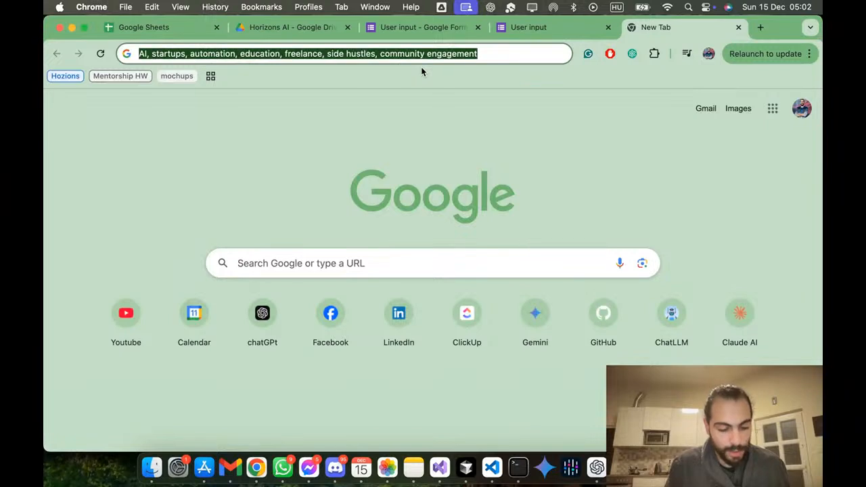
pyautogui.press('super+x')
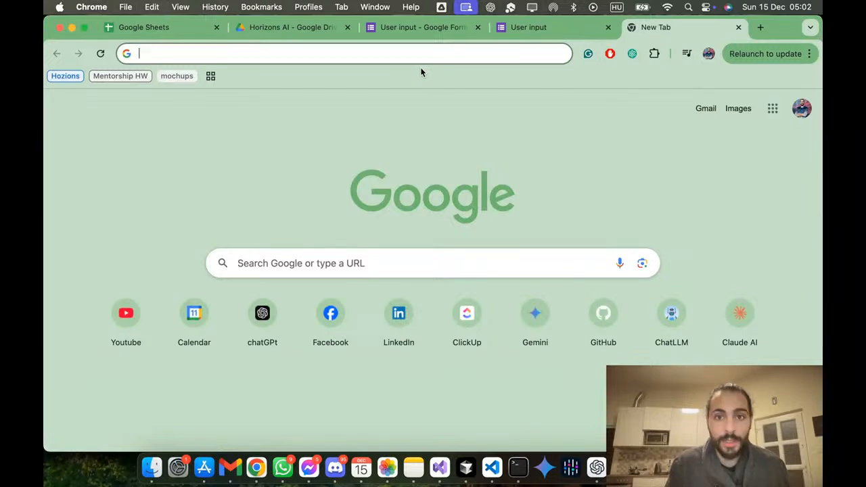
pyautogui.click(738, 27)
pyautogui.click(354, 394)
pyautogui.press('super+v')
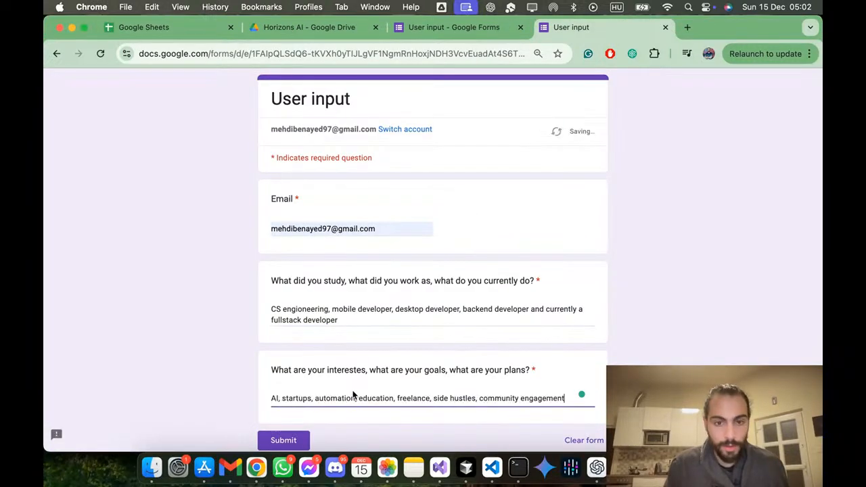
pyautogui.click(265, 439)
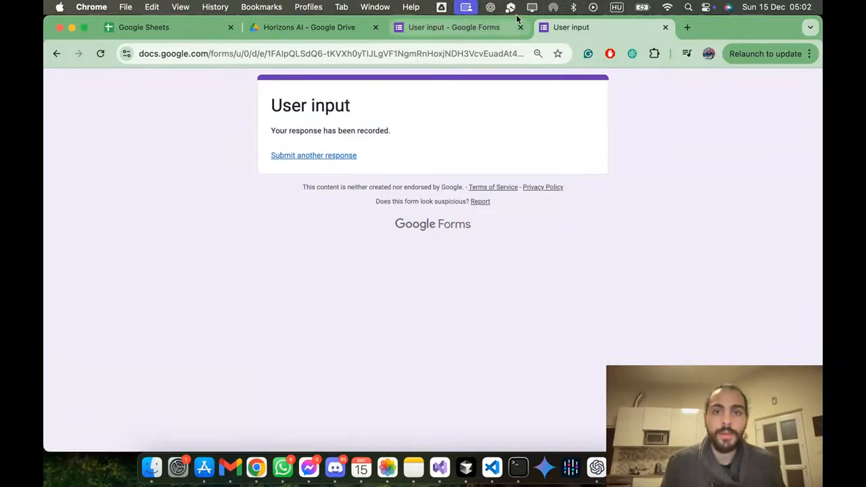
# Step: Link the form's responses to a new spreadsheet named "User input (Responses)" and check its folder location without moving it
pyautogui.click(484, 29)
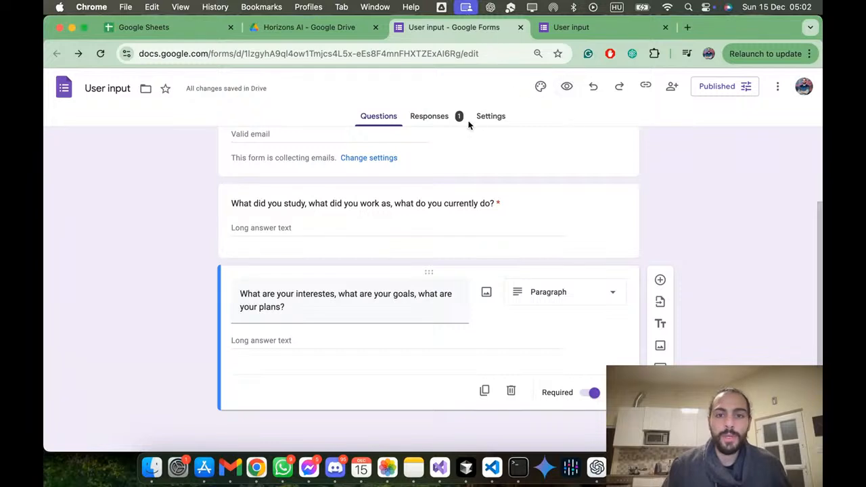
pyautogui.click(414, 115)
pyautogui.click(568, 157)
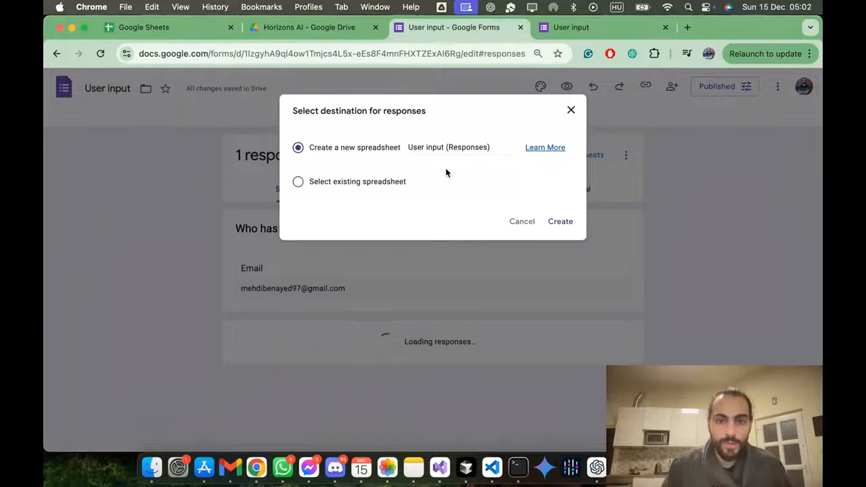
pyautogui.click(558, 222)
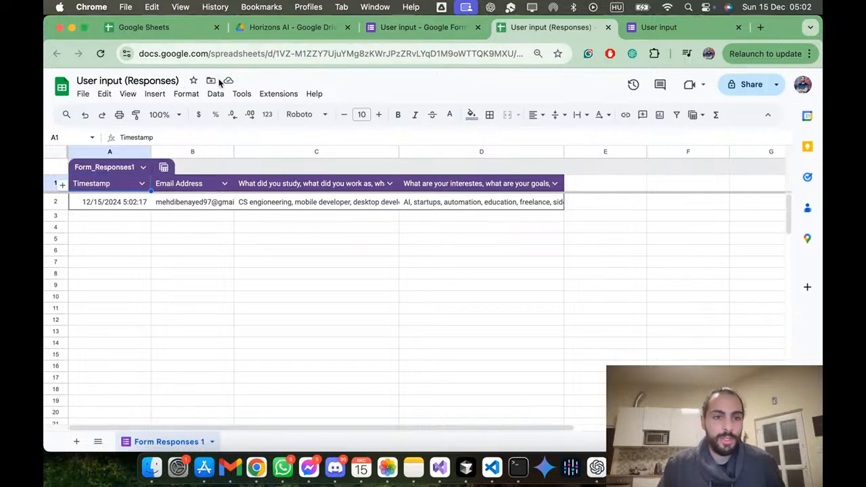
pyautogui.click(211, 82)
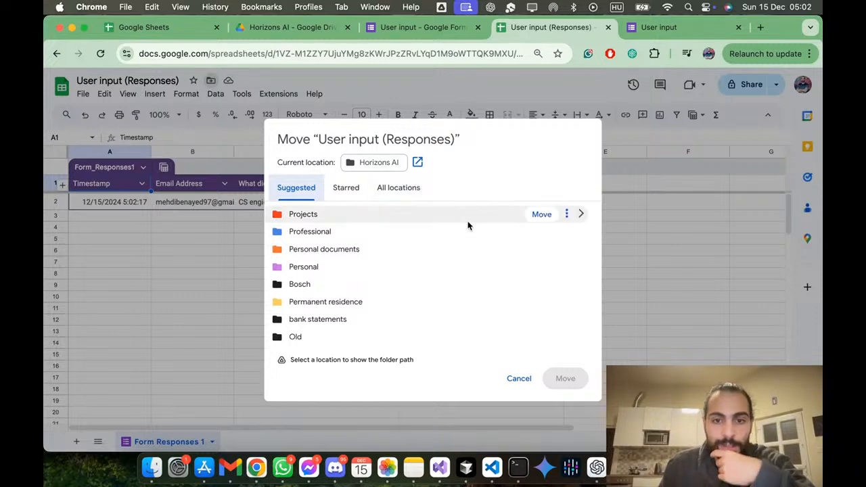
pyautogui.click(520, 377)
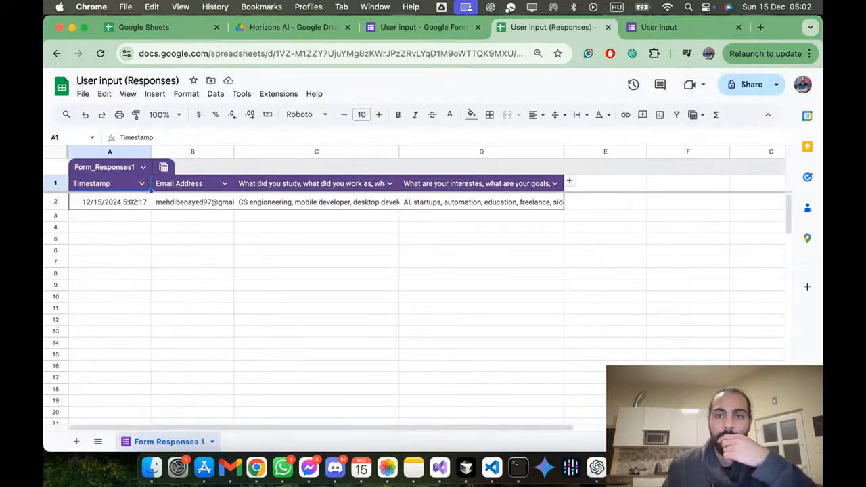
# Step: Close the submitted form's tab and the Google Sheets home tab, keeping the form editor, Drive folder and response spreadsheet open
pyautogui.click(701, 31)
pyautogui.click(739, 27)
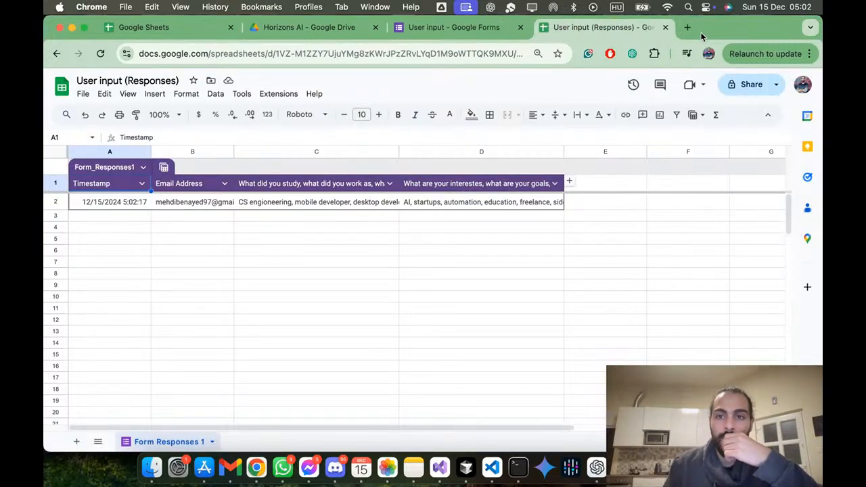
pyautogui.click(504, 31)
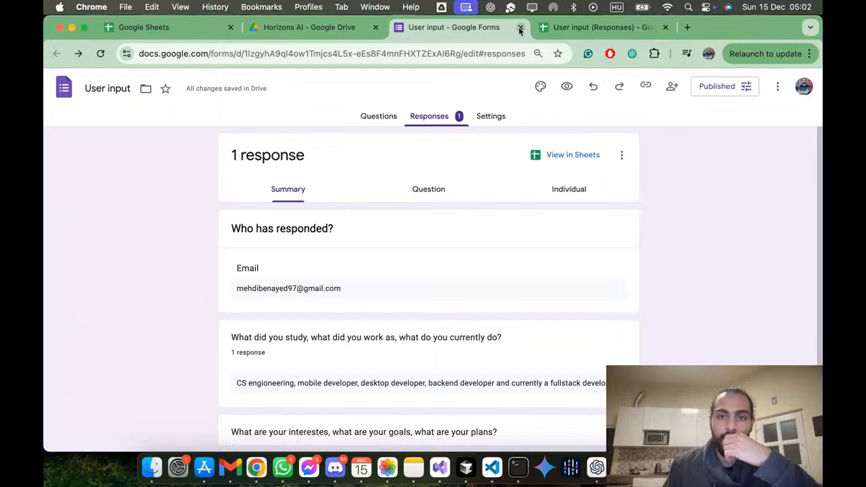
pyautogui.click(301, 30)
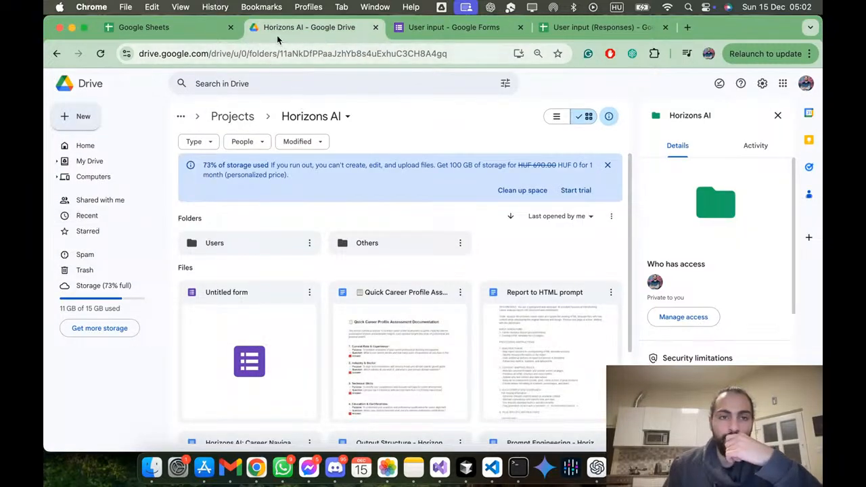
pyautogui.click(178, 28)
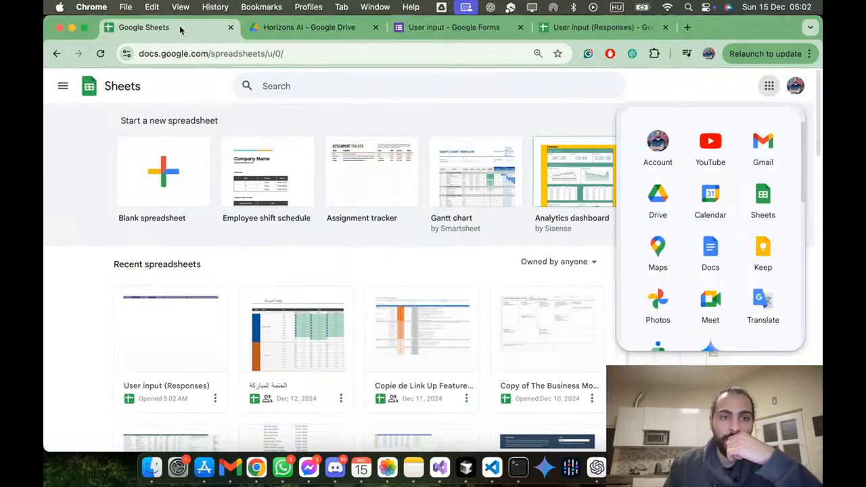
pyautogui.click(231, 29)
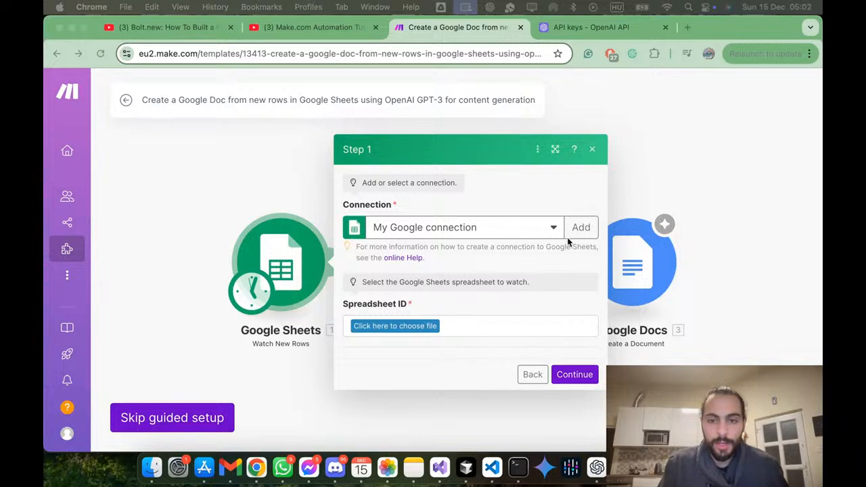
# Step: In Make, set the Google Sheets module to watch Professional / Projects / Horizons AI / User input (Responses), sheet Form Responses 1
pyautogui.click(431, 328)
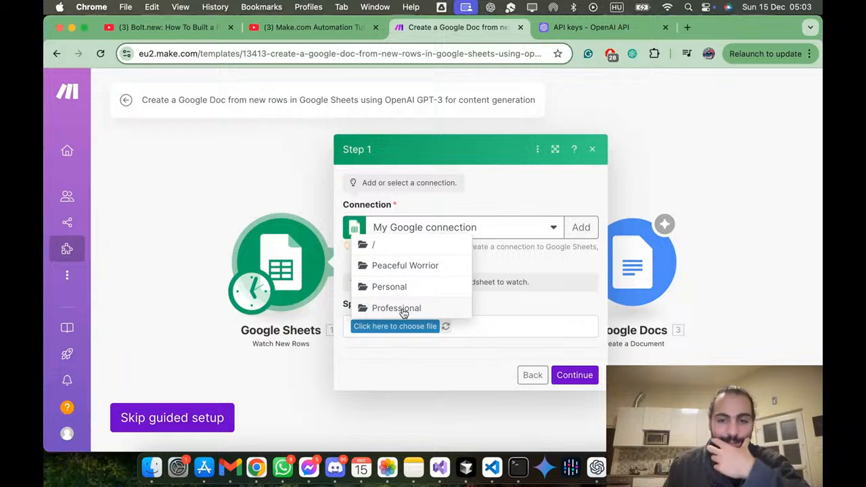
pyautogui.click(403, 310)
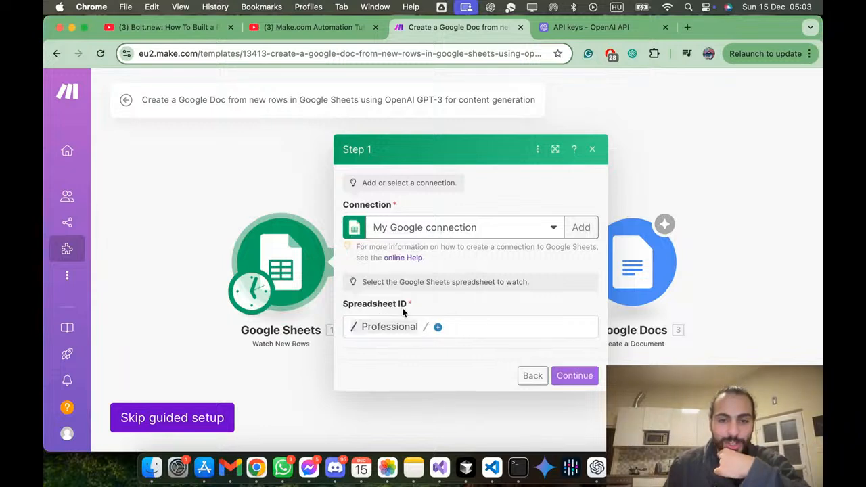
pyautogui.click(436, 328)
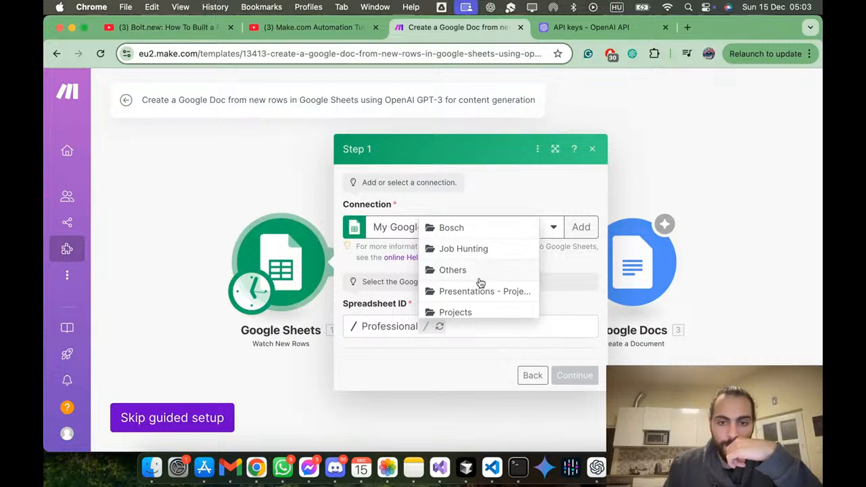
pyautogui.click(474, 311)
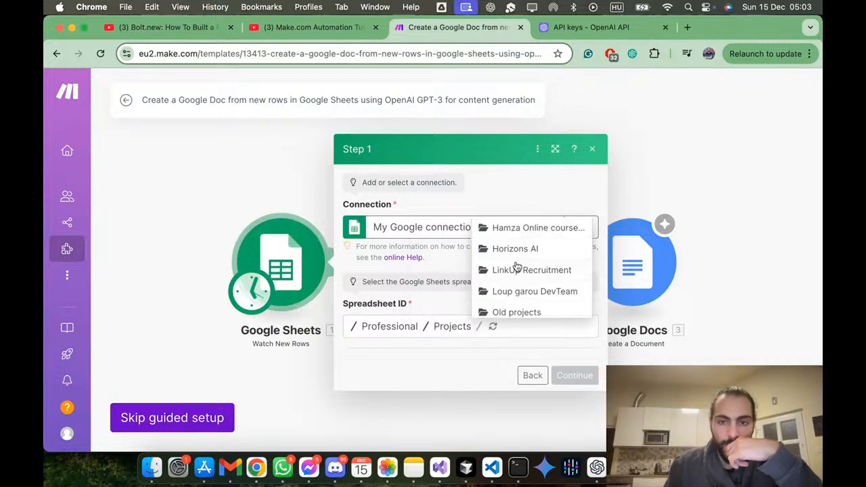
pyautogui.click(519, 251)
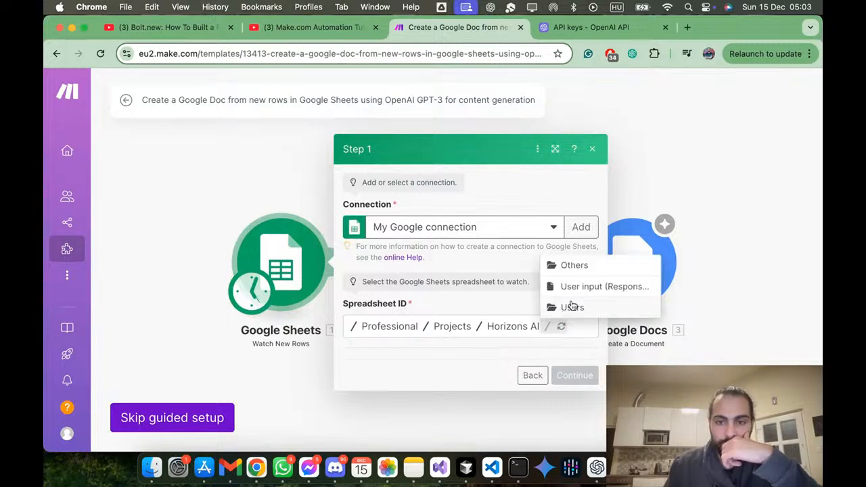
pyautogui.click(583, 293)
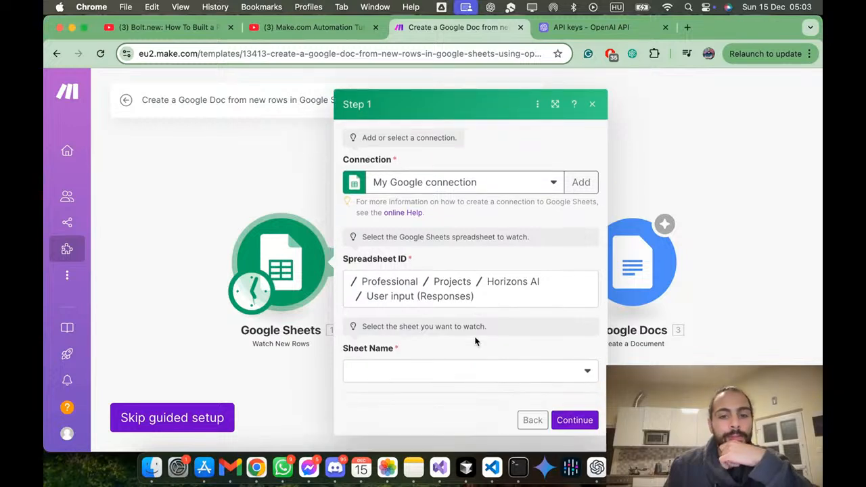
pyautogui.click(433, 374)
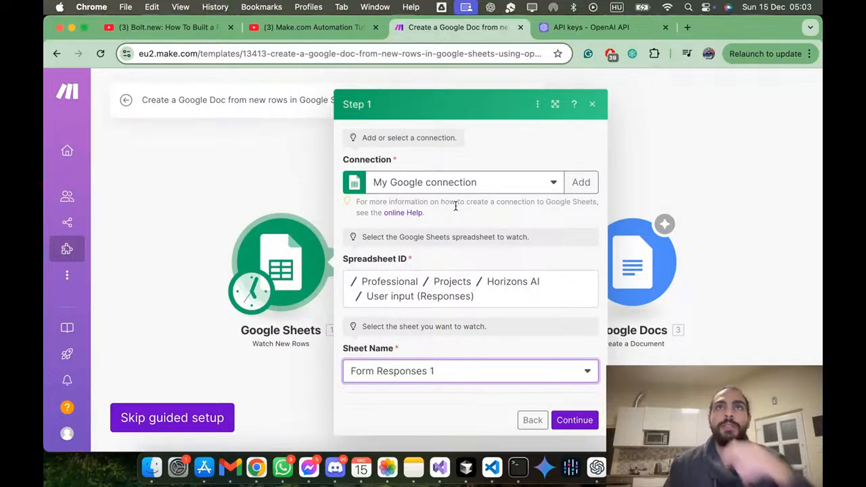
pyautogui.hotkey('ctrl', 'Up')
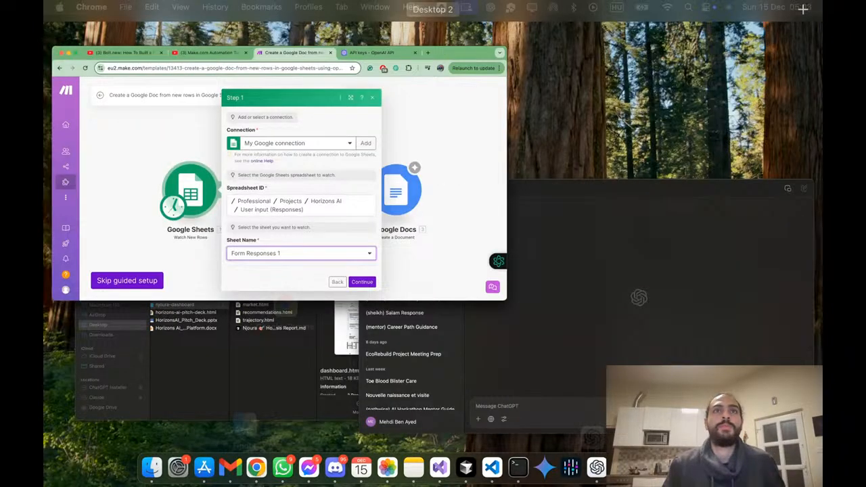
pyautogui.hotkey('ctrl', 'Up')
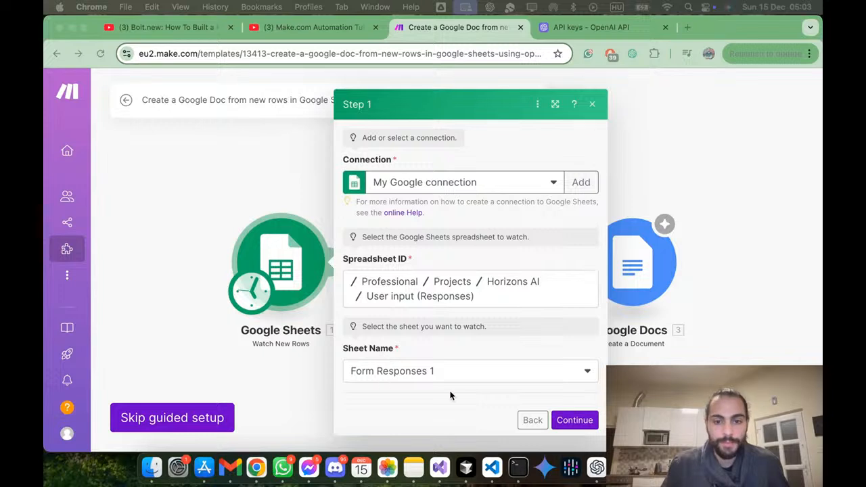
# Step: Complete the Google Sheets setup step and choose All as the starting point for watching rows
pyautogui.click(579, 422)
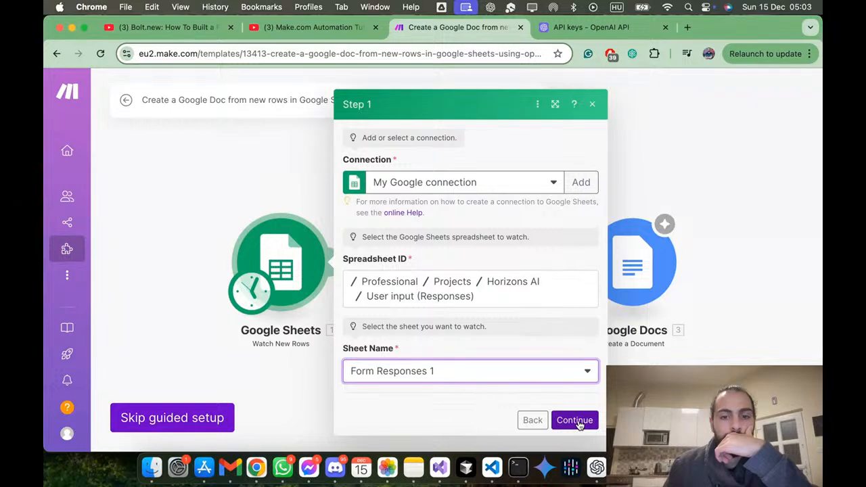
pyautogui.click(577, 422)
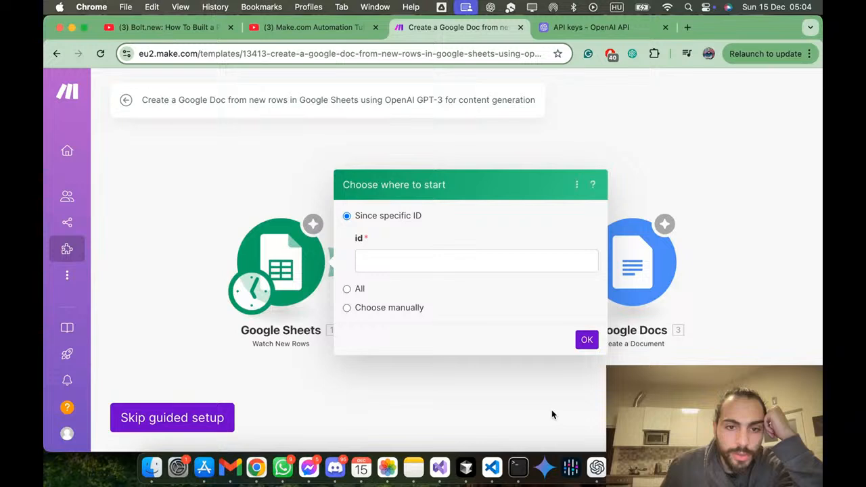
pyautogui.click(346, 287)
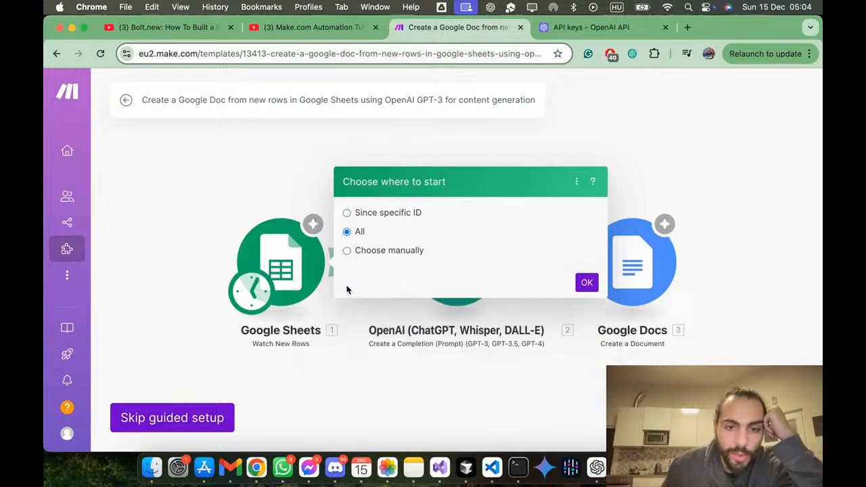
pyautogui.click(594, 283)
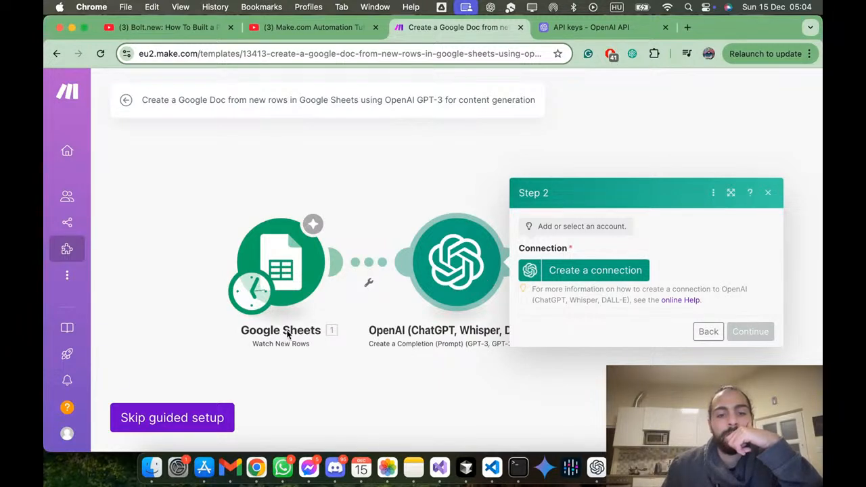
# Step: Recheck the Google Sheets module's setup, close it, and begin creating a connection for the OpenAI module
pyautogui.click(317, 300)
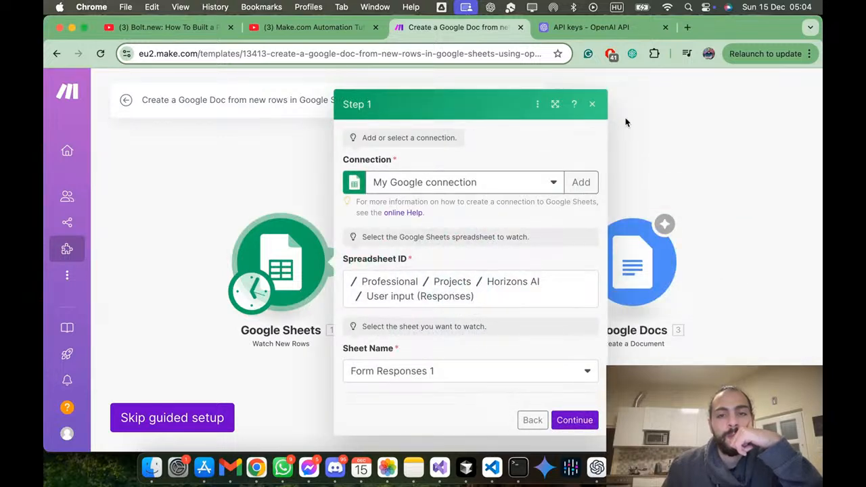
pyautogui.click(594, 105)
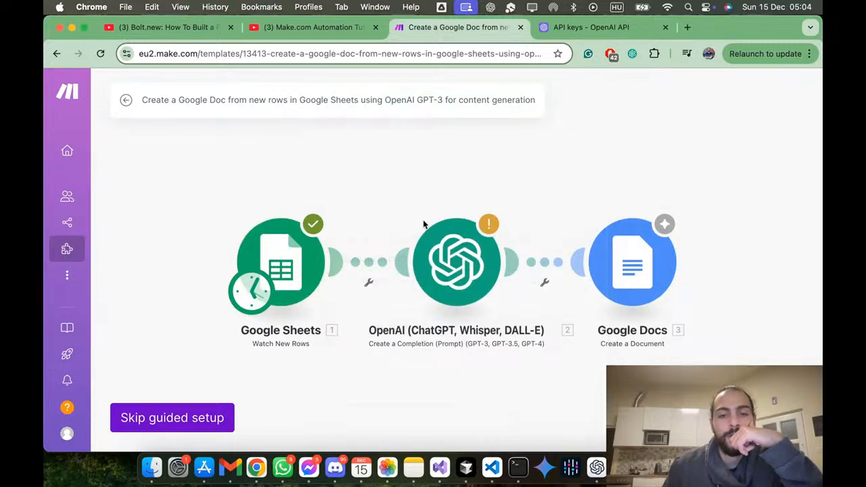
pyautogui.click(458, 272)
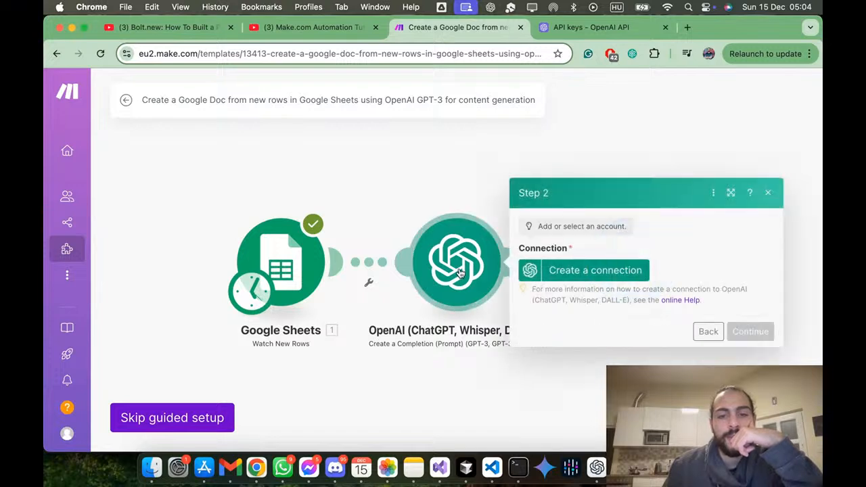
pyautogui.click(600, 268)
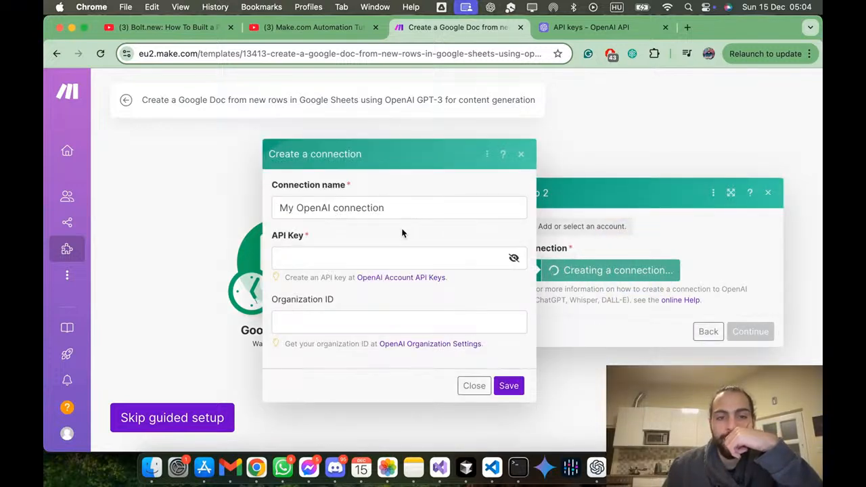
pyautogui.tripleClick(406, 209)
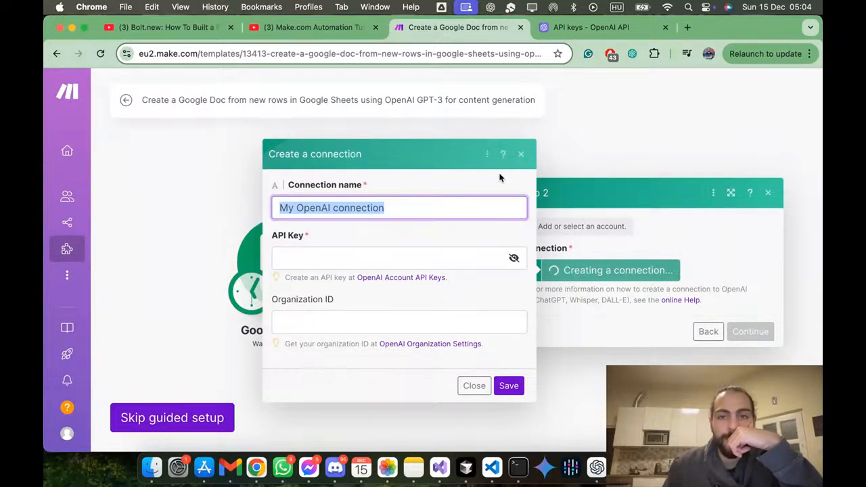
pyautogui.click(364, 256)
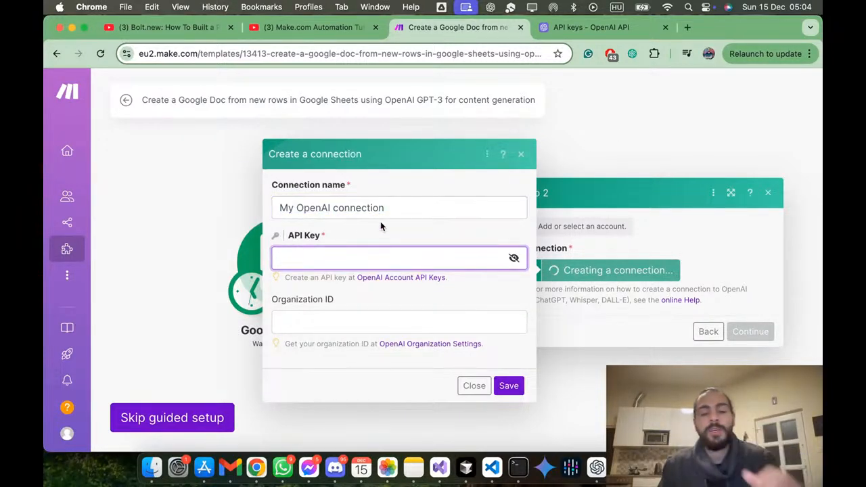
pyautogui.hotkey('ctrl', 'Up')
pyautogui.hotkey('ctrl', 'Up')
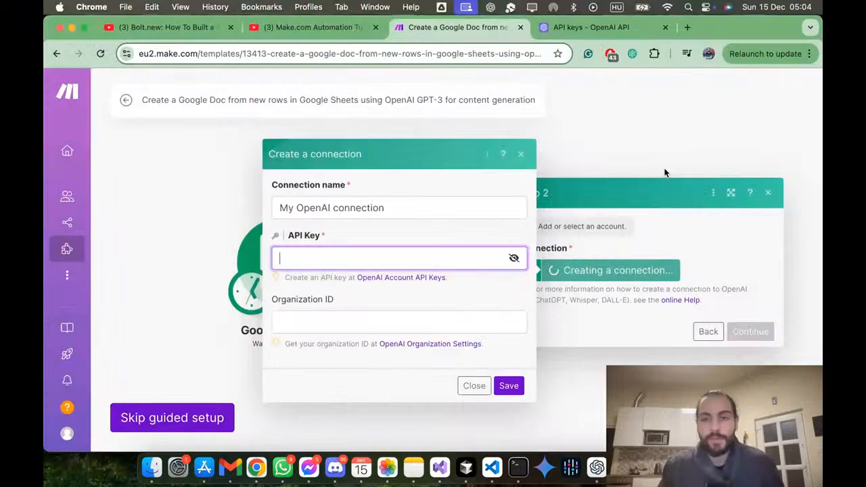
# Step: Copy the newly generated secret key on the OpenAI API keys page and dismiss the key dialog
pyautogui.click(604, 29)
pyautogui.click(549, 261)
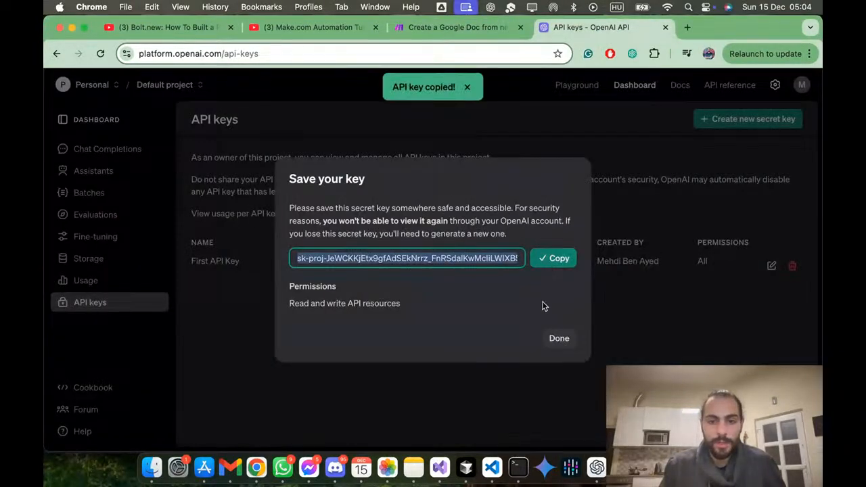
pyautogui.click(559, 339)
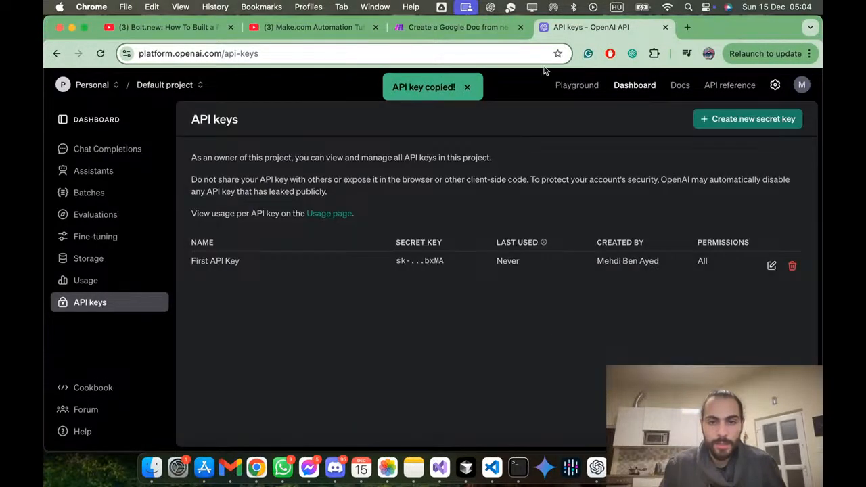
# Step: Back in Make, paste the API key into My OpenAI connection, save the connection without an organization ID, and store the credentials in the browser
pyautogui.click(455, 28)
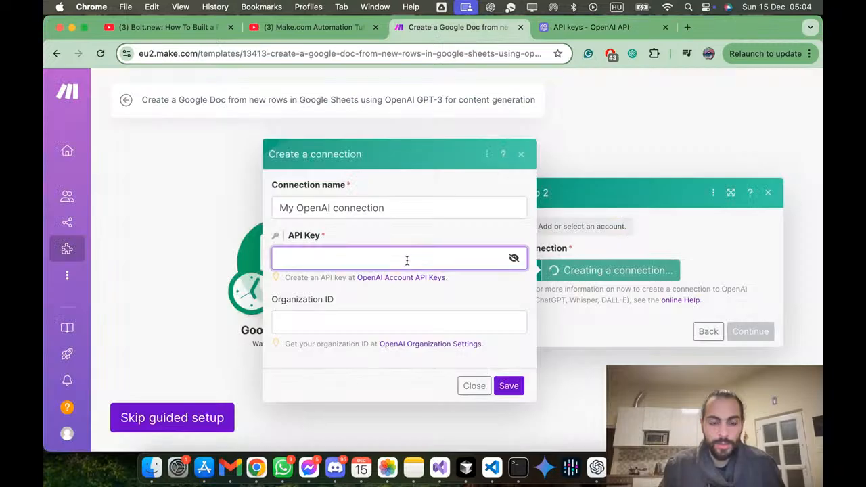
pyautogui.press('super+v')
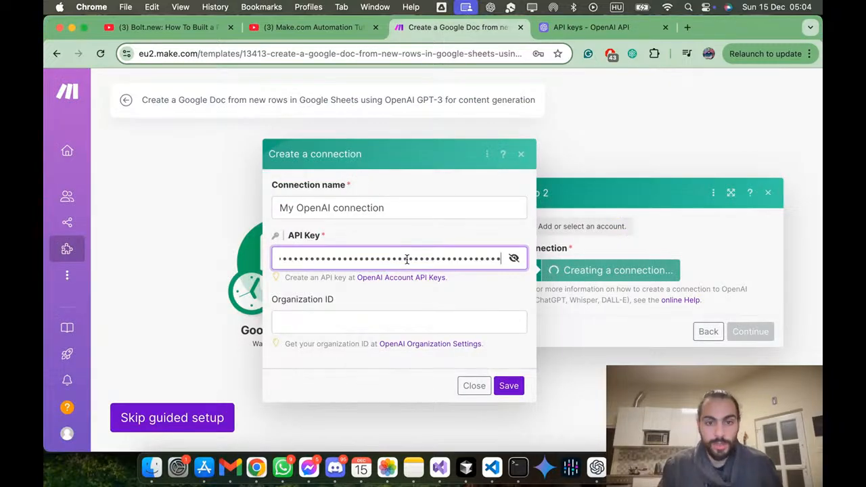
pyautogui.click(383, 315)
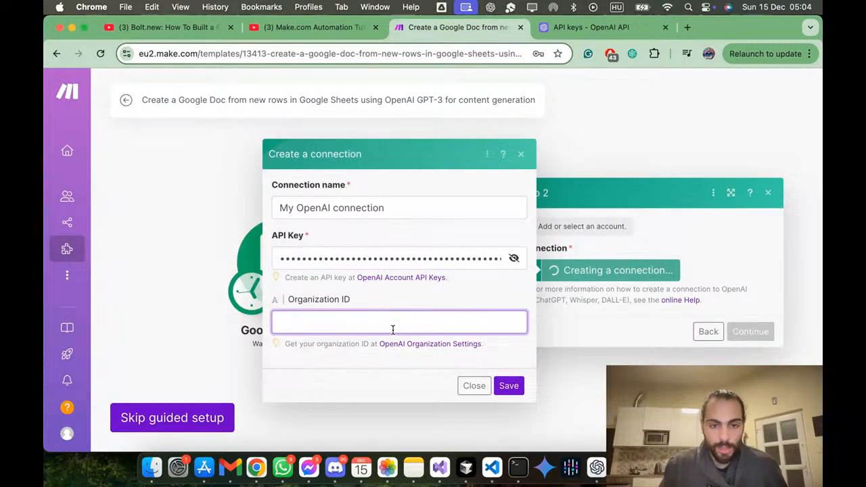
pyautogui.click(508, 385)
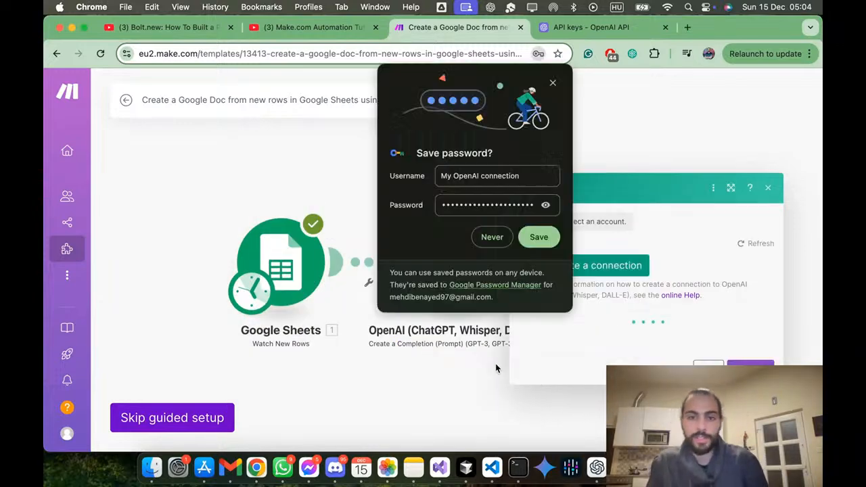
pyautogui.click(527, 240)
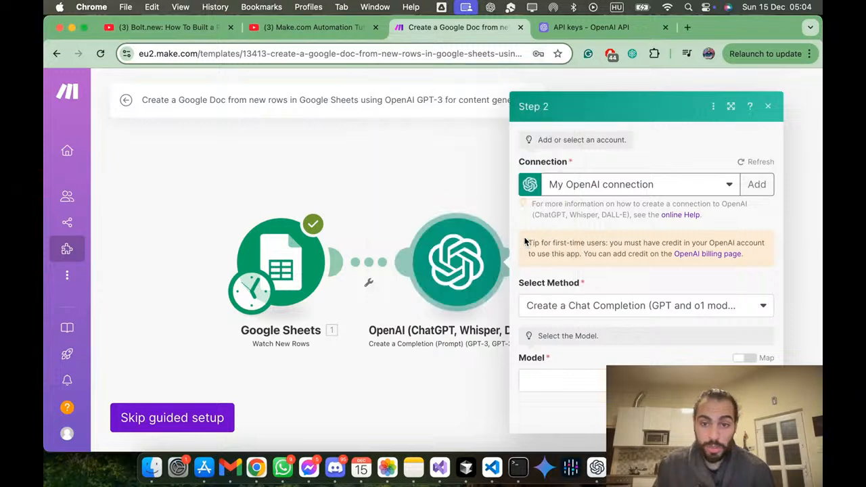
pyautogui.click(730, 187)
pyautogui.click(732, 188)
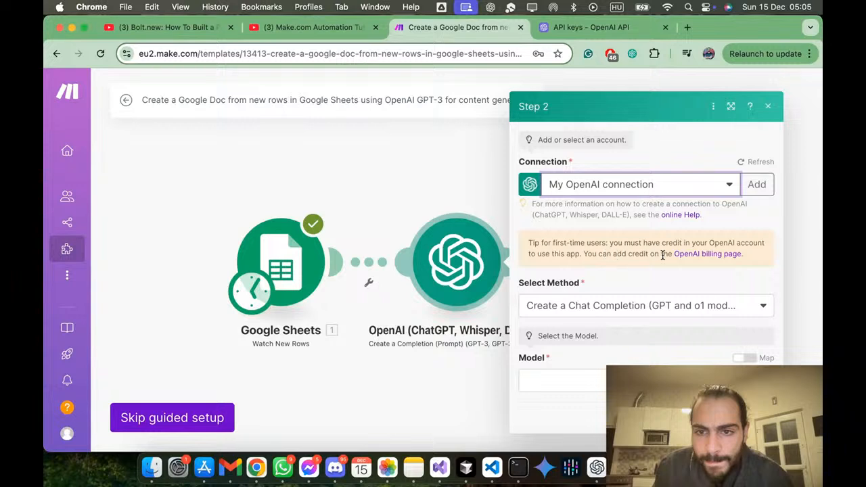
# Step: Examine the OpenAI billing overview and usage page for the remaining credit and the state of the credit grants
pyautogui.click(691, 256)
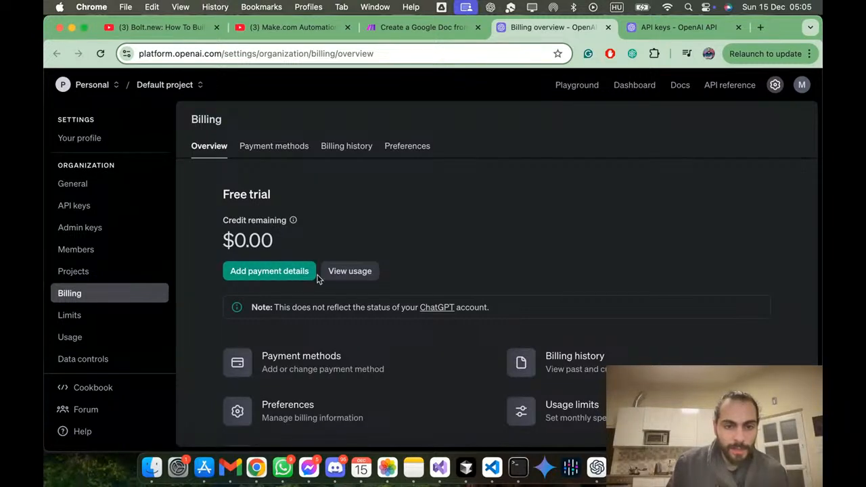
pyautogui.scroll(-2, 351, 280)
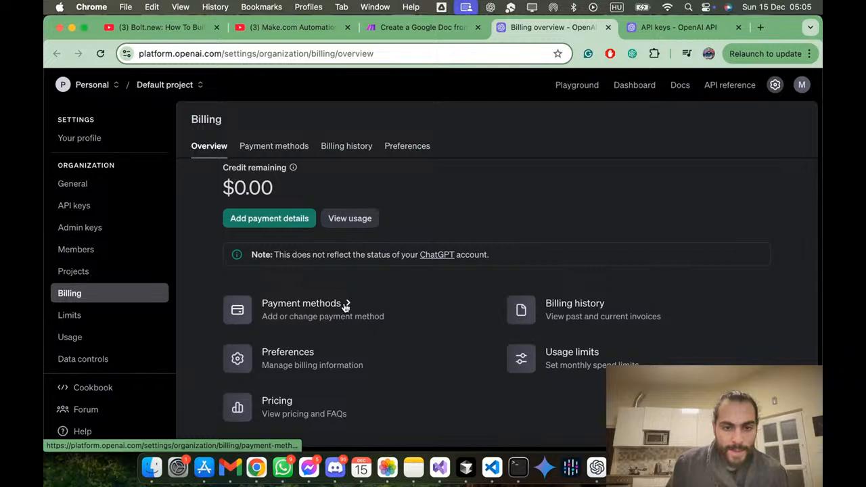
pyautogui.click(352, 218)
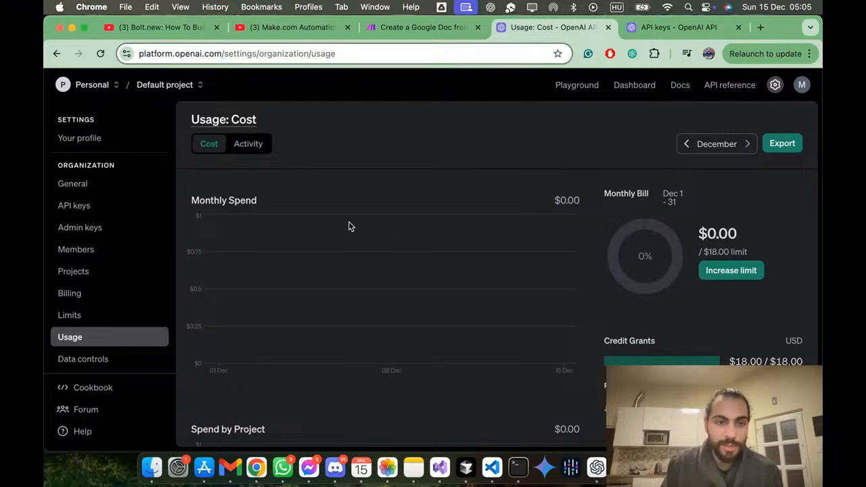
pyautogui.click(54, 295)
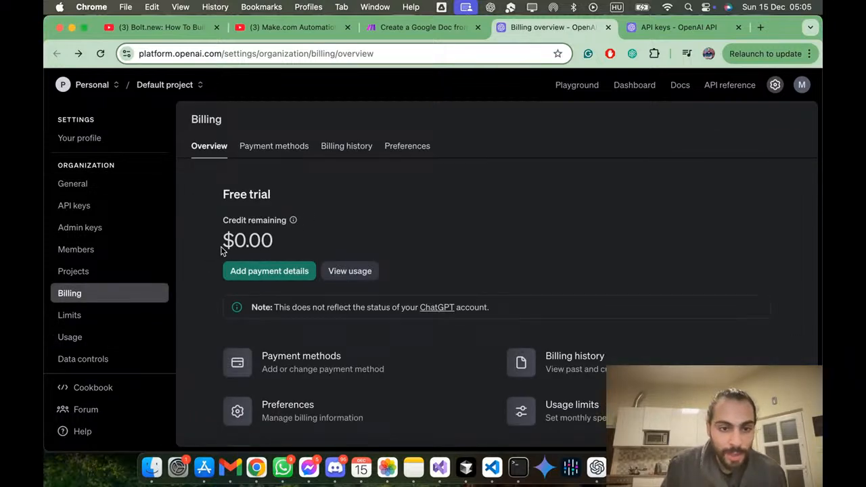
pyautogui.doubleClick(293, 222)
pyautogui.click(293, 223)
pyautogui.moveTo(294, 224)
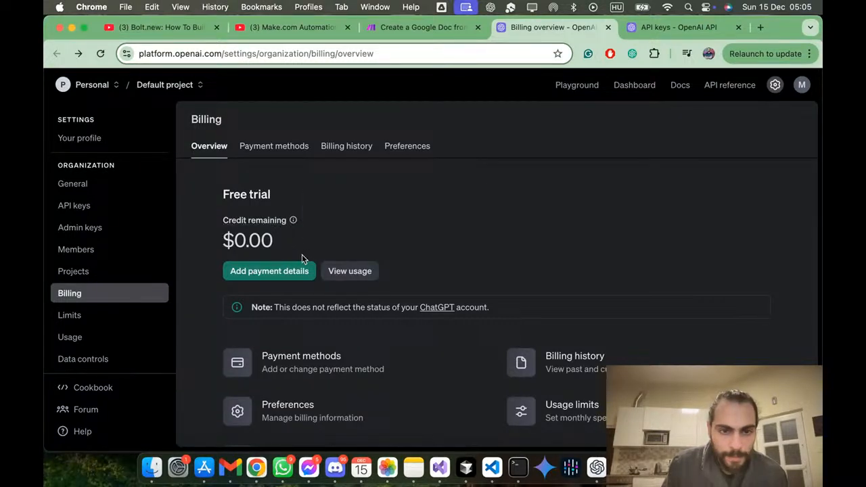
pyautogui.click(332, 274)
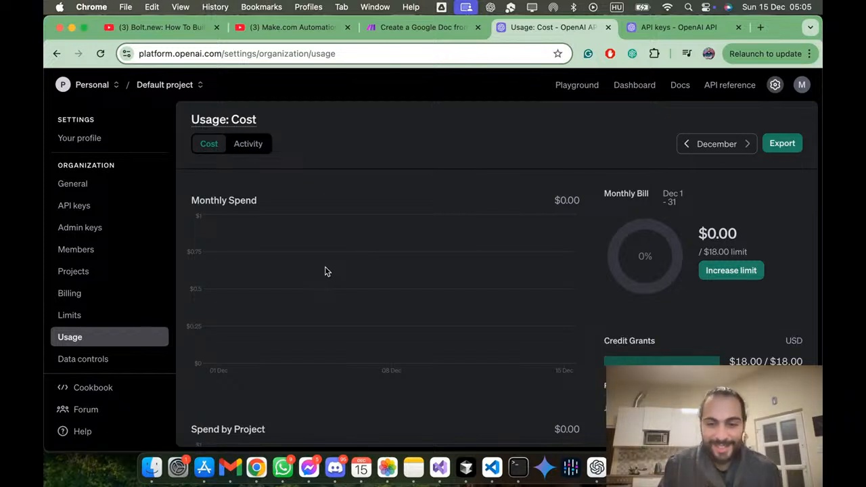
pyautogui.scroll(-3, 325, 271)
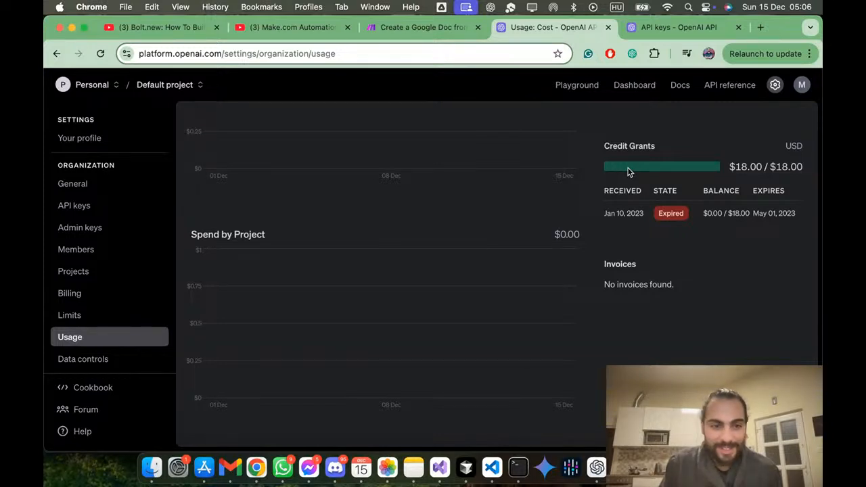
pyautogui.scroll(3, 548, 197)
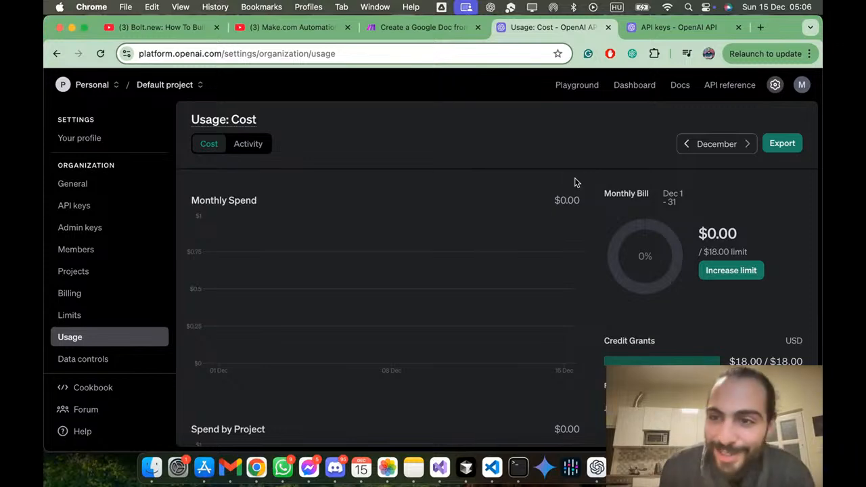
pyautogui.press('super+Left')
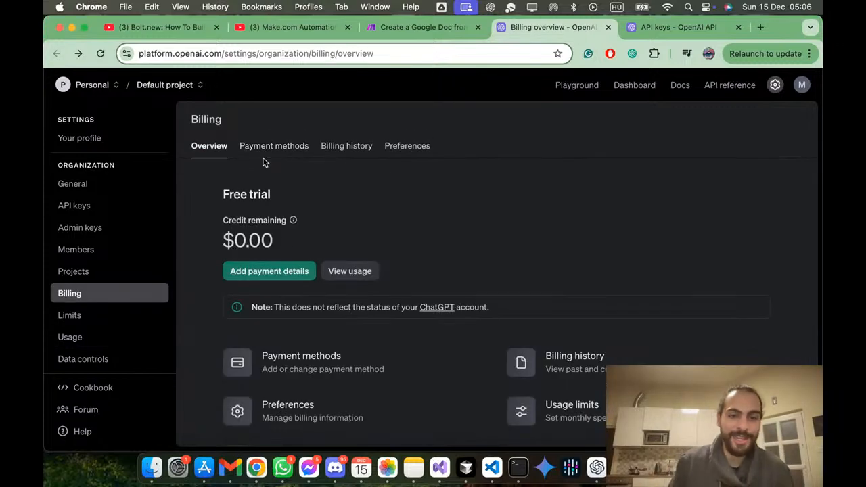
# Step: Inspect the OpenAI payment details form for an individual and close it without entering a card
pyautogui.click(279, 271)
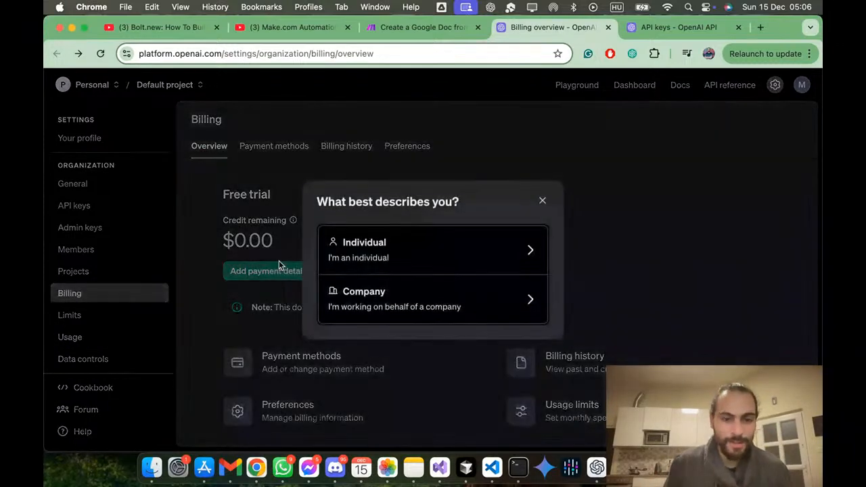
pyautogui.click(225, 258)
pyautogui.scroll(-2, 277, 223)
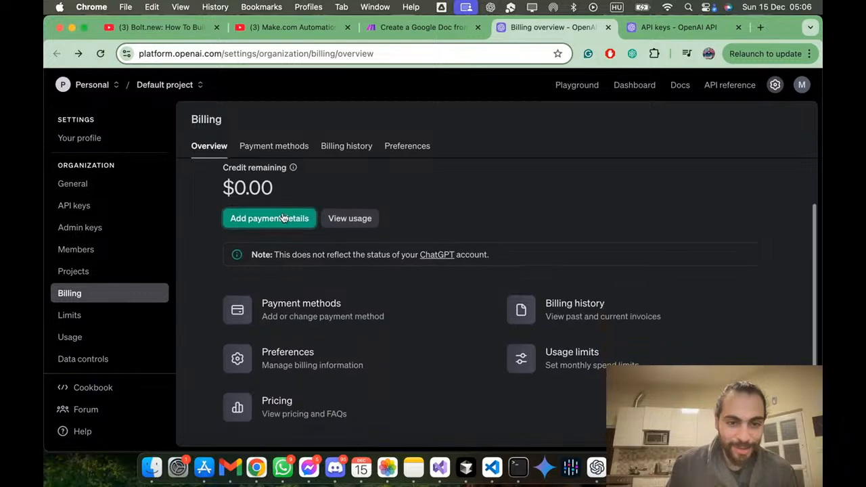
pyautogui.click(283, 217)
pyautogui.click(318, 252)
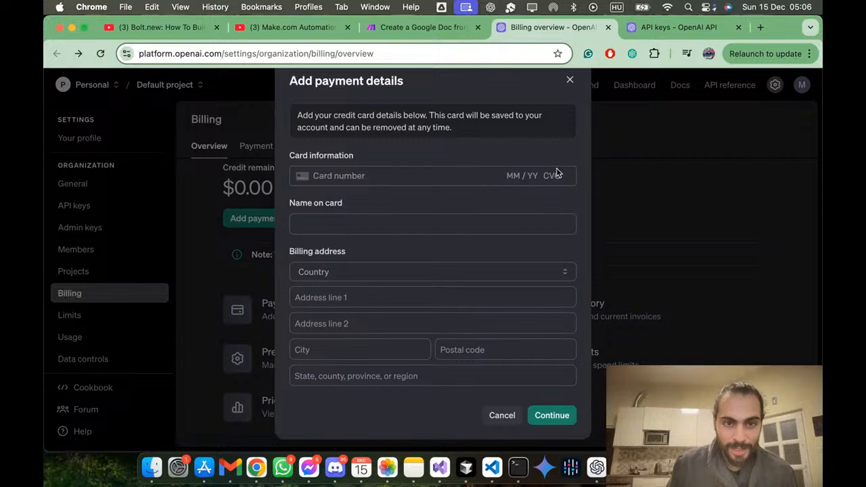
pyautogui.click(570, 80)
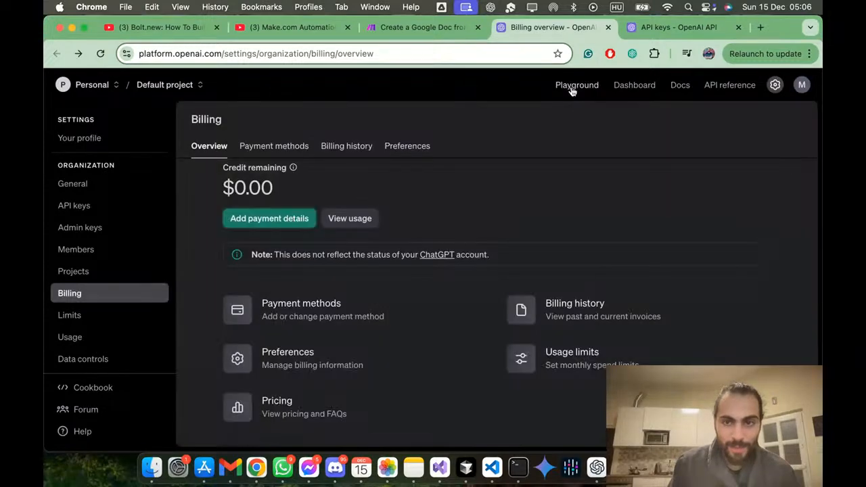
# Step: Return to Make, try the legacy prompt completion method, and set the OpenAI method back to Create a Chat Completion (GPT and o1 models)
pyautogui.click(414, 27)
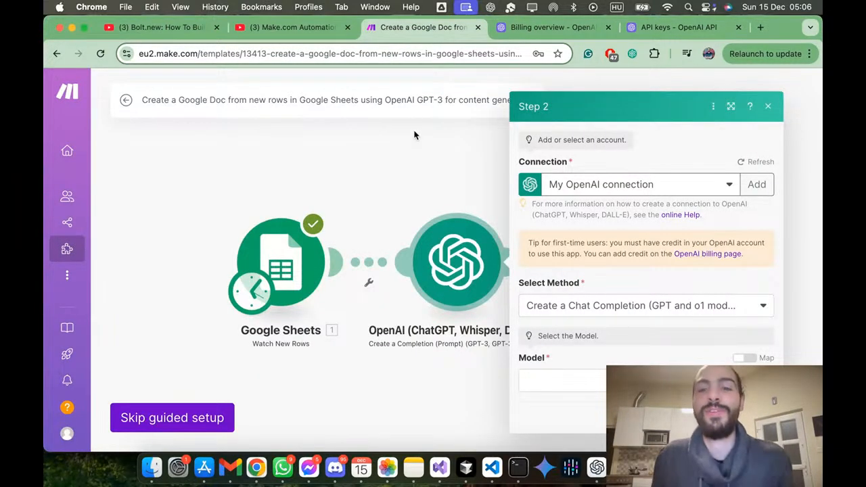
pyautogui.click(629, 308)
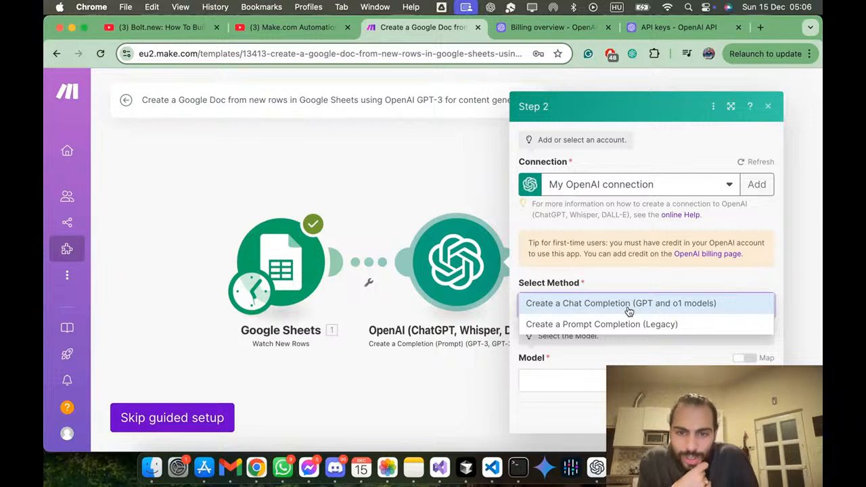
pyautogui.click(675, 325)
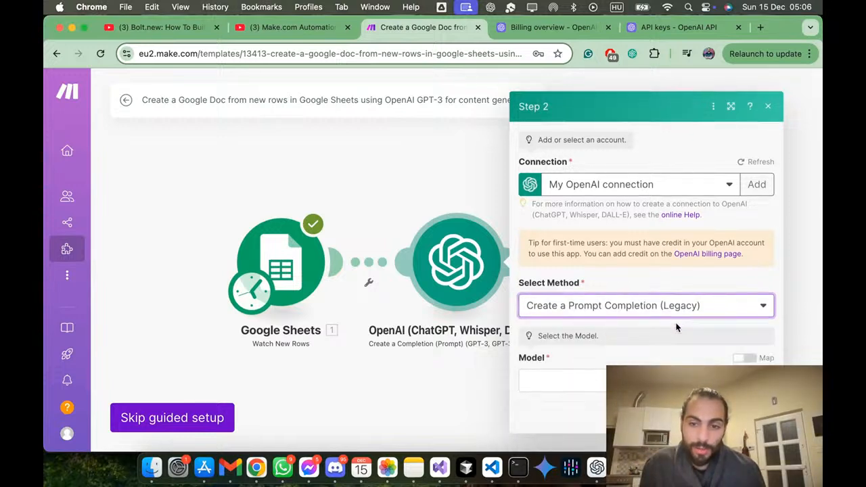
pyautogui.click(680, 314)
pyautogui.click(680, 310)
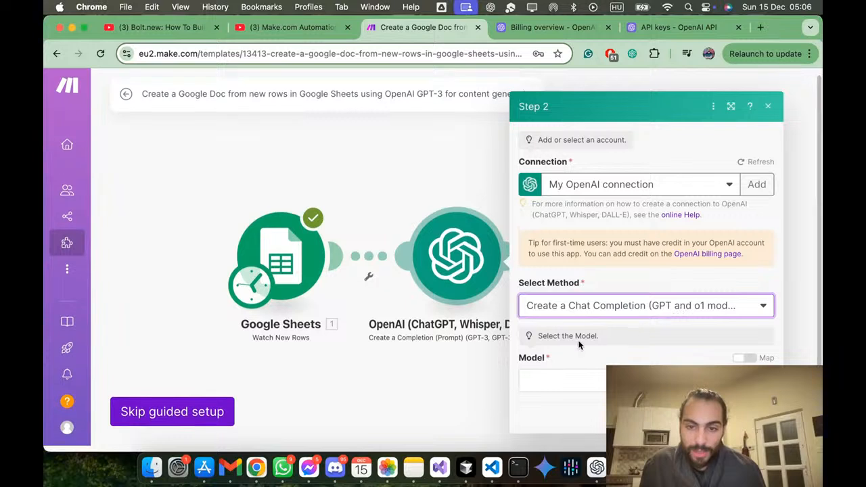
# Step: Examine the models available for the chat completion method without choosing one
pyautogui.click(576, 382)
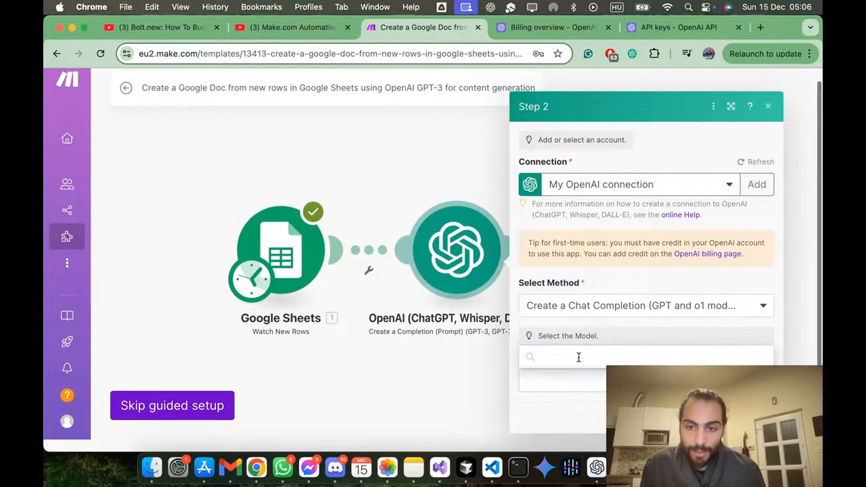
pyautogui.scroll(-5, 602, 315)
pyautogui.scroll(5, 604, 317)
pyautogui.scroll(-3, 603, 316)
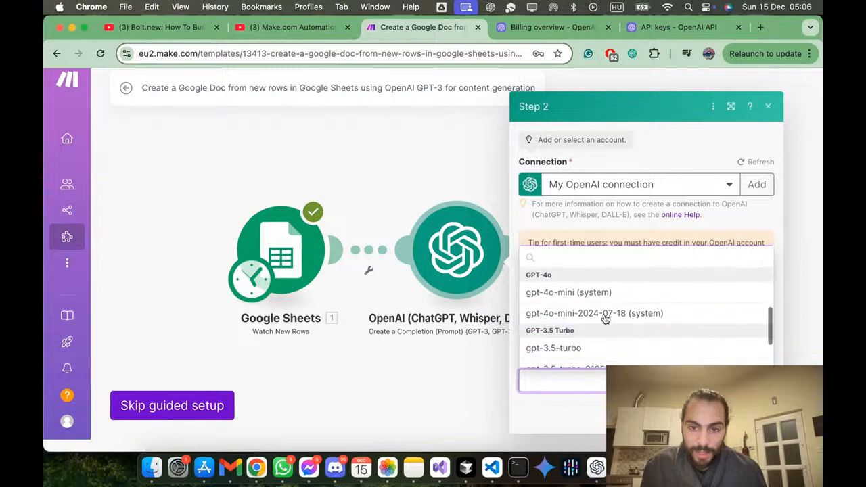
pyautogui.scroll(3, 603, 318)
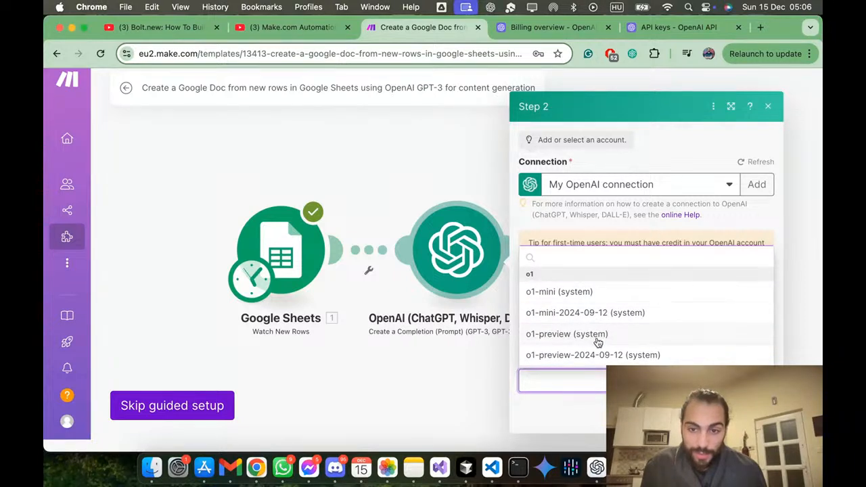
pyautogui.click(587, 399)
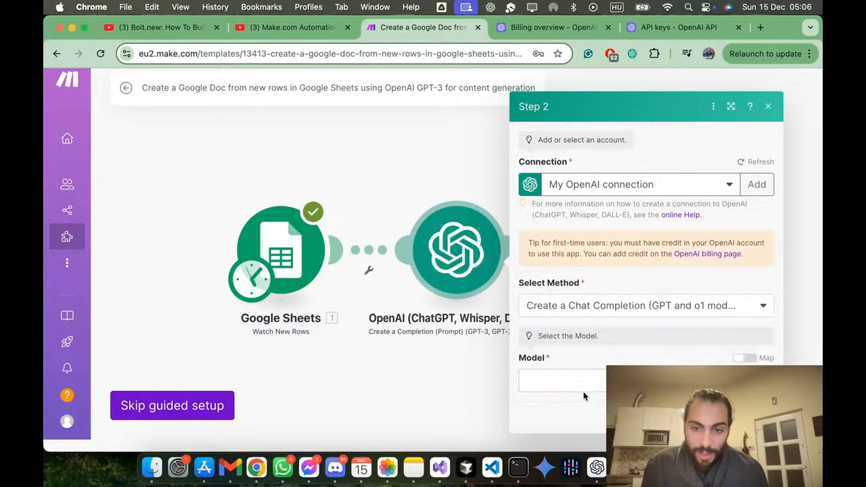
# Step: Check the models offered by Create a Prompt Completion (Legacy), and restore the method to Create a Chat Completion (GPT and o1 models)
pyautogui.click(654, 311)
pyautogui.click(631, 323)
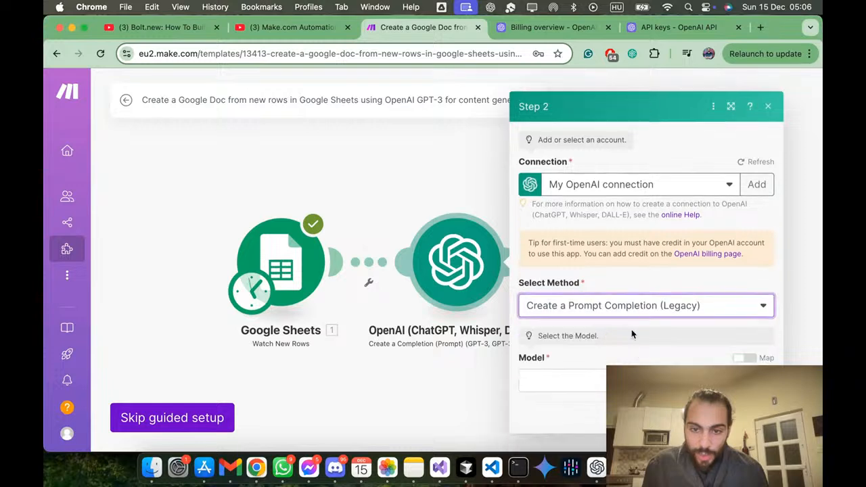
pyautogui.click(630, 380)
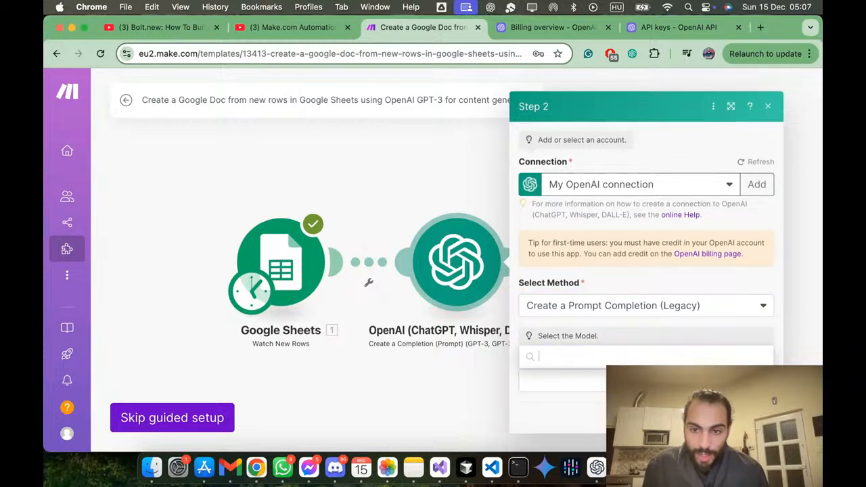
pyautogui.scroll(-10, 644, 304)
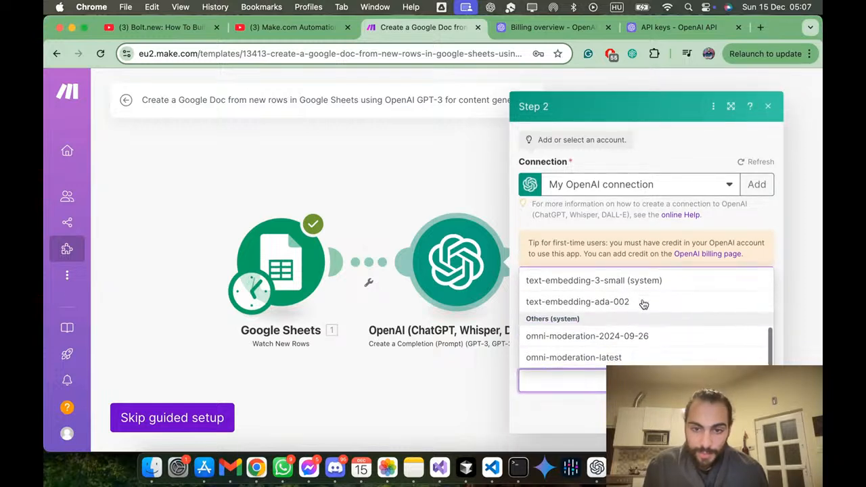
pyautogui.scroll(5, 644, 305)
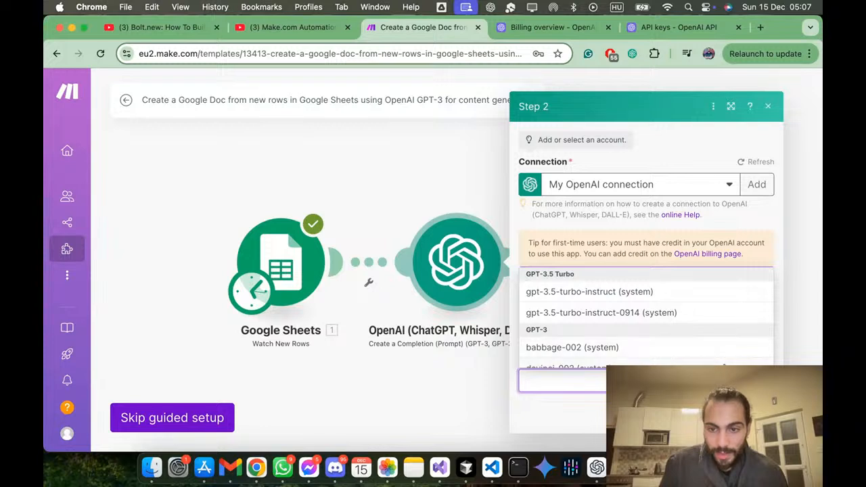
pyautogui.click(750, 380)
pyautogui.click(630, 315)
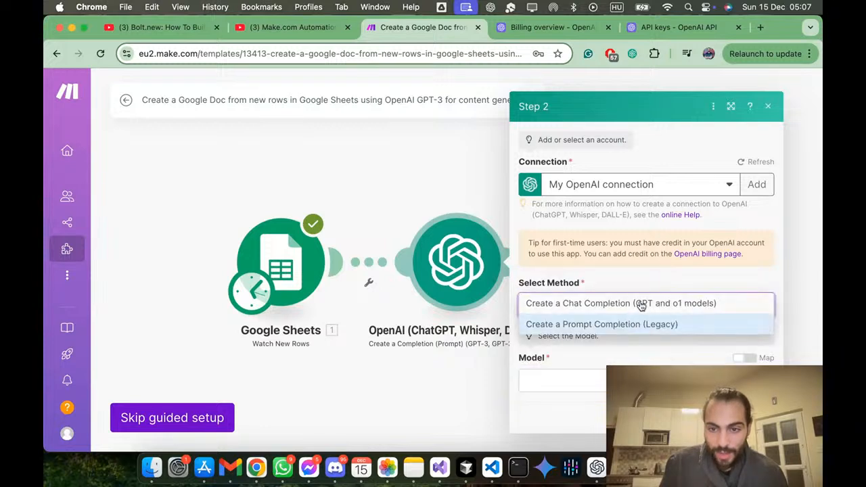
pyautogui.click(641, 305)
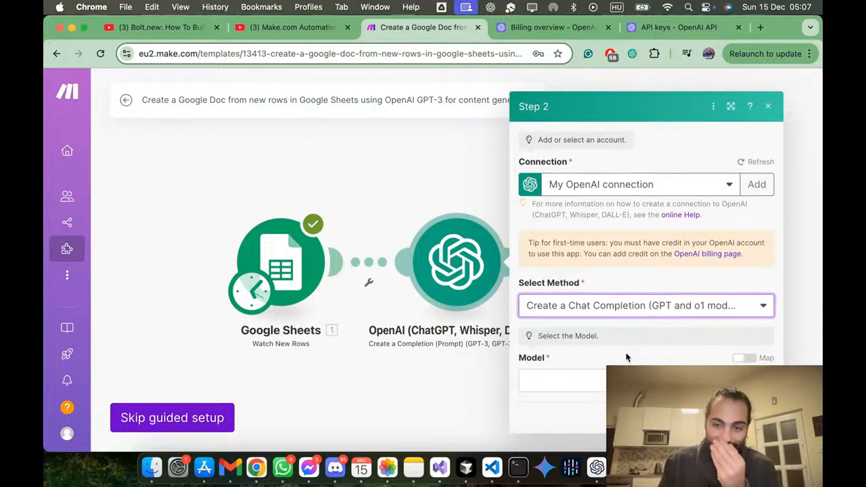
# Step: Choose gpt-4o-mini (system) as the chat completion model for the OpenAI step
pyautogui.click(628, 380)
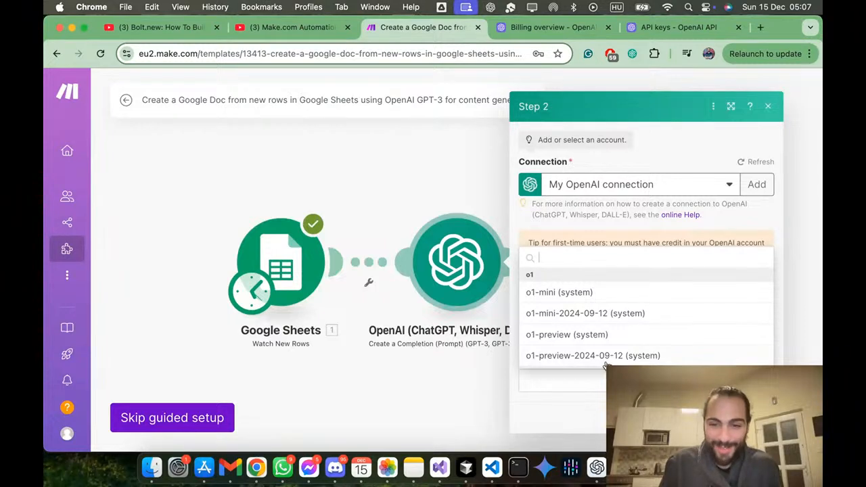
pyautogui.scroll(-2, 609, 353)
pyautogui.scroll(-2, 609, 354)
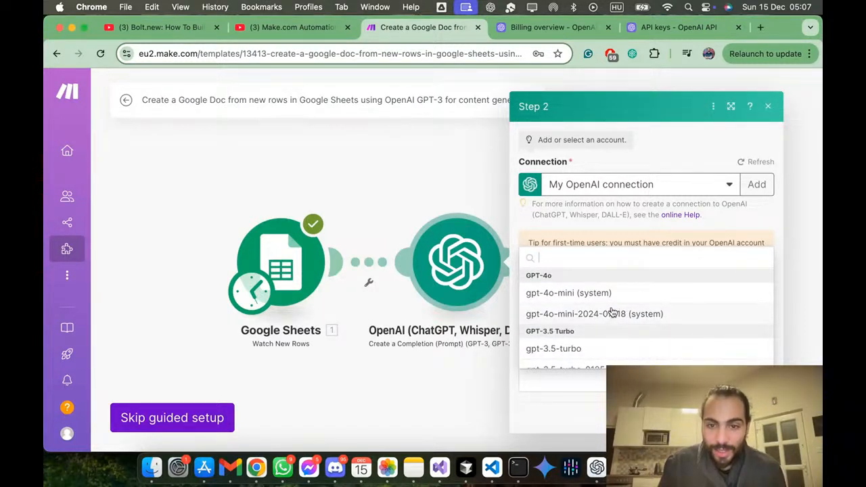
pyautogui.scroll(4, 612, 313)
pyautogui.scroll(-4, 611, 313)
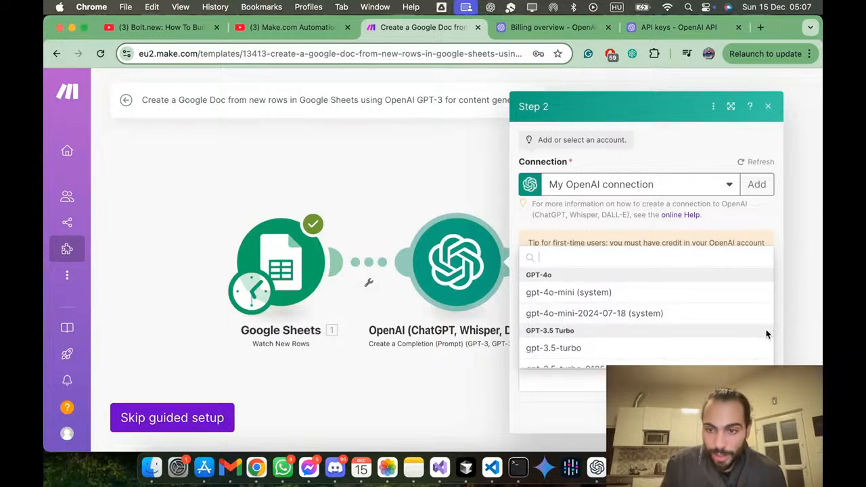
pyautogui.scroll(4, 766, 334)
pyautogui.scroll(-1, 770, 314)
pyautogui.moveTo(770, 315)
pyautogui.mouseDown()
pyautogui.moveTo(765, 357)
pyautogui.moveTo(774, 306)
pyautogui.mouseUp()
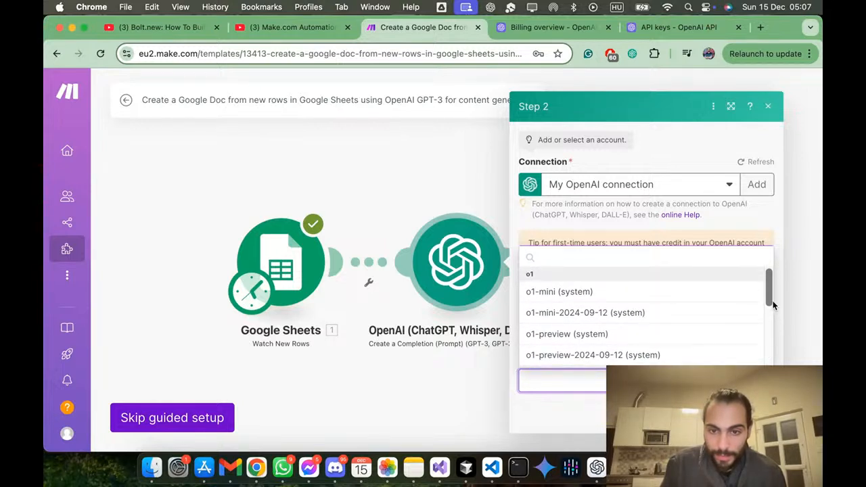
pyautogui.moveTo(774, 305); pyautogui.dragTo(771, 337)
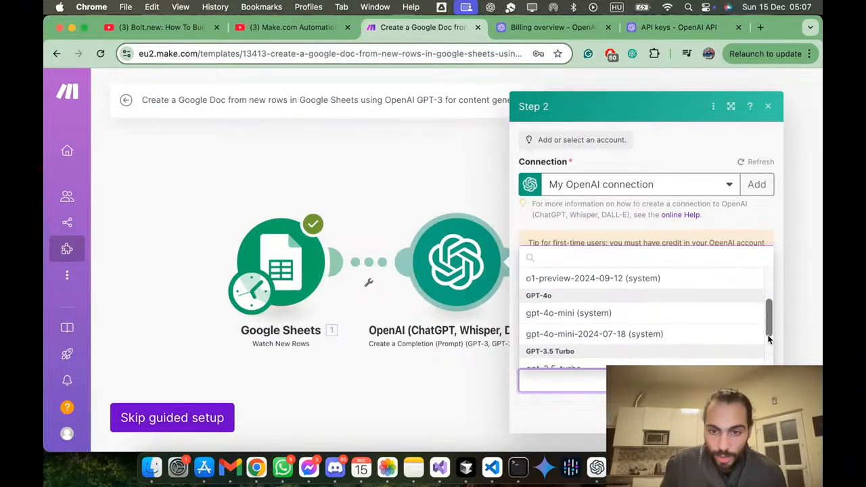
pyautogui.click(685, 325)
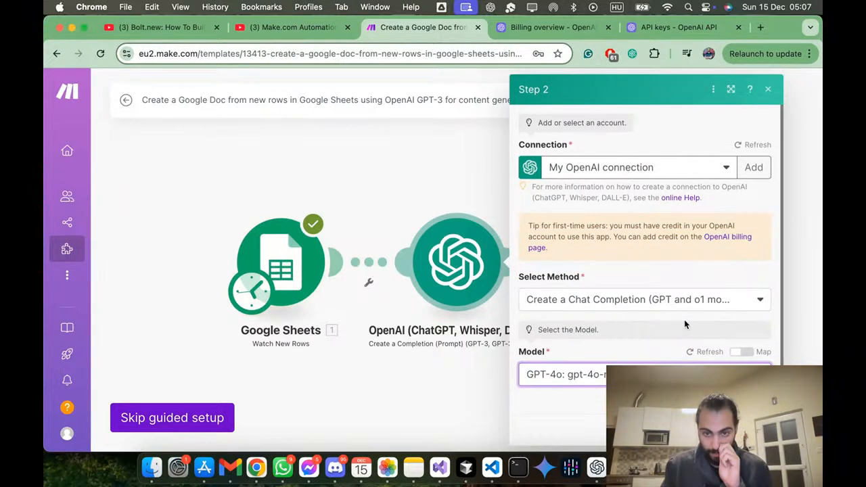
# Step: Set Message 1's role to Assistant and view the Google Sheets fields that can be mapped into its text content
pyautogui.scroll(-5, 684, 325)
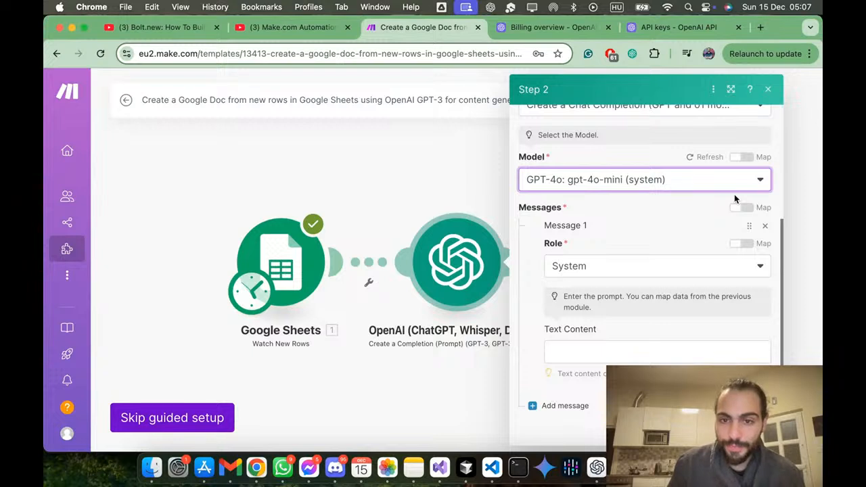
pyautogui.click(667, 264)
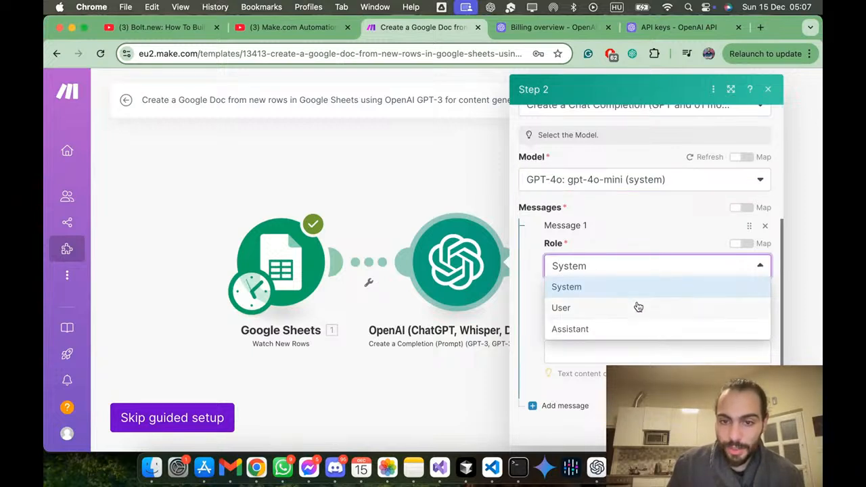
pyautogui.click(608, 329)
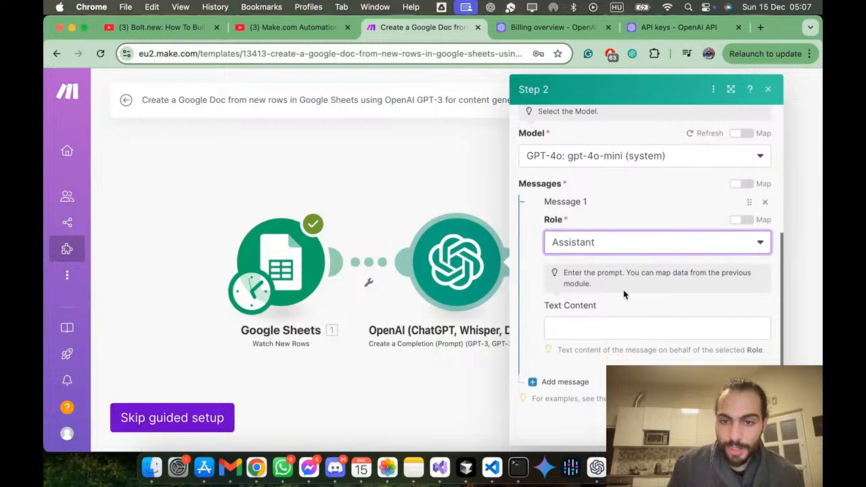
pyautogui.click(602, 320)
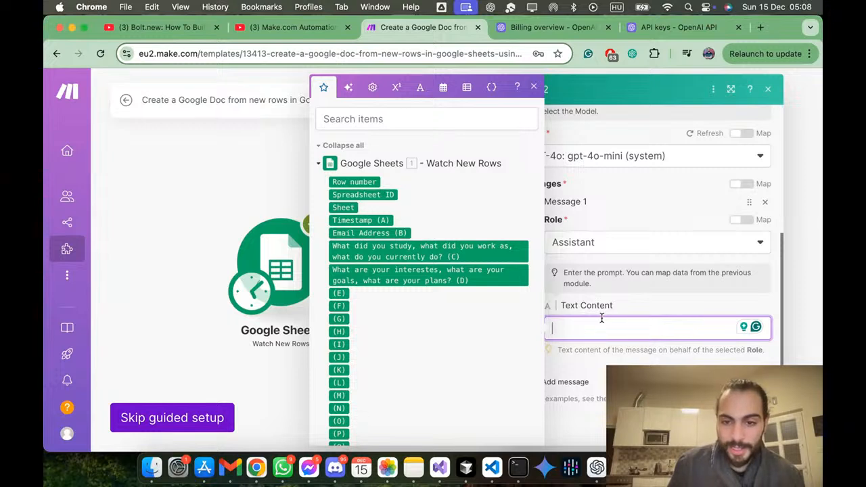
pyautogui.click(612, 301)
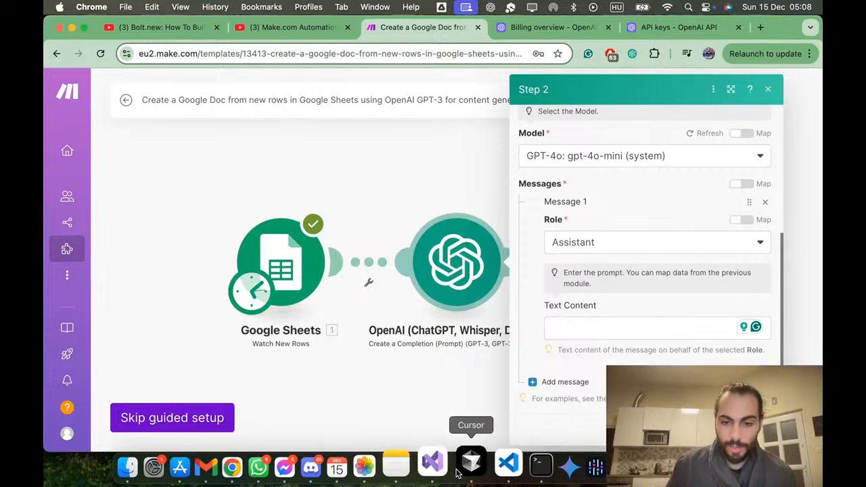
# Step: Switch to the ChatGPT app and draft a prompt addressing a prompt engineering and automation expert, about receiving spreadsheet answers and creating an article format
pyautogui.click(600, 473)
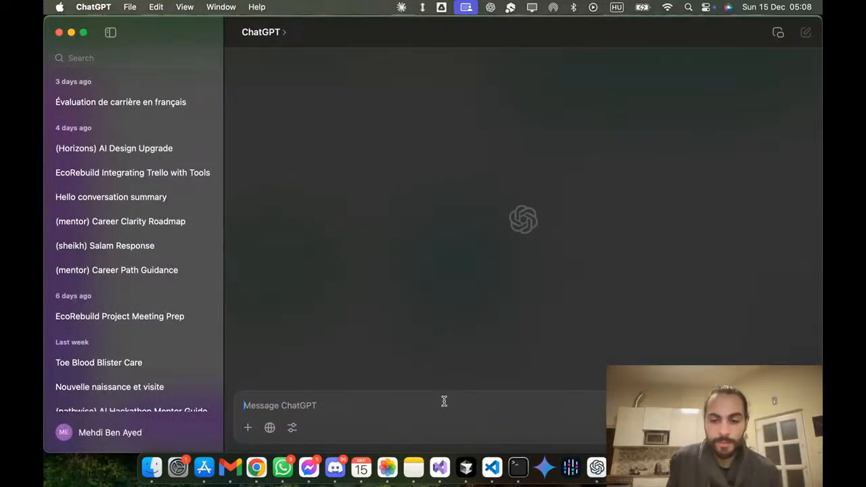
pyautogui.press('F5')
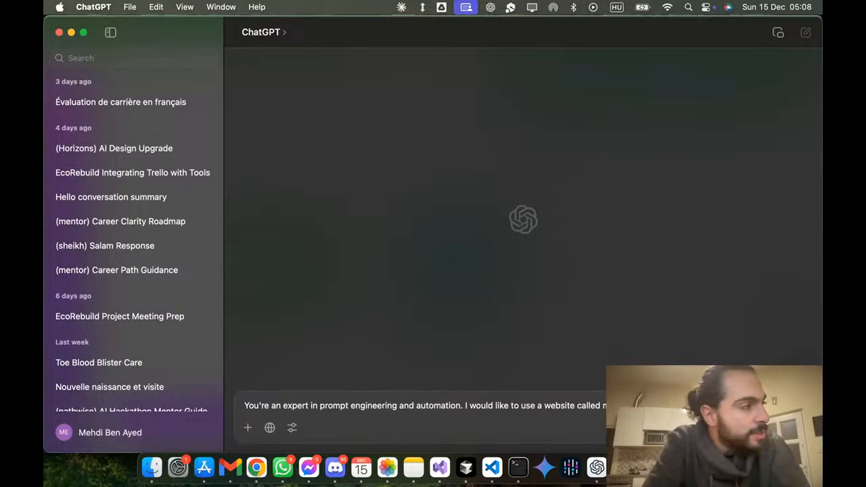
pyautogui.write('receive answers storage in a spreadsheet and create an article')
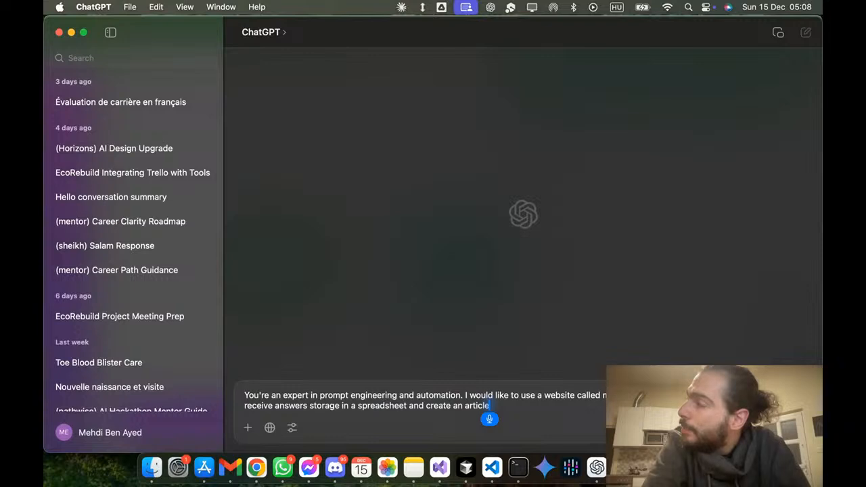
pyautogui.write(' format')
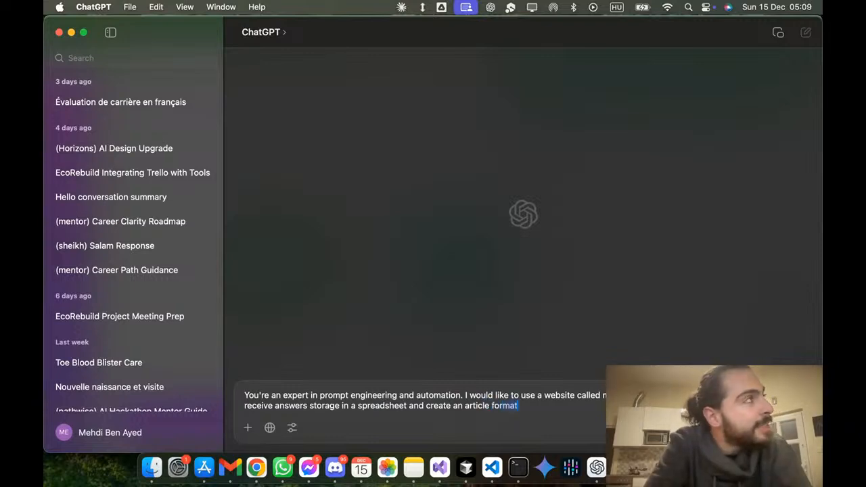
pyautogui.write(', and output')
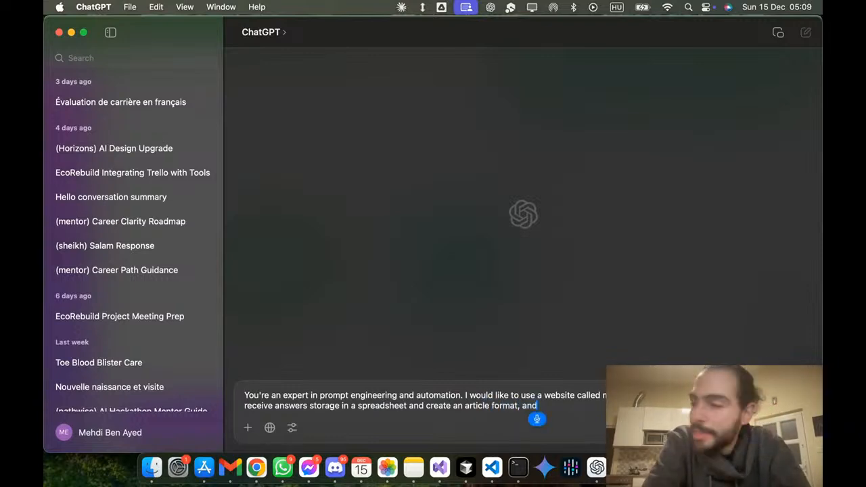
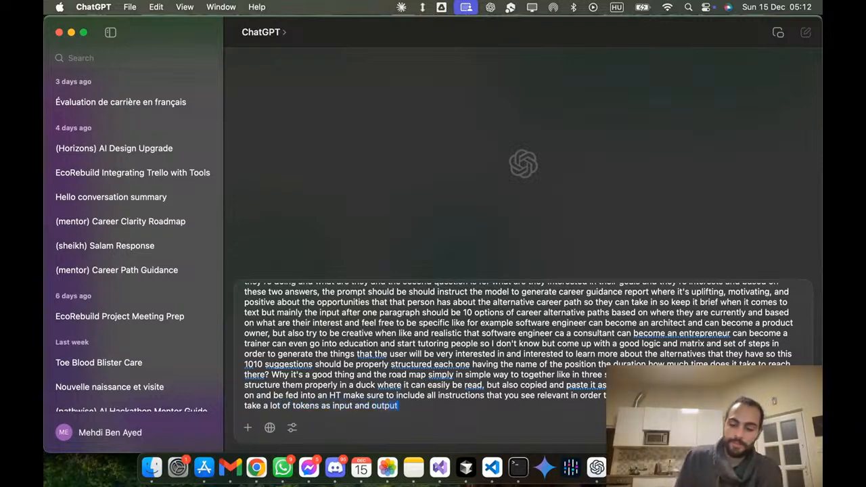
# Step: Send the drafted request and read the generated prompt's inputs, report format, career suggestion guidelines and output style
pyautogui.press('Return')
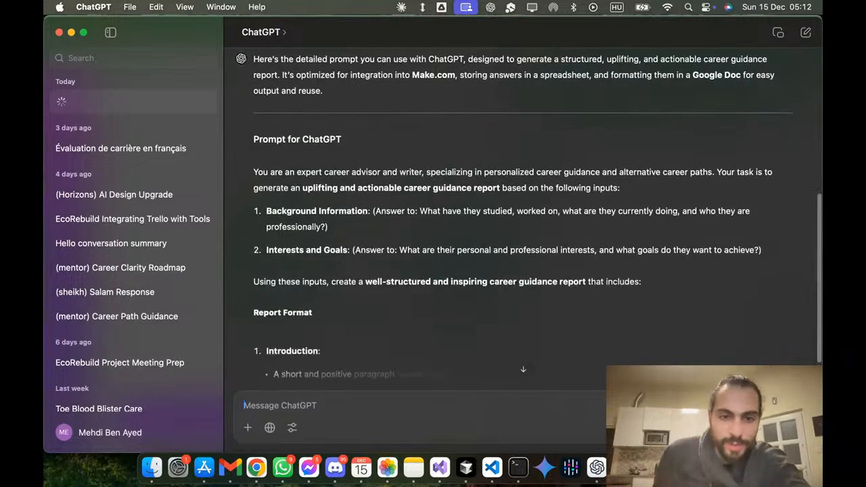
pyautogui.scroll(1, 532, 201)
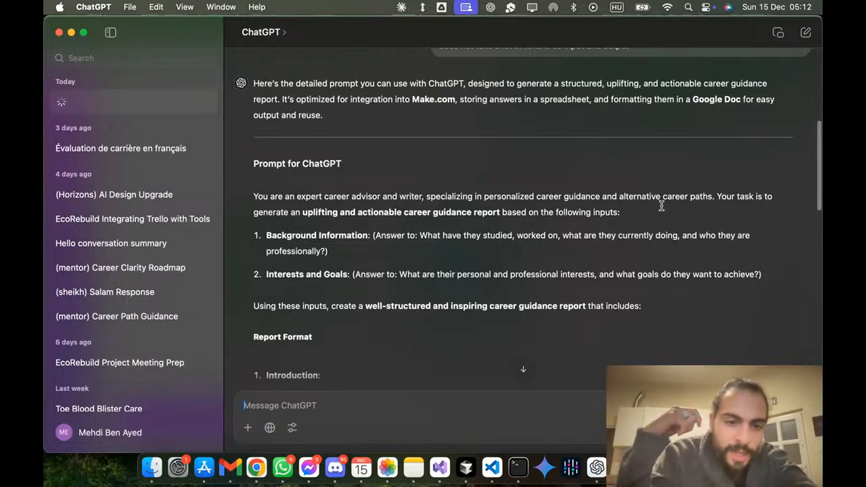
pyautogui.scroll(-4, 547, 228)
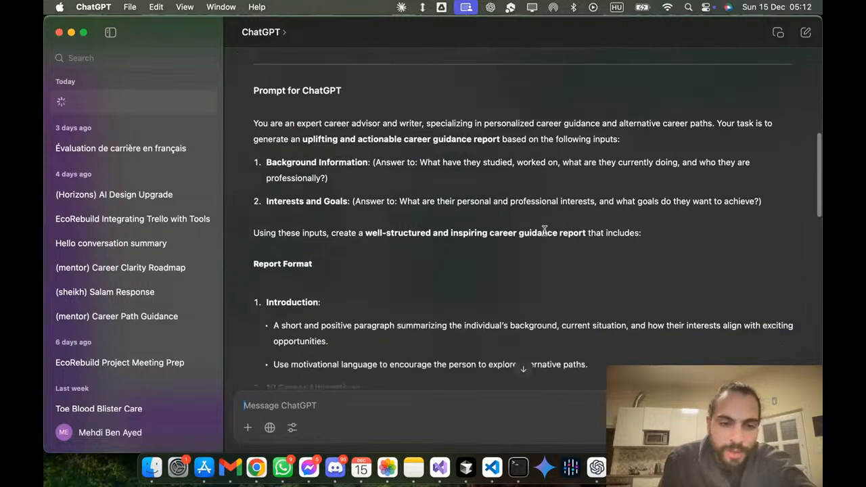
pyautogui.scroll(-3, 545, 231)
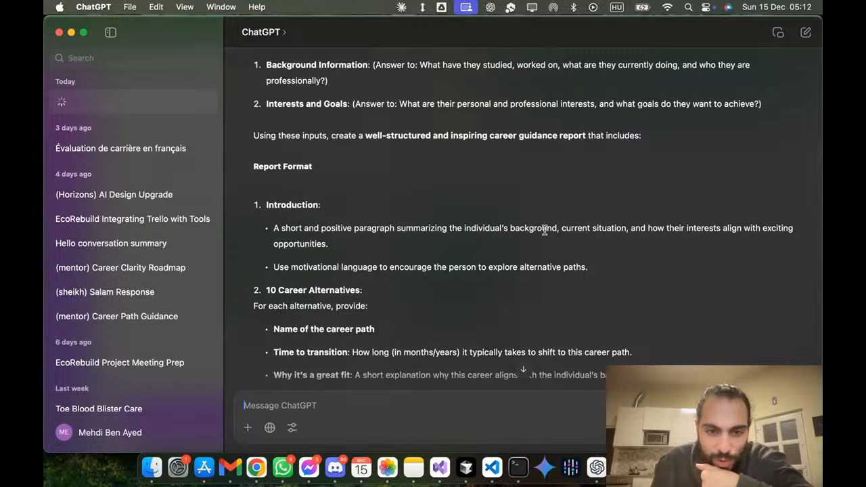
pyautogui.scroll(-2, 545, 231)
pyautogui.scroll(-1, 545, 230)
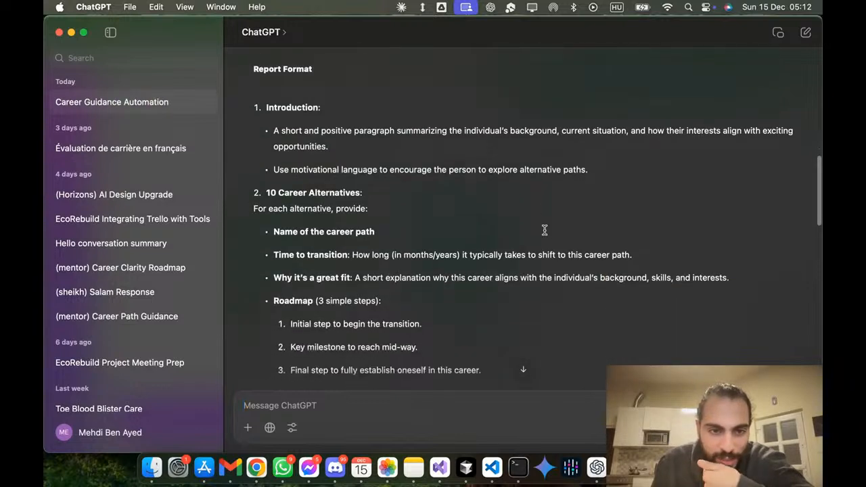
pyautogui.scroll(-1, 544, 230)
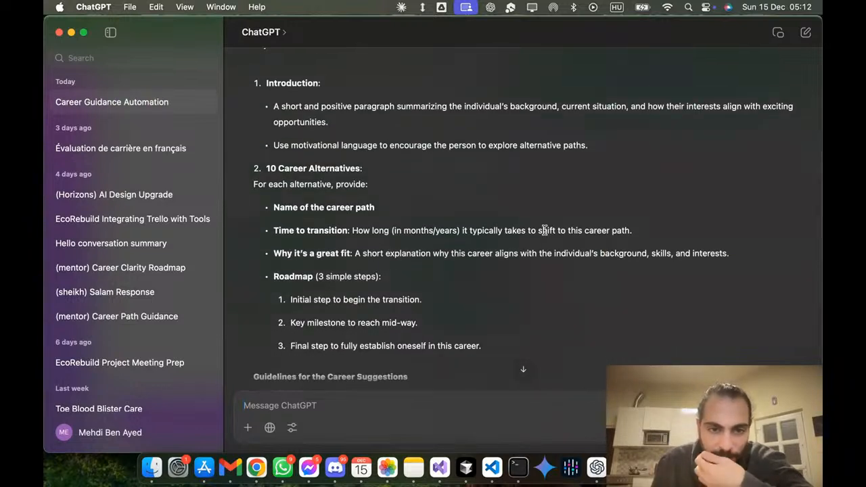
pyautogui.scroll(-1, 544, 230)
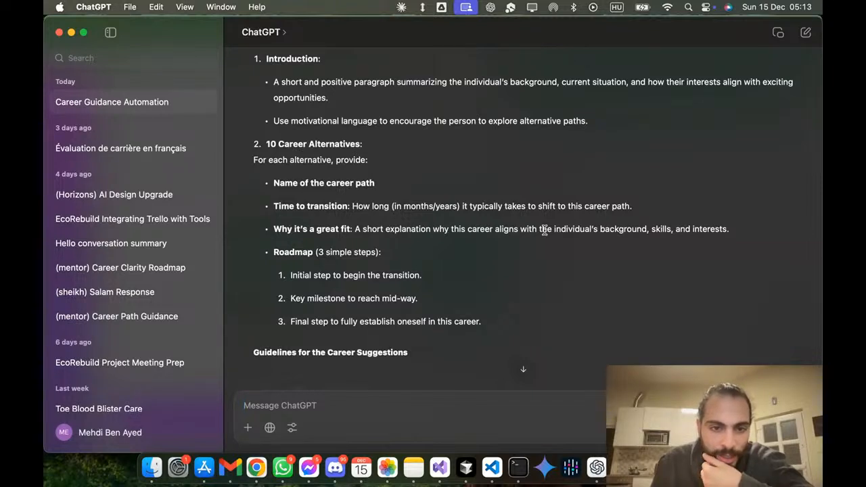
pyautogui.scroll(-3, 544, 230)
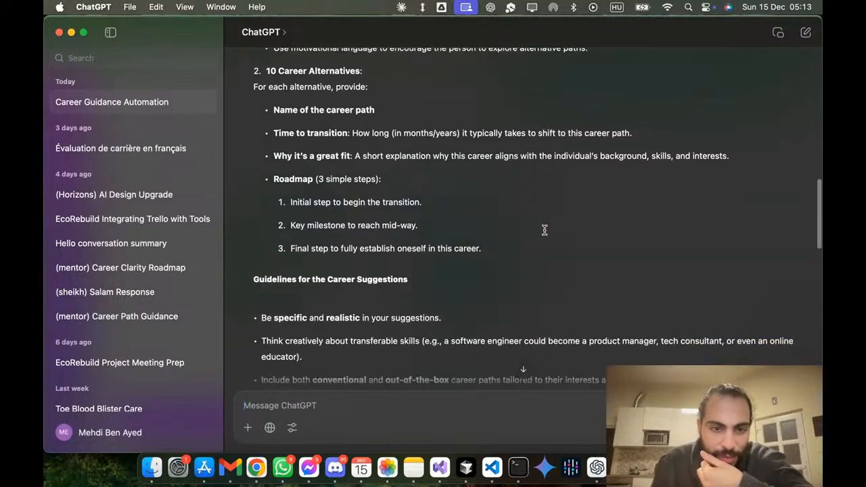
pyautogui.scroll(-1, 544, 230)
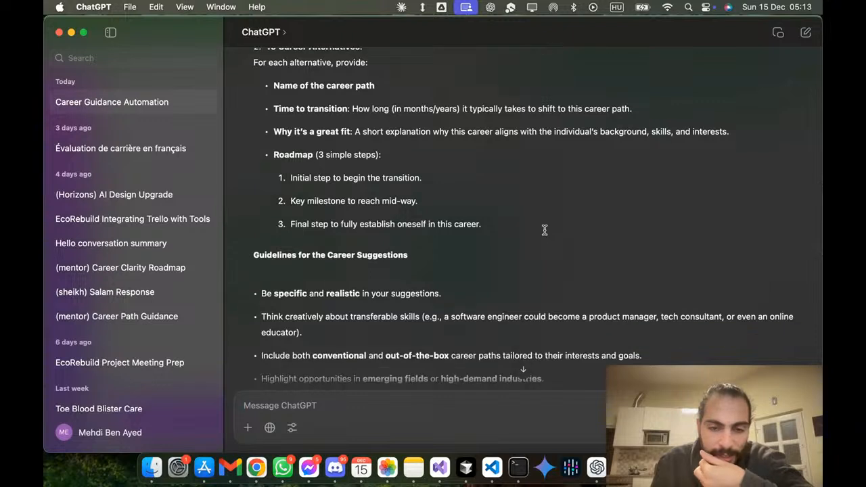
pyautogui.scroll(-3, 544, 230)
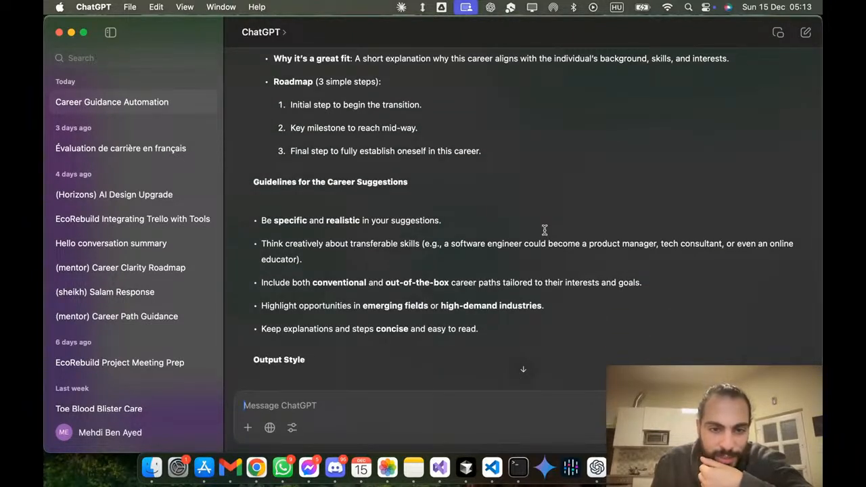
pyautogui.scroll(-1, 544, 230)
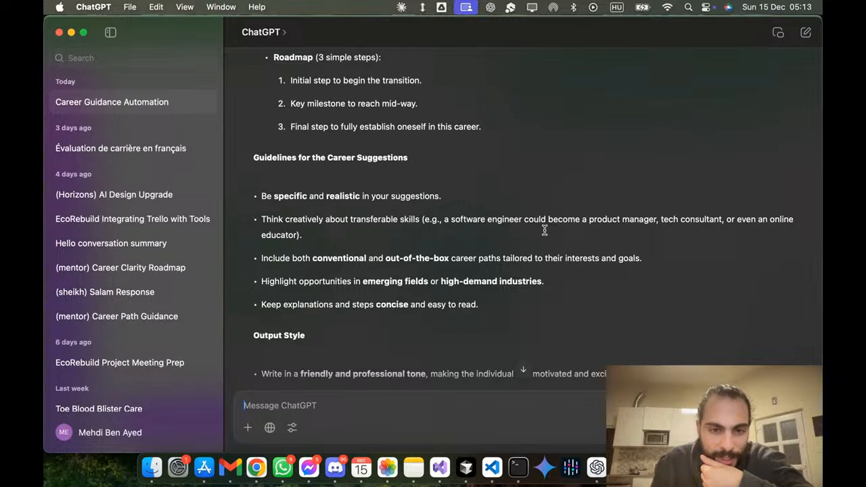
pyautogui.scroll(-1, 545, 231)
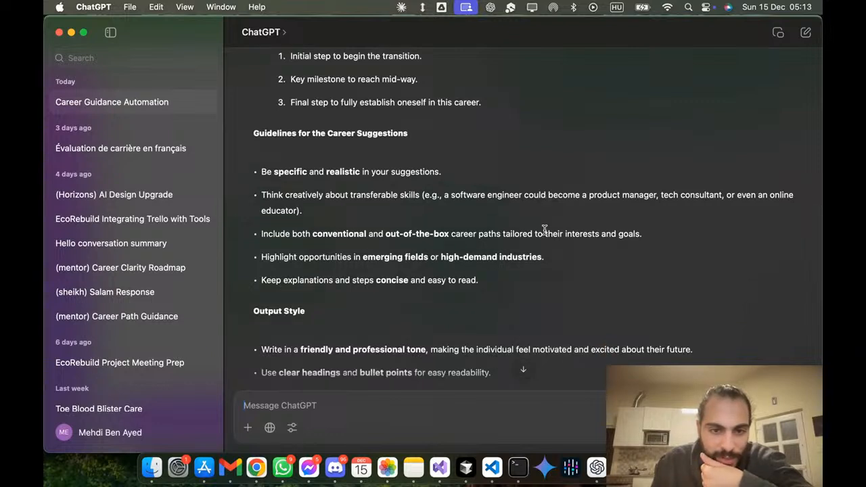
pyautogui.scroll(-3, 545, 230)
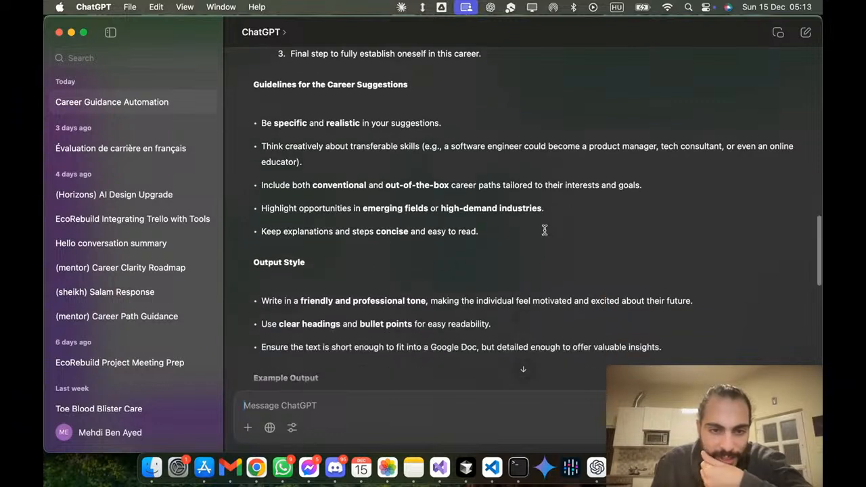
pyautogui.scroll(-5, 544, 230)
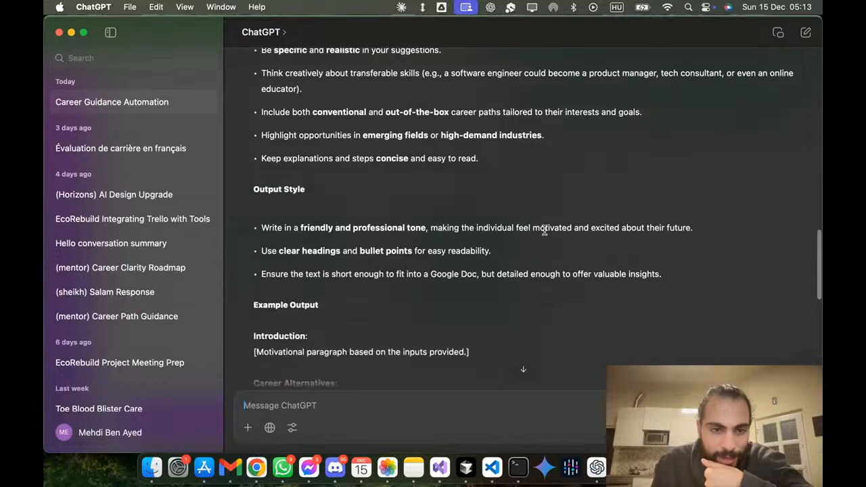
# Step: Read the example output and the additional instructions for the AI at the end of the generated prompt
pyautogui.scroll(-3, 545, 230)
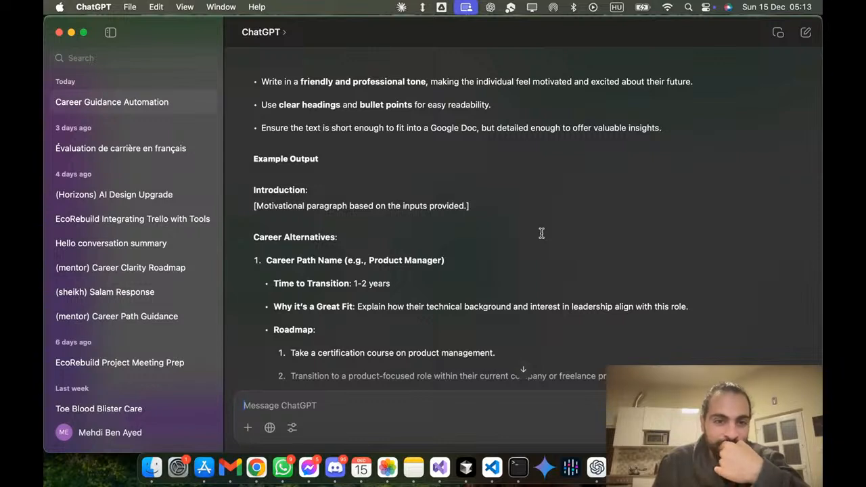
pyautogui.scroll(-3, 542, 234)
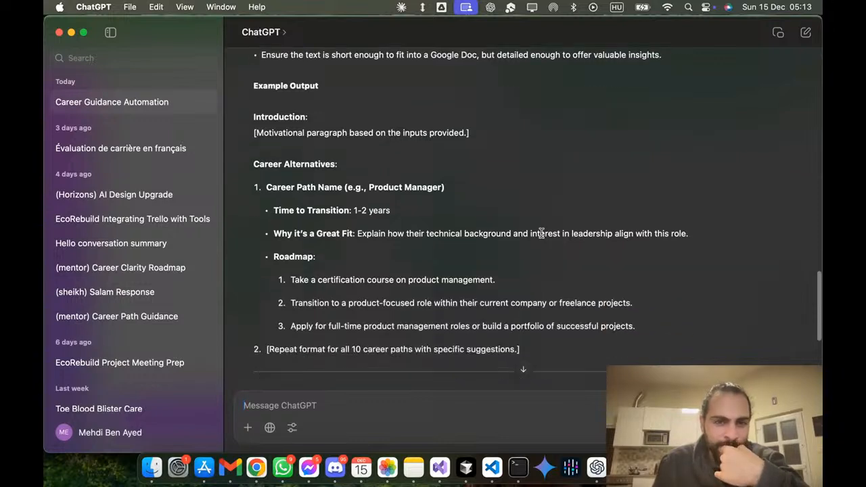
pyautogui.scroll(-1, 541, 234)
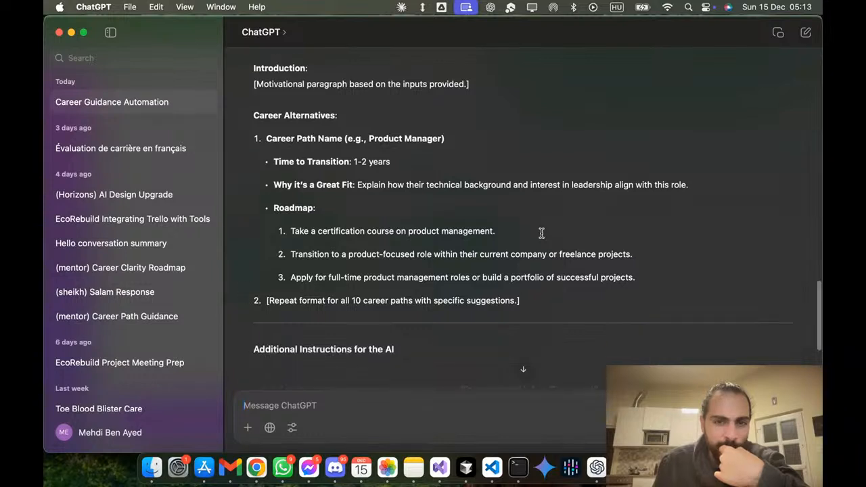
pyautogui.scroll(-5, 541, 233)
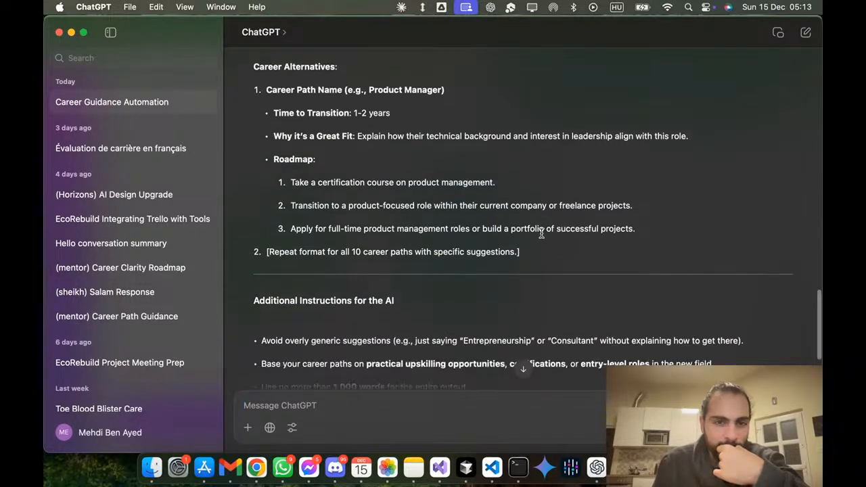
pyautogui.scroll(-1, 542, 233)
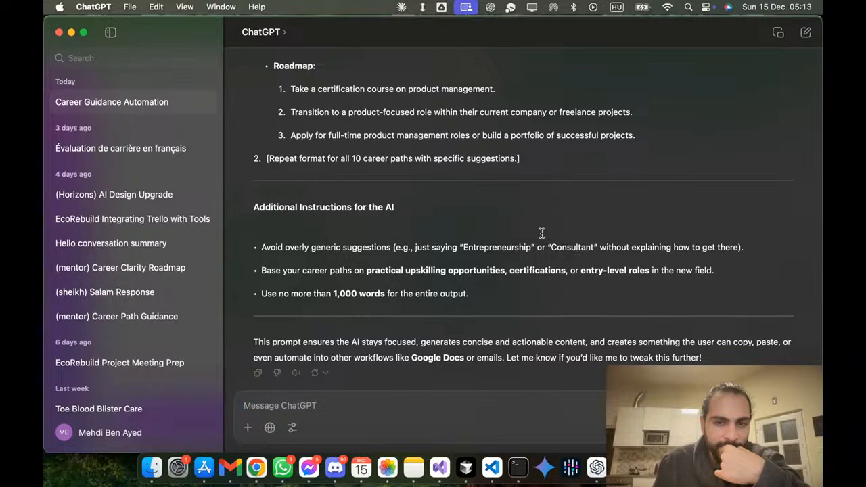
pyautogui.scroll(8, 542, 233)
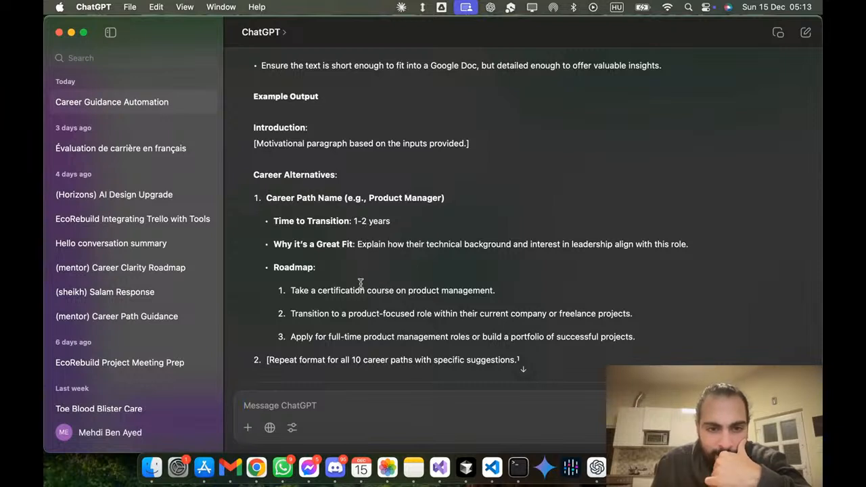
pyautogui.scroll(-2, 356, 298)
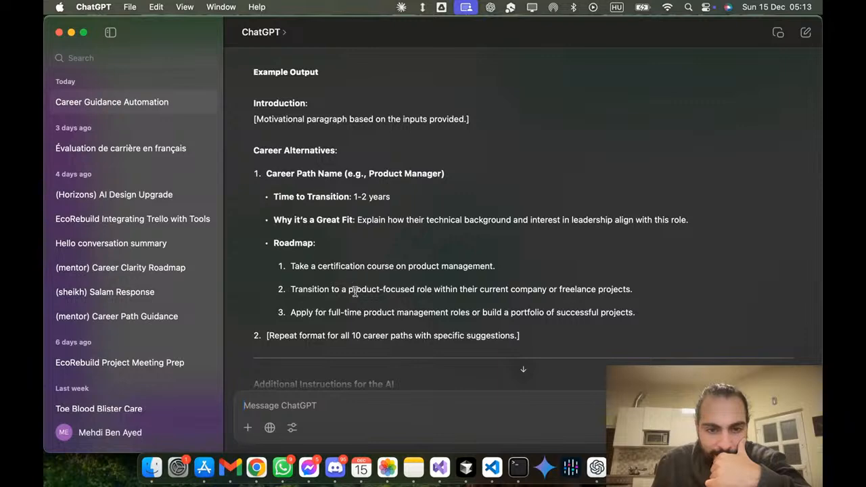
pyautogui.scroll(-5, 380, 315)
pyautogui.scroll(-7, 380, 315)
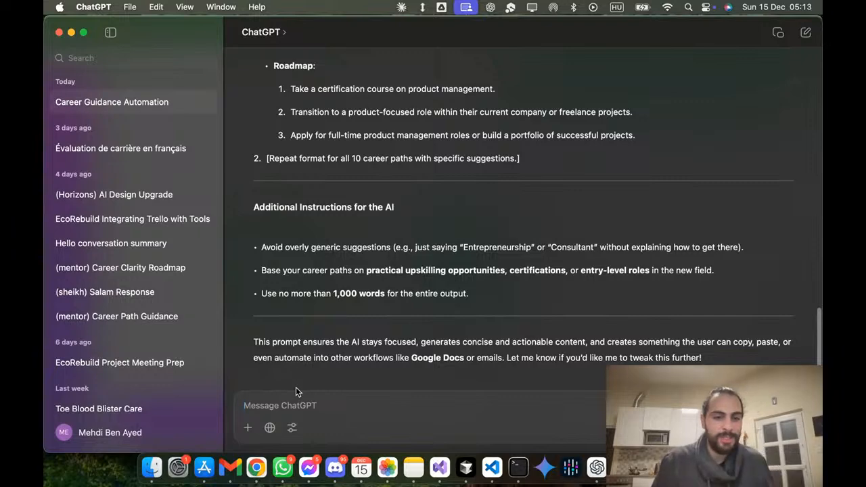
pyautogui.write('-')
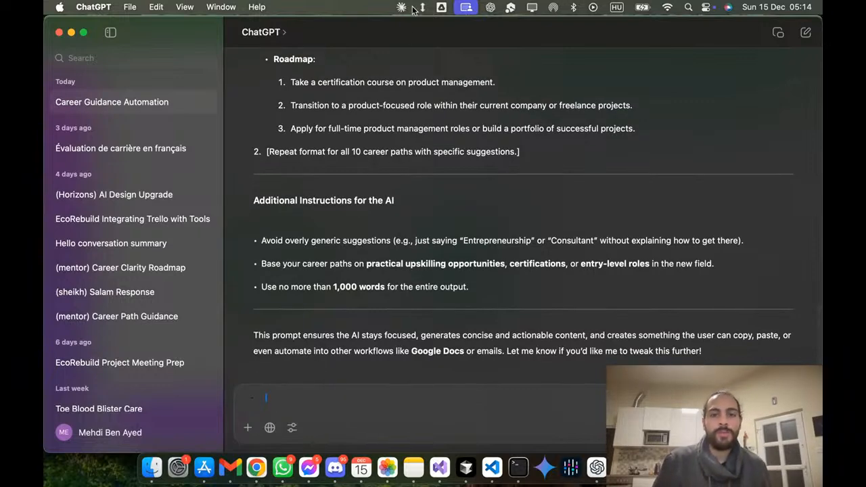
# Step: Switch to Make in Chrome, paste the generated career guidance prompt into Message 1's text content and select all of it
pyautogui.press('super+Tab')
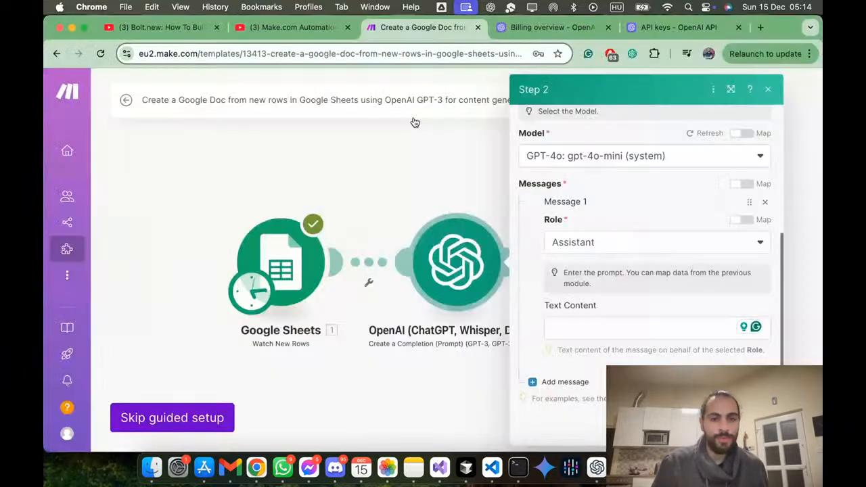
pyautogui.click(605, 328)
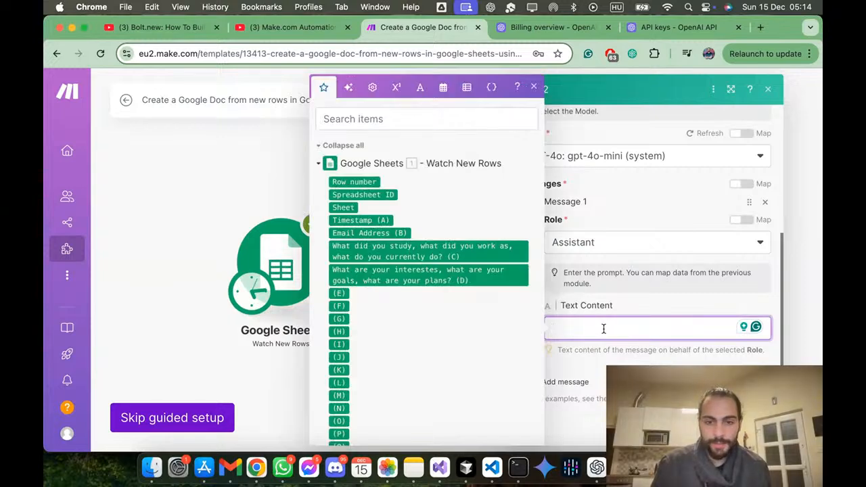
pyautogui.press('super+v')
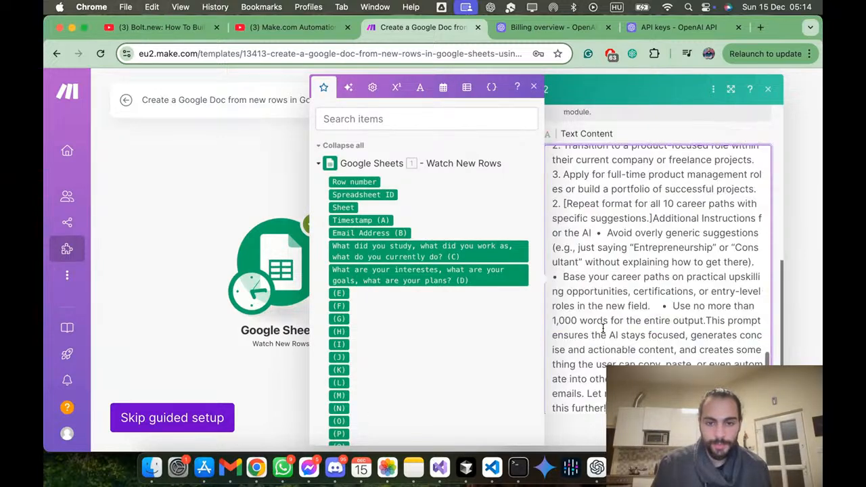
pyautogui.scroll(10, 606, 312)
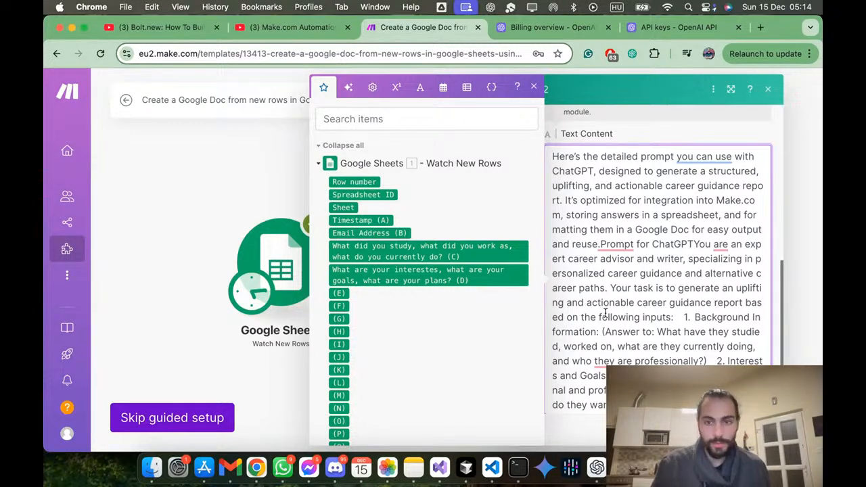
pyautogui.press('super+a')
pyautogui.hotkey('ctrl', 'c')
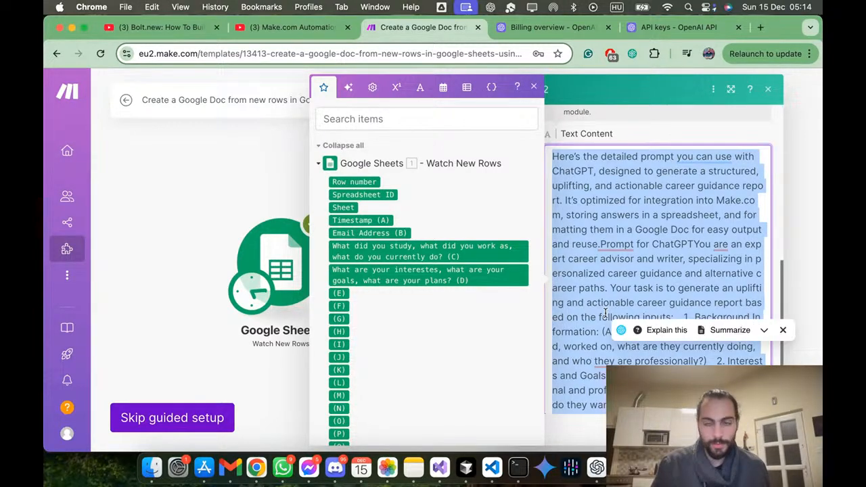
pyautogui.click(761, 28)
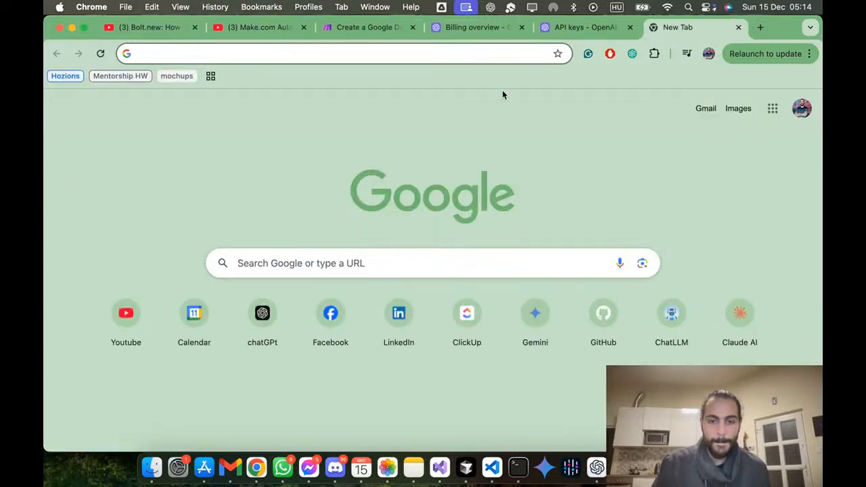
pyautogui.hotkey('ctrl', 'Up')
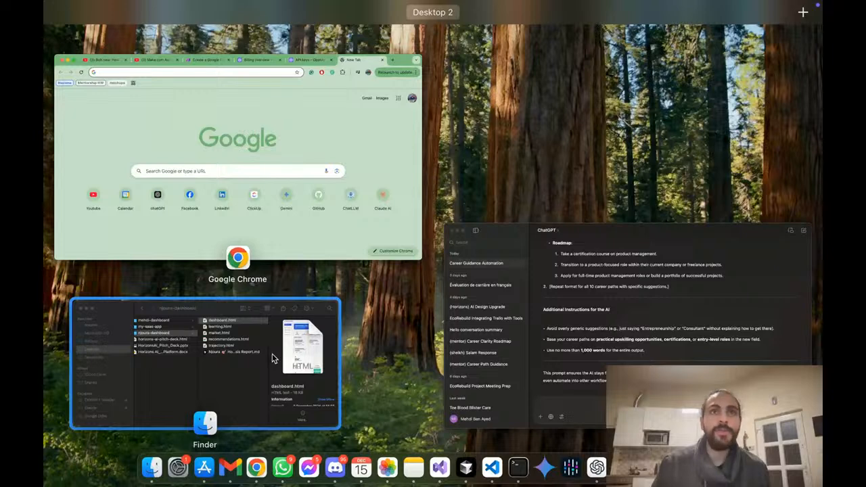
pyautogui.moveTo(804, 12)
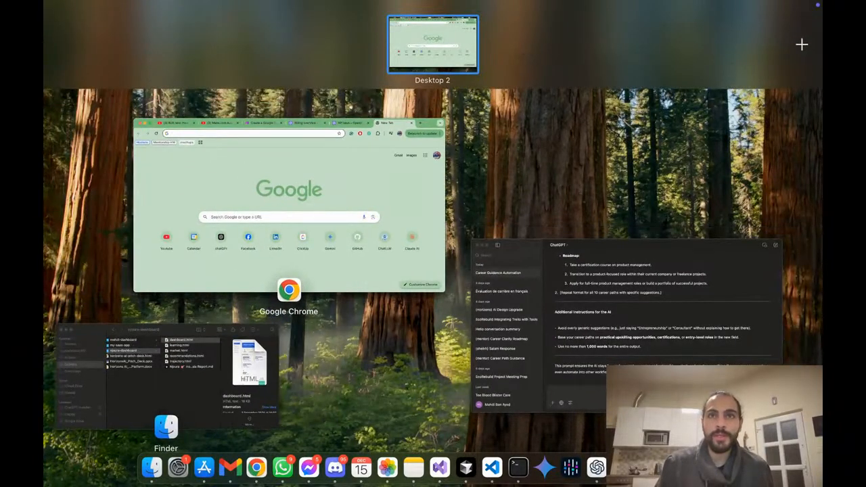
pyautogui.hotkey('ctrl', 'Up')
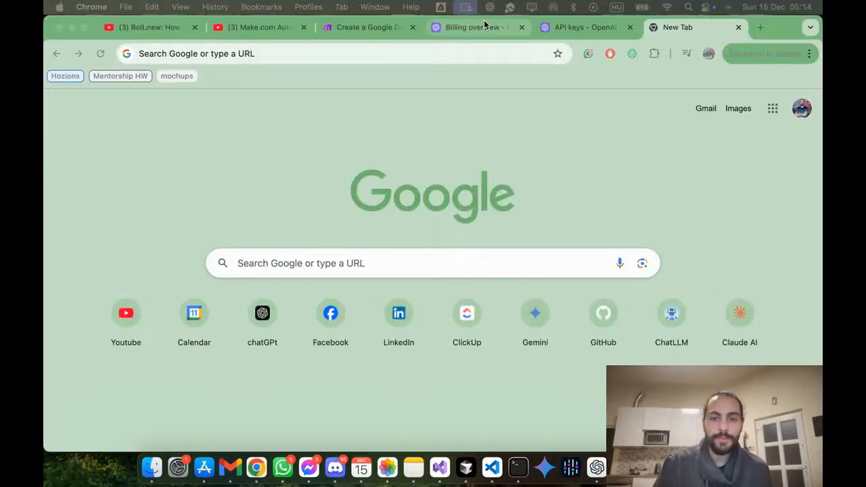
pyautogui.click(346, 54)
pyautogui.press('super+v')
pyautogui.press('super+a')
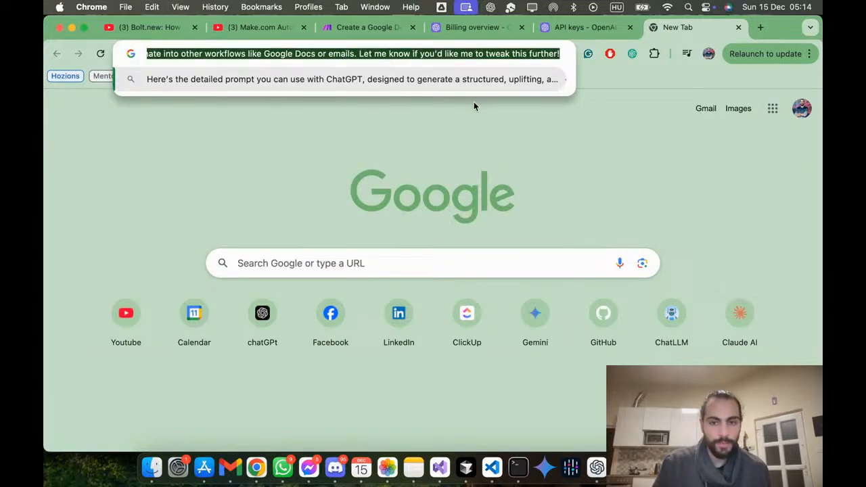
pyautogui.click(739, 27)
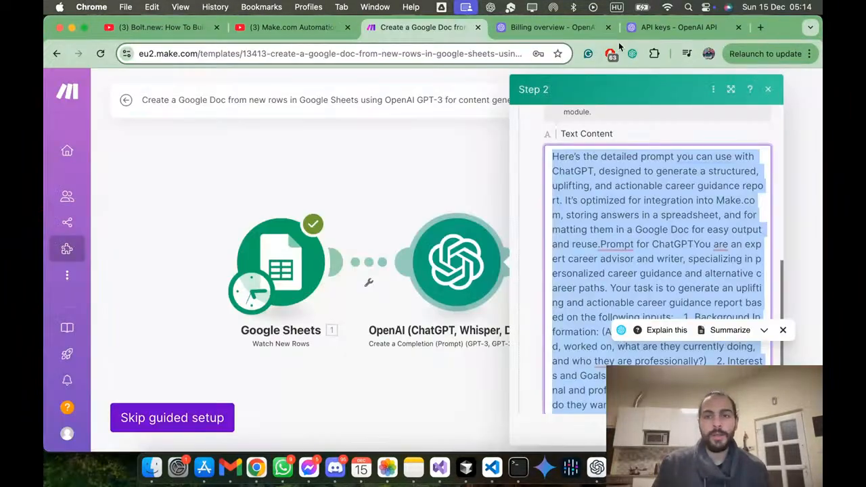
# Step: Create a blank document in Google Docs, paste the generated career guidance prompt into it and select all of the text
pyautogui.click(760, 28)
pyautogui.click(773, 109)
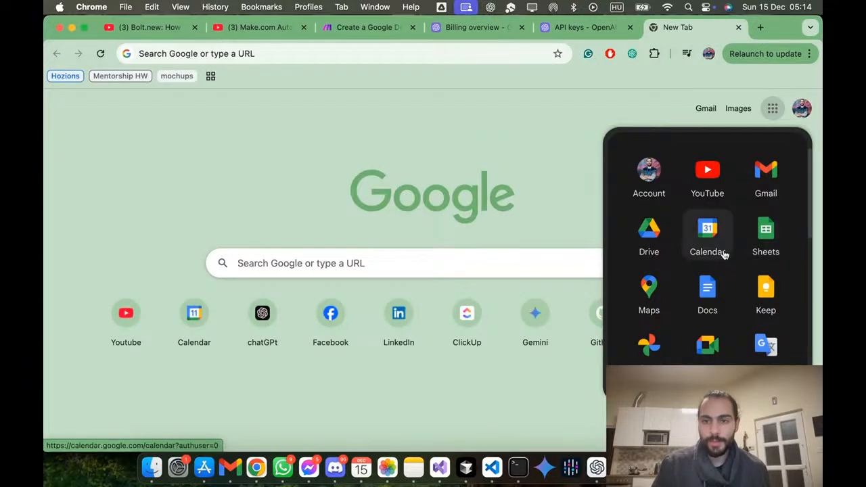
pyautogui.click(708, 295)
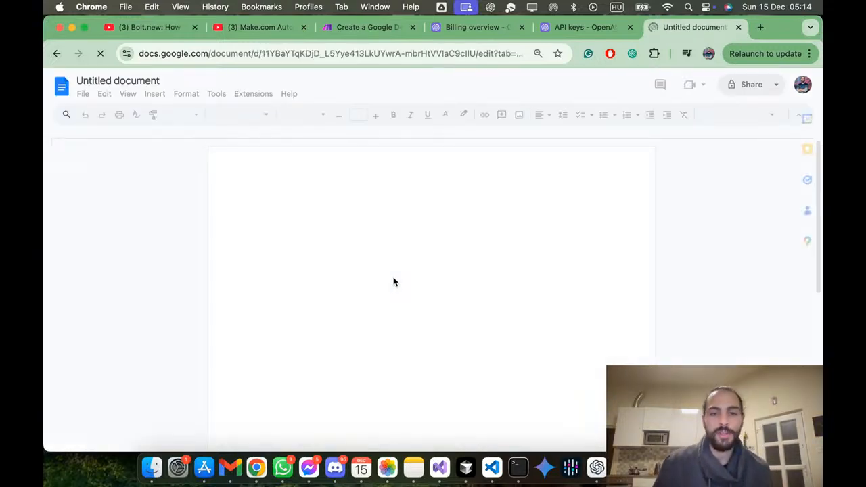
pyautogui.hotkey('ctrl', 'v')
pyautogui.hotkey('ctrl', 'a')
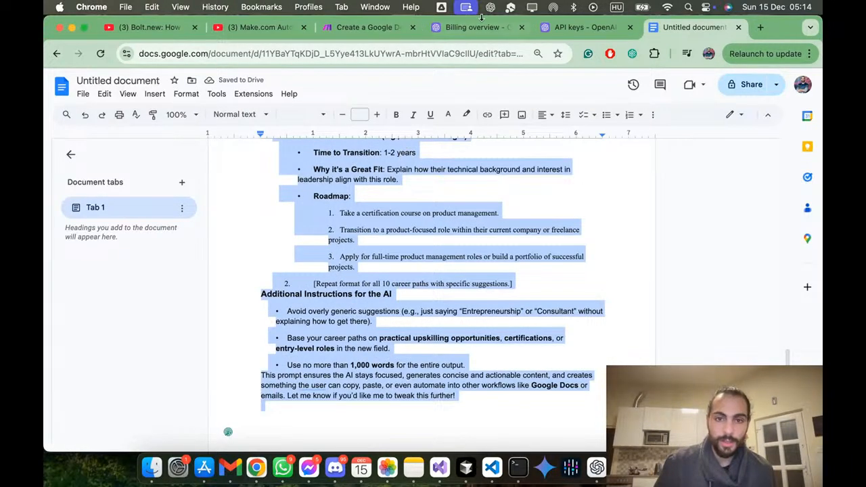
# Step: Return to Make and try replacing Message 1's text content with the prompt copied from the document
pyautogui.click(367, 29)
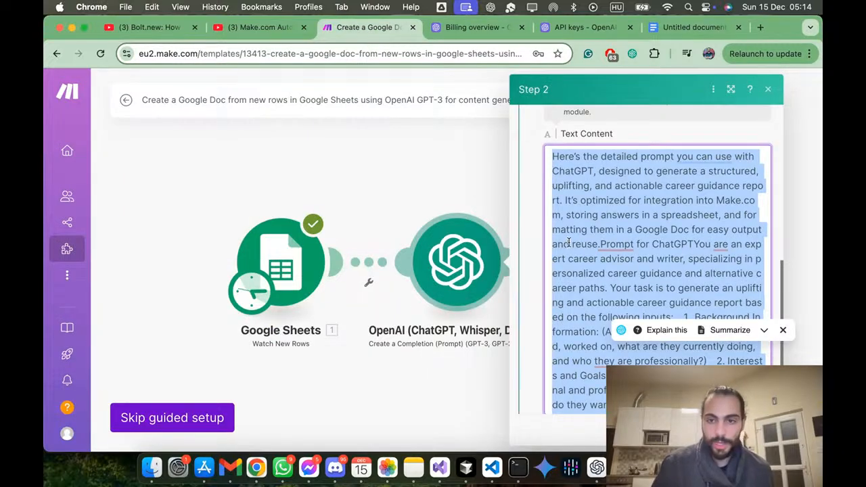
pyautogui.press('BackSpace')
pyautogui.hotkey('ctrl', 'v')
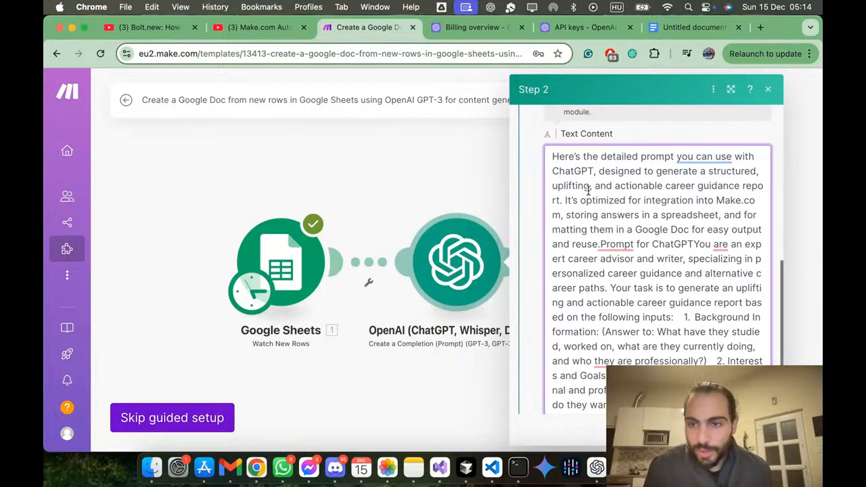
# Step: In the Google Docs document, delete the opening explanatory paragraph and the "Prompt for ChatGPT" heading
pyautogui.click(671, 28)
pyautogui.scroll(10, 414, 205)
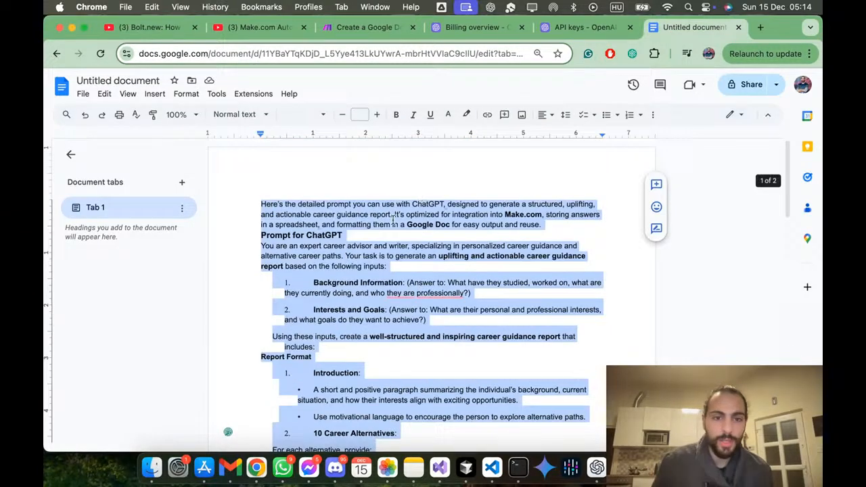
pyautogui.click(383, 224)
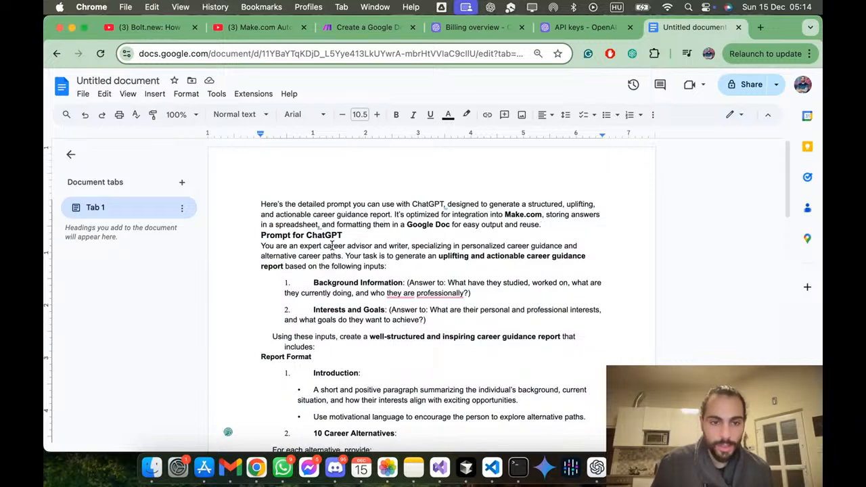
pyautogui.moveTo(356, 234); pyautogui.dragTo(245, 201)
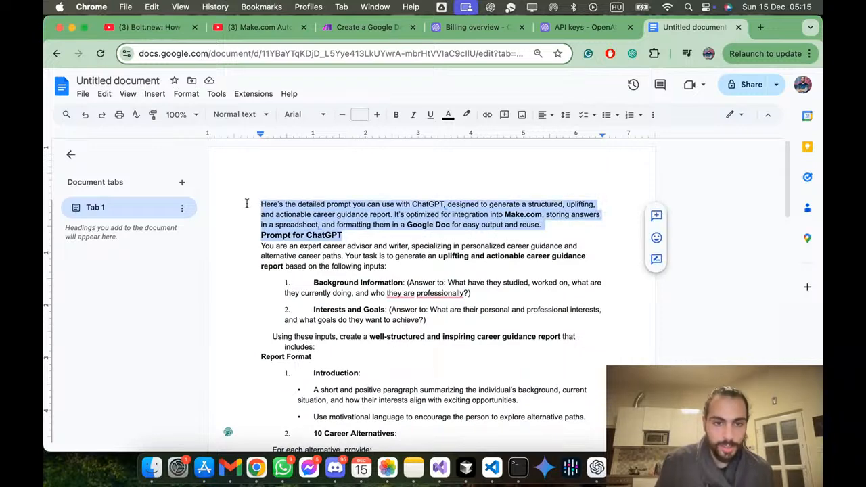
pyautogui.press('BackSpace')
# Step: Delete the closing paragraph that follows the 1,000 words instruction at the end of the document
pyautogui.scroll(-15, 285, 235)
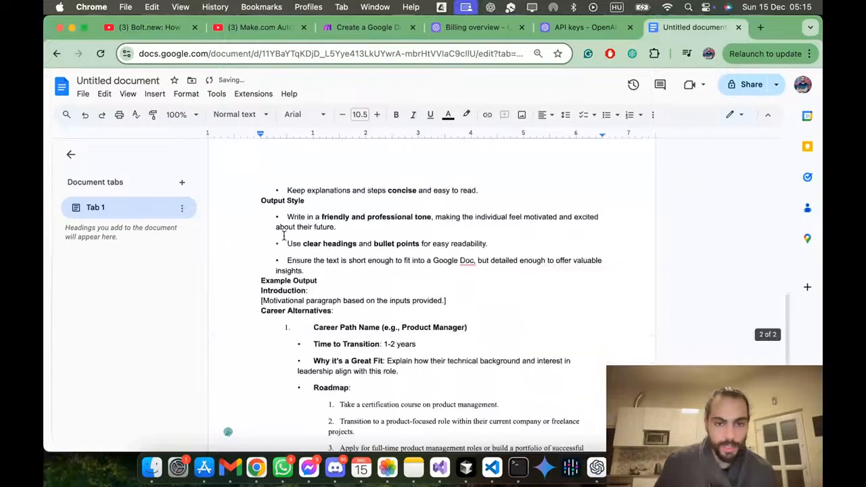
pyautogui.scroll(-1, 284, 235)
pyautogui.moveTo(476, 300); pyautogui.dragTo(261, 268)
pyautogui.press('BackSpace')
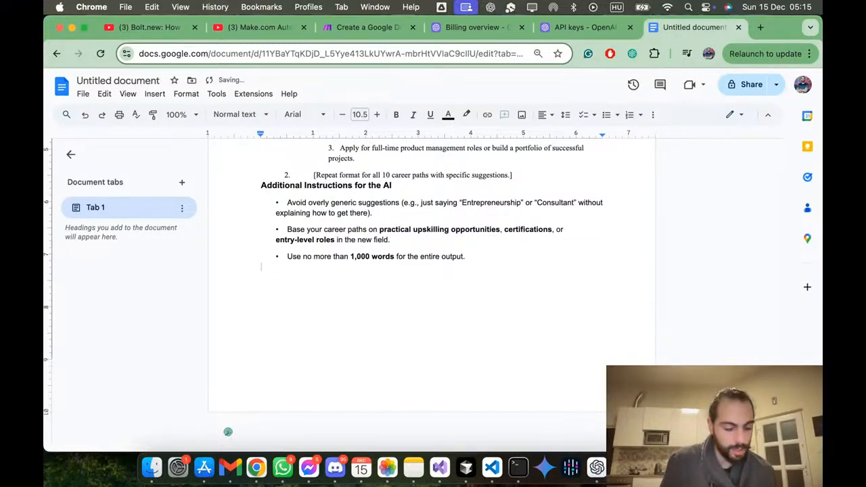
# Step: Copy the whole trimmed prompt and use it to replace Message 1's text content in Make
pyautogui.press('super+a')
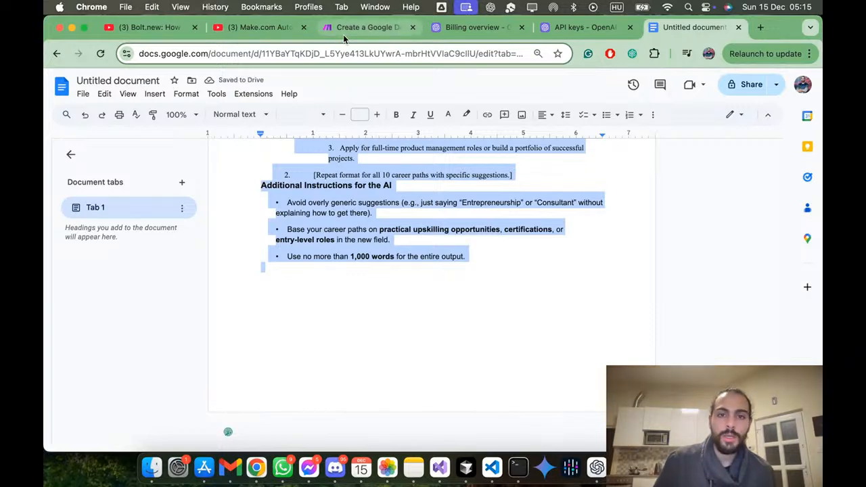
pyautogui.click(343, 31)
pyautogui.click(603, 258)
pyautogui.press('super+a')
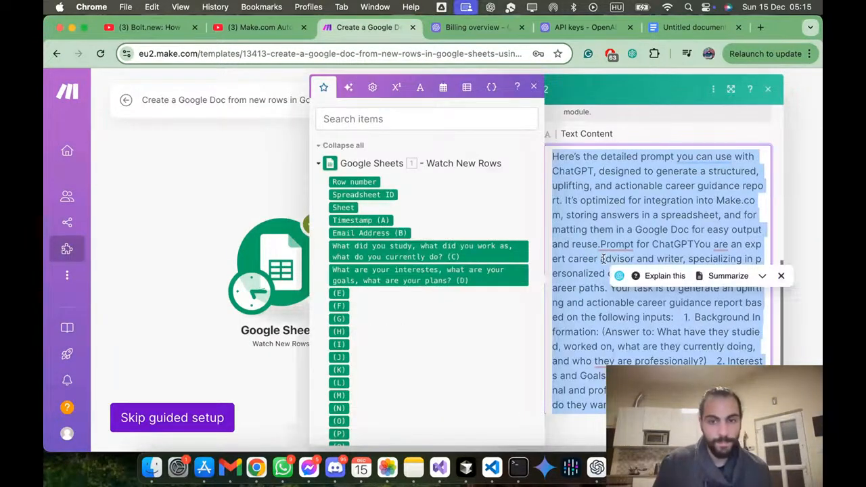
pyautogui.press('super+v')
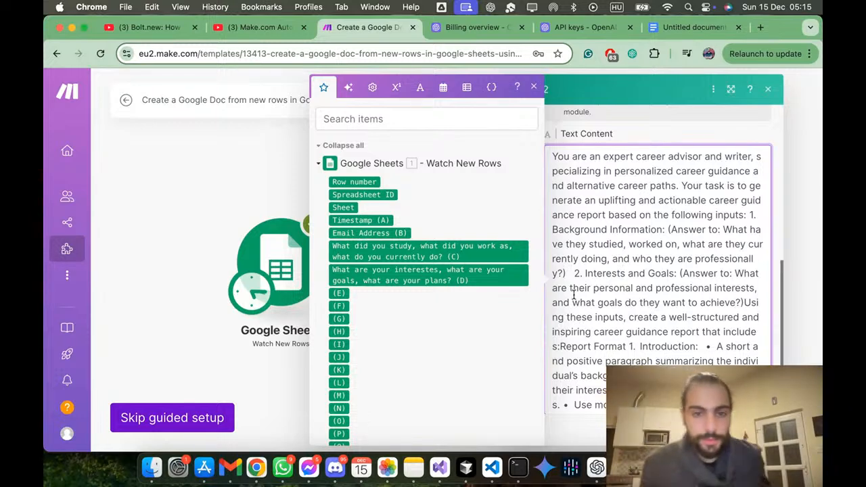
# Step: Add a blank line before "Your task is to generate" and start "1. Background Information" and "2. Interests and Goals" on new lines
pyautogui.scroll(-3, 386, 310)
pyautogui.scroll(3, 386, 311)
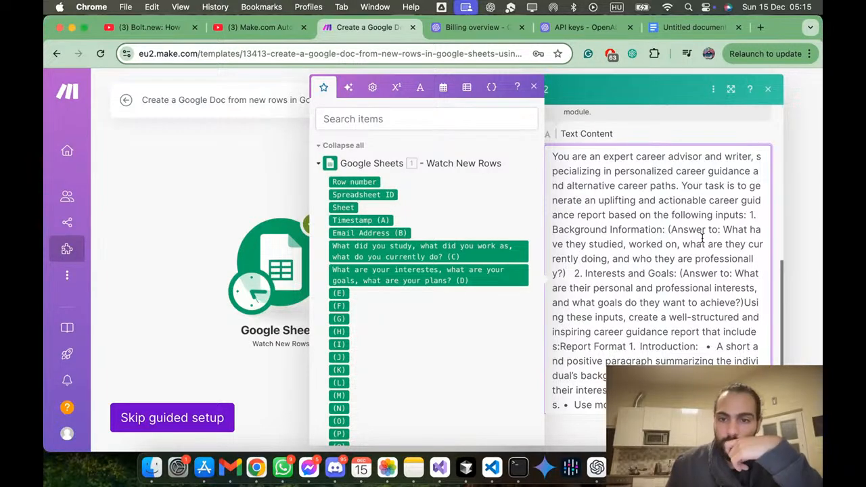
pyautogui.scroll(2, 699, 240)
pyautogui.scroll(-2, 696, 240)
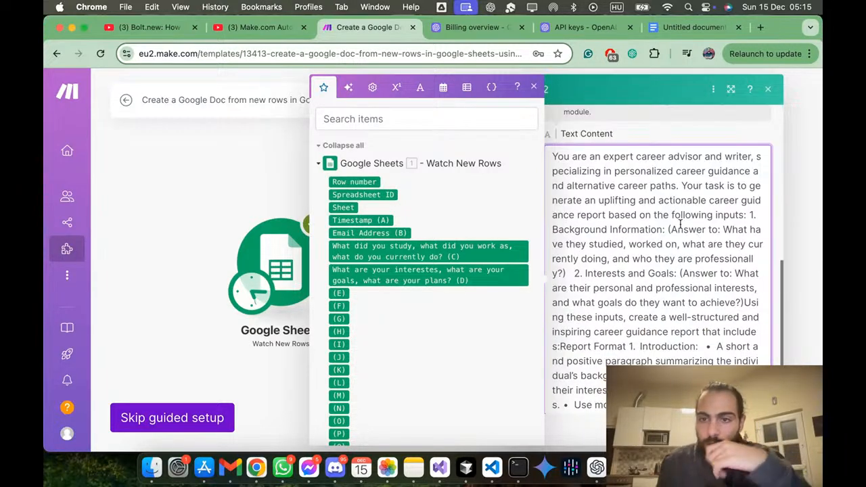
pyautogui.click(681, 188)
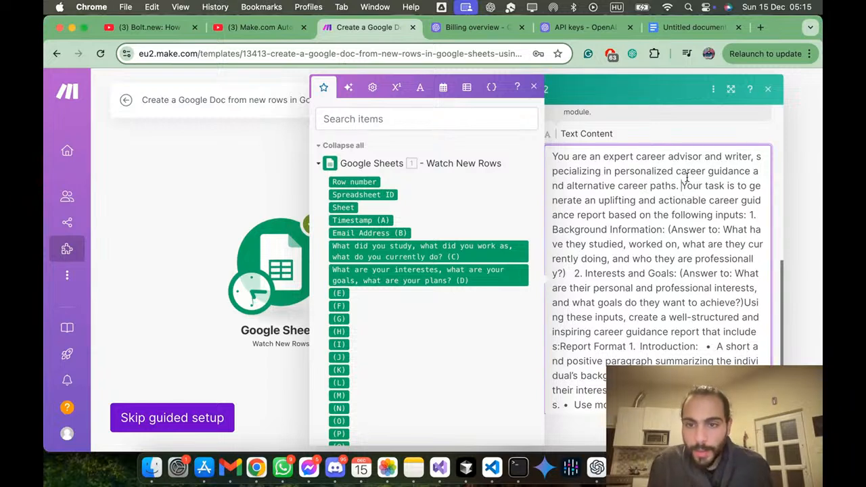
pyautogui.press('Return')
pyautogui.press('Return')
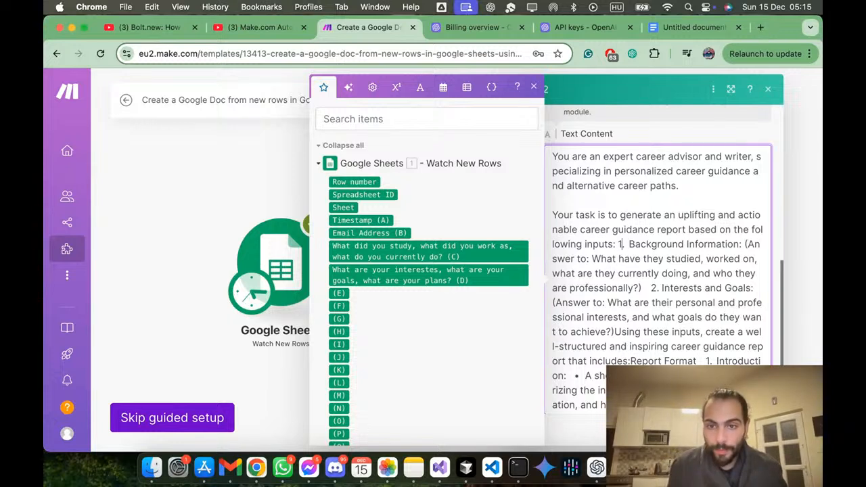
pyautogui.press('Return')
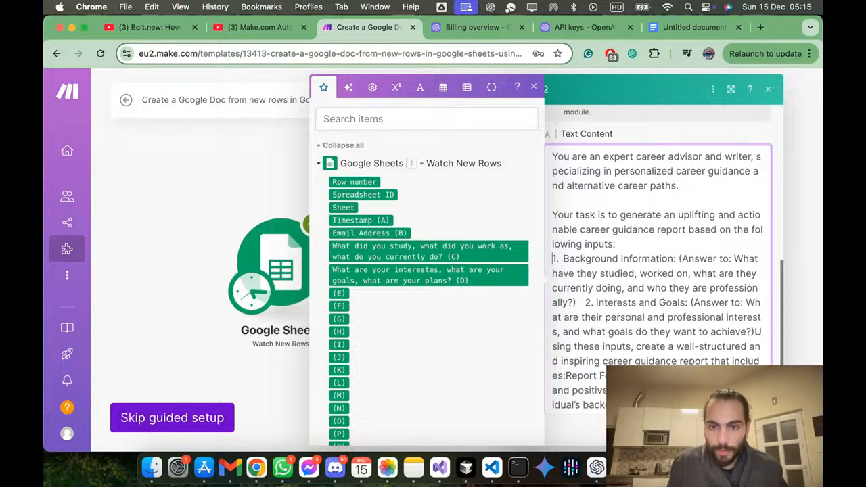
pyautogui.press('Right')
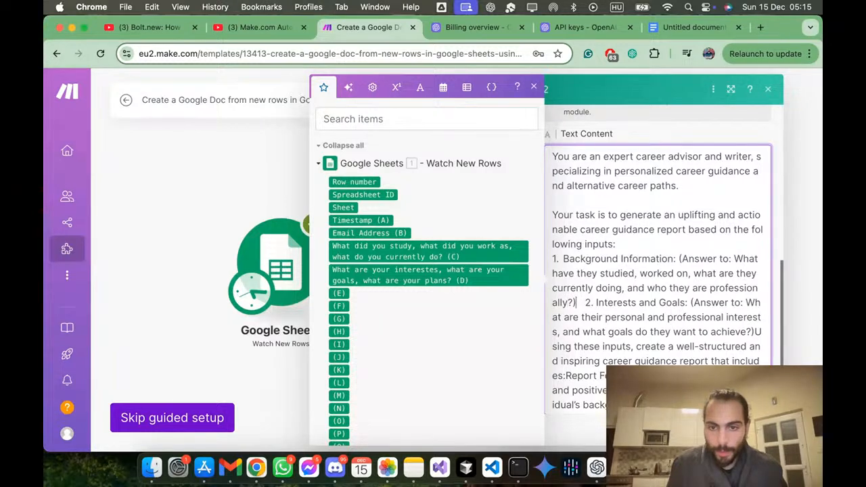
pyautogui.press('Return')
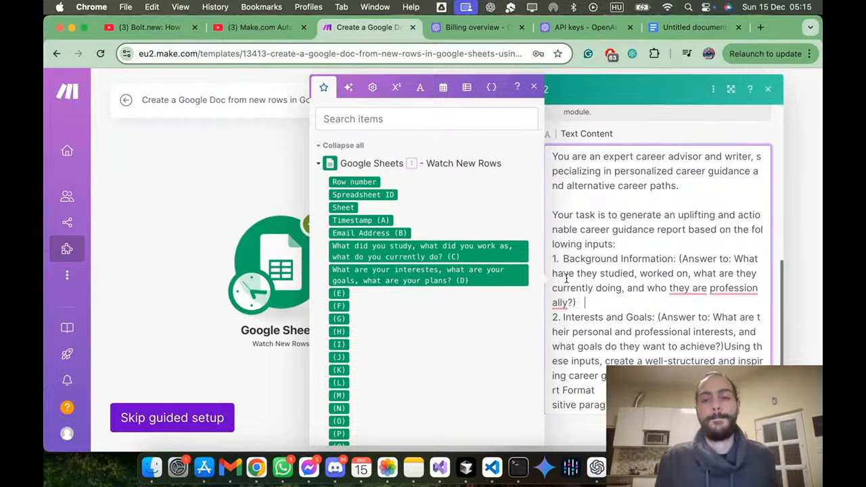
# Step: Insert the study and work answer (C) below the background question, preceded by the line "This is the user's answer to this ques"
pyautogui.click(494, 248)
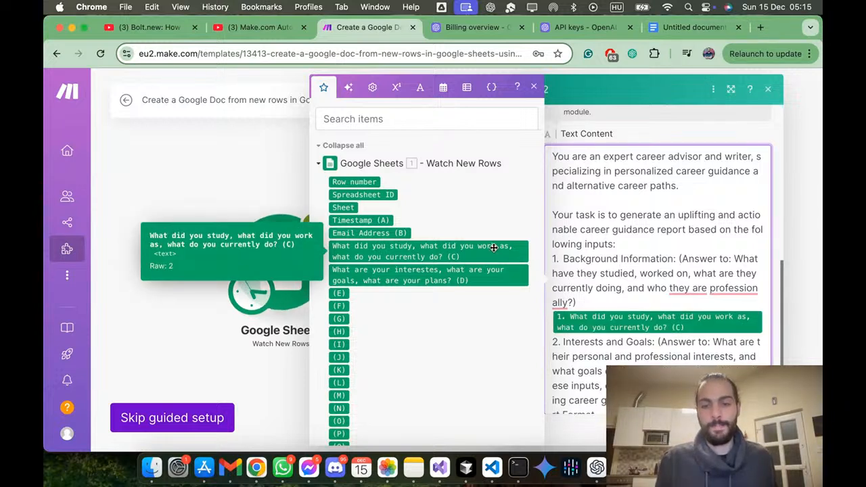
pyautogui.click(602, 305)
pyautogui.write('This')
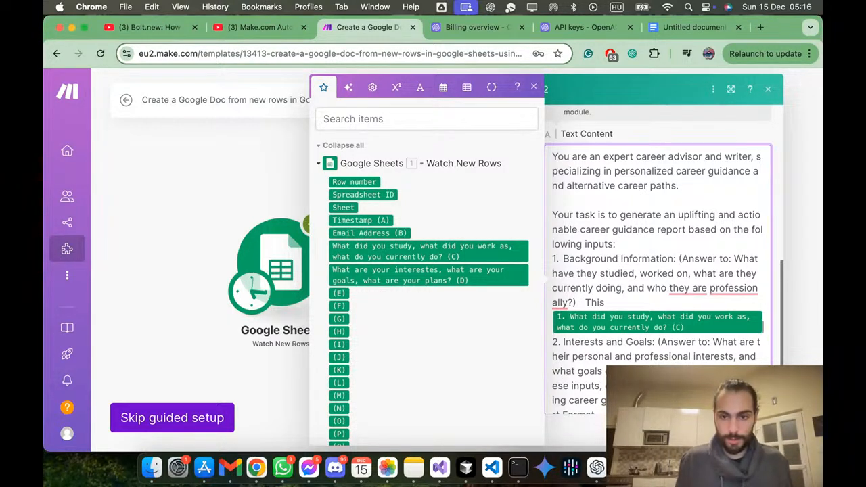
pyautogui.press('Right')
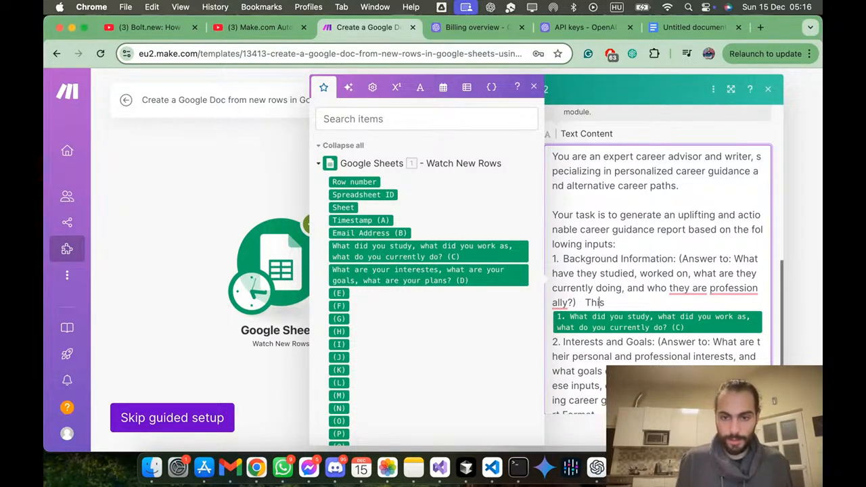
pyautogui.press('Return')
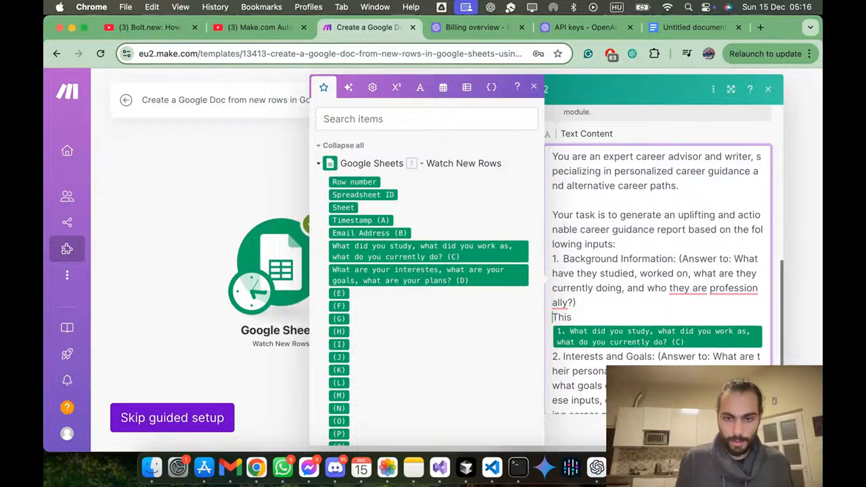
pyautogui.write('is t')
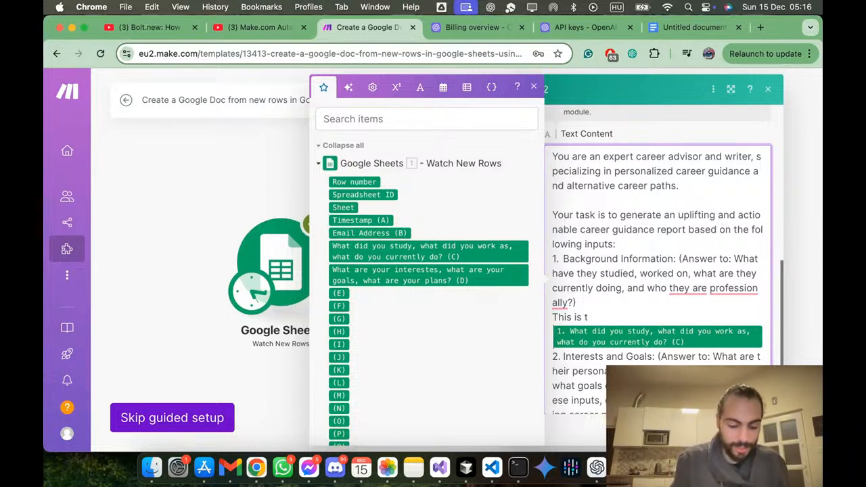
pyautogui.write("he user's answer to")
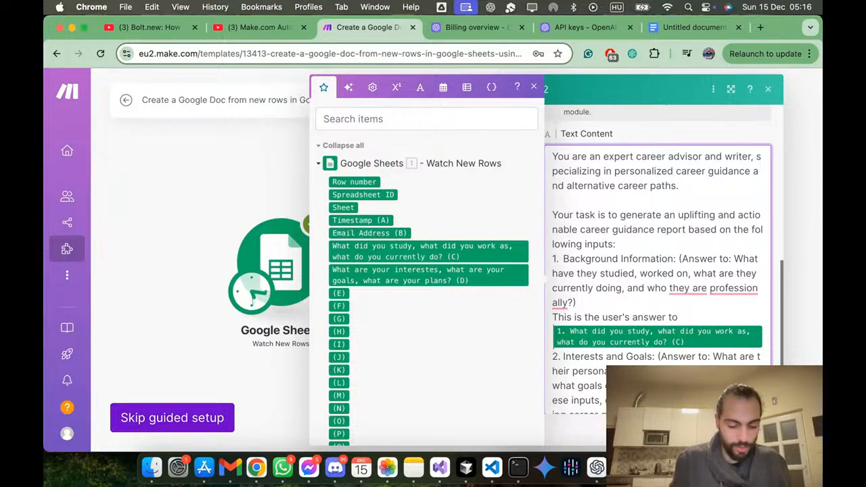
pyautogui.write(' this qwu')
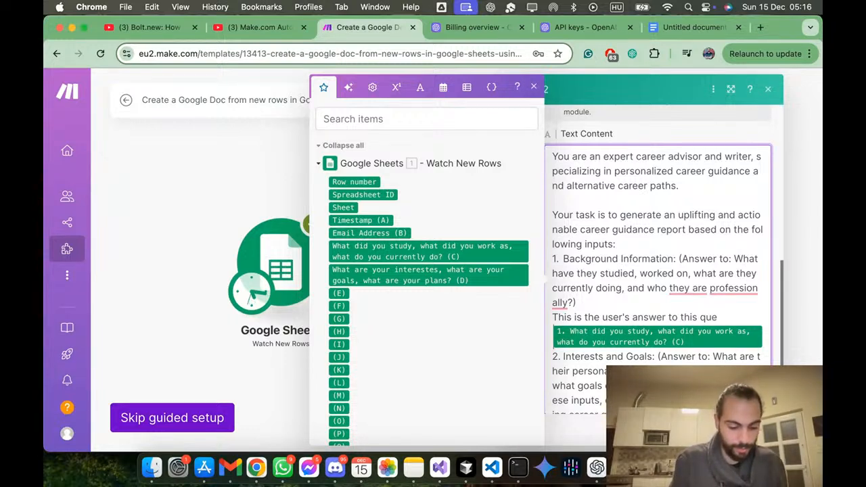
# Step: Close the mapping panel, add a second message below Message 1 and choose its role
pyautogui.scroll(-15, 609, 237)
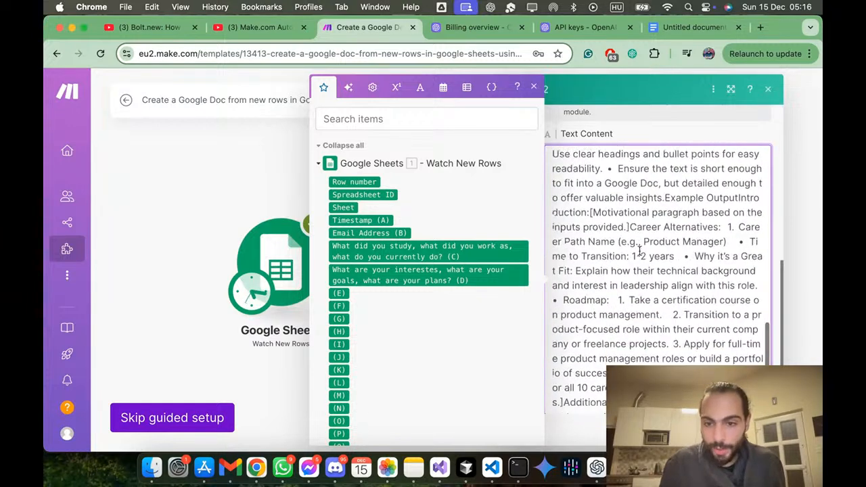
pyautogui.scroll(15, 642, 248)
pyautogui.scroll(10, 642, 248)
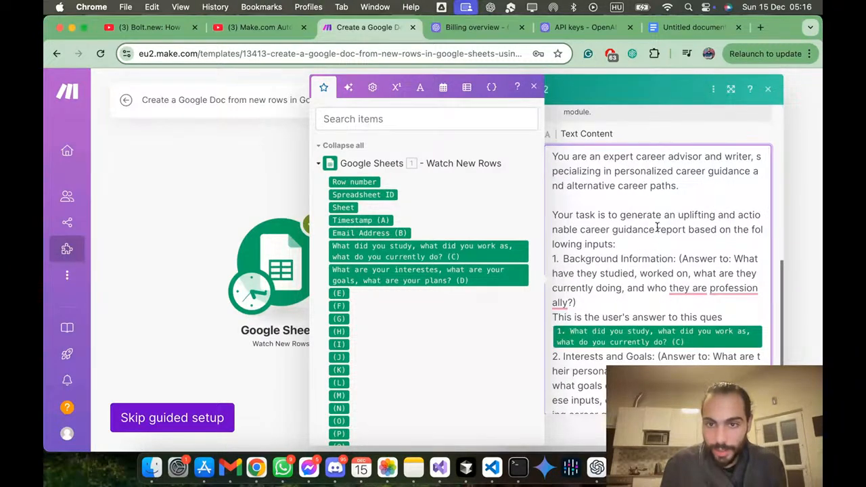
pyautogui.scroll(-4, 659, 226)
pyautogui.scroll(3, 660, 222)
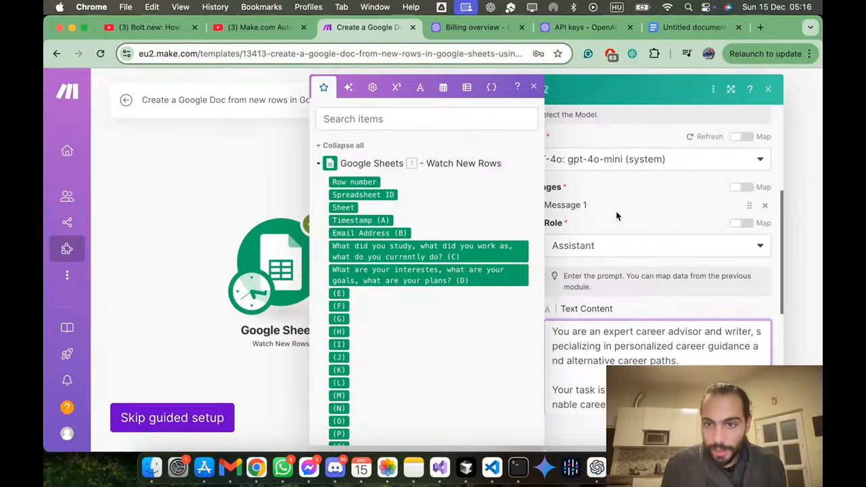
pyautogui.click(635, 221)
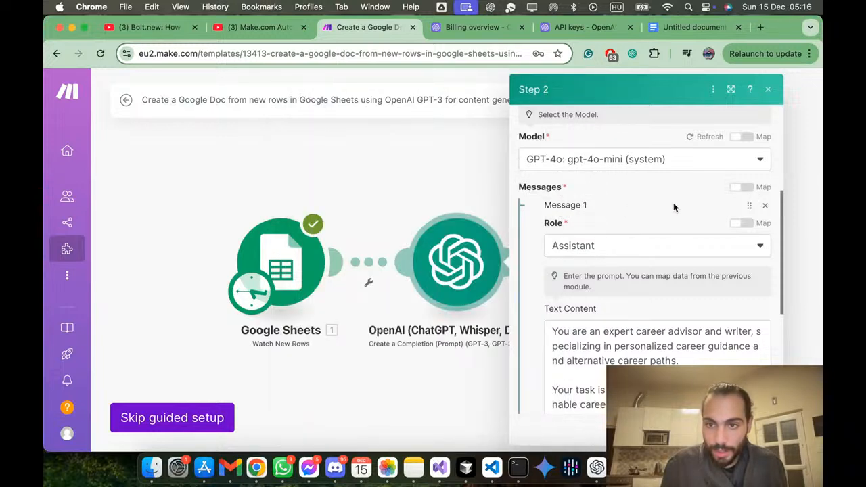
pyautogui.scroll(-4, 546, 194)
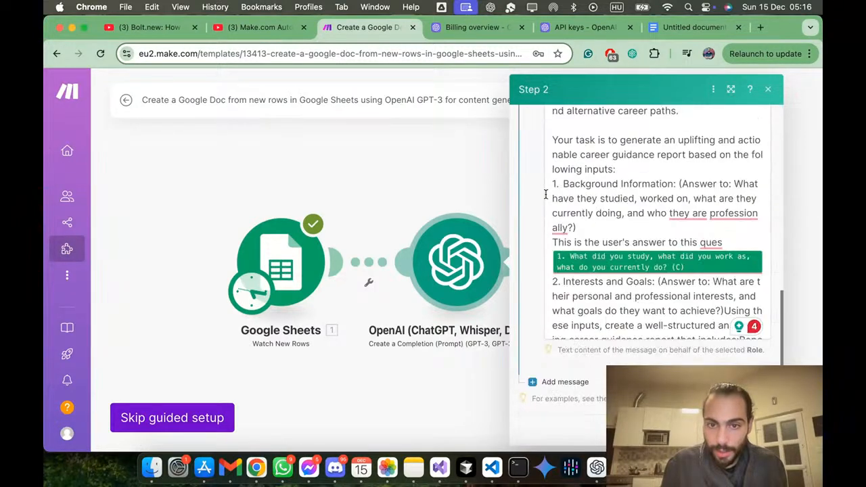
pyautogui.click(569, 382)
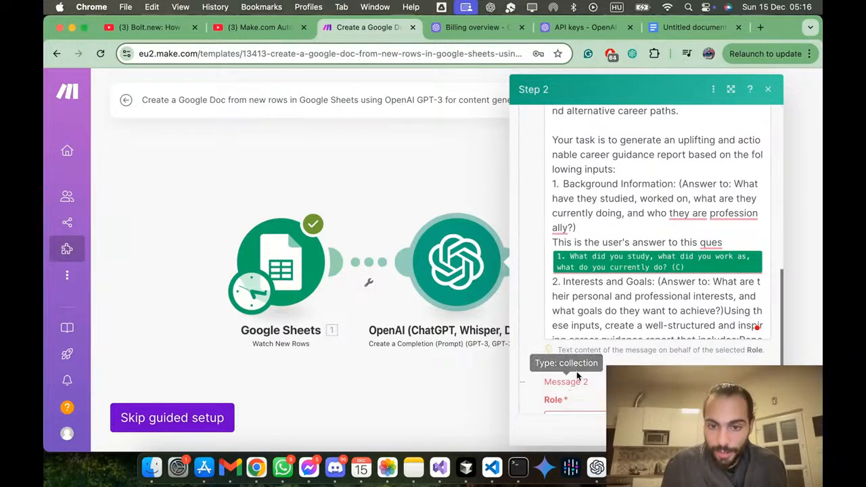
pyautogui.scroll(-2, 594, 348)
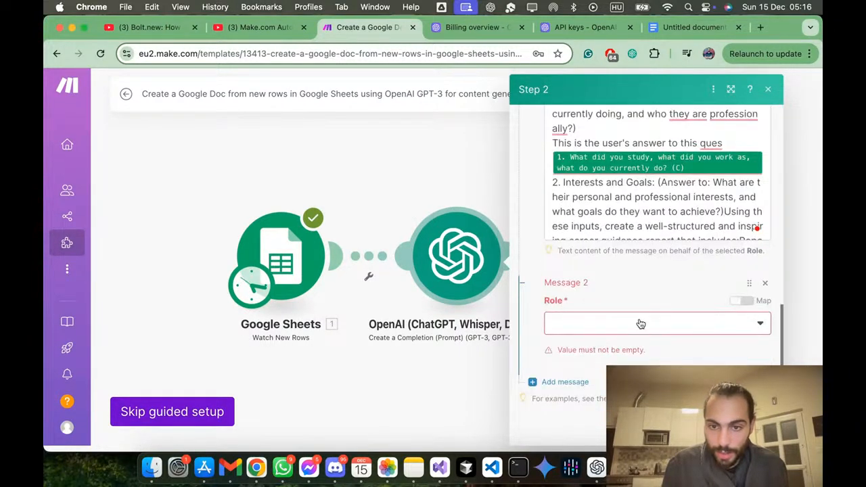
pyautogui.click(741, 340)
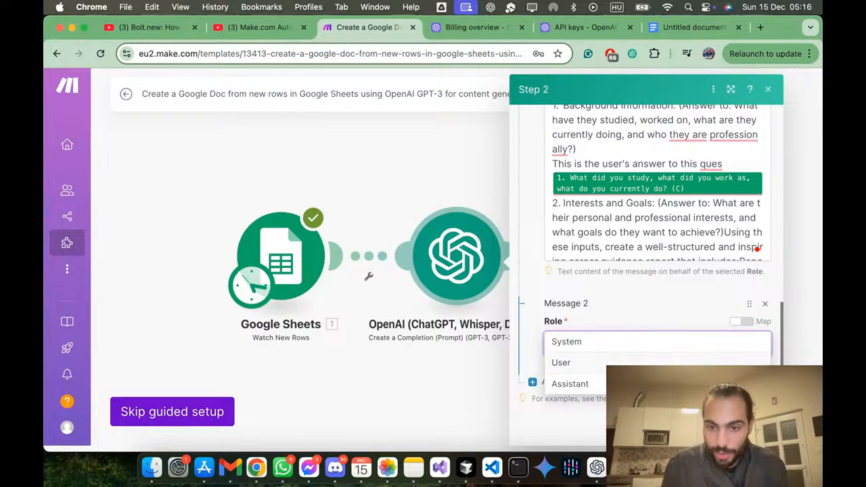
pyautogui.click(732, 380)
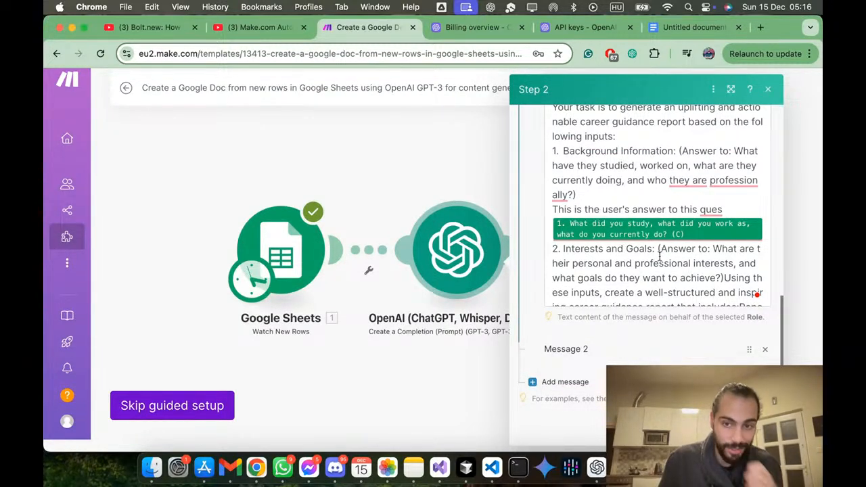
# Step: Delete the user's answer line and the mapped study and work answer (C) below the background question in Message 1
pyautogui.moveTo(711, 209)
pyautogui.moveTo(638, 199); pyautogui.dragTo(738, 232)
pyautogui.press('BackSpace')
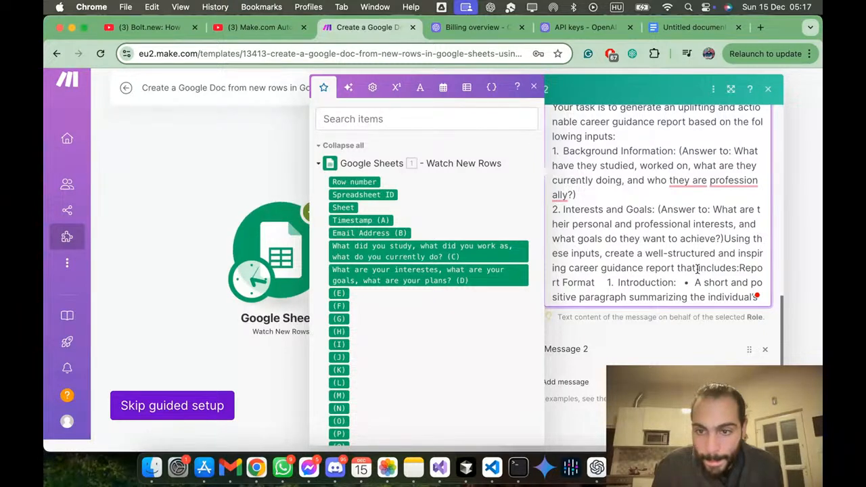
# Step: Start "Report Format", "1. Introduction:", its first bullet and "2. 10 Career Alternatives" on separate lines in the prompt
pyautogui.click(738, 269)
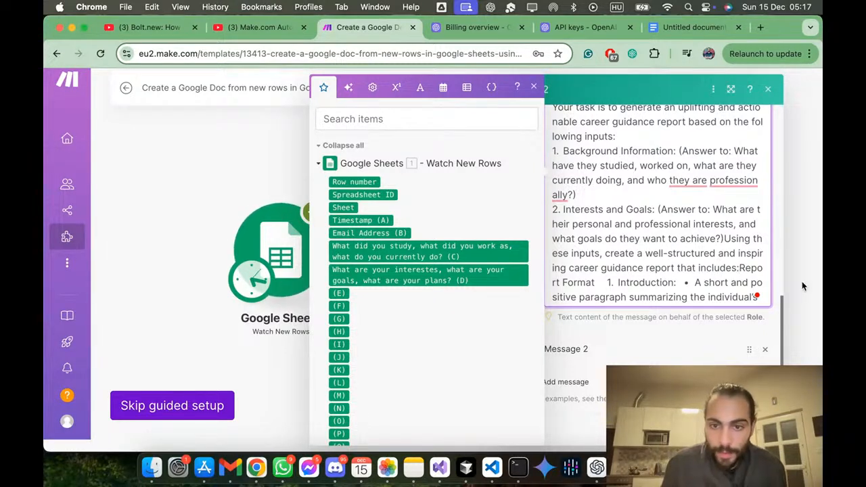
pyautogui.press('Return')
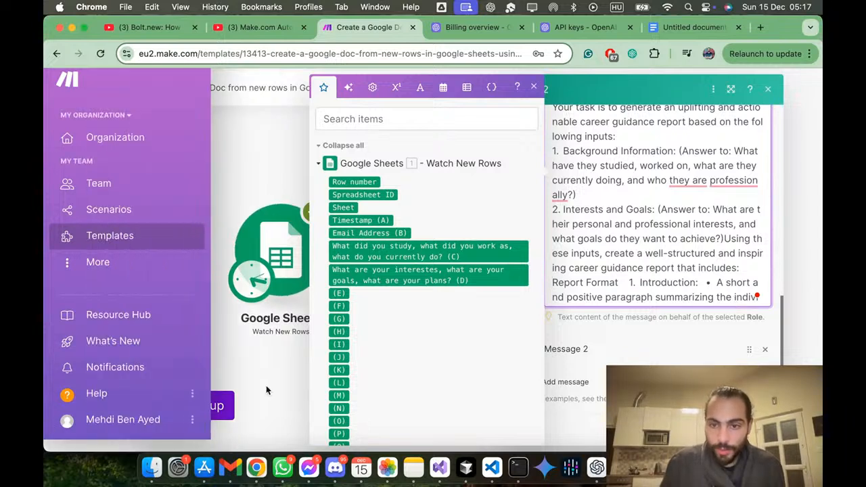
pyautogui.click(630, 283)
pyautogui.press('Return')
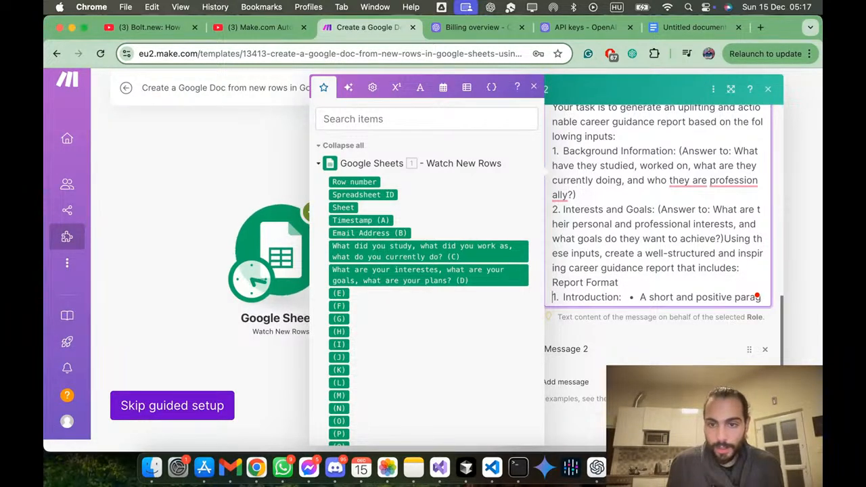
pyautogui.press('Return')
pyautogui.scroll(-3, 629, 223)
pyautogui.press('Down')
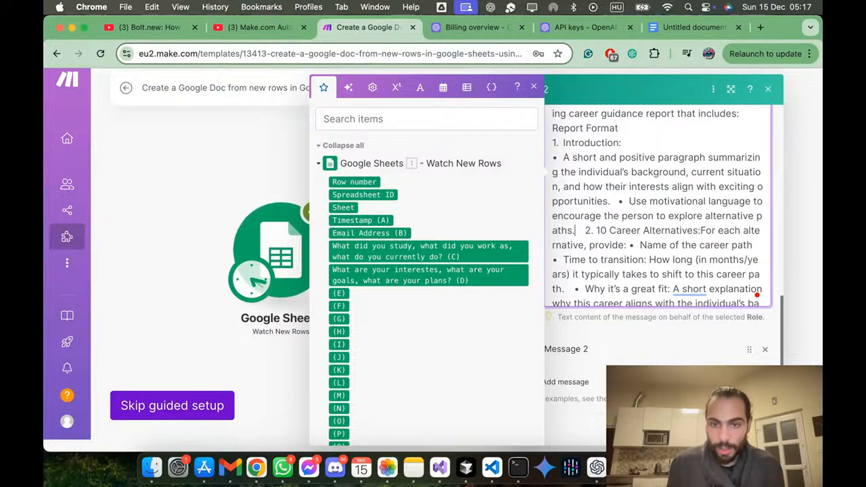
pyautogui.press('Return')
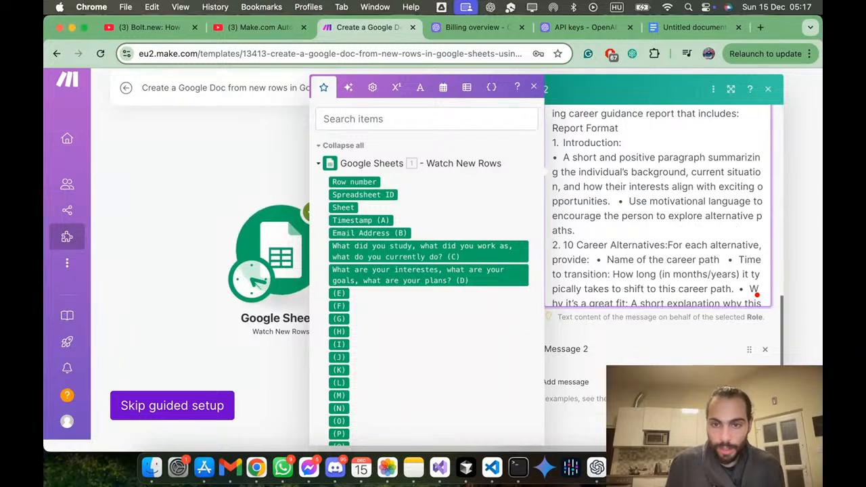
pyautogui.press('Return')
pyautogui.press('Down')
pyautogui.press('Down')
pyautogui.press('Down')
pyautogui.press('Down')
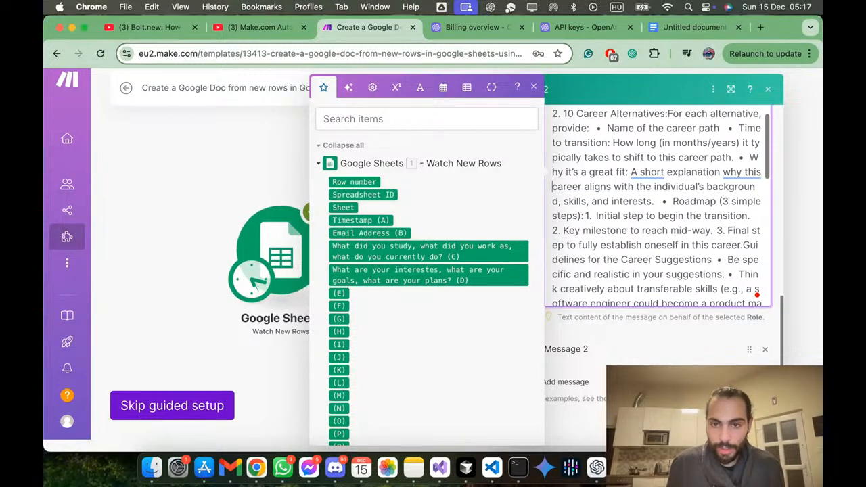
pyautogui.press('Down')
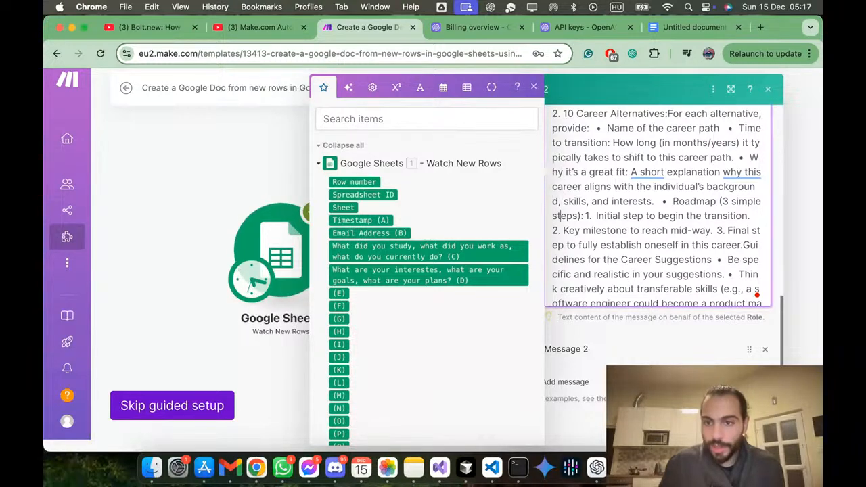
# Step: Insert a blank line before "Example Output" and start the "Introduction:" that follows it on a new line
pyautogui.scroll(-5, 644, 272)
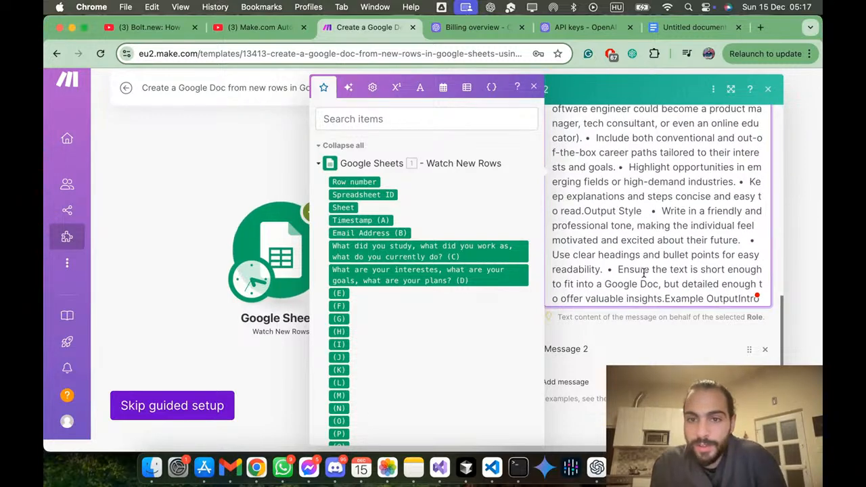
pyautogui.scroll(-3, 644, 272)
pyautogui.scroll(-3, 644, 272)
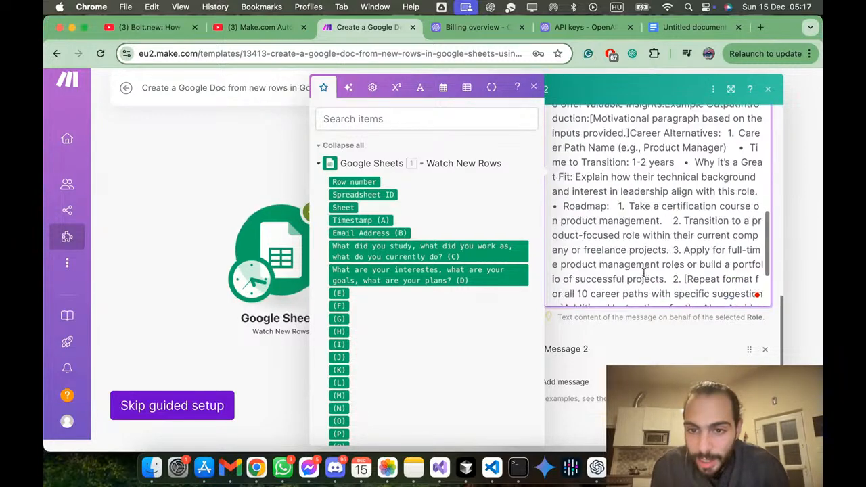
pyautogui.scroll(8, 644, 273)
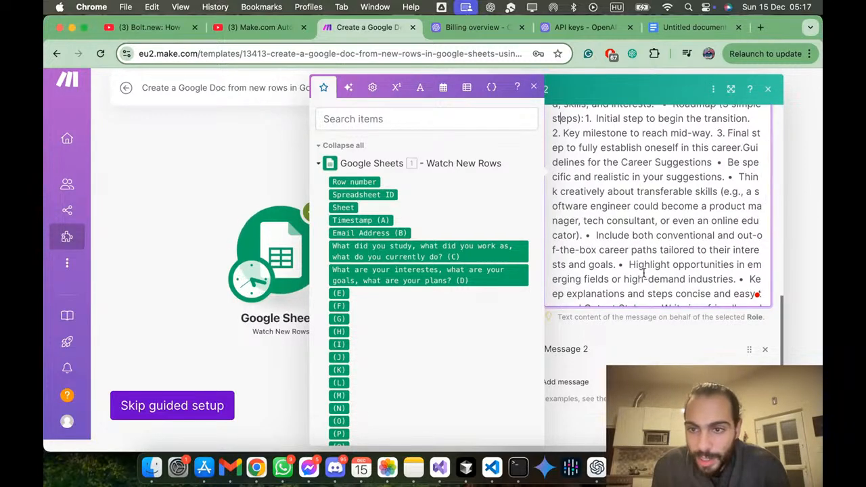
pyautogui.scroll(-3, 644, 272)
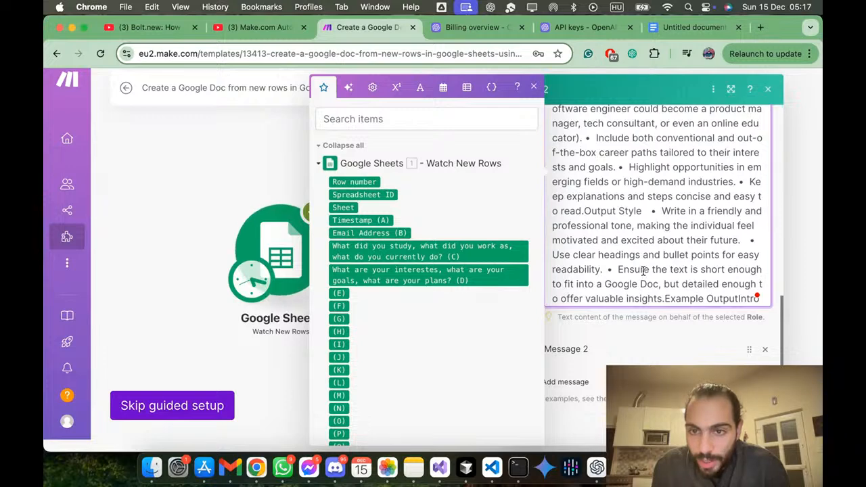
pyautogui.scroll(-3, 644, 271)
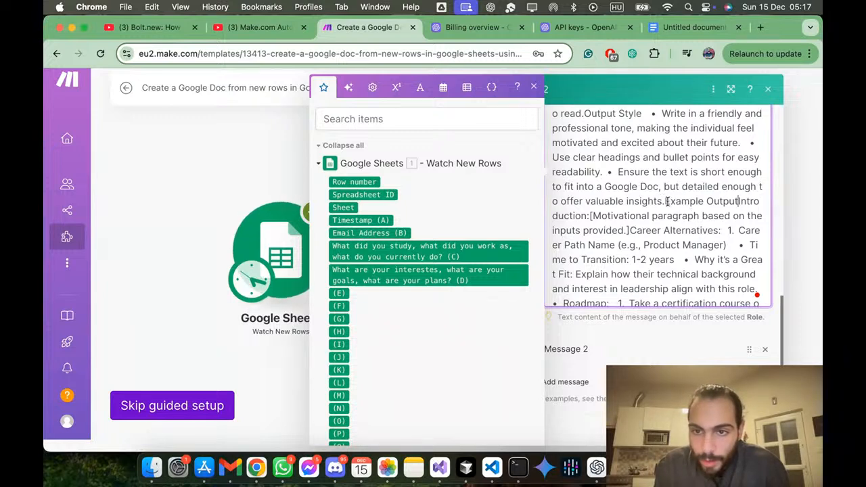
pyautogui.press('Return')
pyautogui.press('Return')
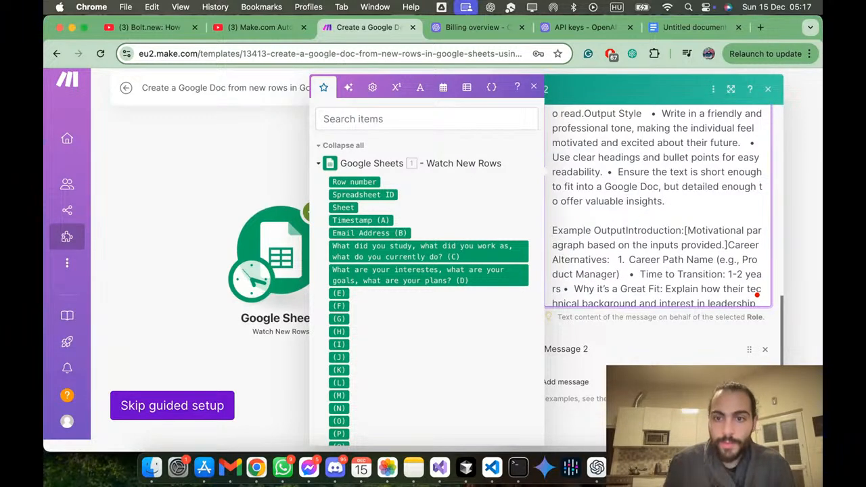
pyautogui.click(683, 231)
pyautogui.write(':')
pyautogui.click(625, 231)
pyautogui.press('Return')
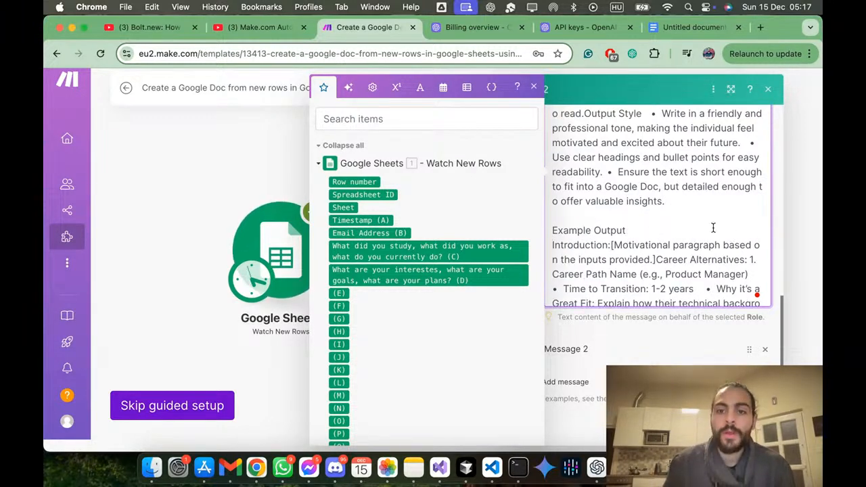
# Step: Append "Check the user input:" after the 1,000 words instruction at the end of the prompt
pyautogui.scroll(-5, 733, 237)
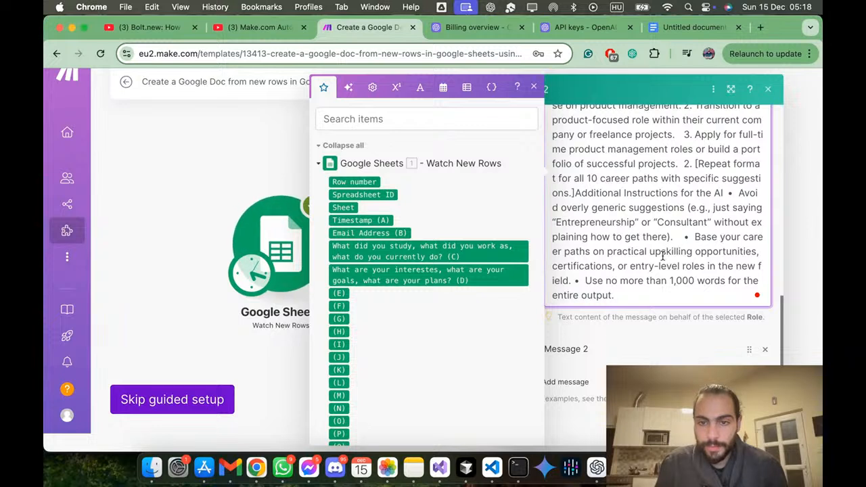
pyautogui.click(630, 295)
pyautogui.write('Che')
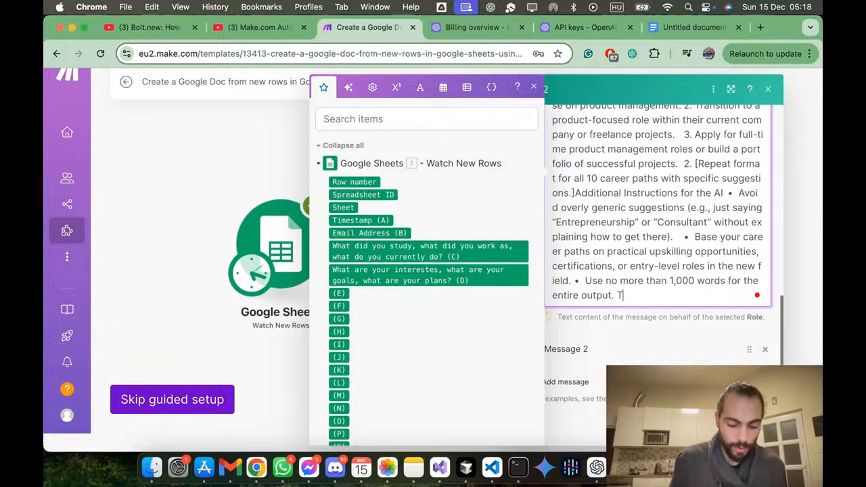
pyautogui.write('ck th')
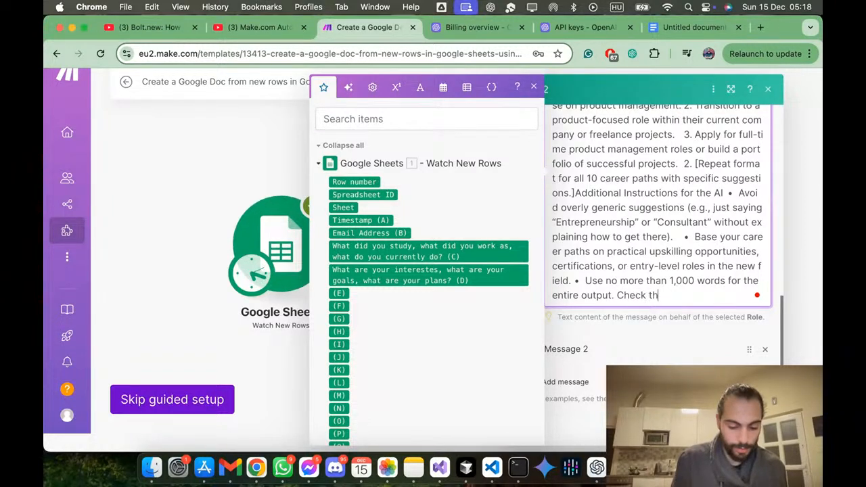
pyautogui.write('e user input:')
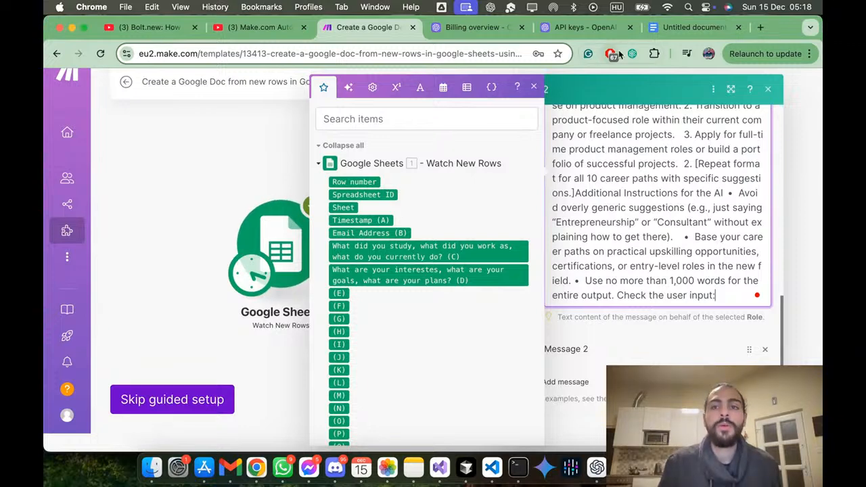
# Step: Replace the Untitled document tab with a new blank tab and bring the User input (Responses) browser window onto this desktop
pyautogui.click(694, 27)
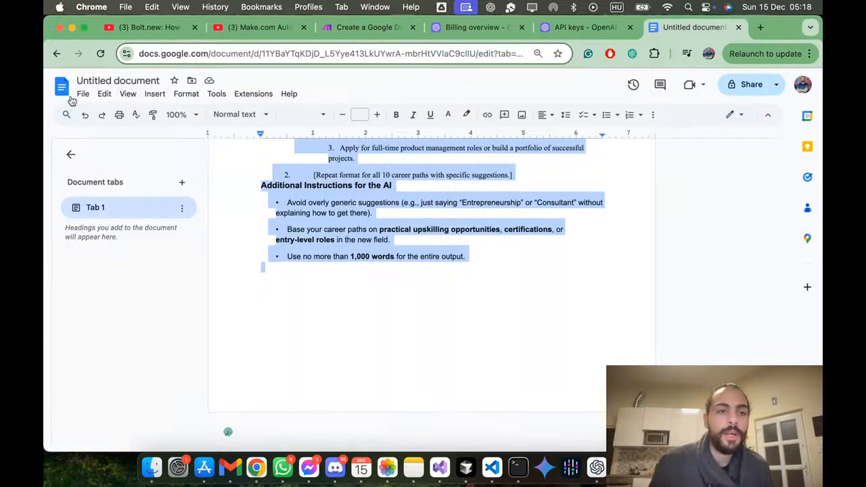
pyautogui.click(760, 27)
pyautogui.click(651, 27)
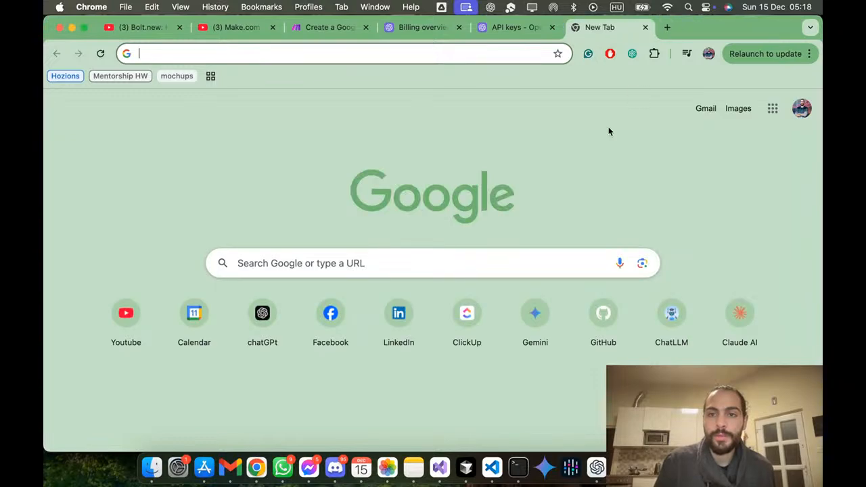
pyautogui.hotkey('ctrl', 'Up')
pyautogui.moveTo(497, 8)
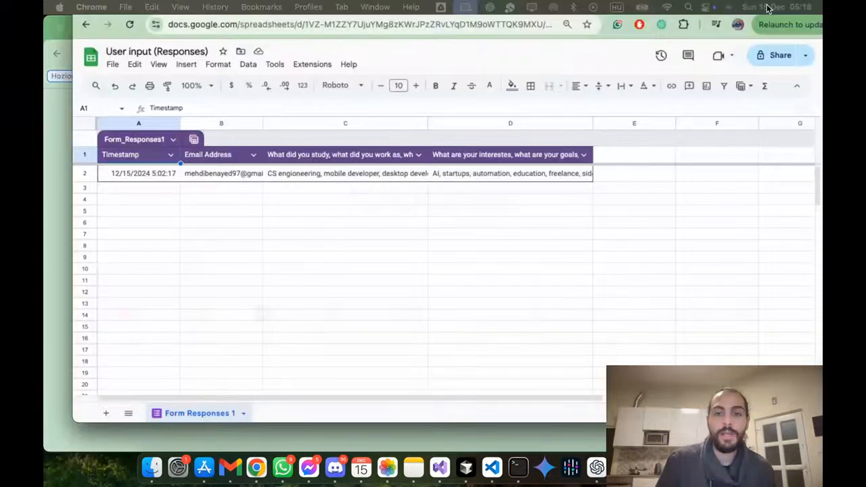
pyautogui.moveTo(597, 2); pyautogui.dragTo(674, 88)
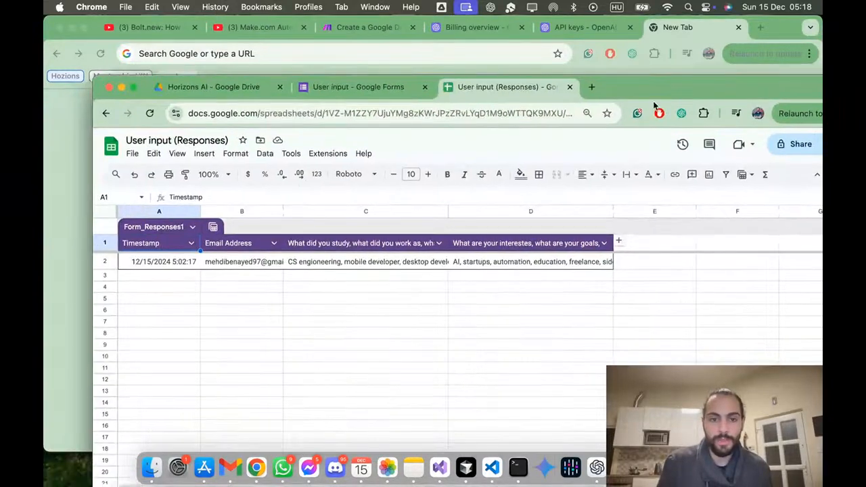
# Step: Copy the study and work question from the User input form's responses and paste it into a new message in the ChatGPT app
pyautogui.click(360, 93)
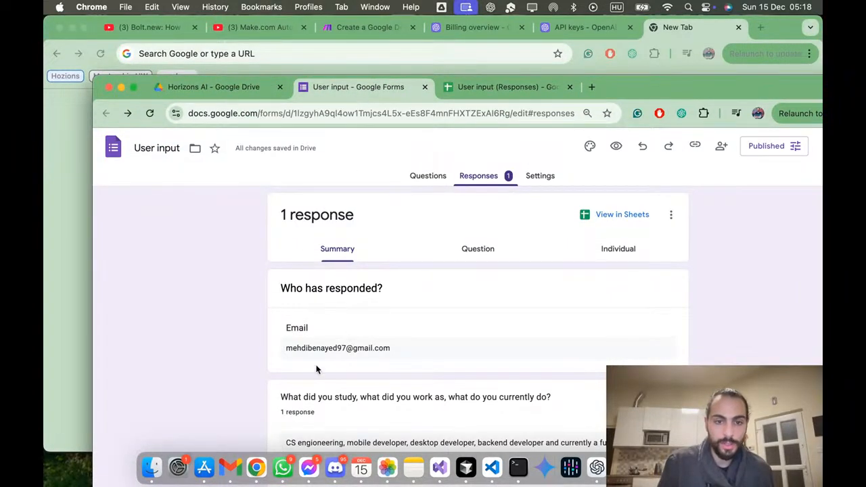
pyautogui.doubleClick(293, 399)
pyautogui.moveTo(294, 400); pyautogui.dragTo(592, 394)
pyautogui.press('super+c')
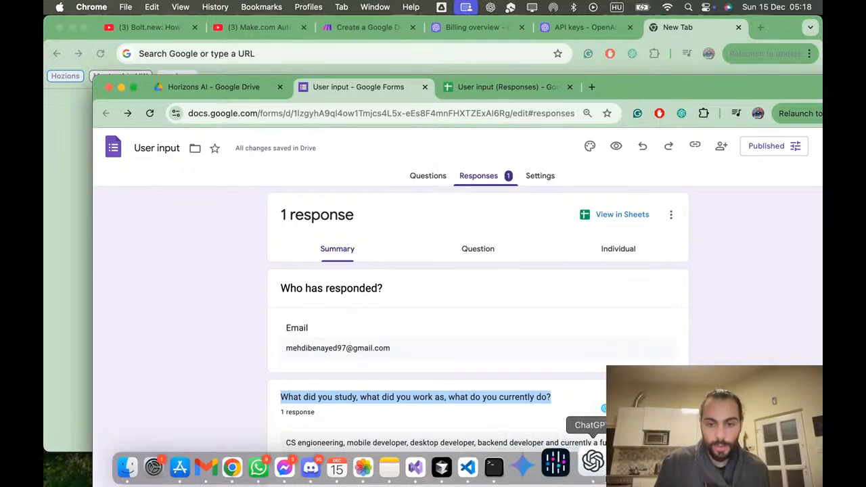
pyautogui.click(596, 465)
pyautogui.press('super+v')
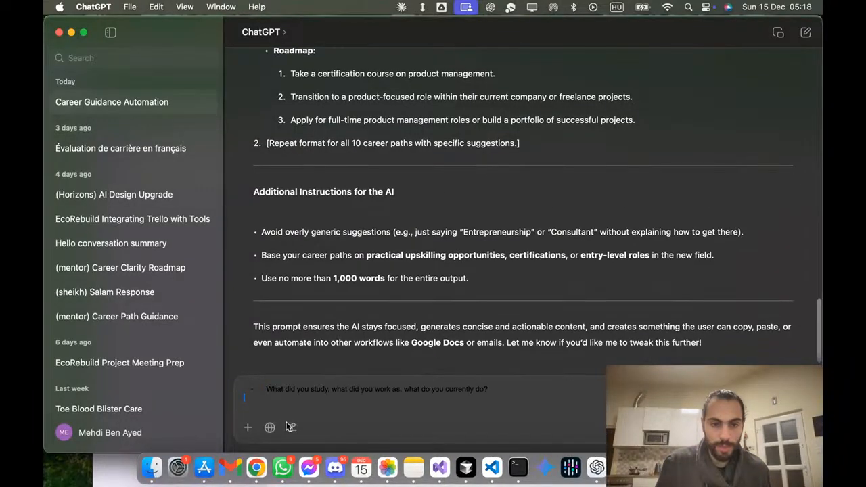
# Step: Add the form's interests, goals and plans question to the ChatGPT message and send it with a request for a brief user prompt containing answer placeholders
pyautogui.hotkey('ctrl', 'Up')
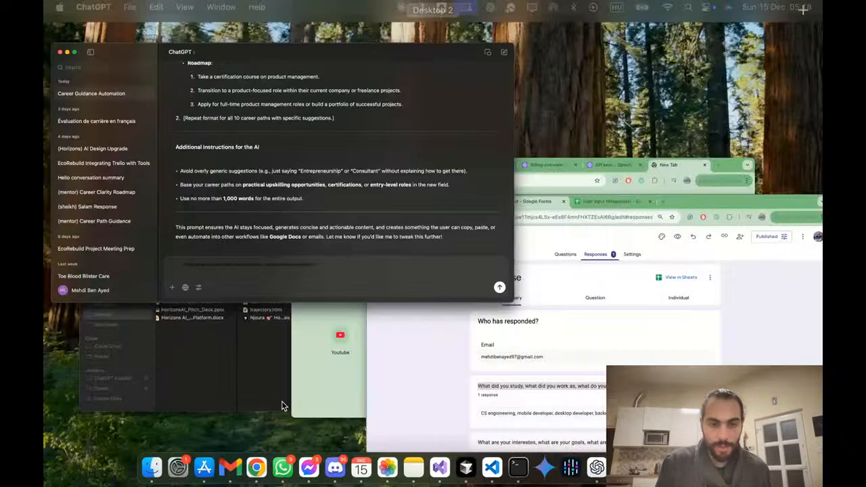
pyautogui.click(594, 352)
pyautogui.moveTo(281, 393); pyautogui.dragTo(545, 396)
pyautogui.press('super+c')
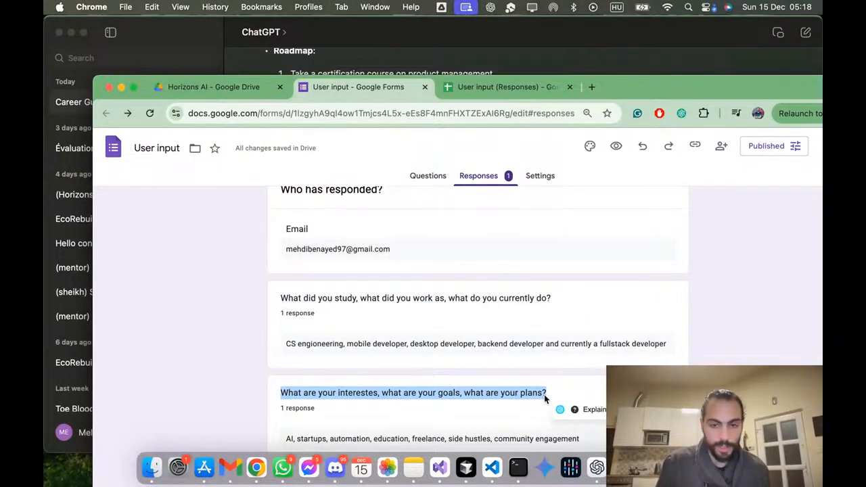
pyautogui.hotkey('ctrl', 'Up')
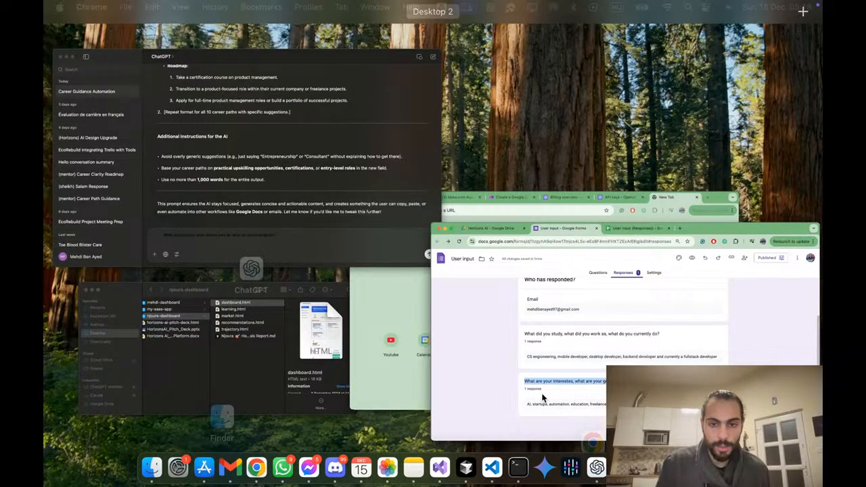
pyautogui.click(287, 229)
pyautogui.press('super+v')
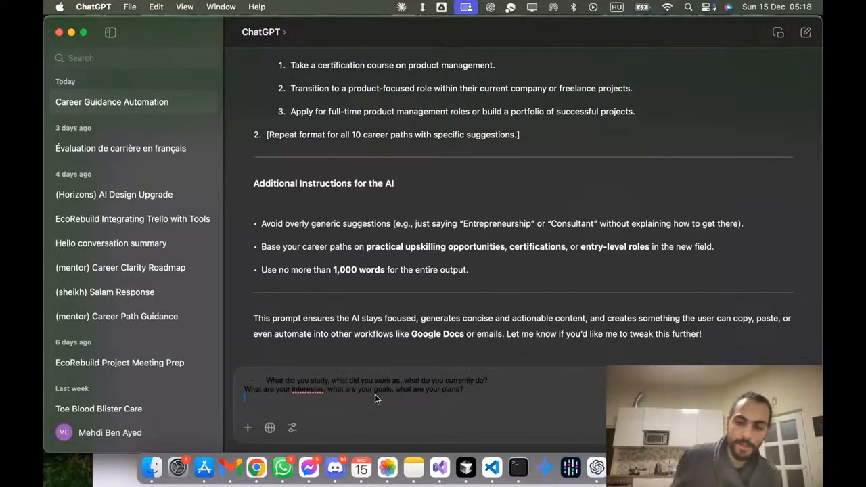
pyautogui.press('F5')
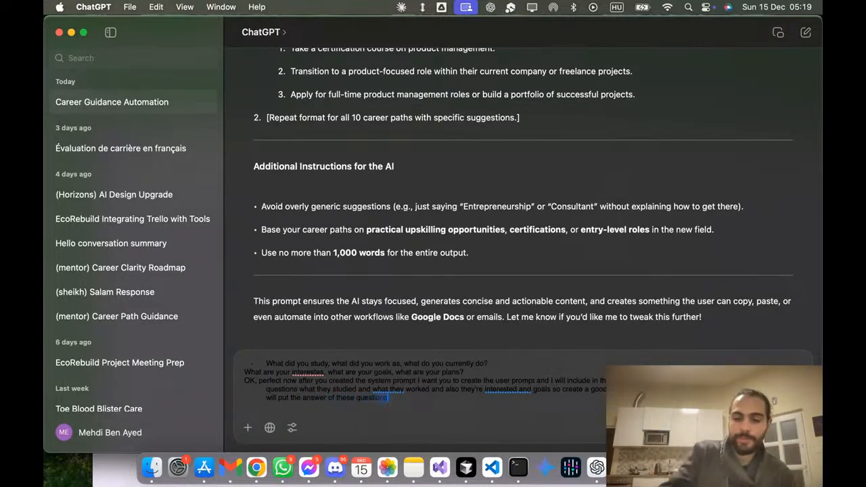
pyautogui.press('Return')
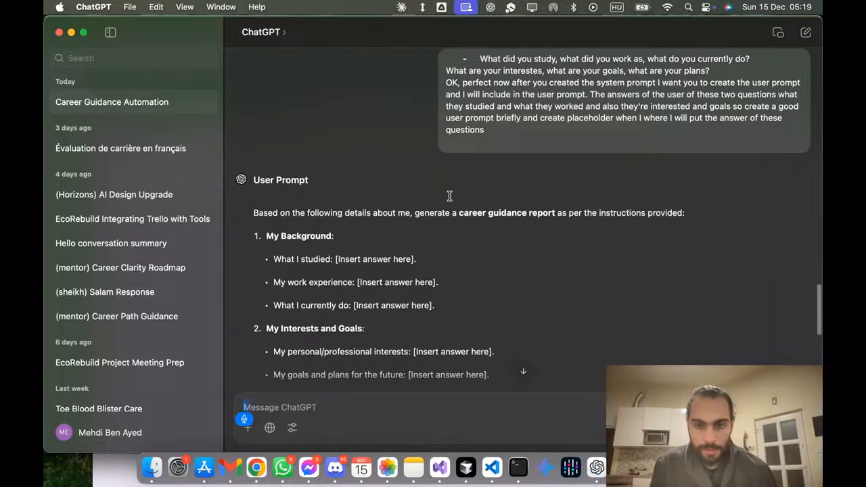
# Step: Read through the generated User Prompt, including its background and interests placeholders and the instructions for the AI
pyautogui.scroll(-2, 448, 197)
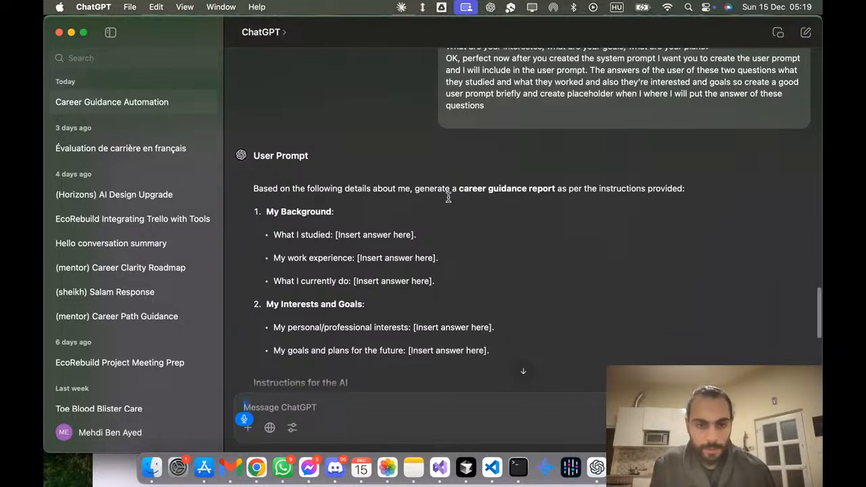
pyautogui.scroll(-1, 448, 196)
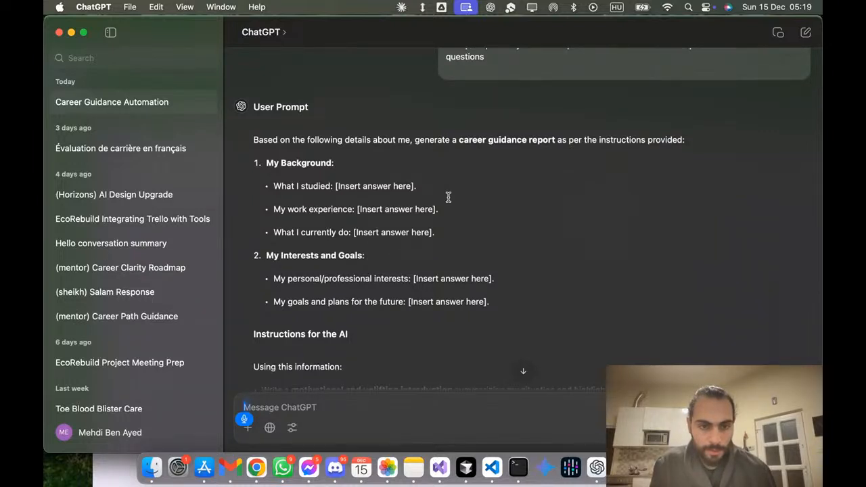
pyautogui.scroll(-1, 448, 197)
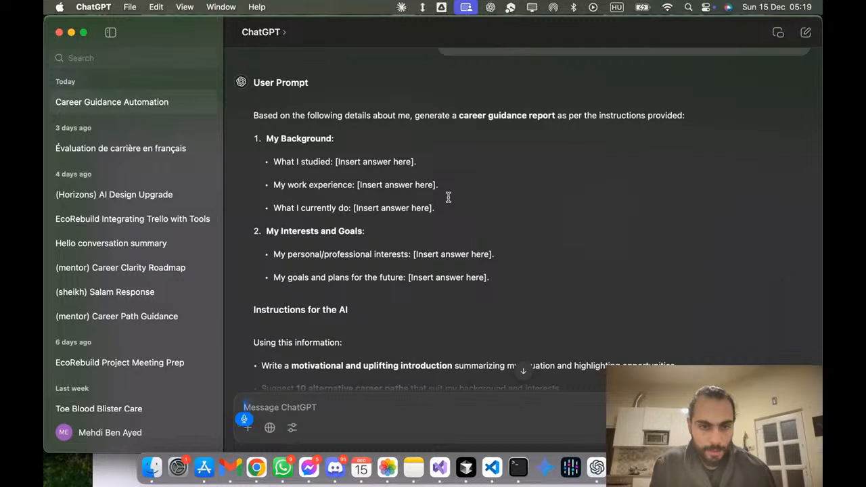
pyautogui.scroll(-3, 448, 197)
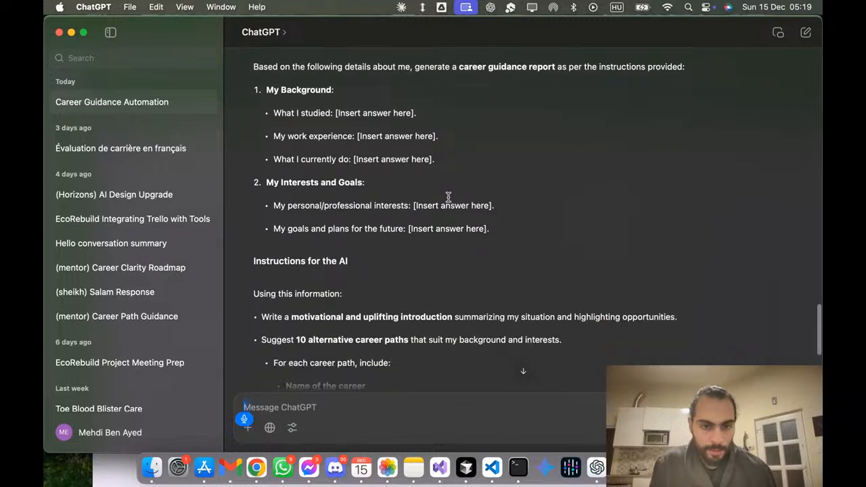
pyautogui.scroll(-4, 448, 197)
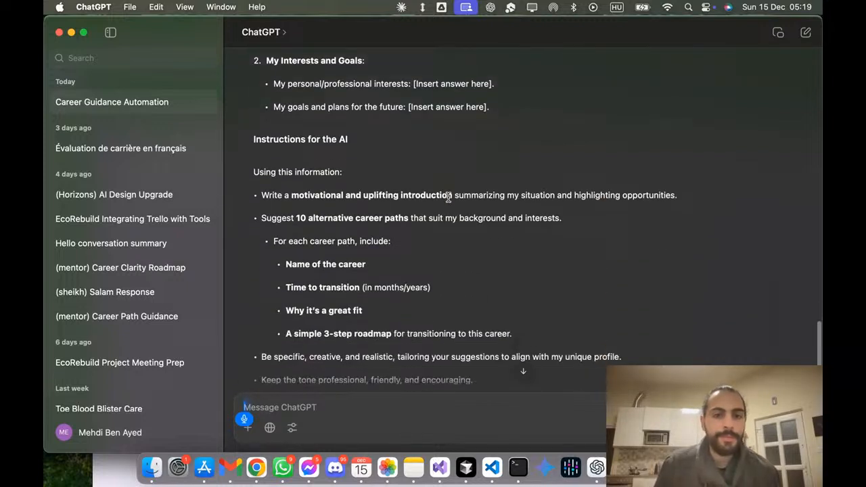
pyautogui.scroll(-1, 445, 197)
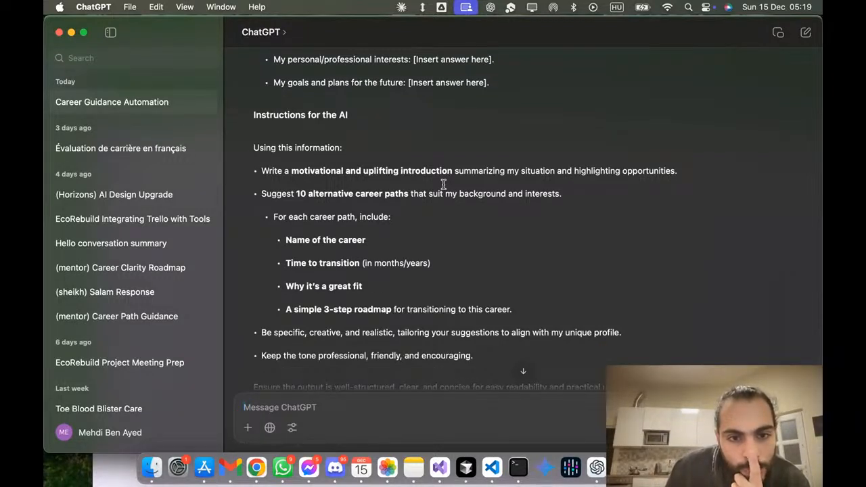
pyautogui.scroll(-1, 443, 184)
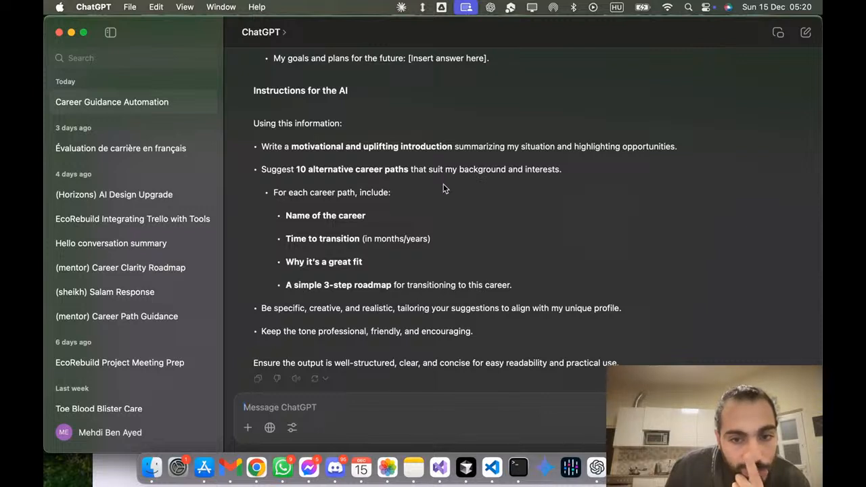
pyautogui.scroll(5, 444, 185)
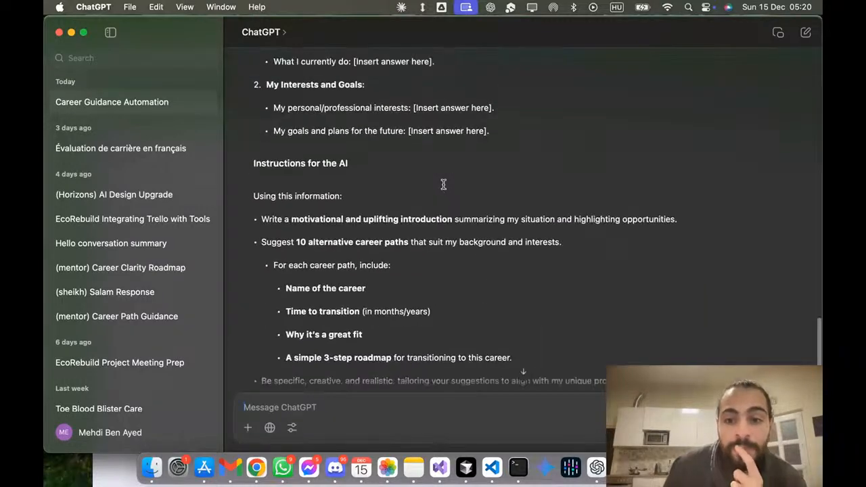
pyautogui.scroll(2, 444, 184)
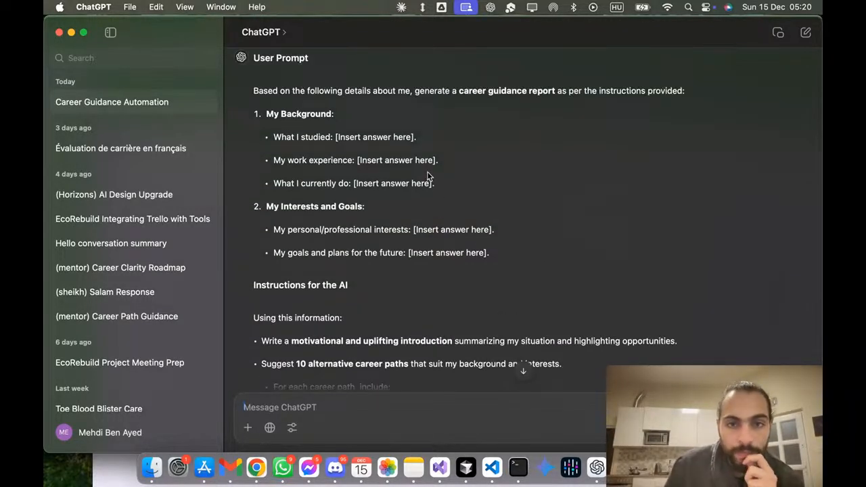
# Step: Copy the user prompt from its opening line through the goals and plans placeholder, and switch to the Make scenario in Chrome
pyautogui.moveTo(256, 95); pyautogui.dragTo(504, 250)
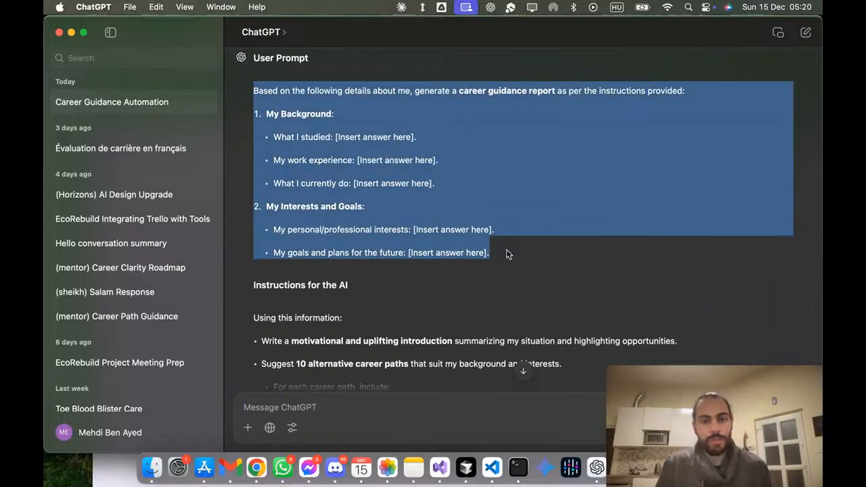
pyautogui.press('super+Tab')
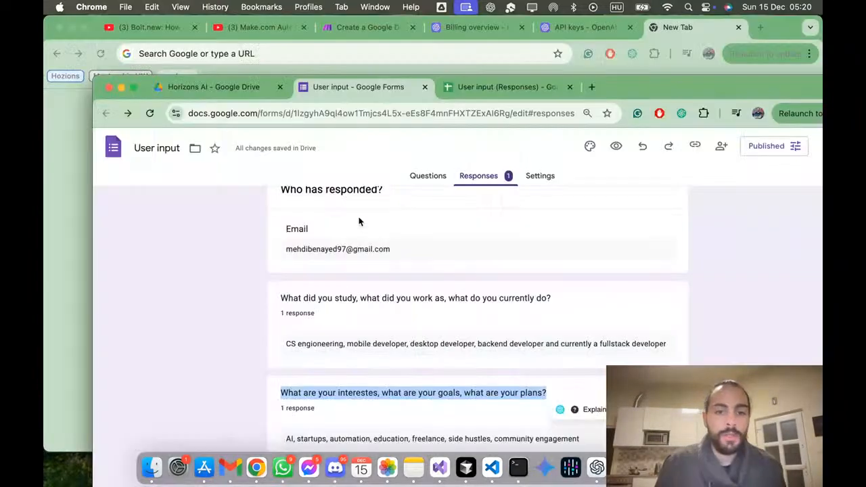
pyautogui.click(355, 27)
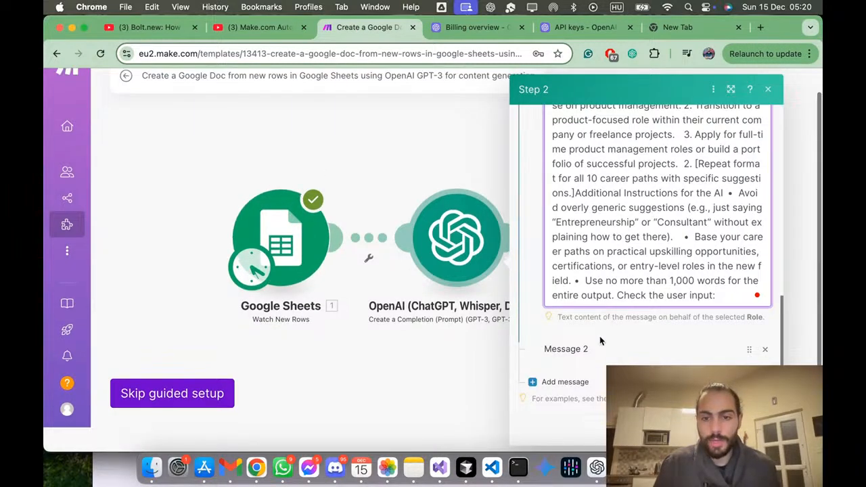
# Step: Try to open Message 2 in the OpenAI step, and replace it with a newly added message
pyautogui.click(597, 355)
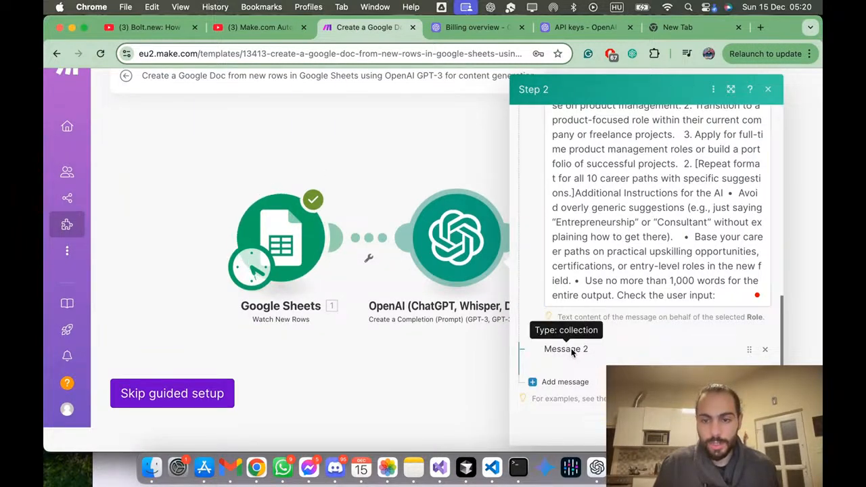
pyautogui.scroll(3, 640, 277)
pyautogui.scroll(-3, 640, 277)
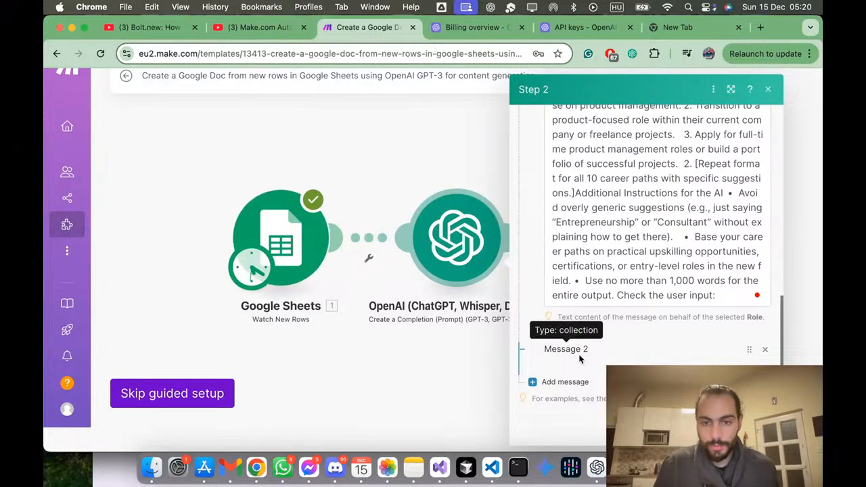
pyautogui.scroll(10, 576, 349)
pyautogui.scroll(-3, 574, 339)
pyautogui.scroll(-5, 574, 338)
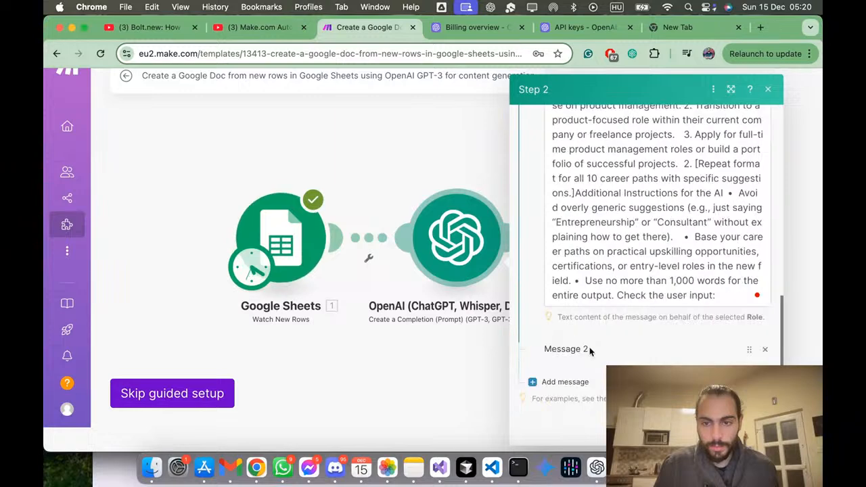
pyautogui.click(764, 350)
pyautogui.click(566, 382)
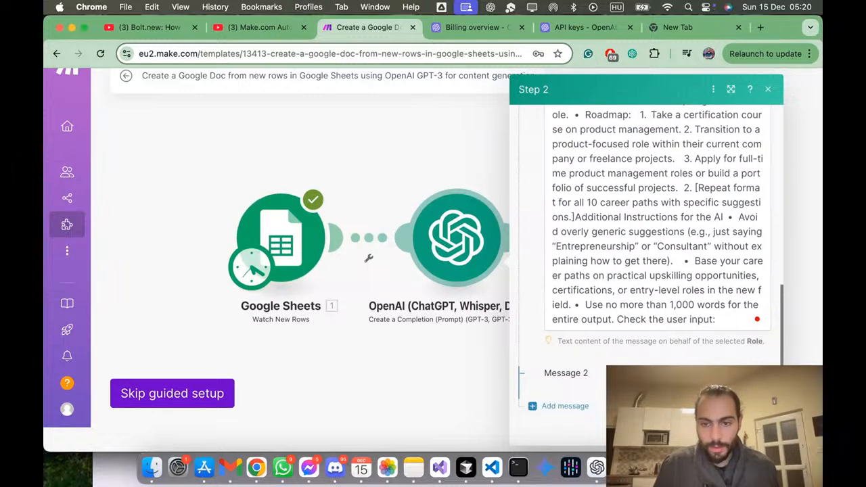
# Step: Continue to the Google Docs step and go back to the message list of the OpenAI step
pyautogui.tripleClick(582, 348)
pyautogui.scroll(5, 723, 259)
pyautogui.scroll(10, 723, 259)
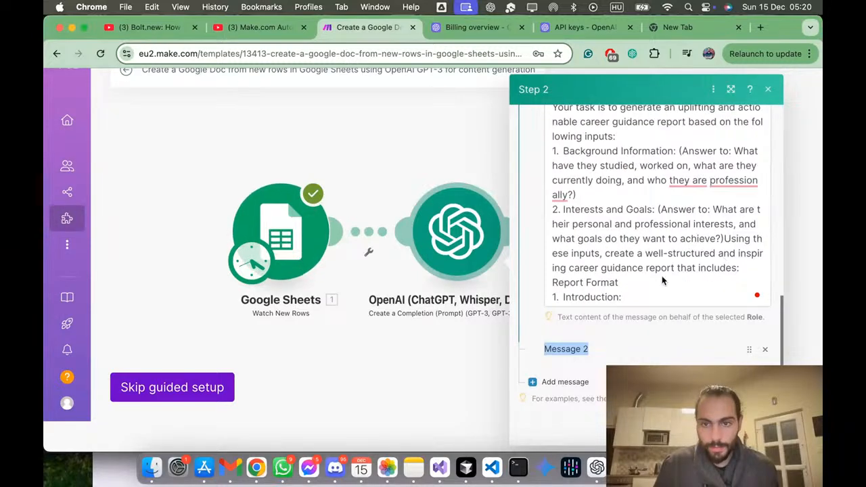
pyautogui.scroll(10, 557, 281)
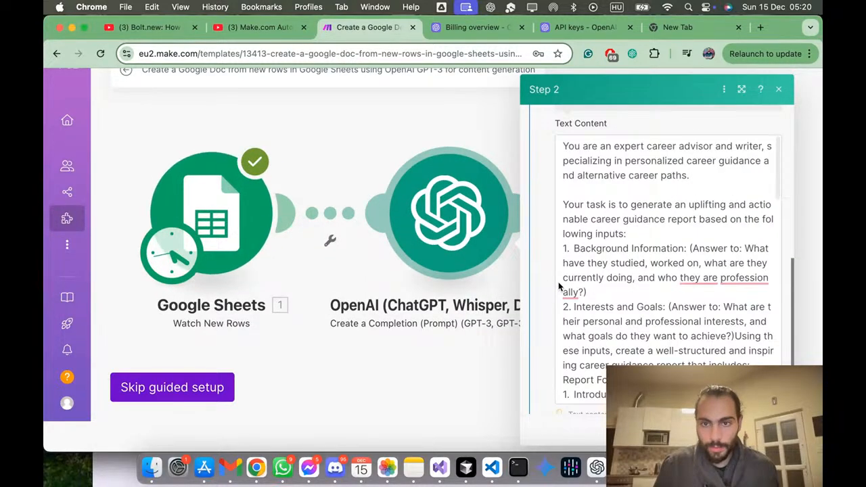
pyautogui.scroll(-3, 365, 305)
pyautogui.scroll(1, 603, 251)
pyautogui.scroll(5, 602, 252)
pyautogui.scroll(-3, 602, 250)
pyautogui.click(708, 430)
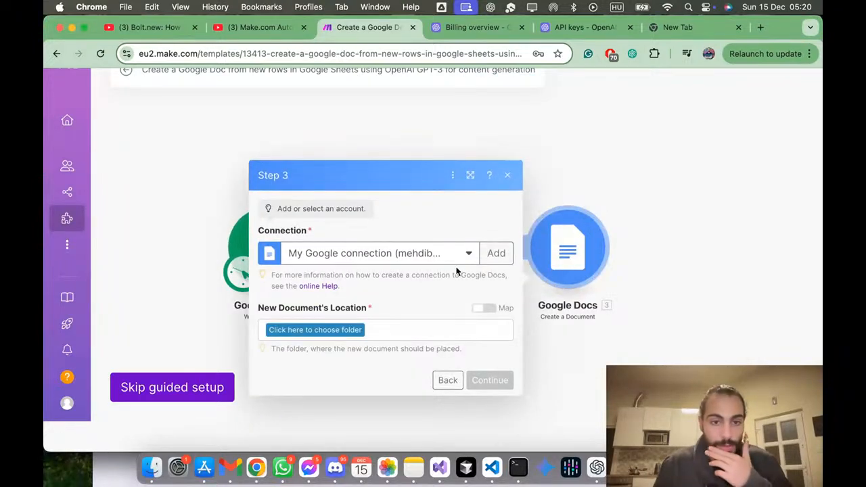
pyautogui.click(447, 380)
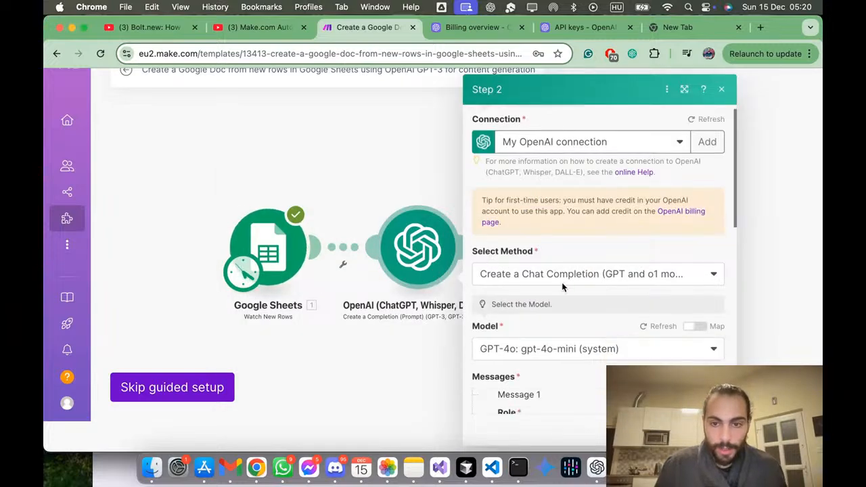
pyautogui.scroll(-5, 562, 282)
pyautogui.scroll(-5, 563, 283)
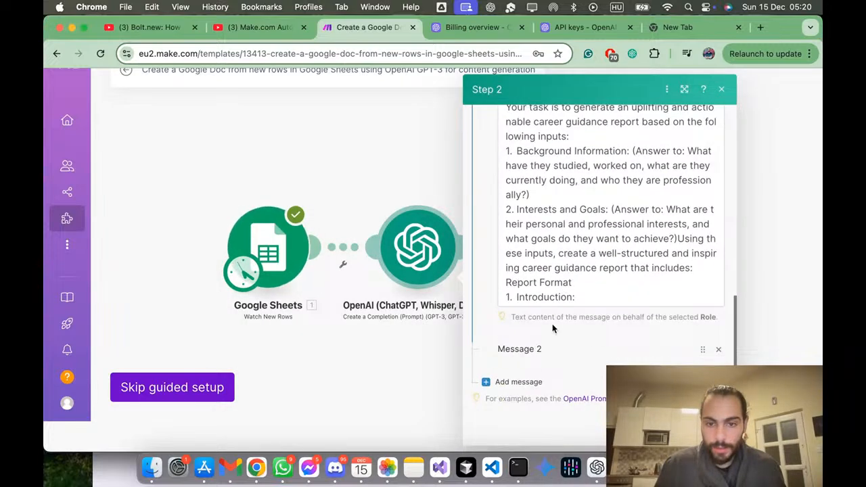
# Step: Add a third message to the OpenAI step and choose its role
pyautogui.click(518, 382)
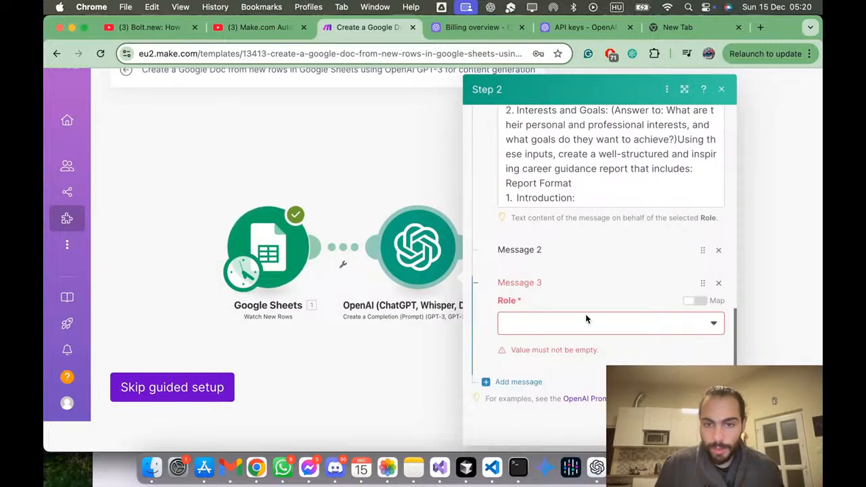
pyautogui.click(708, 325)
pyautogui.click(714, 343)
pyautogui.click(674, 362)
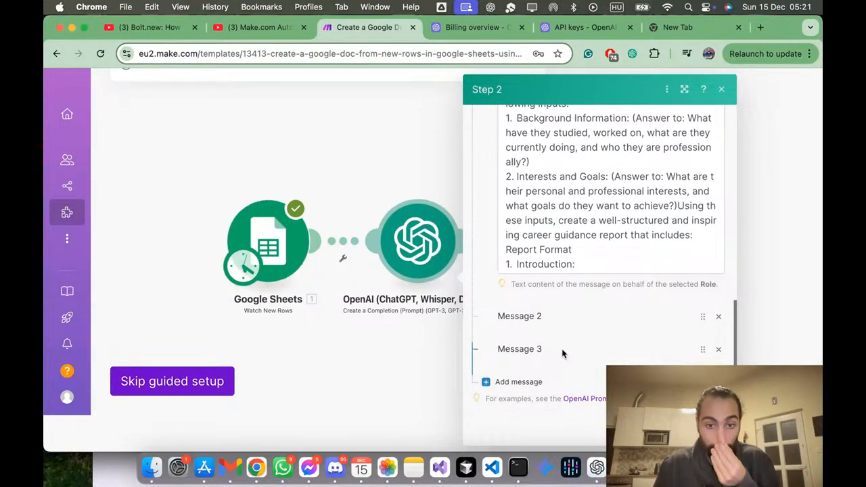
# Step: Delete Message 3 and Message 2 from the OpenAI step and add a new message after Message 1
pyautogui.click(719, 350)
pyautogui.click(719, 357)
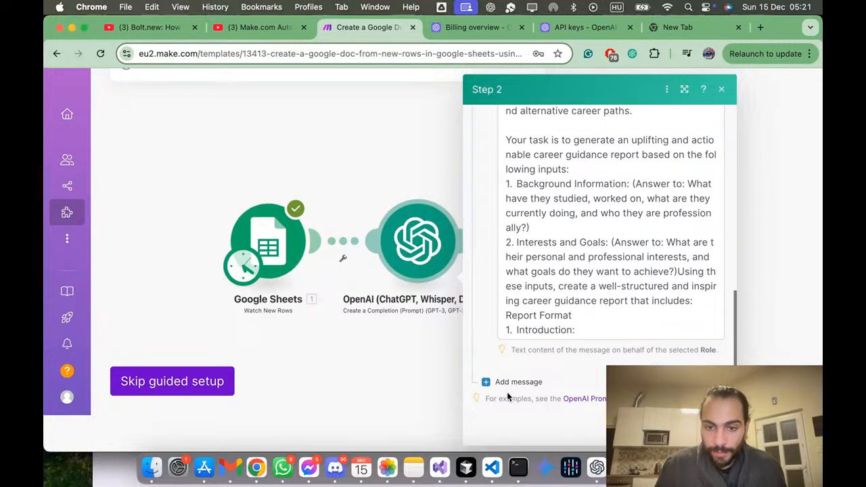
pyautogui.click(508, 385)
pyautogui.scroll(-1, 521, 384)
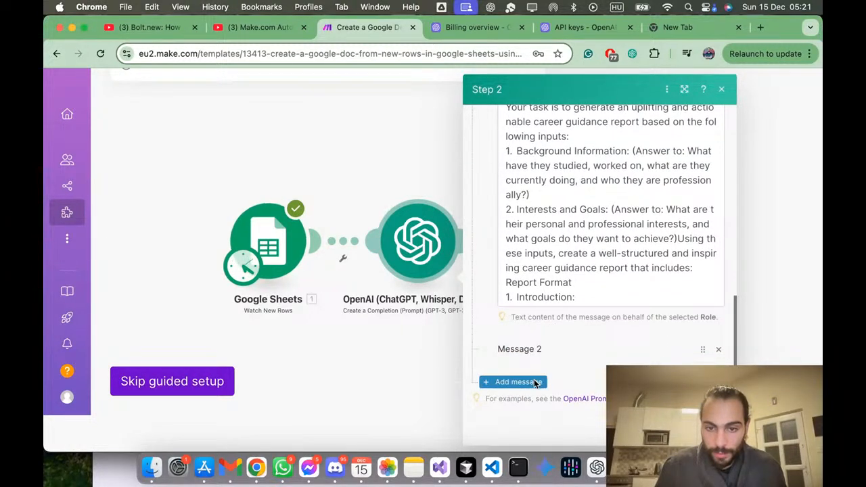
# Step: Try to add Message 3 and Message 4 to the OpenAI step, and choose the User role for Message 4
pyautogui.click(518, 382)
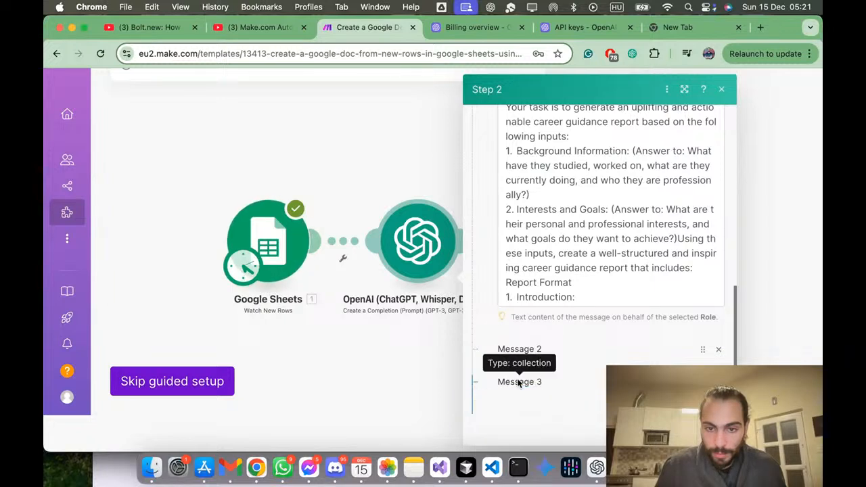
pyautogui.scroll(-1, 519, 383)
pyautogui.click(520, 383)
pyautogui.scroll(-2, 570, 360)
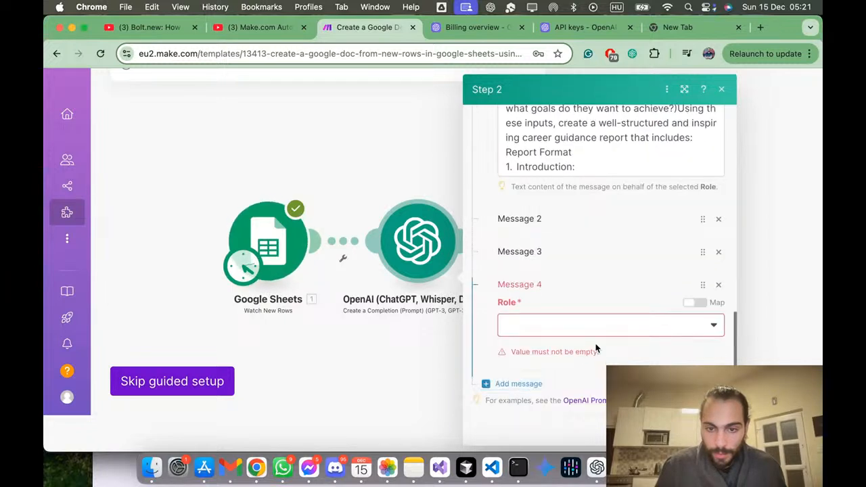
pyautogui.click(652, 334)
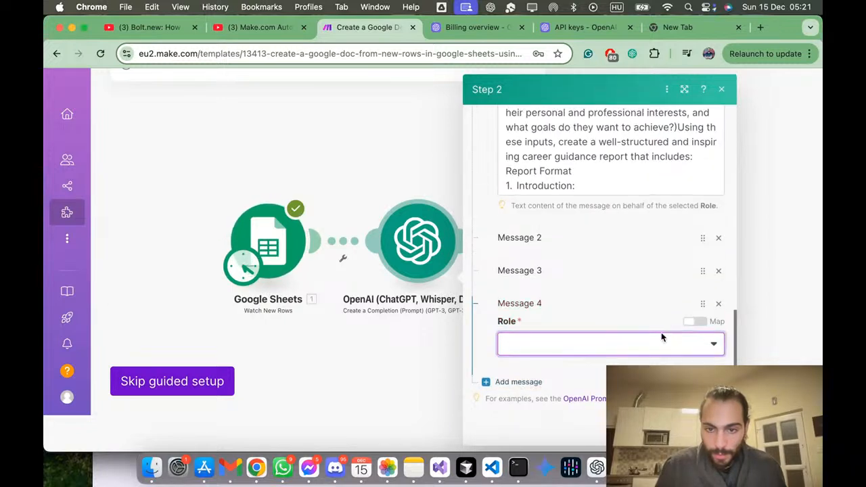
pyautogui.click(692, 346)
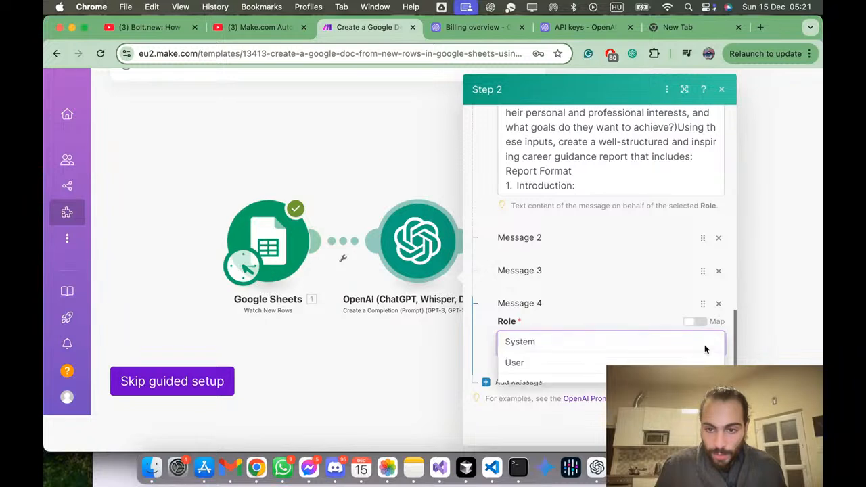
pyautogui.click(593, 363)
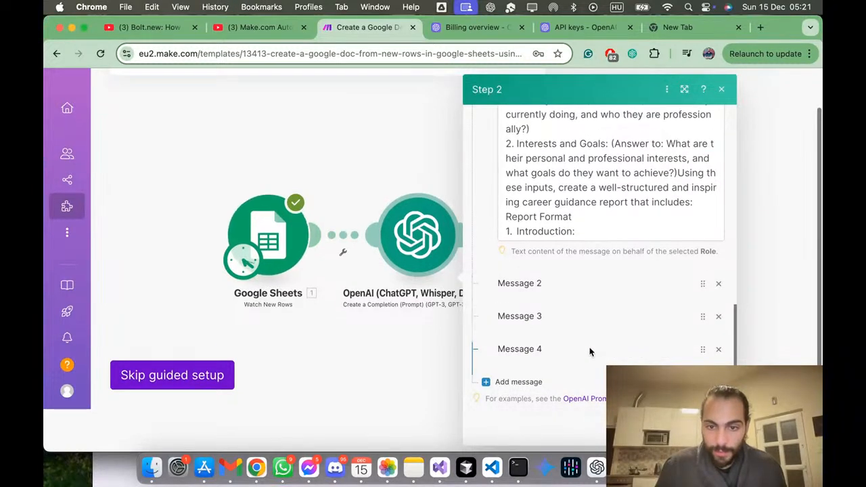
# Step: Delete Message 2, Message 3 and Message 4 from the OpenAI step, keeping only Message 1
pyautogui.click(721, 283)
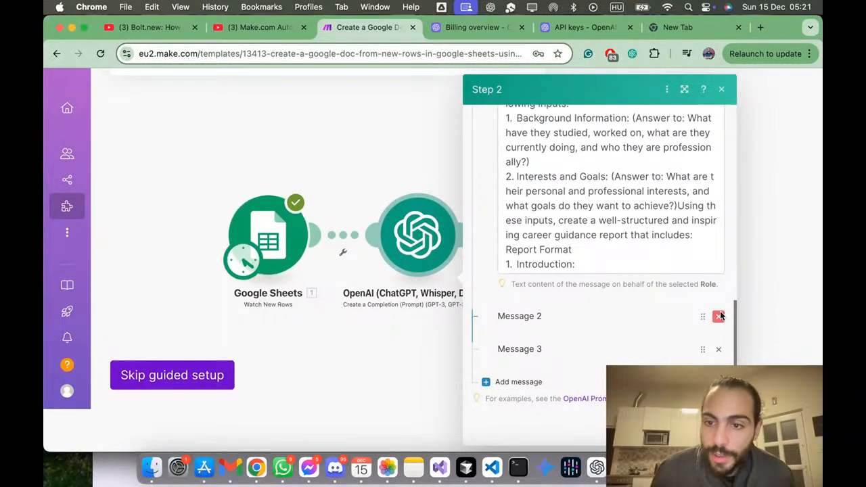
pyautogui.click(721, 315)
pyautogui.click(721, 348)
# Step: Complete Message 1 with the remaining report instructions, the line "Check the user input:" and the user prompt beginning "Based on the following details about me"
pyautogui.click(589, 330)
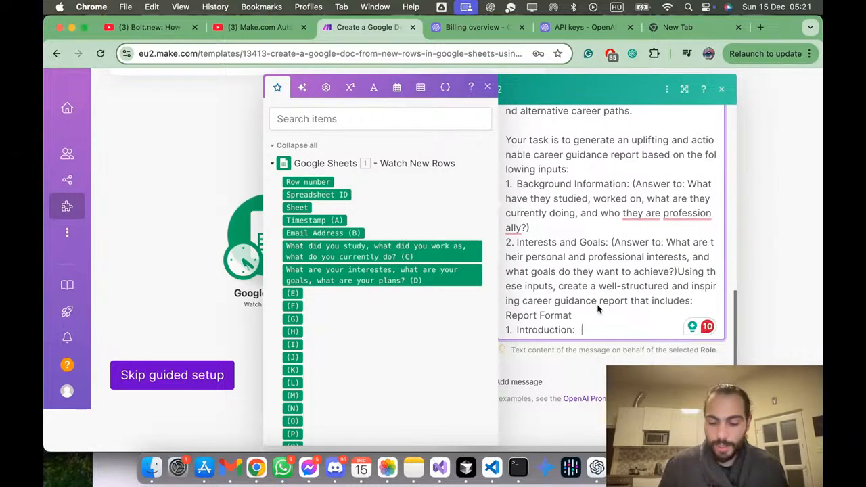
pyautogui.press('Return')
pyautogui.press('super+v')
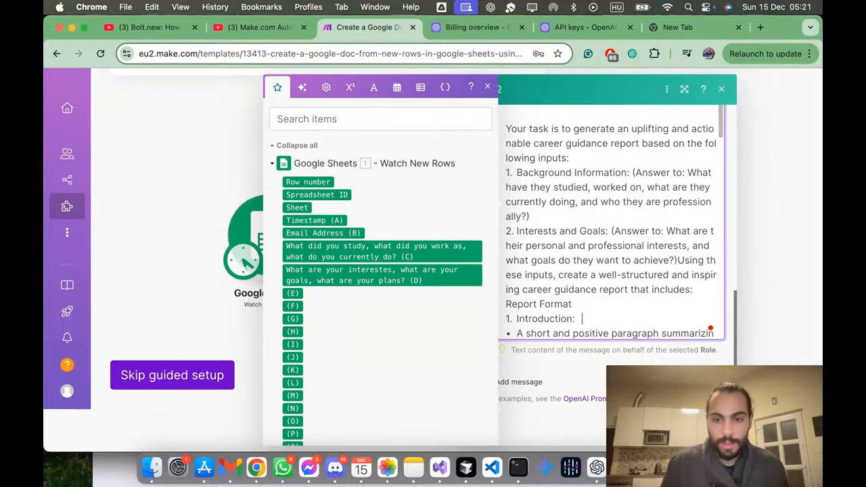
pyautogui.scroll(-10, 599, 305)
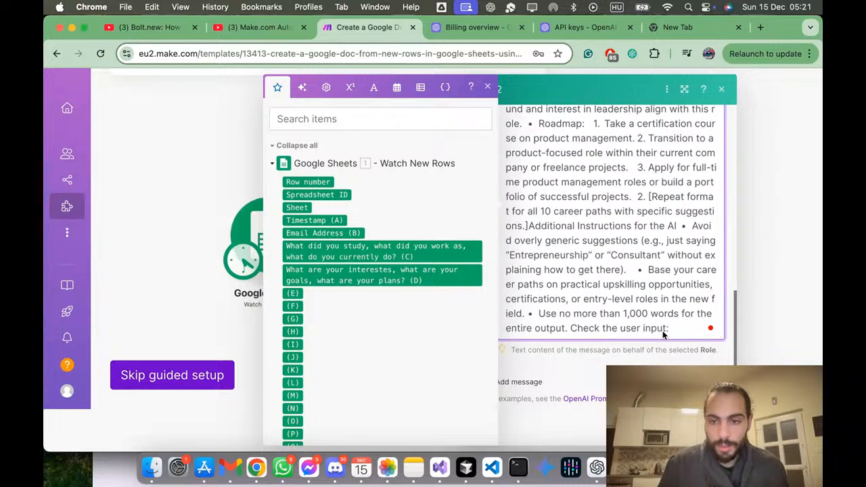
pyautogui.scroll(-1, 670, 331)
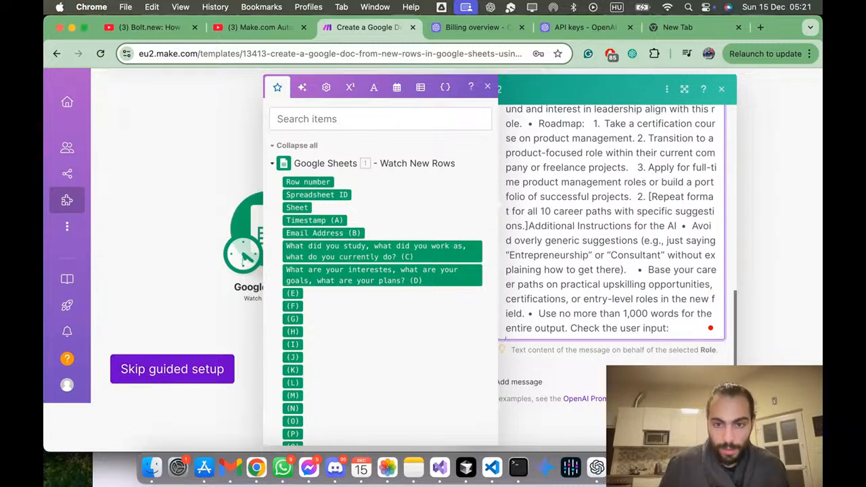
pyautogui.write('Based on the following details about me, generate a career guidance report as per the instructions provided: 1. My Background: • What I studied: [Insert answer here]. • My work experience: [Insert answer here]. • What I currently do: [Insert answer here]. 2. My Interests and Goals: • My personal/professional interests: [Insert answer here]. • My goals and plans for the future: [Insert answer here].')
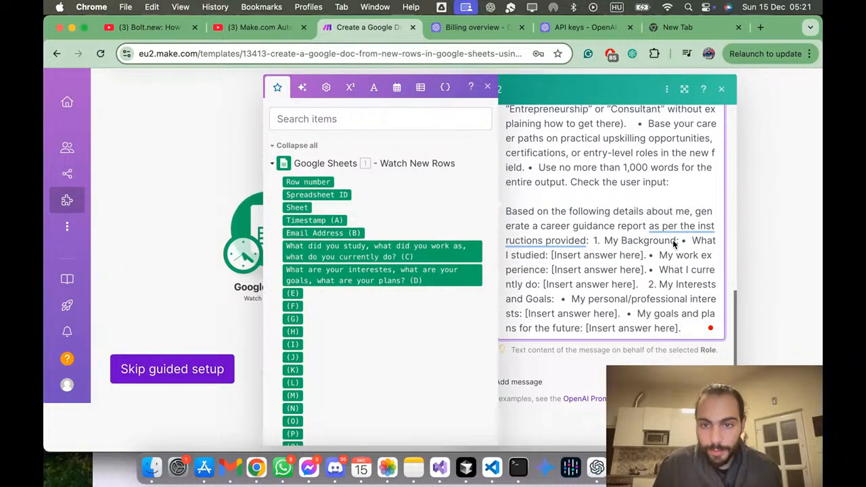
# Step: Replace the My Background placeholders with the line "This is my answer to this question:" and a "Q:" line, putting each numbered section on its own line
pyautogui.moveTo(686, 241); pyautogui.dragTo(649, 287)
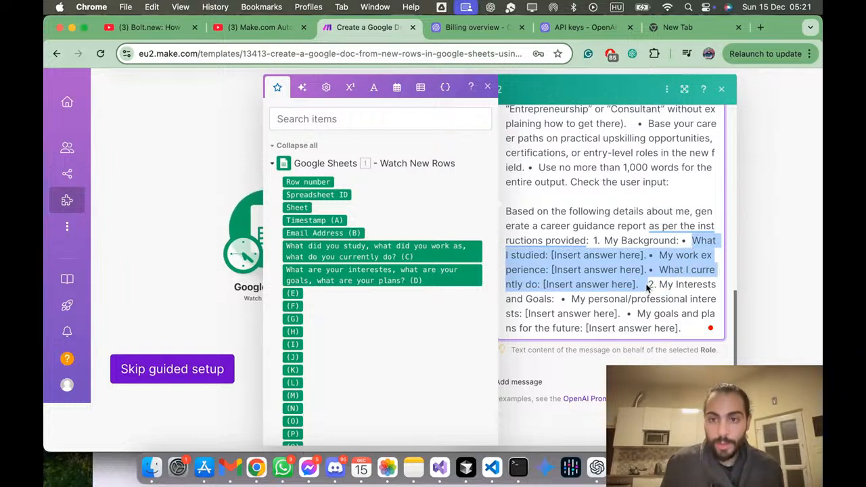
pyautogui.press('BackSpace')
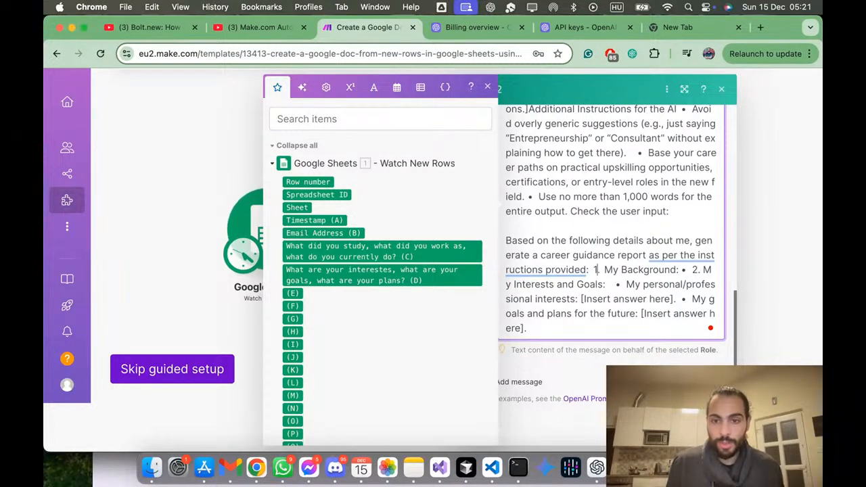
pyautogui.press('Return')
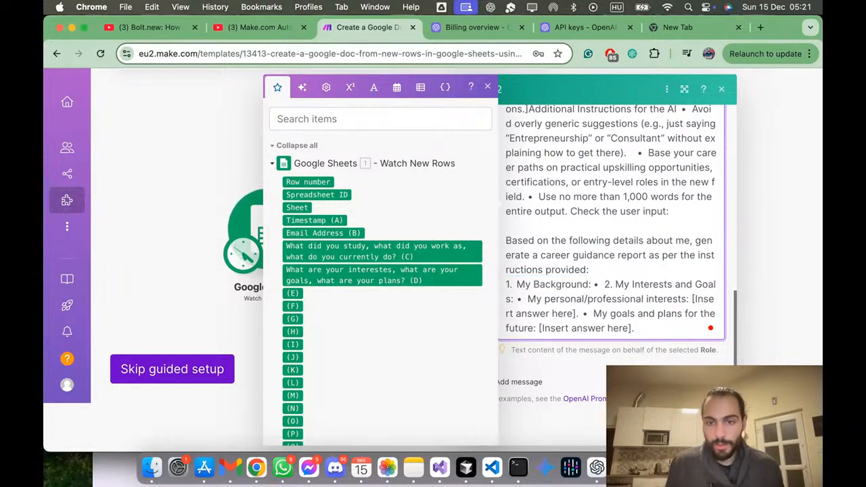
pyautogui.press('Return')
pyautogui.press('Return')
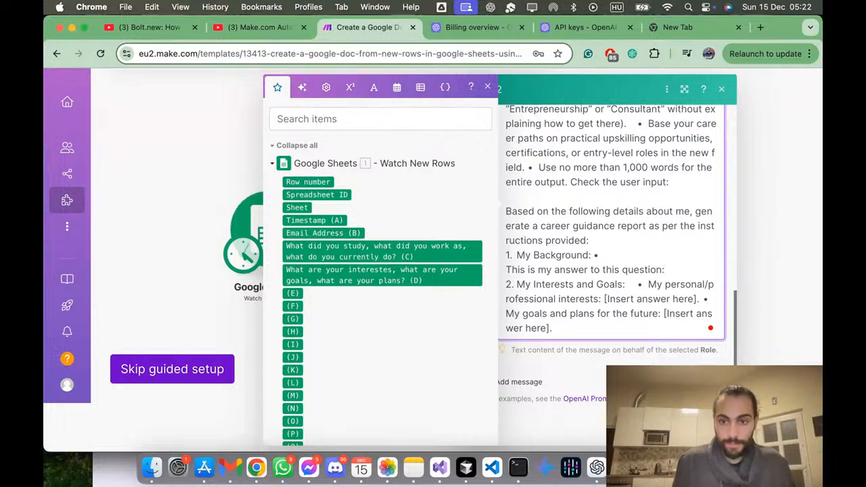
pyautogui.press('Return')
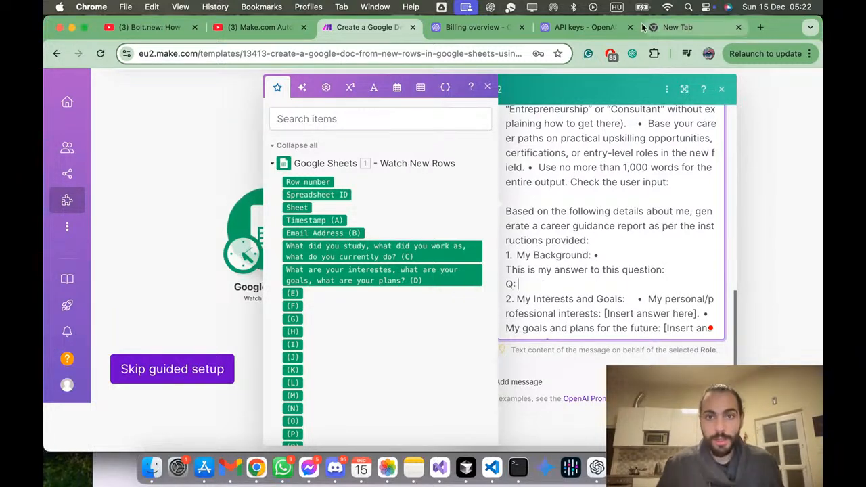
# Step: Copy the question "What did you study, what did you work as, what do you currently do?" from the form responses into the "Q:" line
pyautogui.hotkey('ctrl', 'Up')
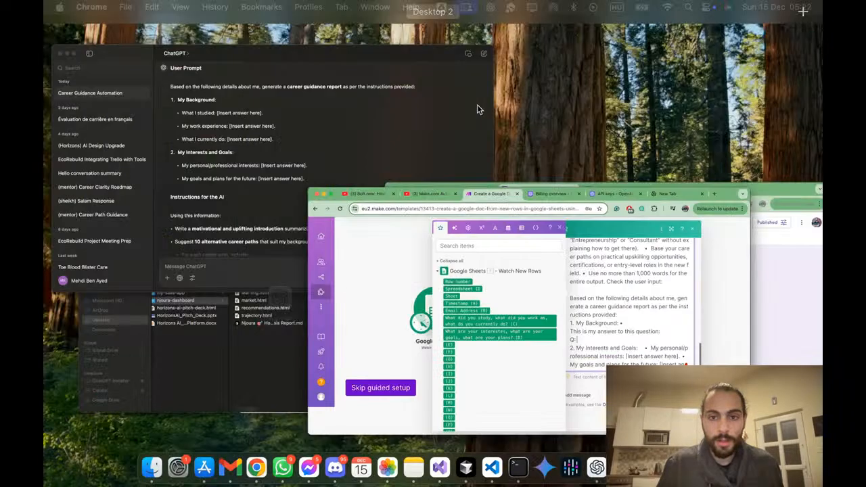
pyautogui.click(294, 241)
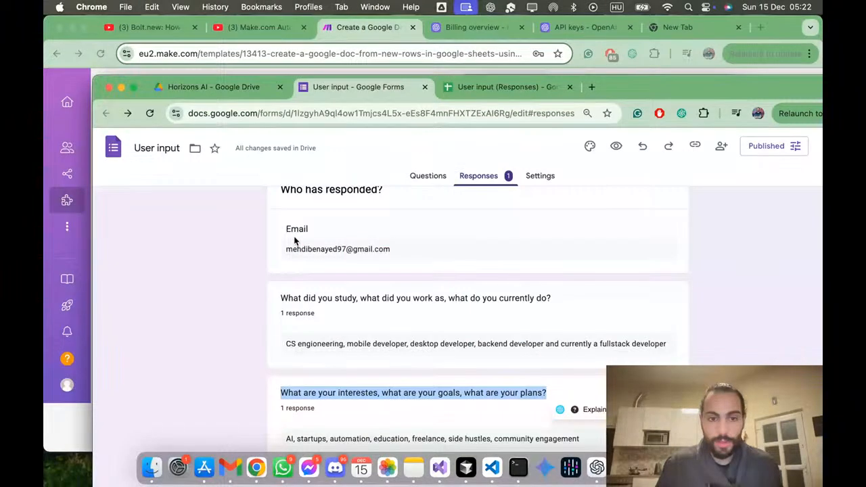
pyautogui.moveTo(281, 299); pyautogui.dragTo(547, 305)
pyautogui.press('super+c')
pyautogui.hotkey('ctrl', 'Up')
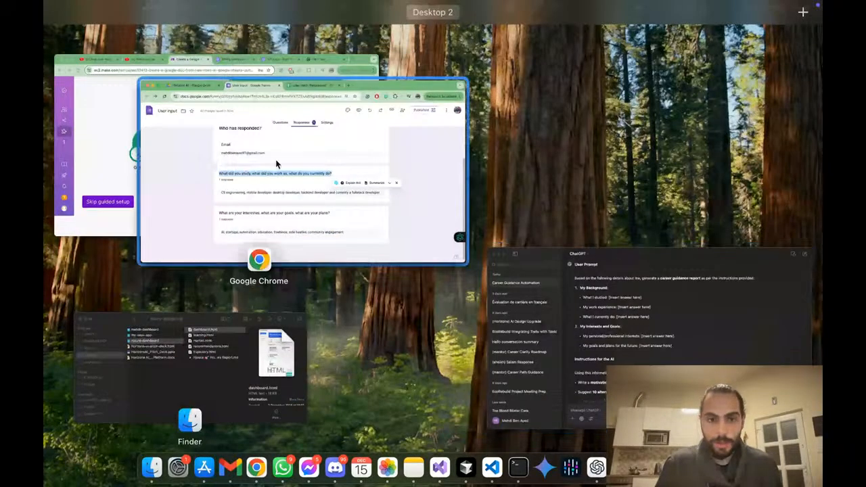
pyautogui.click(106, 139)
pyautogui.press('super+v')
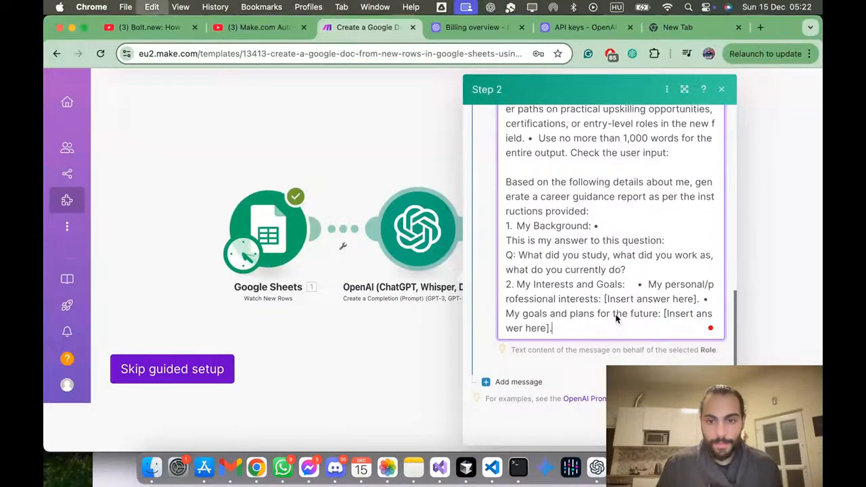
# Step: Add an "A:" line below the background question and insert the Google Sheets column C answer
pyautogui.click(626, 270)
pyautogui.press('Return')
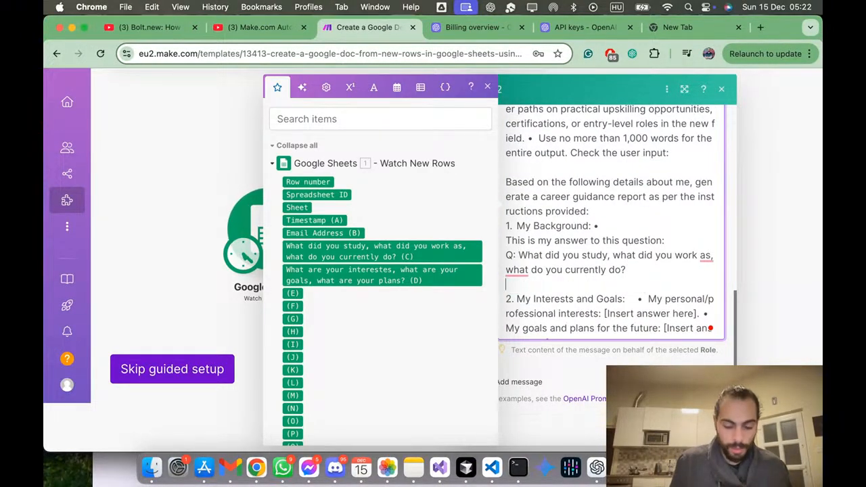
pyautogui.write('A:')
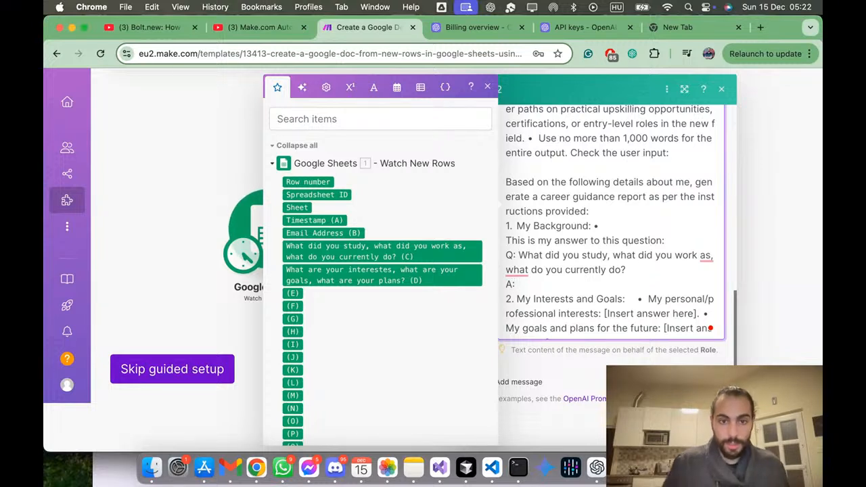
pyautogui.click(379, 251)
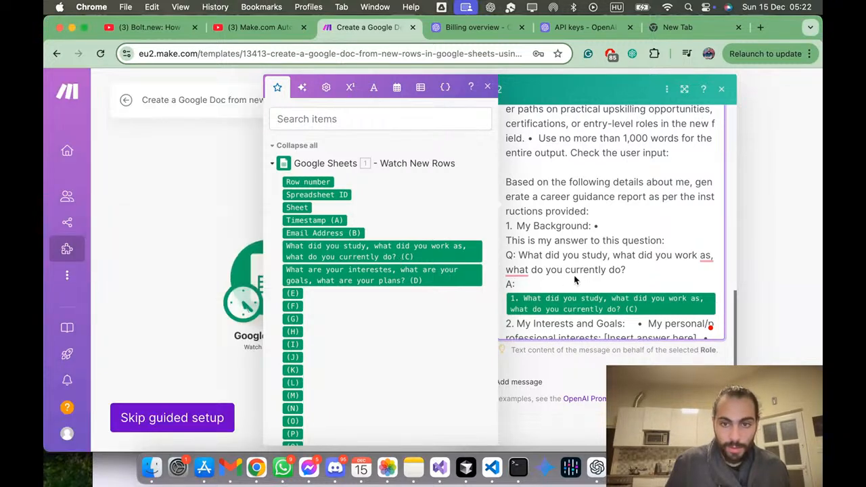
# Step: Replace the My Interests and Goals placeholders with a copy of the background section's answer intro, "Q:" and "A:" lines
pyautogui.scroll(-2, 575, 271)
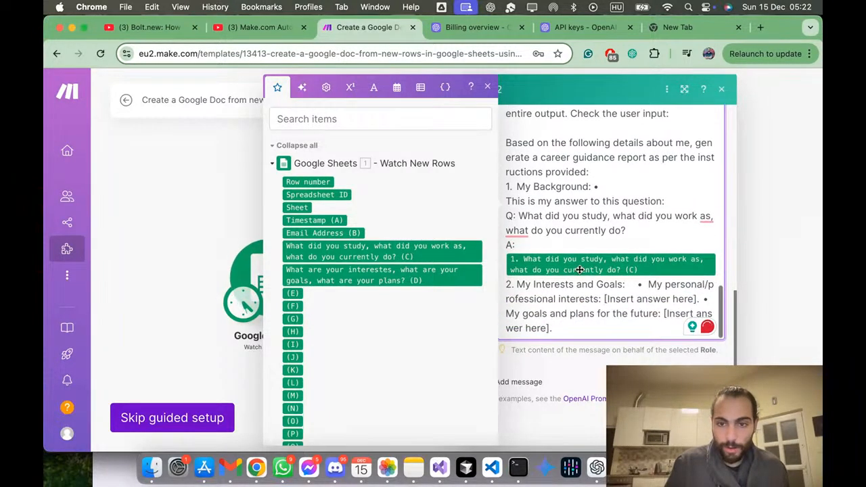
pyautogui.moveTo(649, 285); pyautogui.dragTo(651, 326)
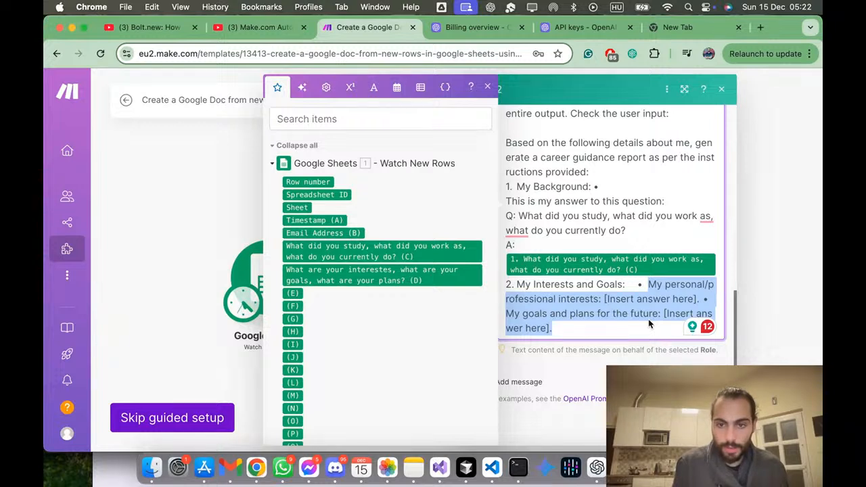
pyautogui.press('BackSpace')
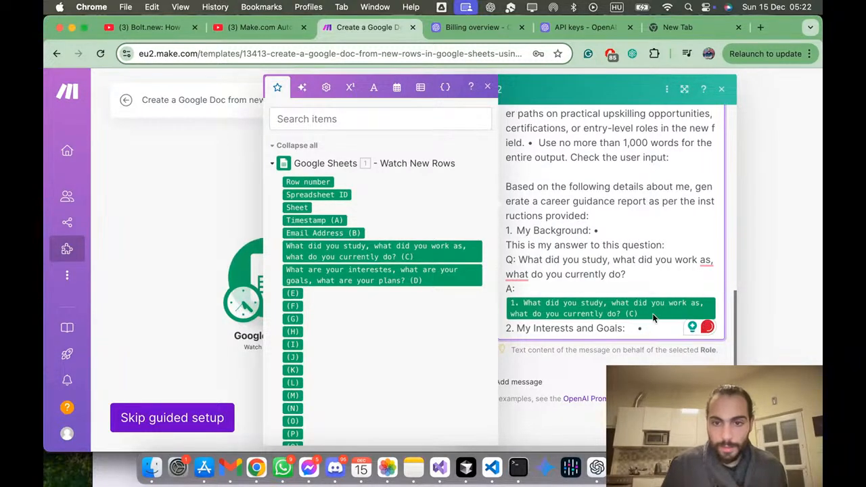
pyautogui.moveTo(609, 233); pyautogui.dragTo(651, 289)
pyautogui.press('super+c')
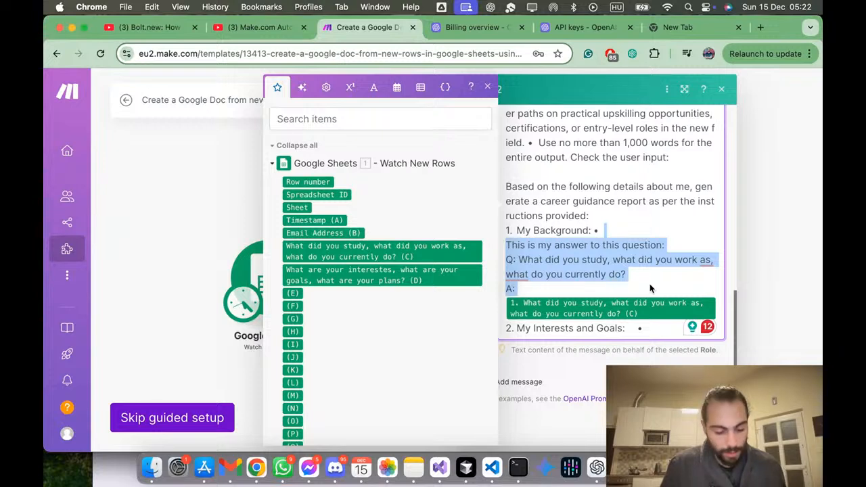
pyautogui.click(654, 330)
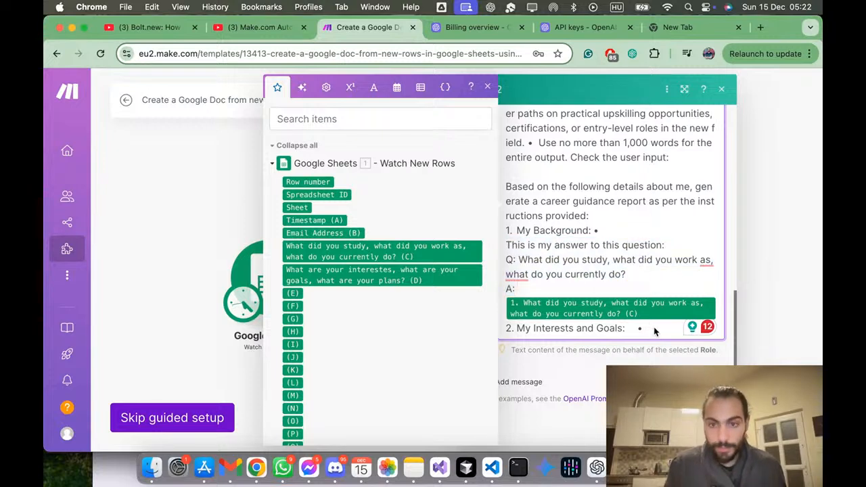
pyautogui.press('super+v')
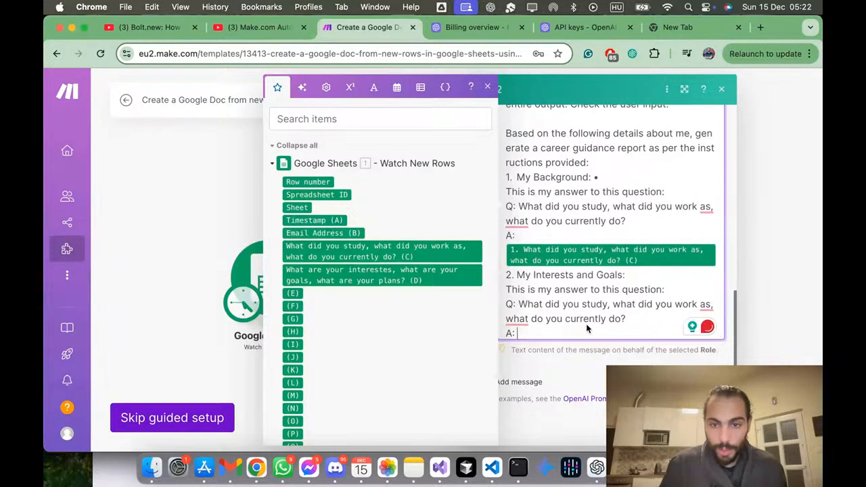
# Step: Replace the question under My Interests and Goals with the form's "What are your interestes, what are your goals, what are your plans?"
pyautogui.hotkey('ctrl', 'Up')
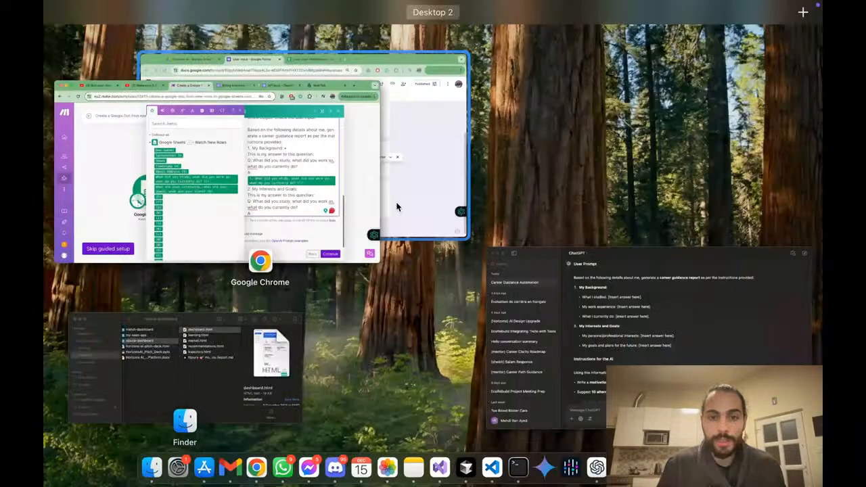
pyautogui.click(397, 207)
pyautogui.moveTo(281, 393); pyautogui.dragTo(547, 413)
pyautogui.hotkey('ctrl', 'c')
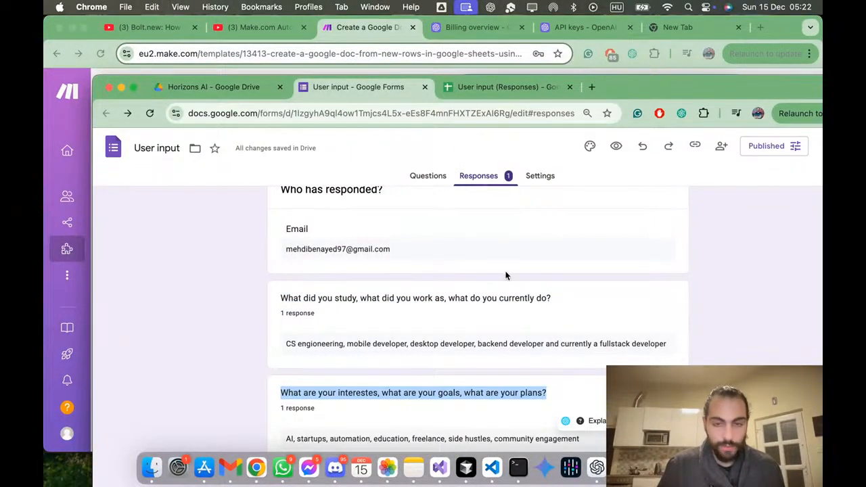
pyautogui.hotkey('ctrl', 'Up')
pyautogui.click(515, 234)
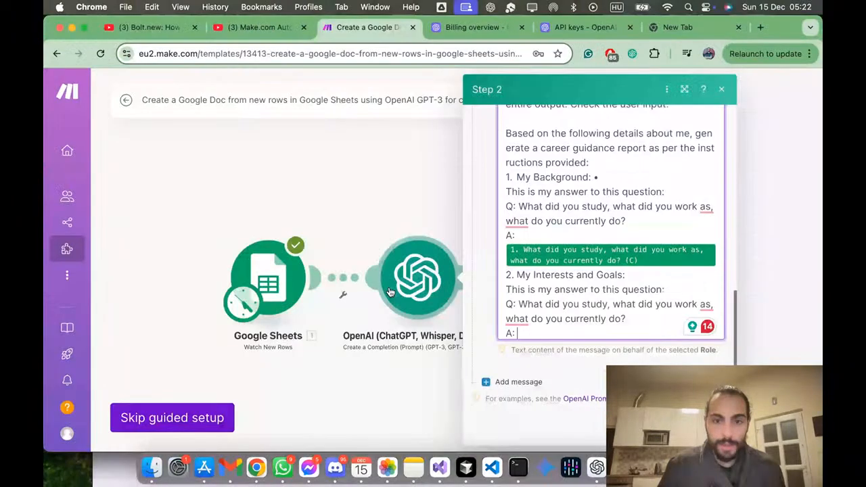
pyautogui.moveTo(519, 305); pyautogui.dragTo(622, 324)
pyautogui.hotkey('ctrl', 'v')
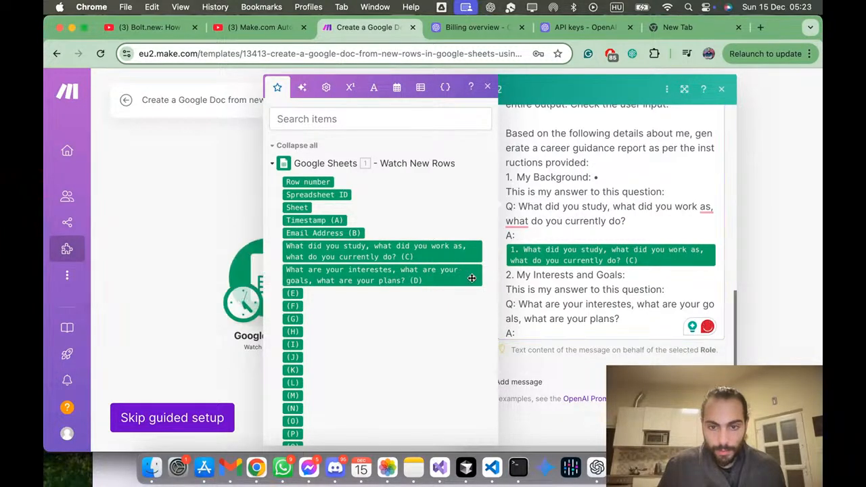
# Step: Insert the Google Sheets column D answer after the last "A:", keeping only one copy of the field
pyautogui.scroll(-2, 544, 328)
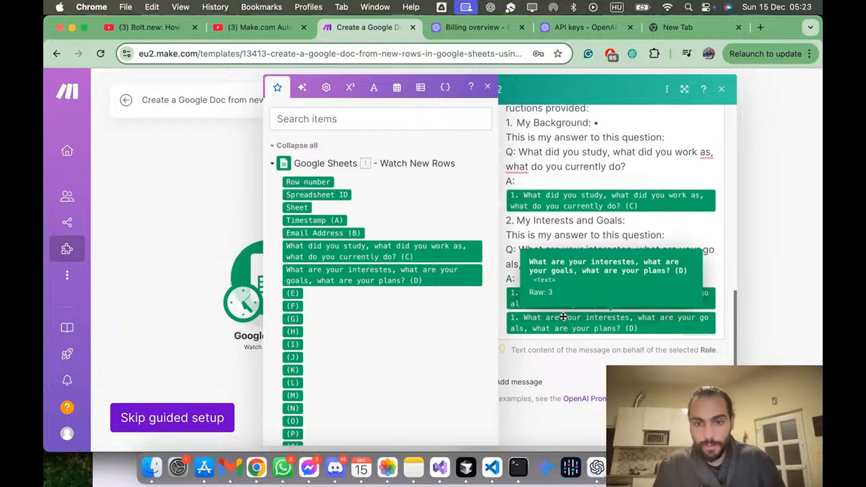
pyautogui.click(563, 316)
pyautogui.press('BackSpace')
pyautogui.scroll(-1, 566, 310)
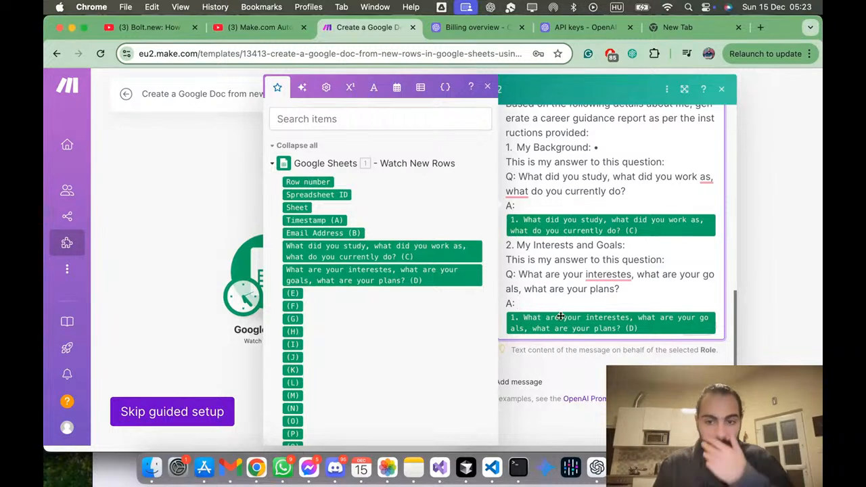
# Step: Complete the OpenAI step and keep the existing Google connection selected for the Google Docs step
pyautogui.click(704, 430)
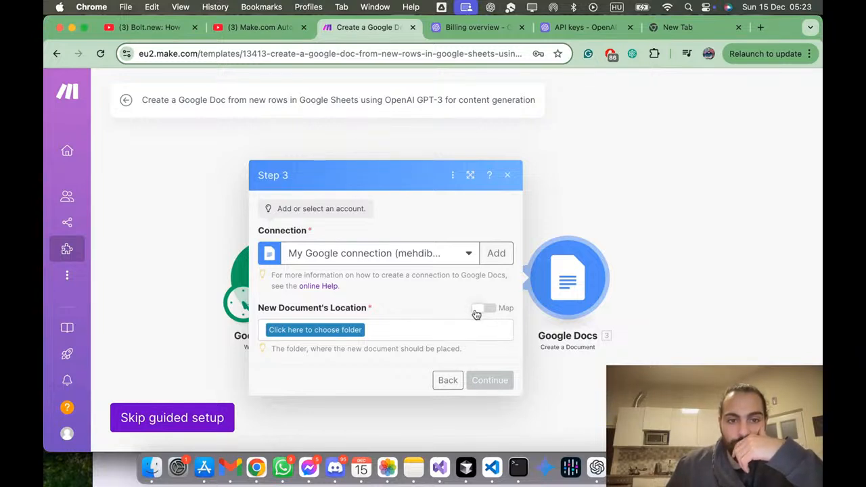
pyautogui.click(387, 263)
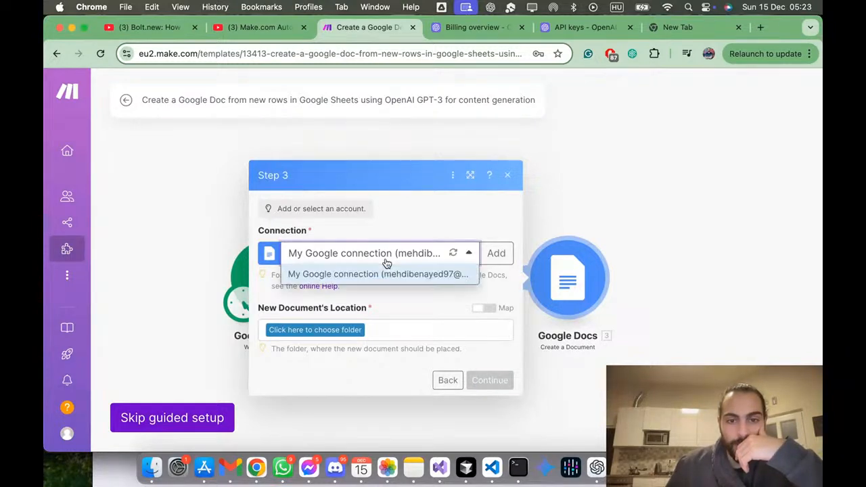
pyautogui.click(386, 264)
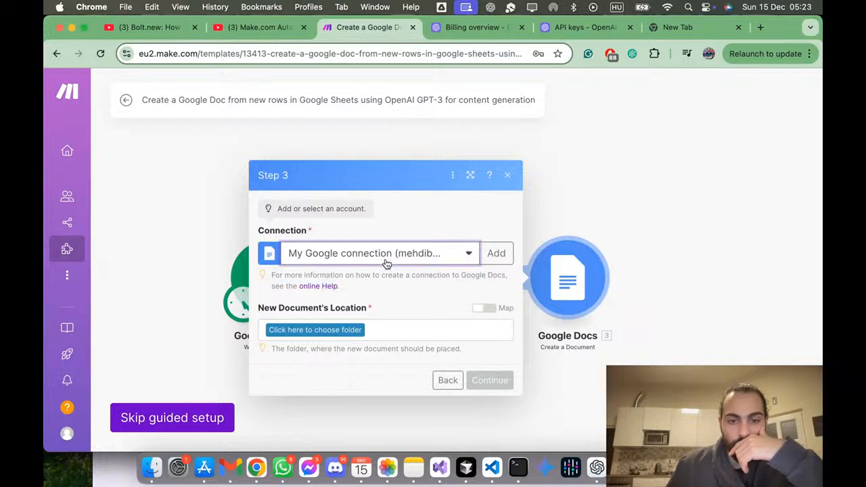
# Step: Set the new document's location to /Professional/Projects/Horizons AI and complete the guided setup
pyautogui.click(358, 331)
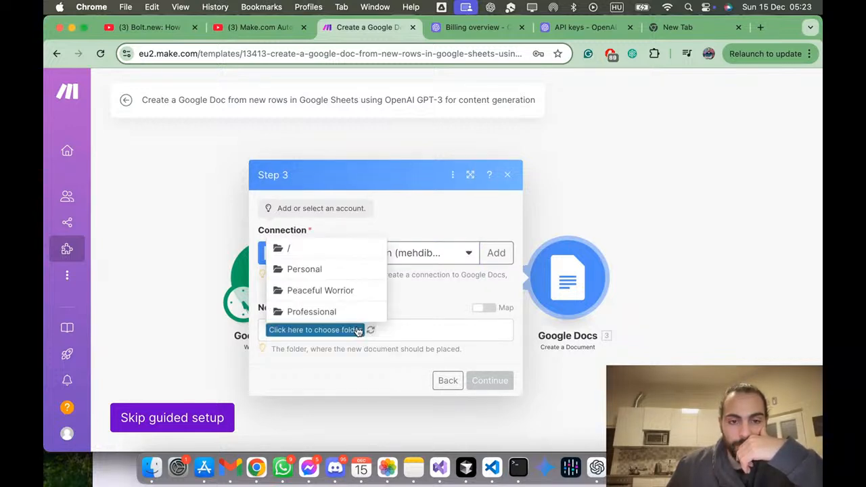
pyautogui.click(328, 312)
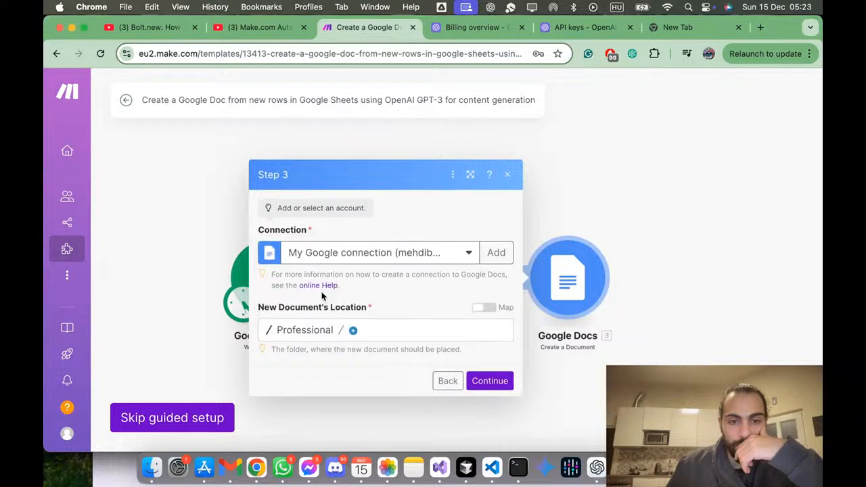
pyautogui.click(353, 330)
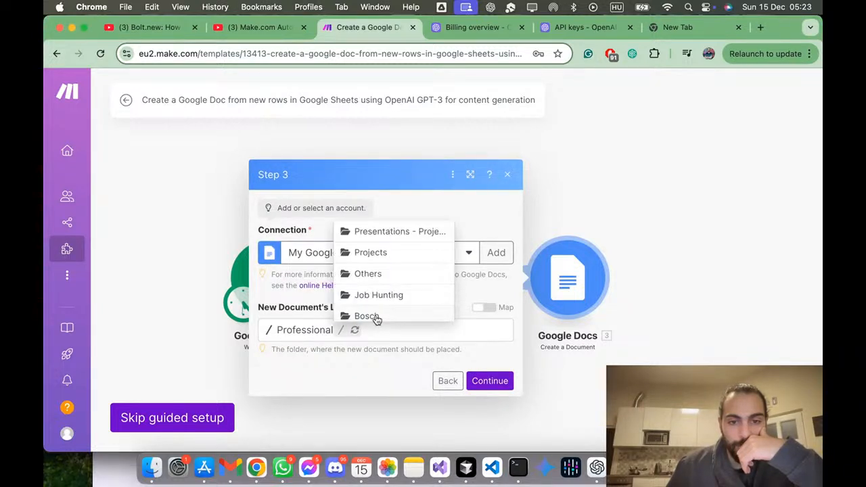
pyautogui.click(401, 254)
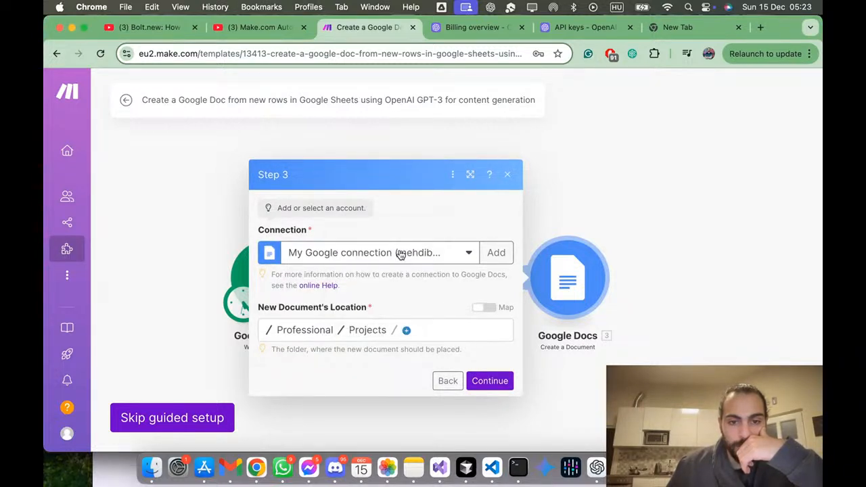
pyautogui.click(407, 331)
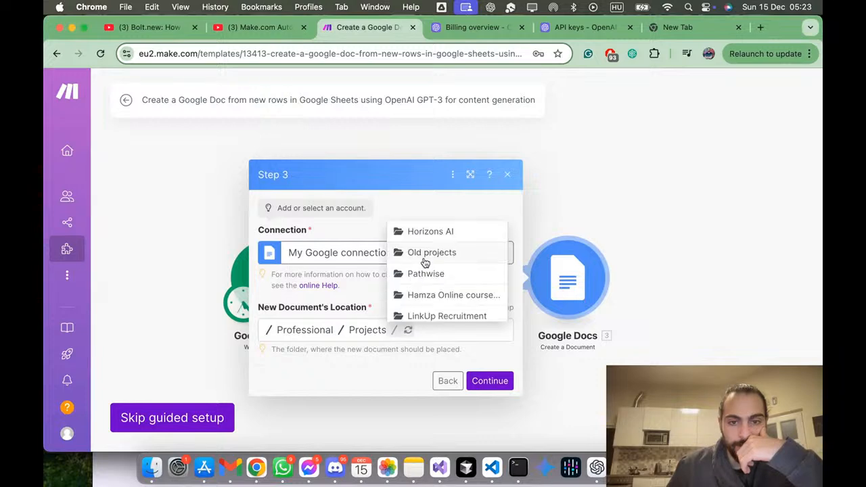
pyautogui.click(436, 236)
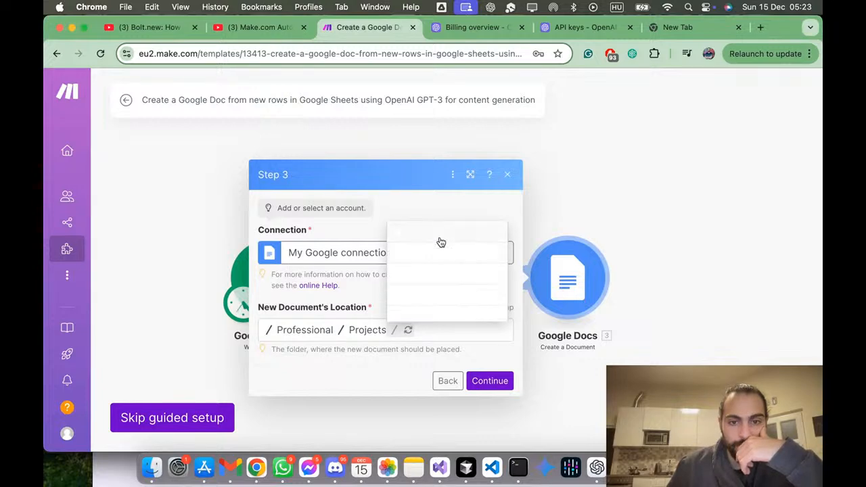
pyautogui.click(489, 382)
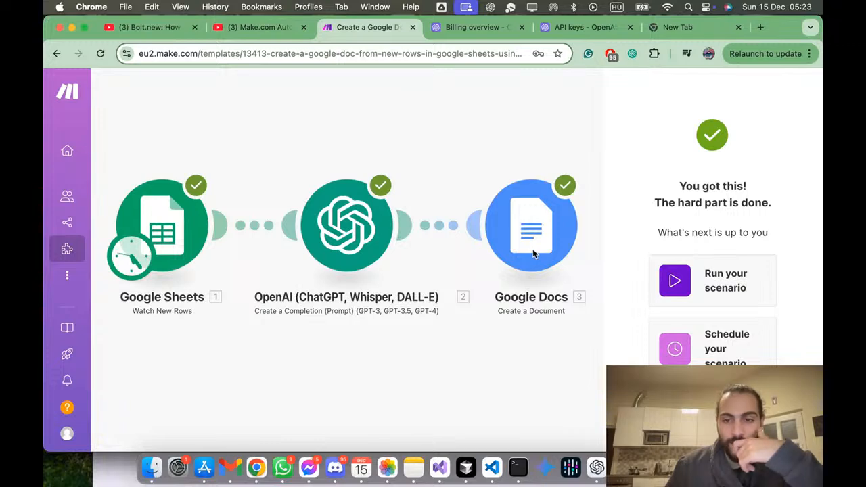
# Step: Open the completed scenario for editing and show the Google Docs module's settings
pyautogui.scroll(-3, 766, 293)
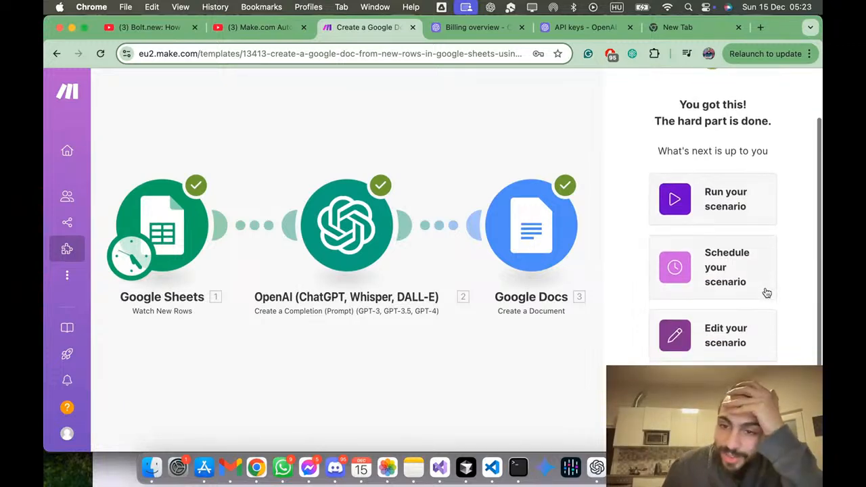
pyautogui.click(748, 331)
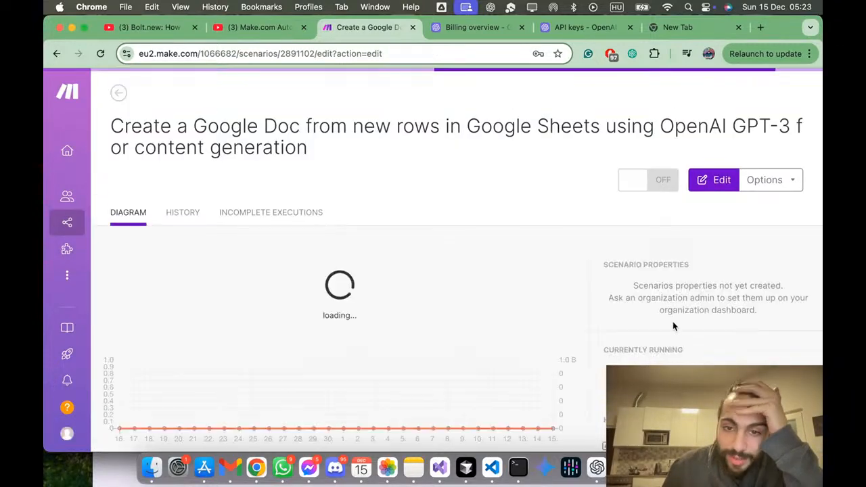
pyautogui.click(667, 249)
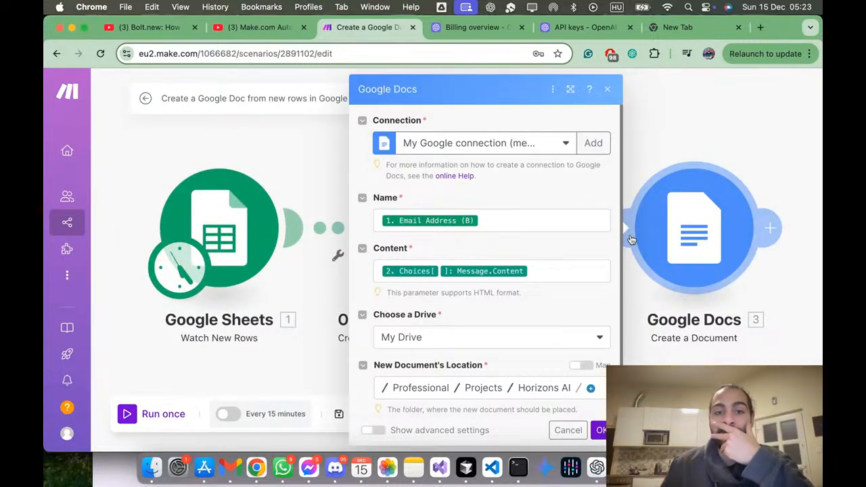
# Step: Examine the Google Docs module's document name, content mapping, drive and location settings
pyautogui.scroll(-1, 563, 229)
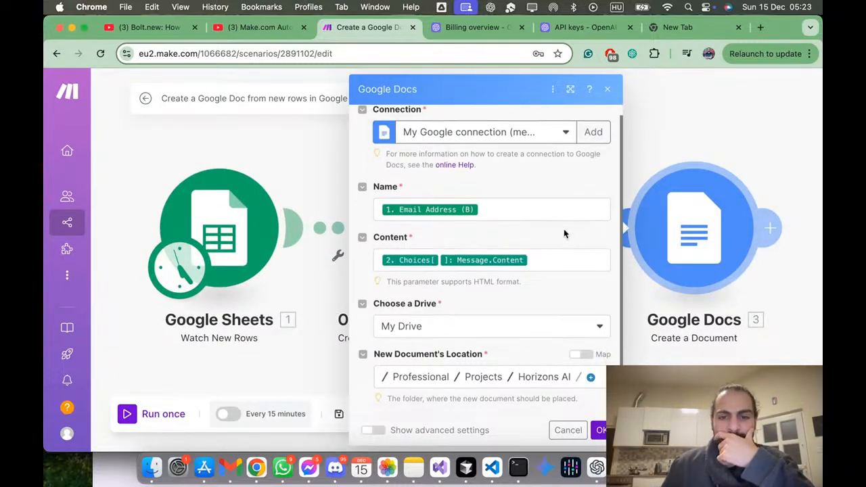
pyautogui.scroll(1, 564, 229)
pyautogui.scroll(-1, 564, 228)
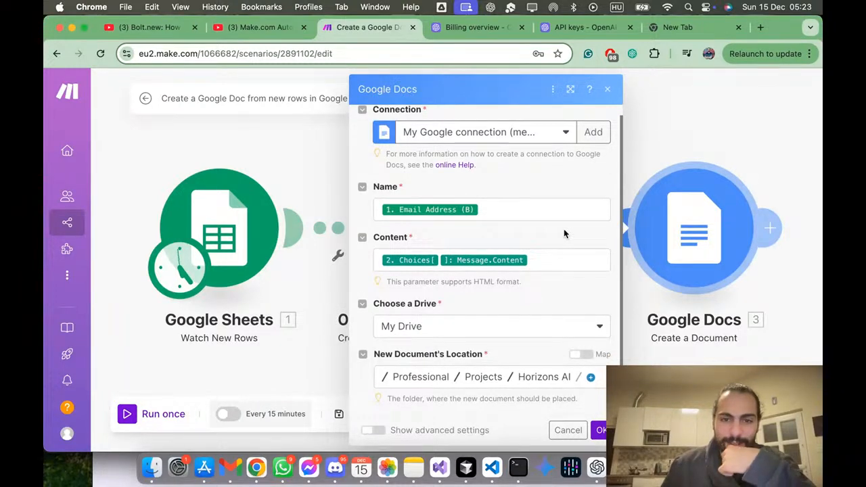
pyautogui.scroll(1, 564, 233)
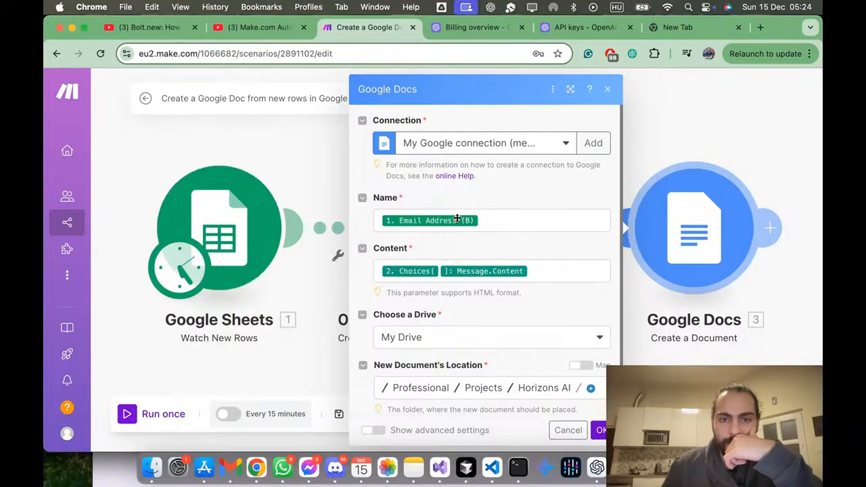
pyautogui.click(513, 226)
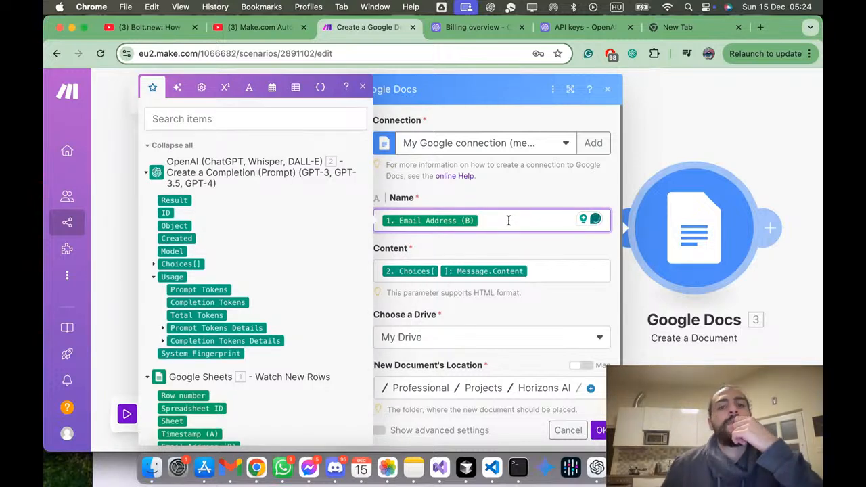
pyautogui.click(525, 262)
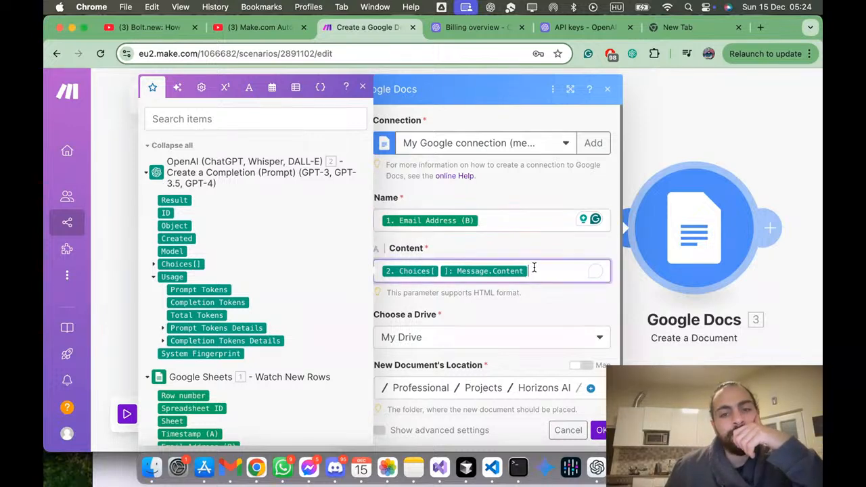
pyautogui.scroll(-1, 519, 249)
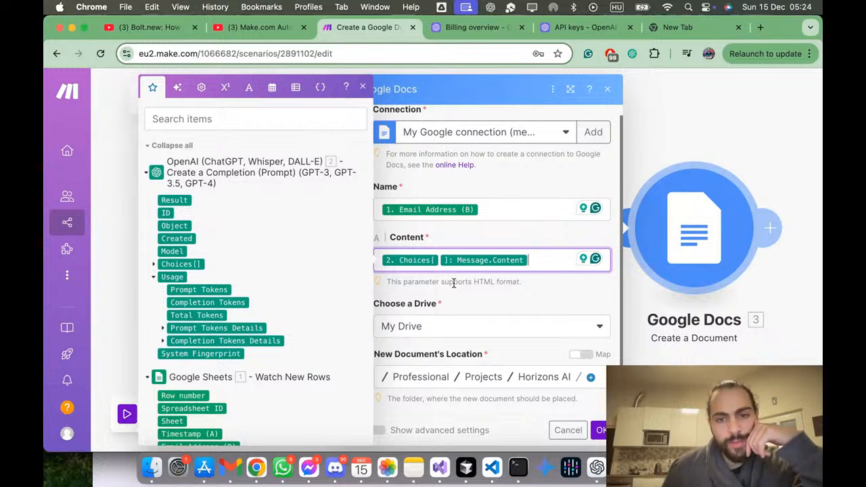
pyautogui.click(569, 277)
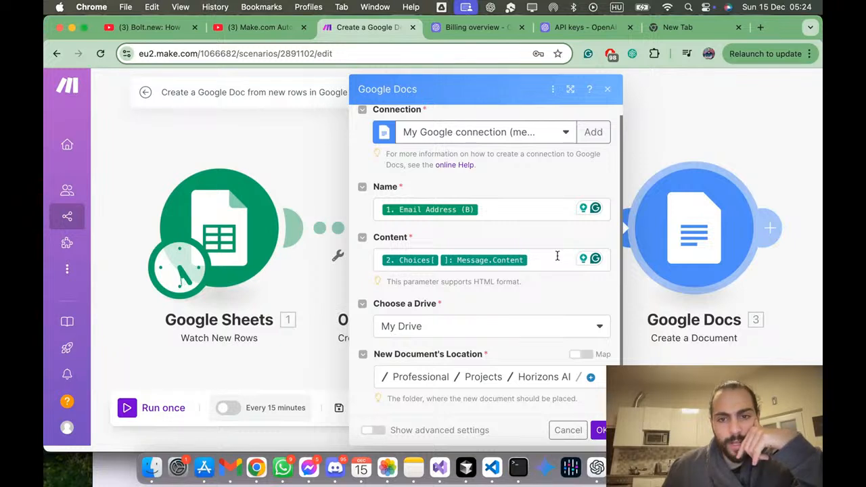
# Step: Try inserting the OpenAI Choices message content into the document's content again, and remove the duplicate field
pyautogui.click(425, 260)
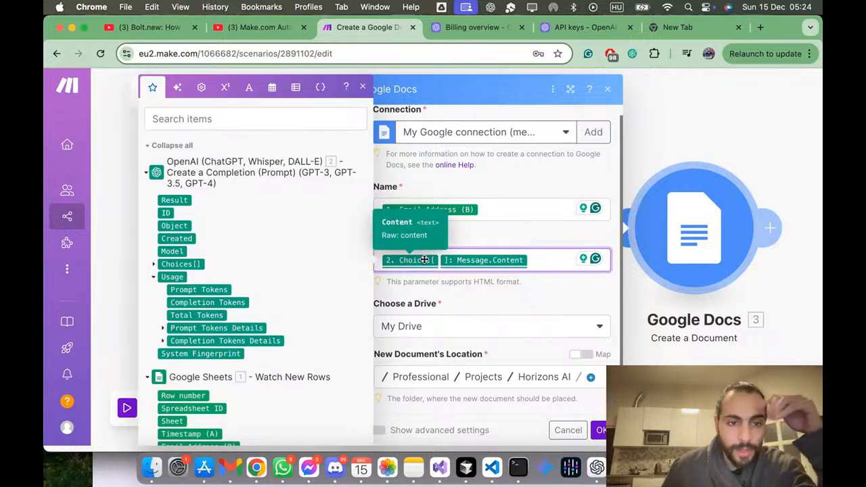
pyautogui.click(156, 264)
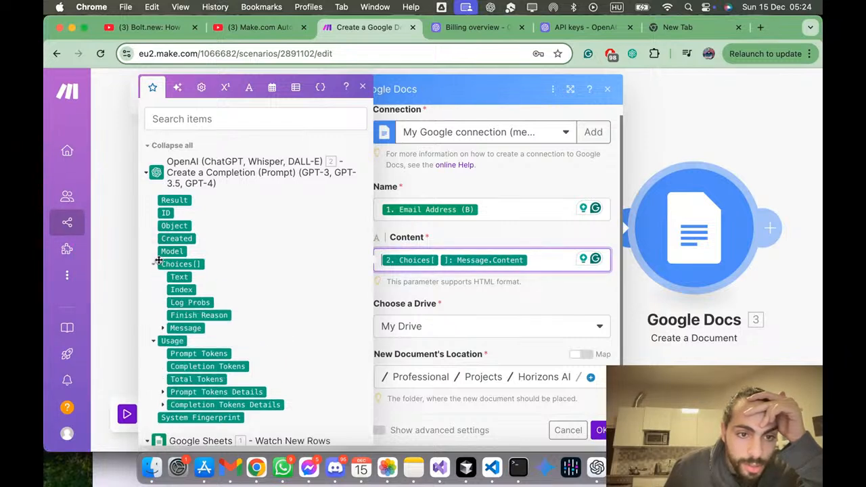
pyautogui.click(163, 330)
pyautogui.scroll(-3, 166, 324)
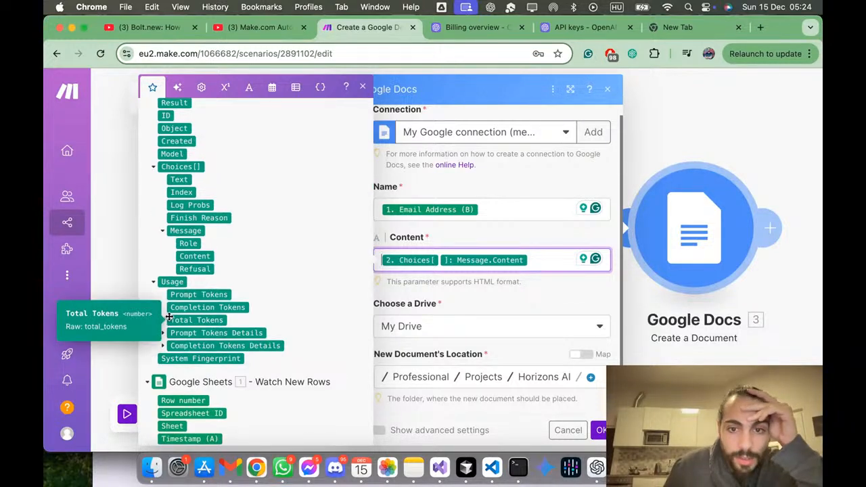
pyautogui.click(189, 262)
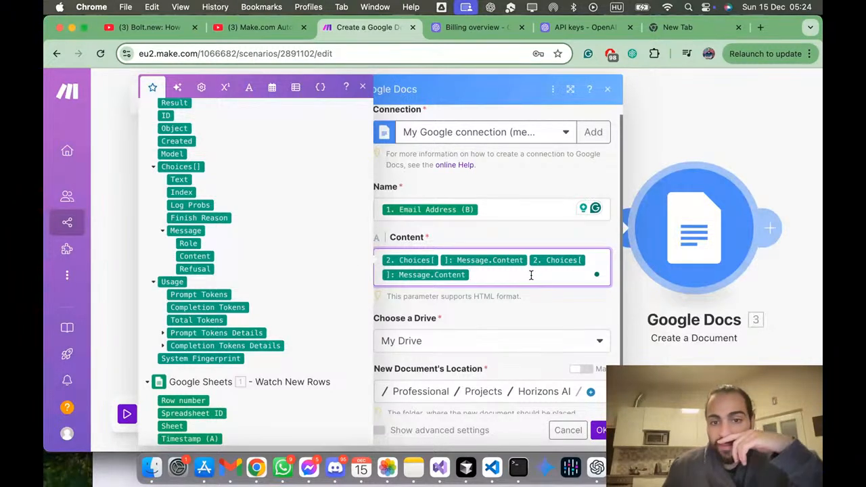
pyautogui.press('BackSpace')
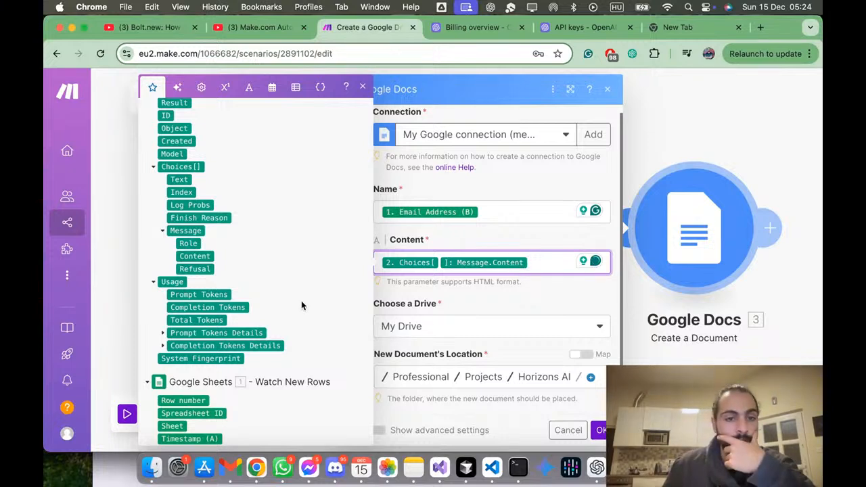
pyautogui.click(519, 305)
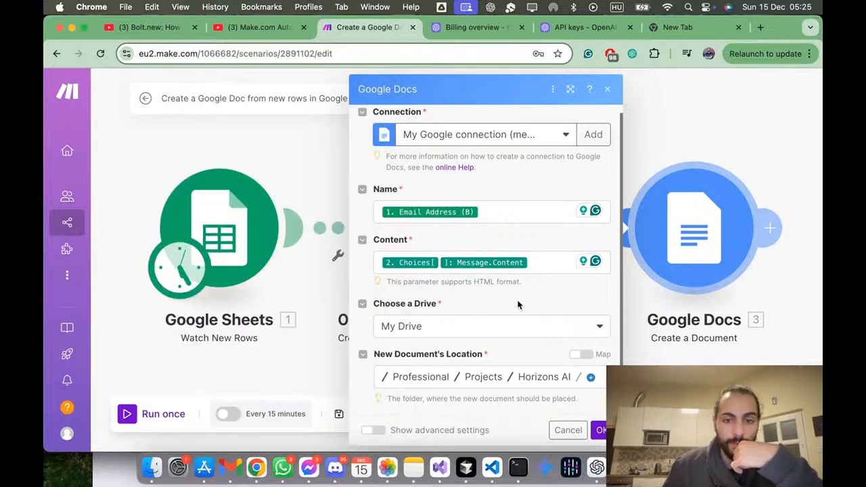
# Step: Review the Google Docs module's settings once more and confirm them
pyautogui.scroll(-1, 517, 306)
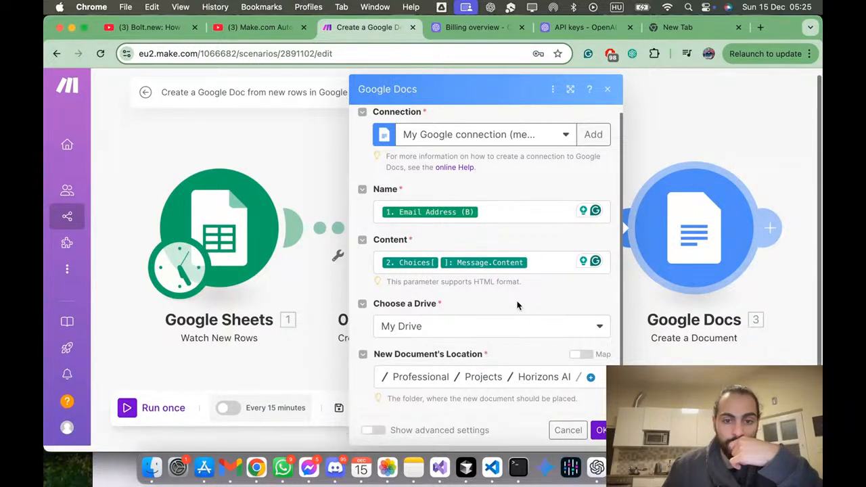
pyautogui.scroll(1, 518, 305)
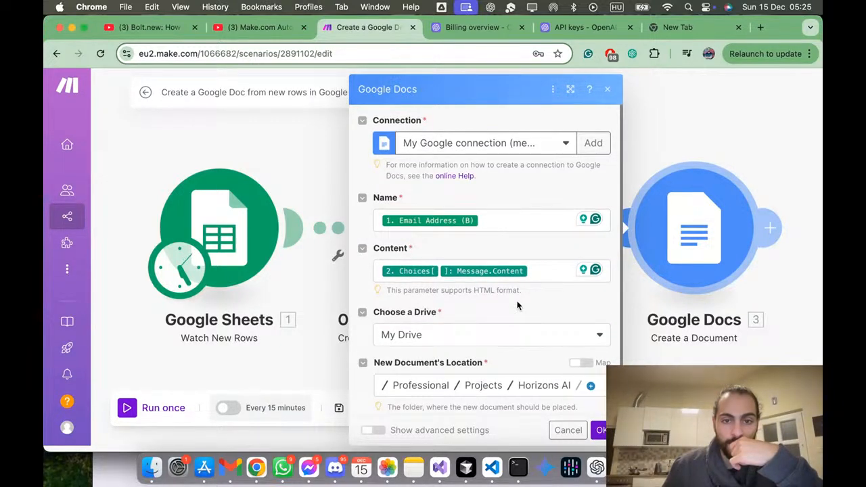
pyautogui.scroll(1, 515, 305)
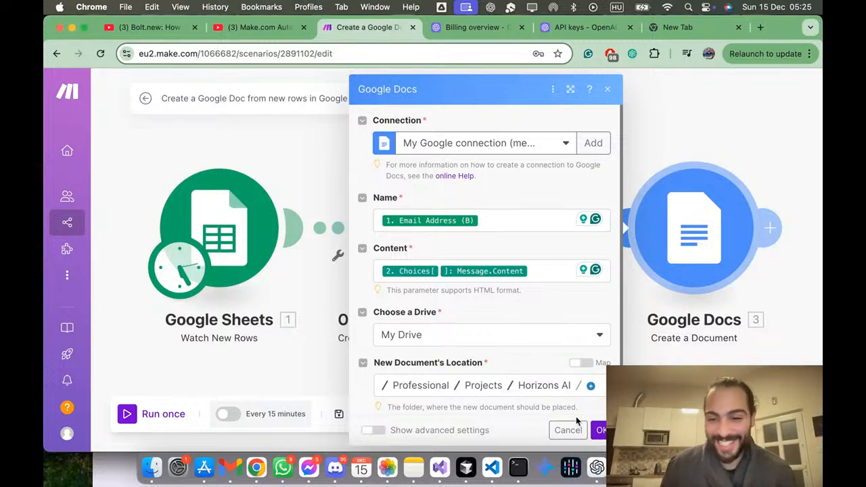
pyautogui.click(597, 431)
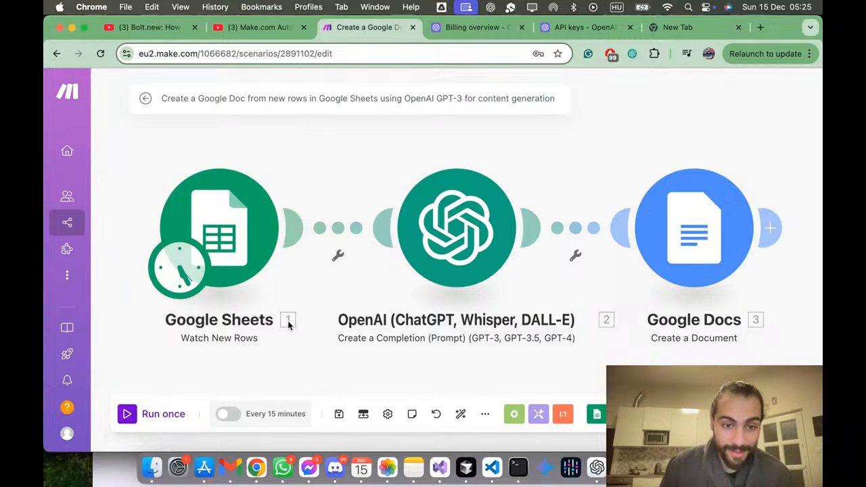
# Step: Dismiss the first-scenario guide and look through the AI Assistant's suggested actions
pyautogui.click(150, 419)
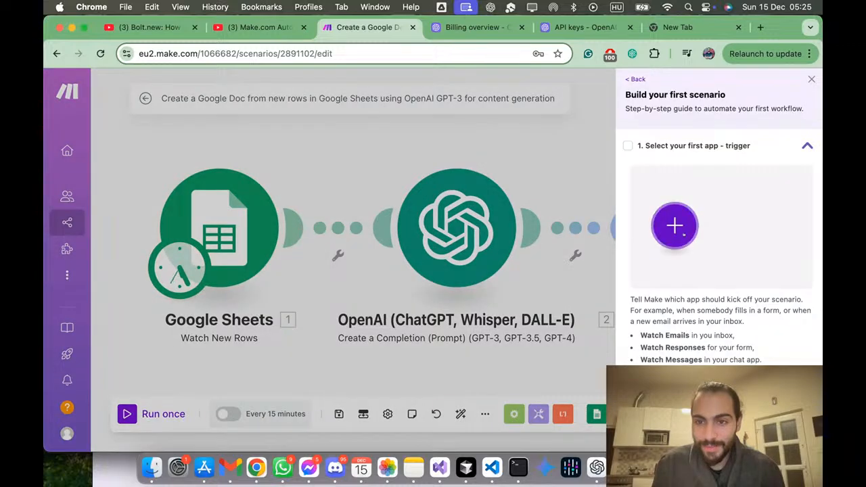
pyautogui.click(569, 324)
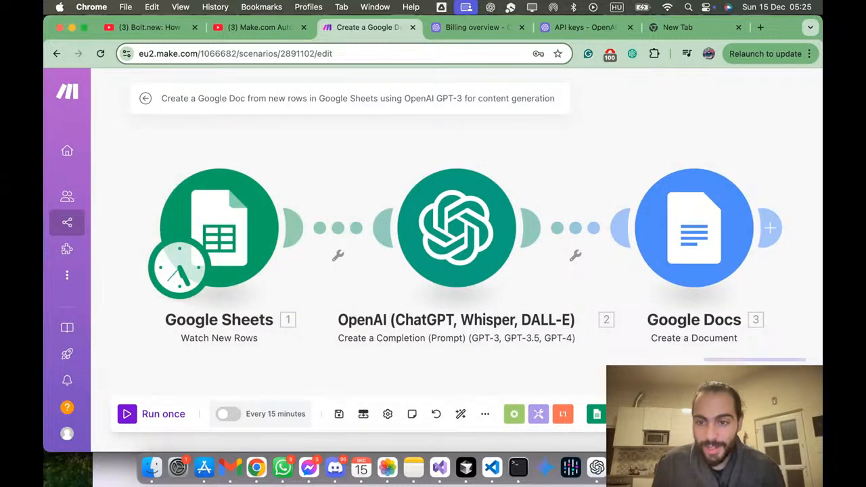
pyautogui.click(785, 415)
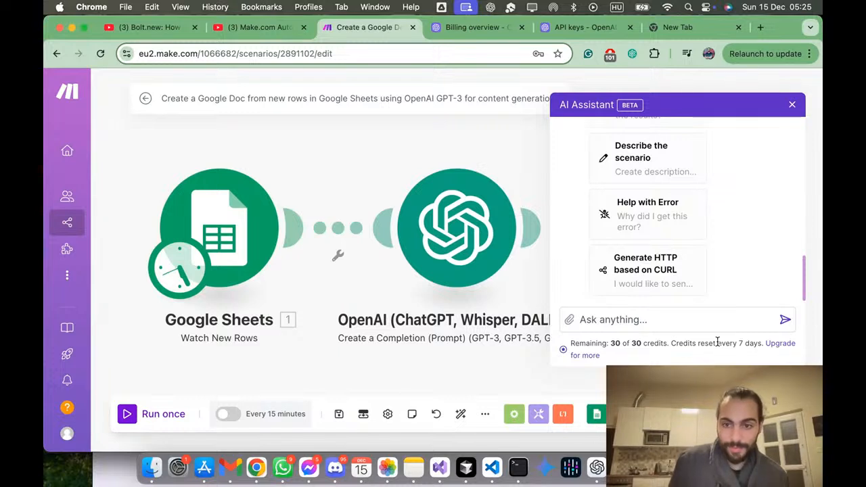
pyautogui.scroll(10, 736, 252)
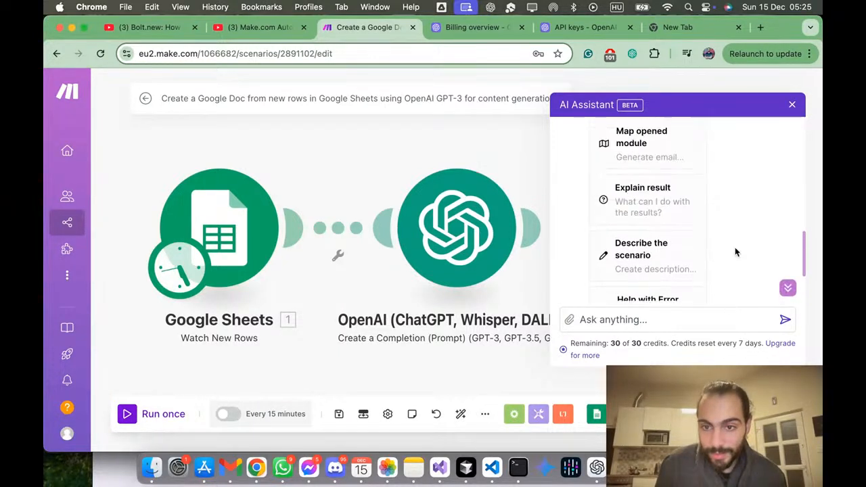
pyautogui.scroll(-3, 737, 252)
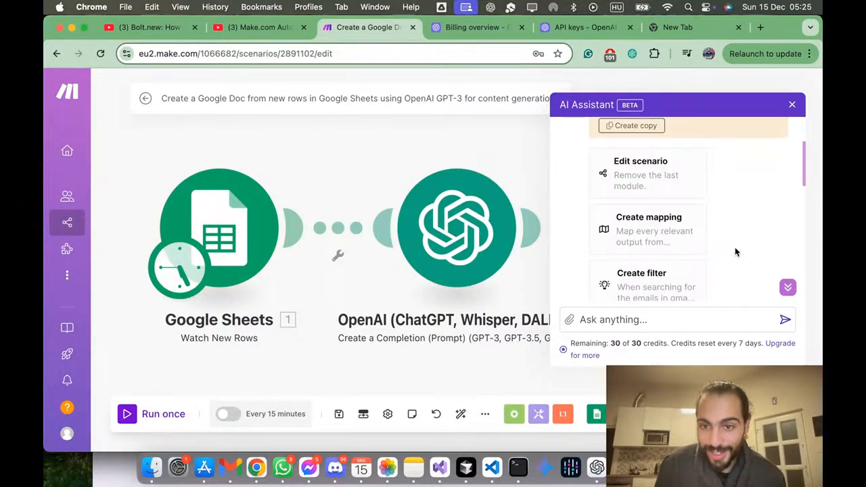
pyautogui.scroll(-6, 736, 252)
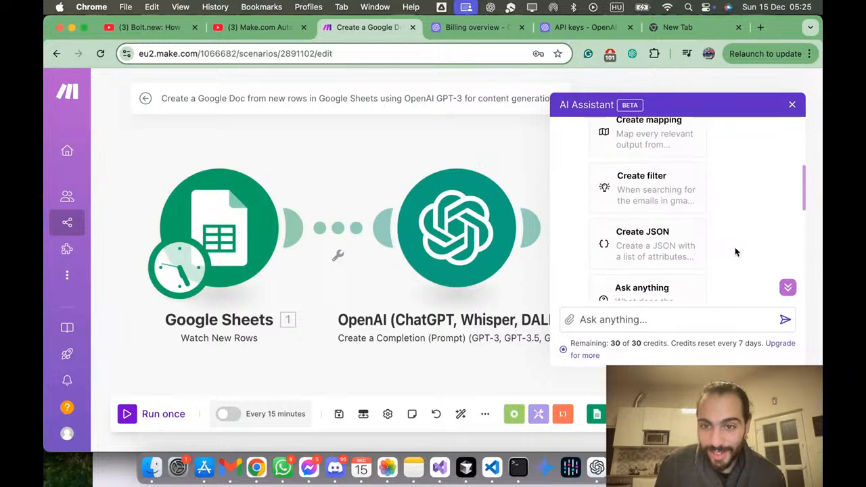
pyautogui.scroll(-3, 736, 252)
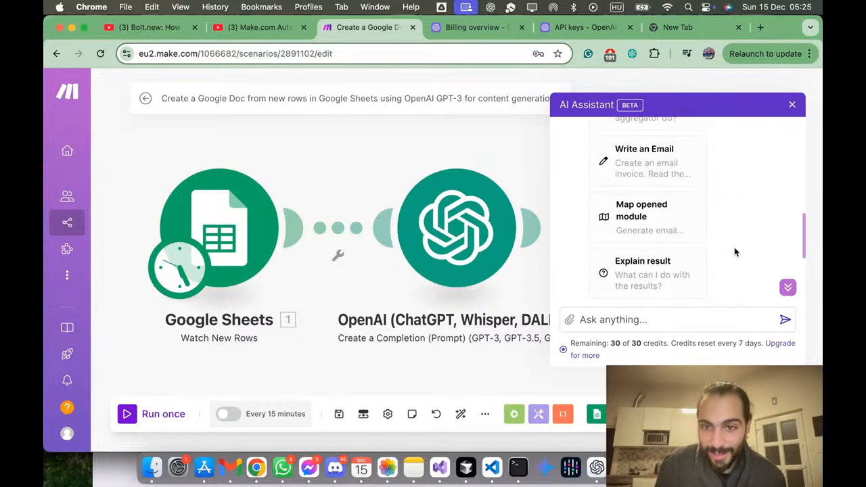
pyautogui.scroll(6, 734, 252)
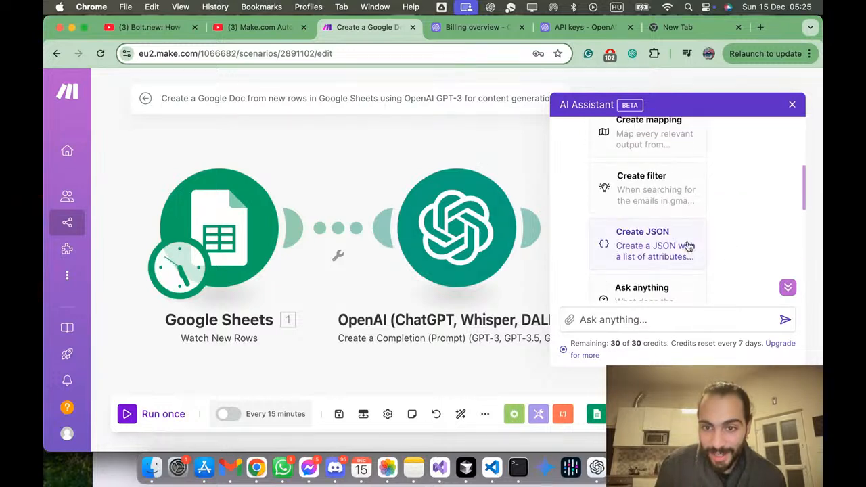
pyautogui.click(697, 262)
pyautogui.click(698, 260)
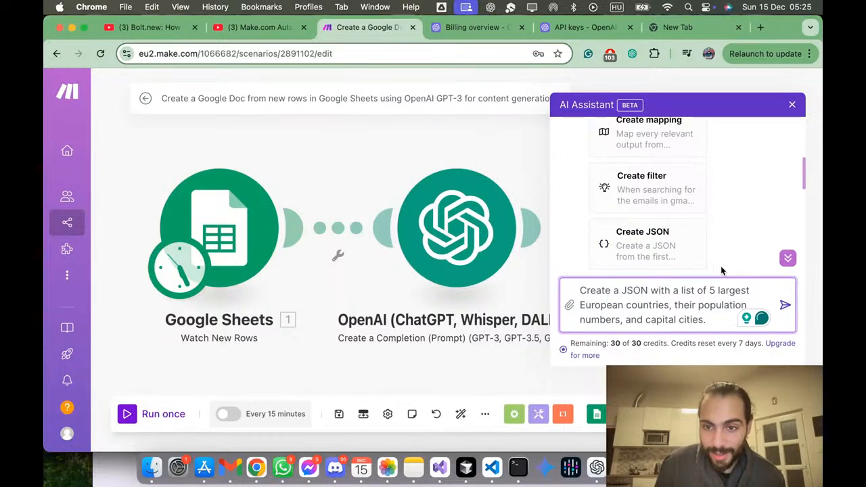
pyautogui.tripleClick(717, 288)
pyautogui.press('BackSpace')
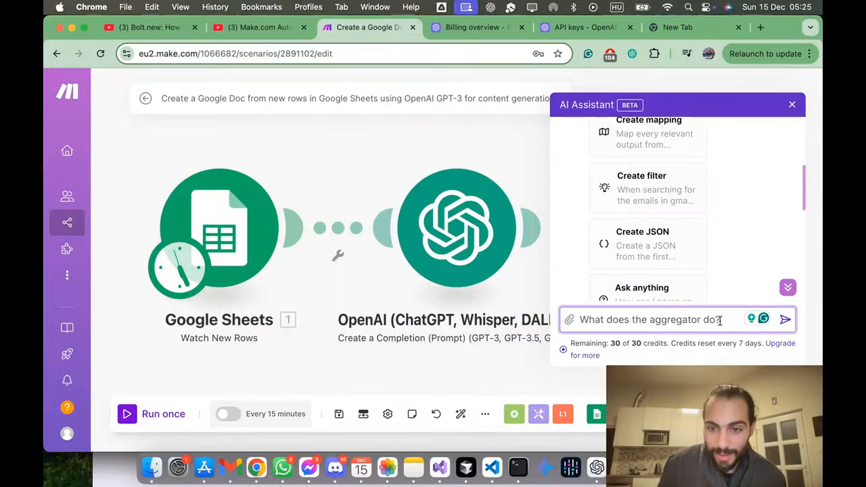
# Step: Replace the sample question by asking the AI Assistant where the logs can be found, and read its answer
pyautogui.moveTo(720, 323); pyautogui.dragTo(572, 322)
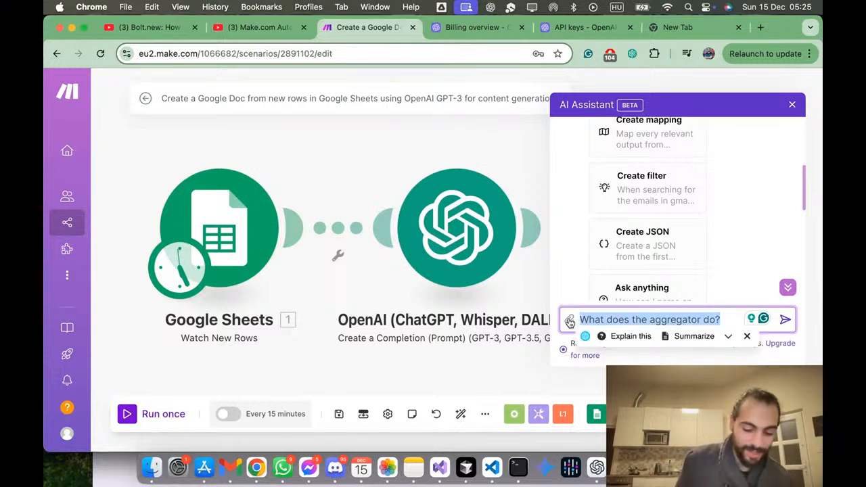
pyautogui.write('where can i find the logs?')
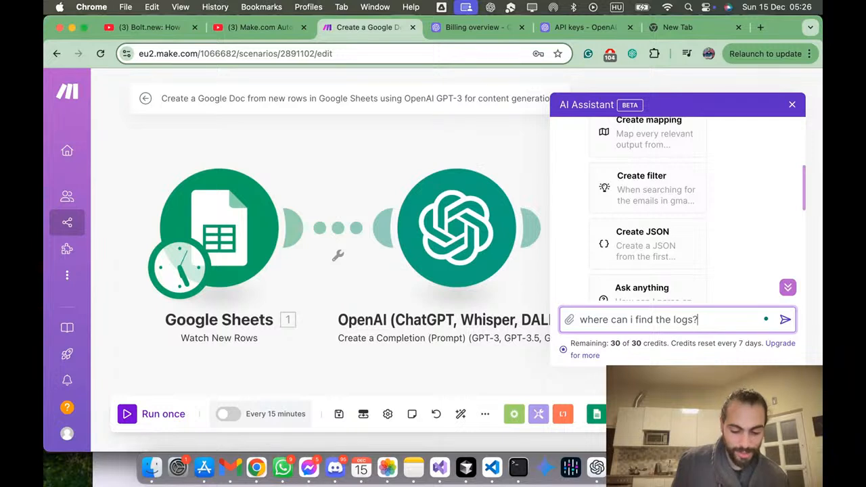
pyautogui.press('Return')
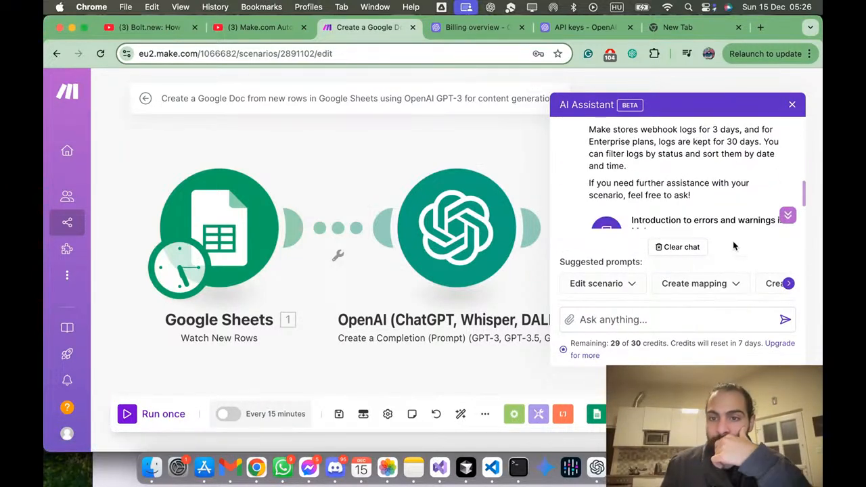
pyautogui.scroll(-3, 708, 162)
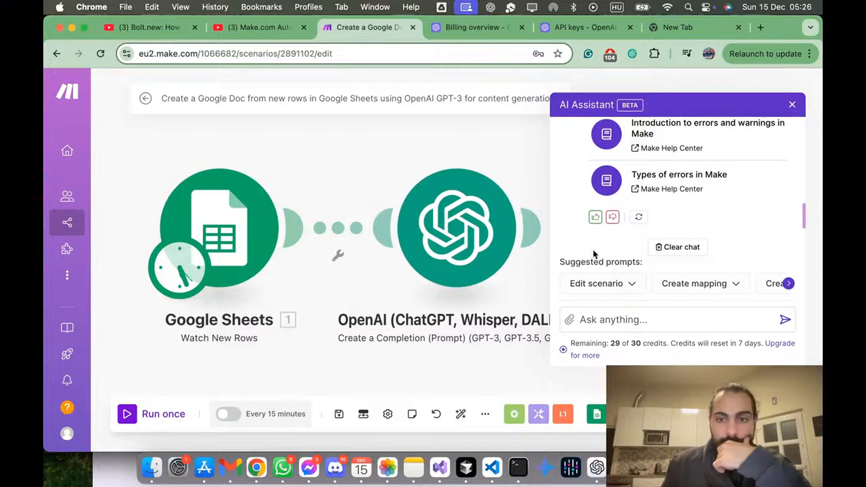
# Step: Skim the "Types of errors in Make" help article suggested by the AI Assistant, return to the scenario and close the assistant
pyautogui.click(716, 178)
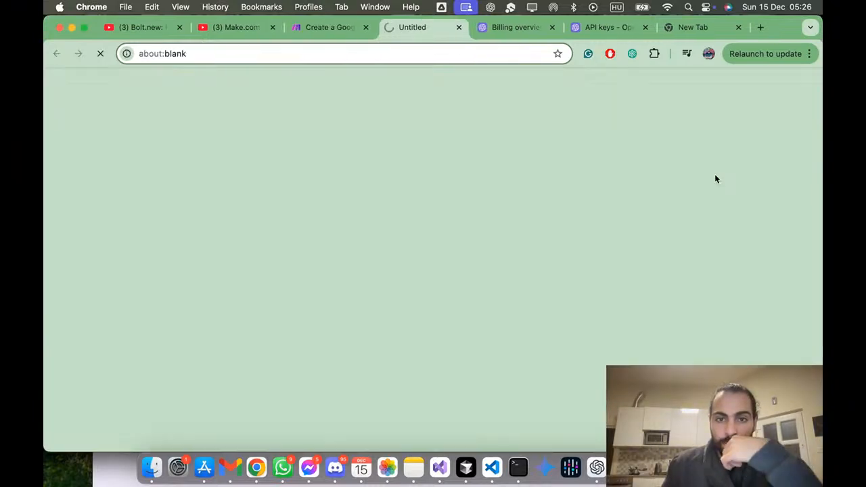
pyautogui.scroll(-5, 608, 278)
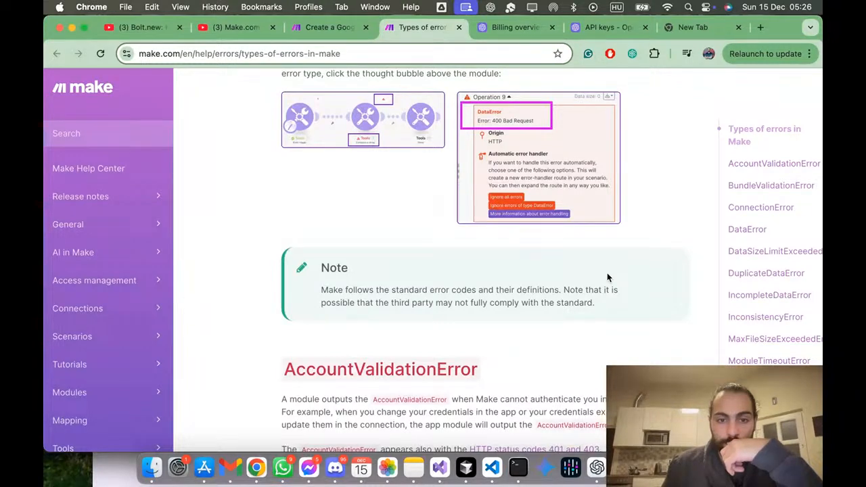
pyautogui.scroll(-4, 608, 278)
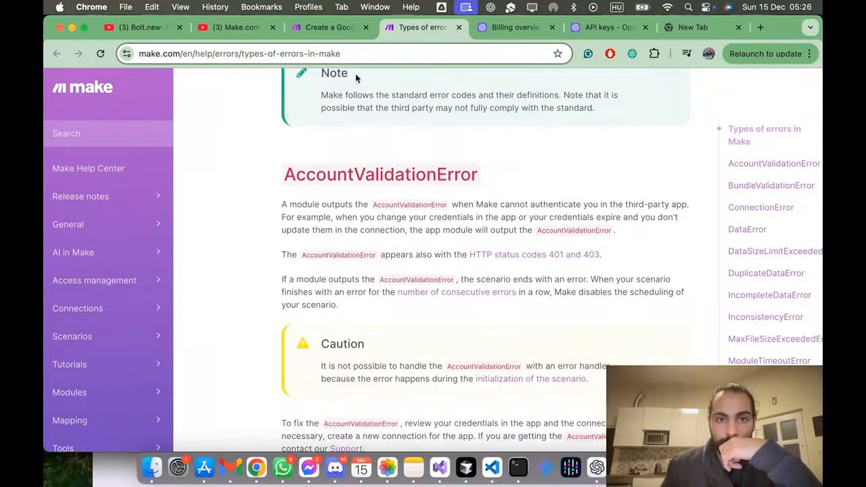
pyautogui.click(338, 28)
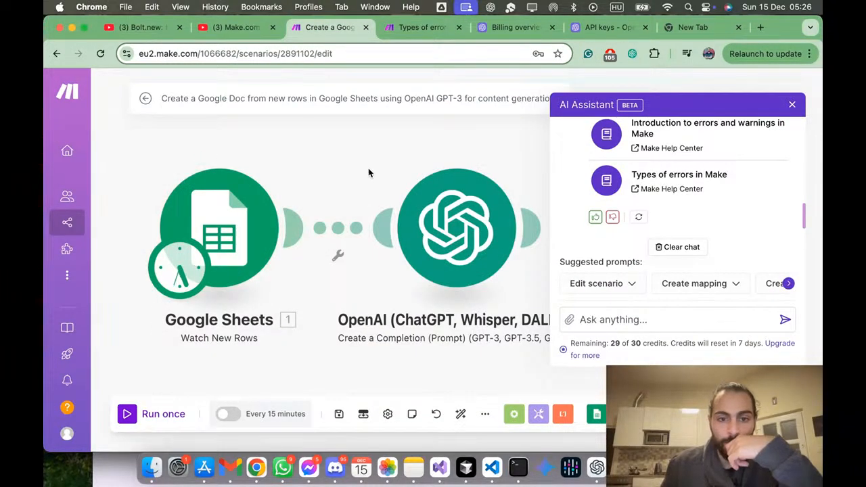
pyautogui.click(792, 105)
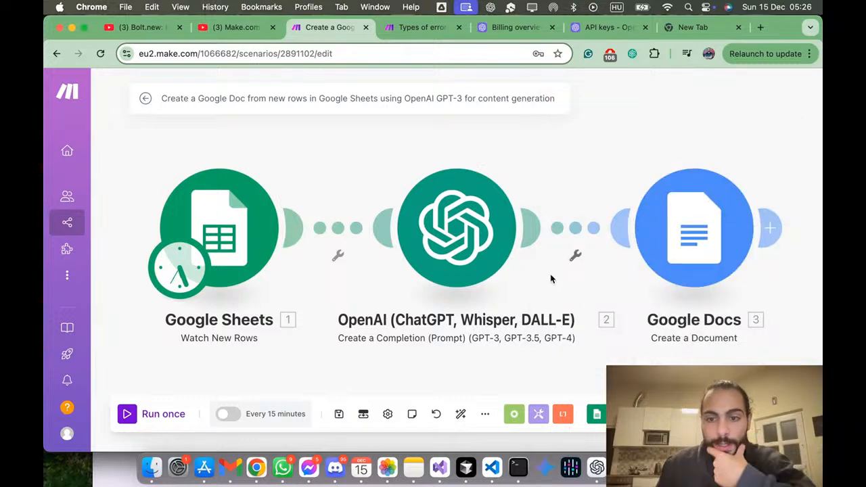
# Step: Set the OpenAI module's Max Completion Tokens to 1000 and confirm its settings
pyautogui.click(445, 224)
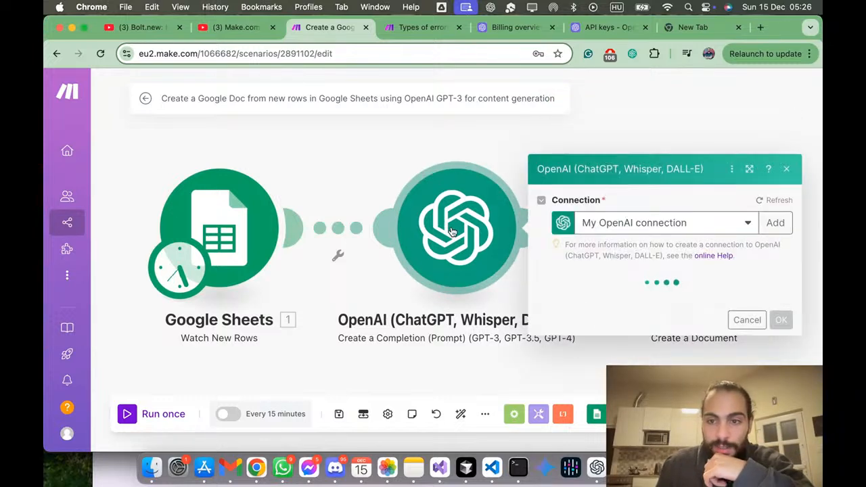
pyautogui.scroll(-3, 643, 232)
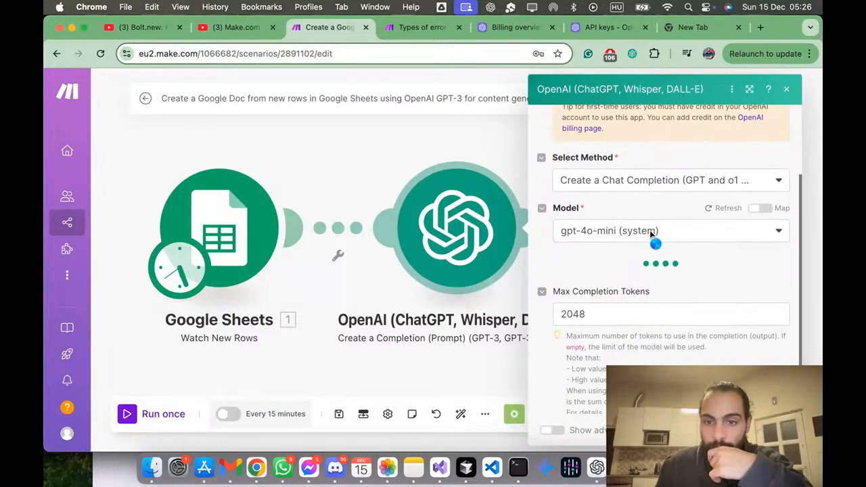
pyautogui.scroll(-6, 652, 234)
pyautogui.scroll(-4, 651, 235)
pyautogui.scroll(-1, 651, 235)
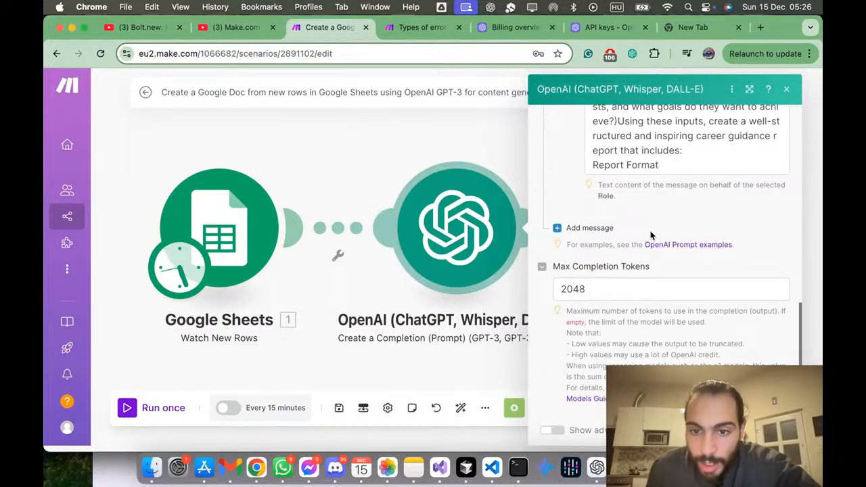
pyautogui.click(602, 283)
pyautogui.doubleClick(599, 286)
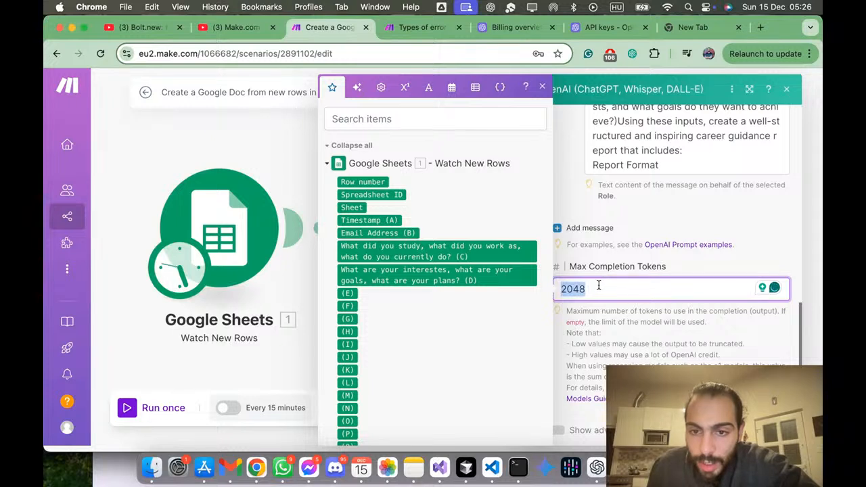
pyautogui.write('1000')
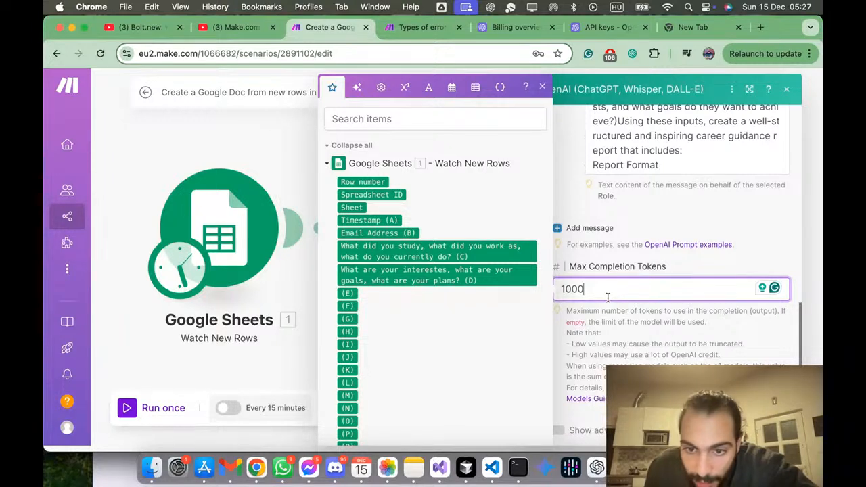
pyautogui.press('Return')
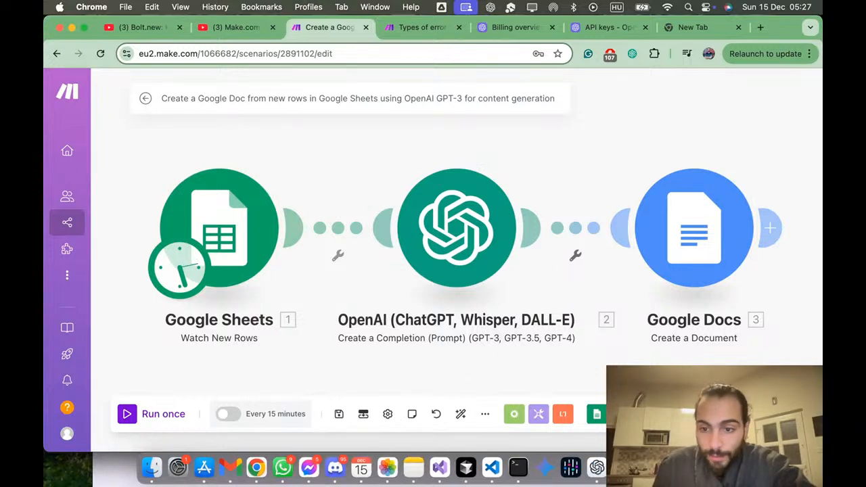
# Step: Open the scenario's run log and examine the entries of the last run
pyautogui.click(721, 415)
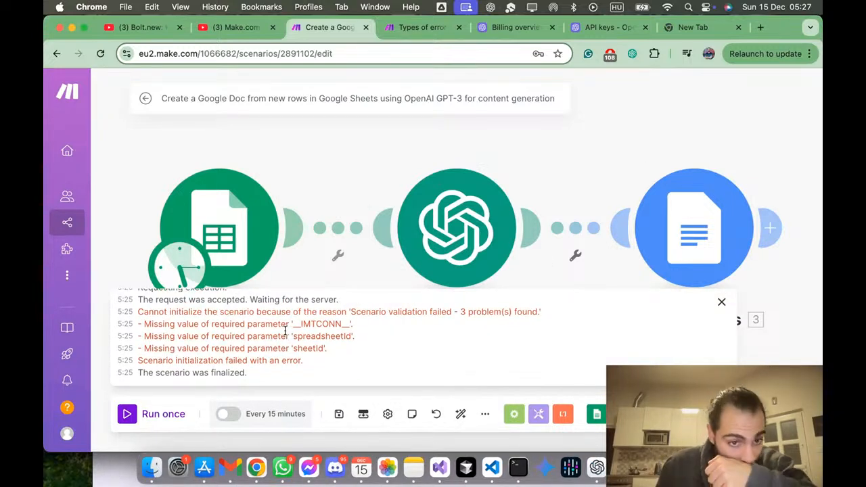
pyautogui.scroll(2, 285, 331)
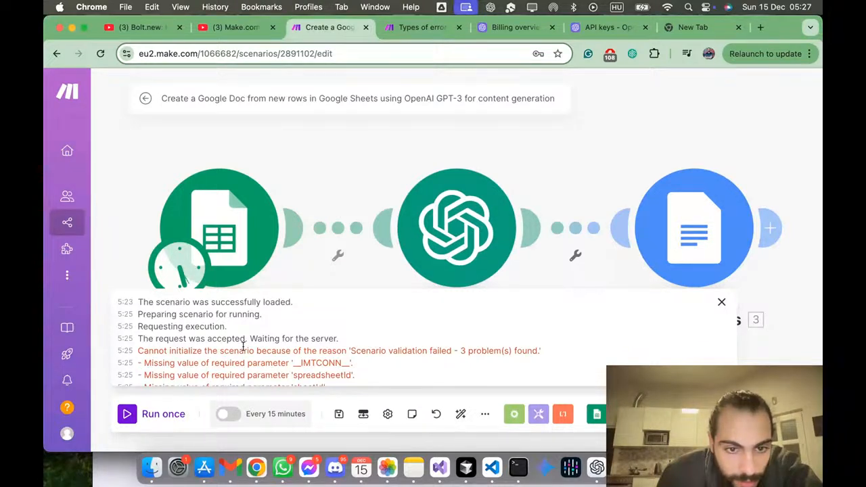
pyautogui.scroll(-3, 243, 346)
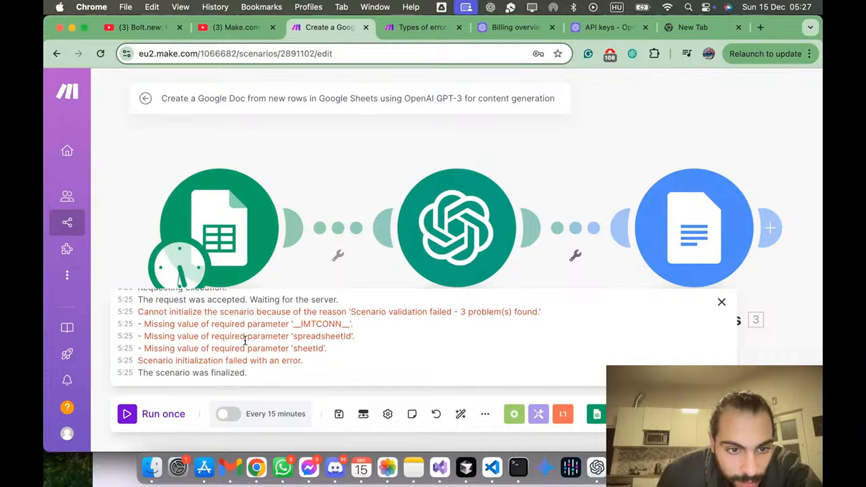
# Step: Save the scenario and run it once more
pyautogui.click(341, 416)
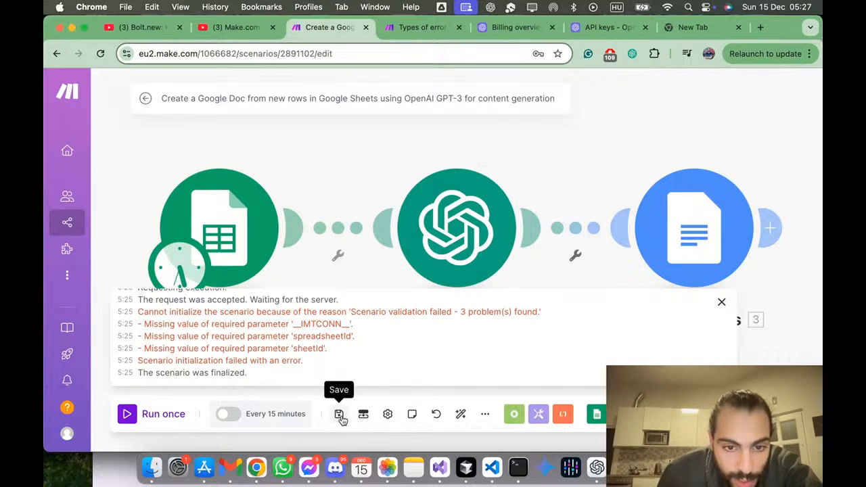
pyautogui.click(162, 415)
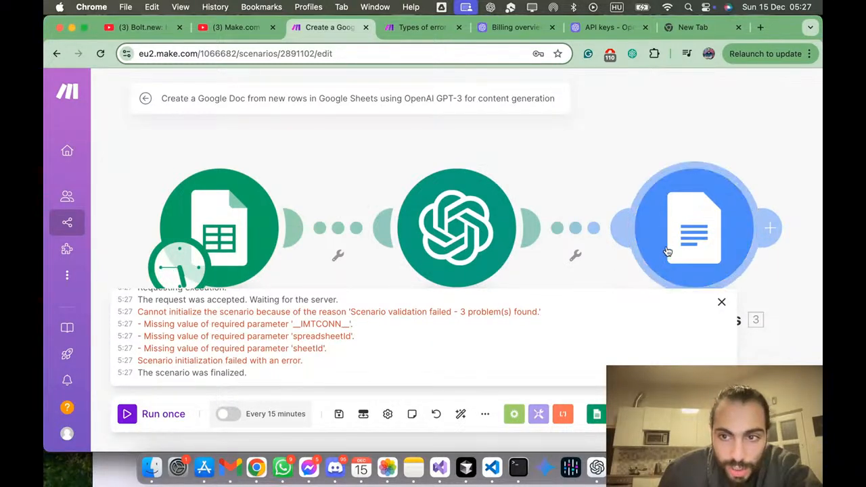
# Step: Choose the User input (Responses) spreadsheet from Professional / Projects / Horizons AI for the Google Sheets module
pyautogui.click(247, 255)
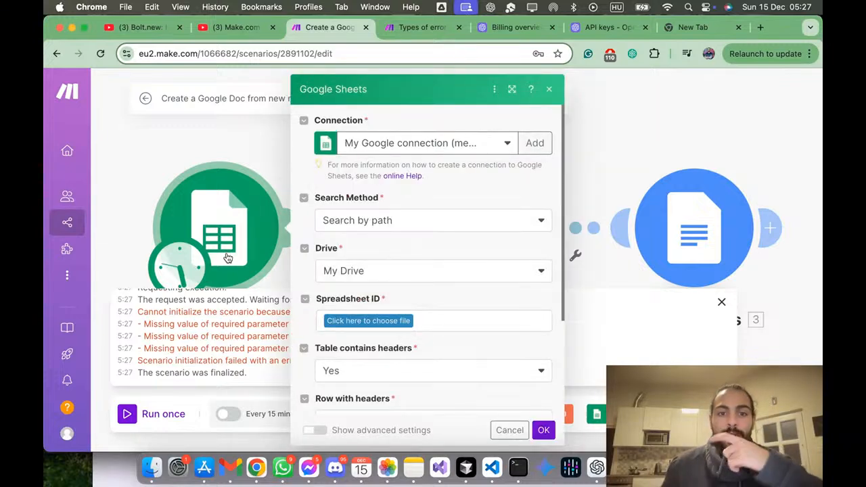
pyautogui.scroll(-3, 478, 265)
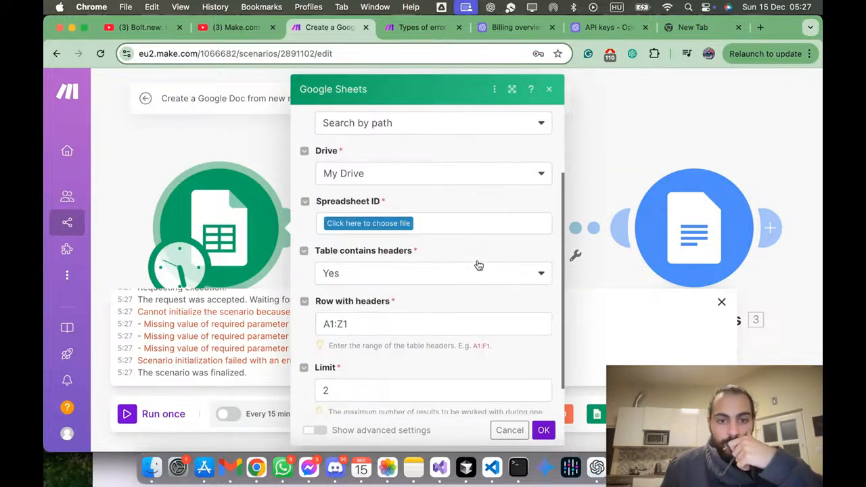
pyautogui.click(402, 226)
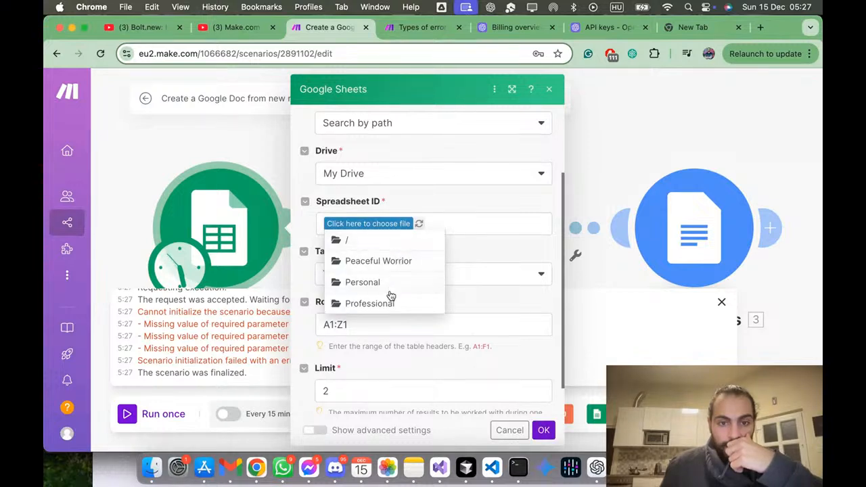
pyautogui.click(390, 303)
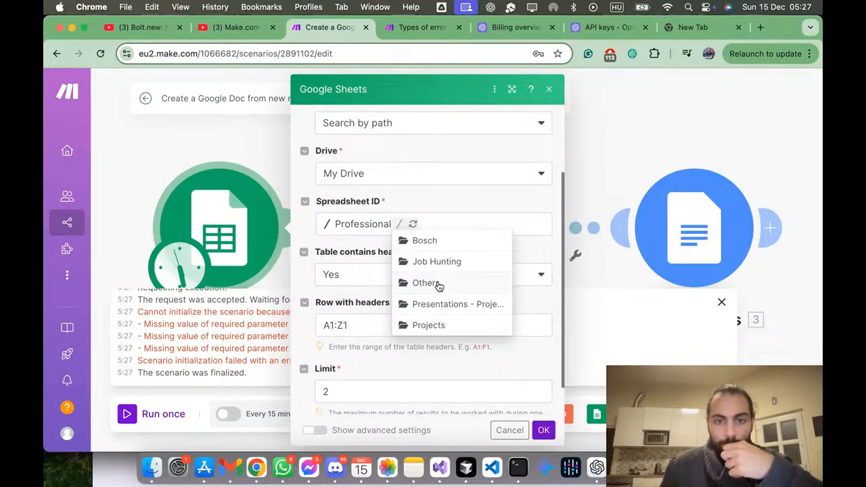
pyautogui.click(433, 325)
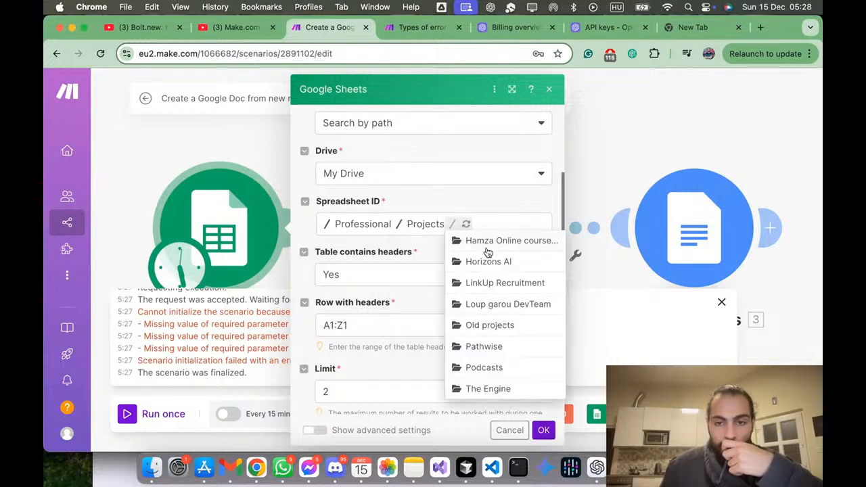
pyautogui.click(488, 259)
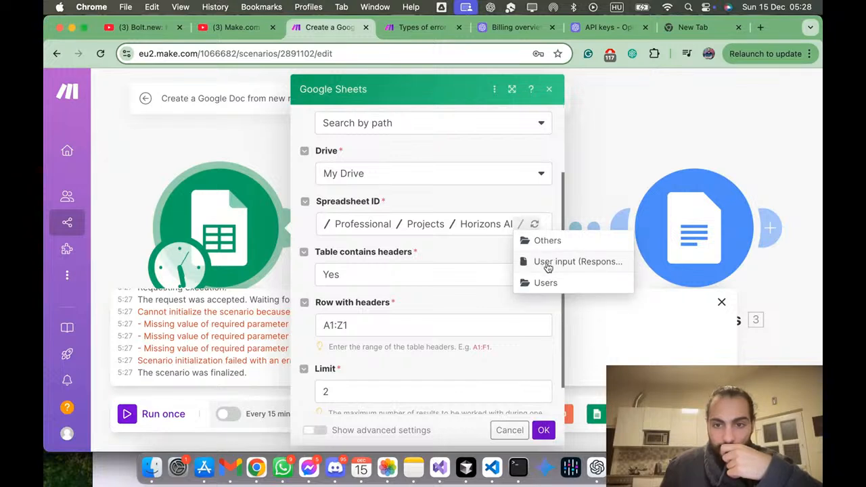
pyautogui.click(545, 262)
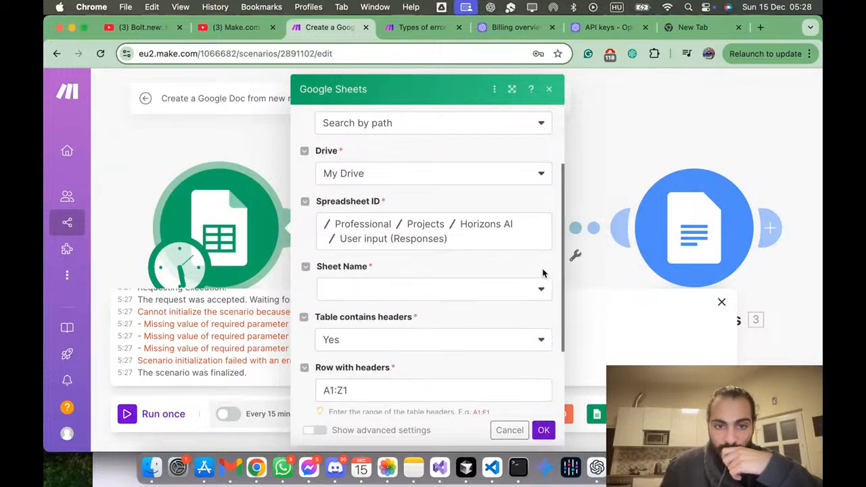
# Step: Select Form Responses 1 as the Google Sheets module's sheet and confirm the module settings
pyautogui.click(508, 286)
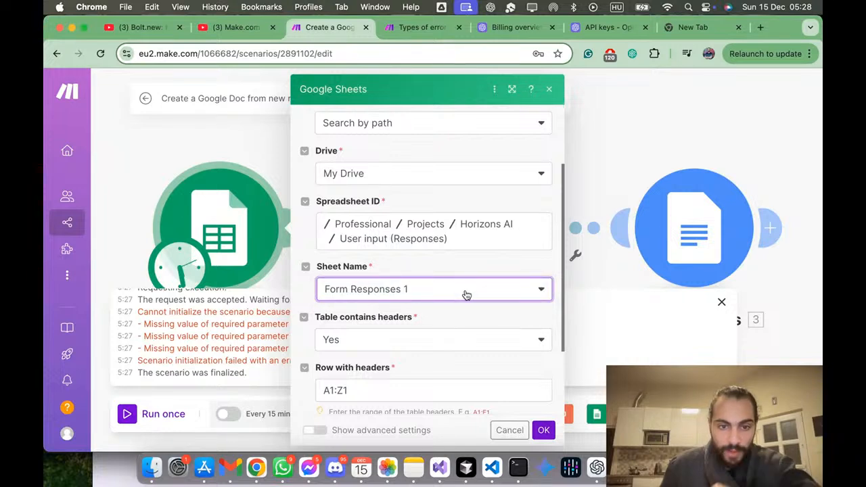
pyautogui.scroll(-3, 466, 291)
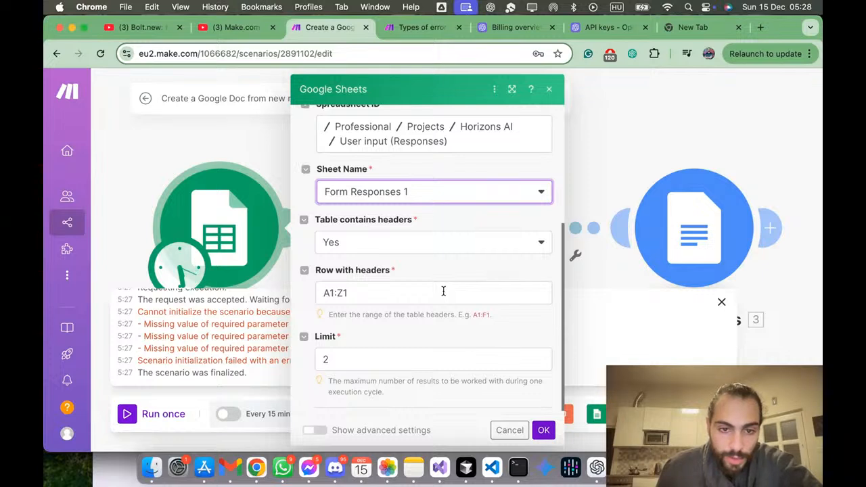
pyautogui.scroll(-1, 444, 291)
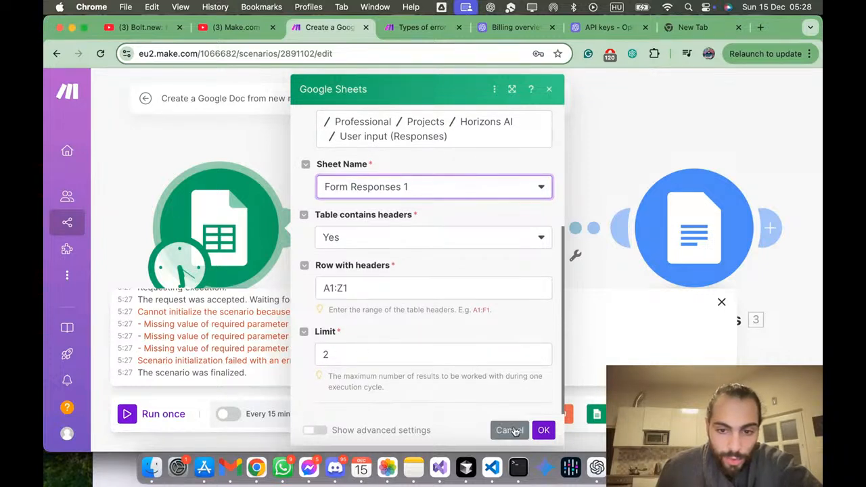
pyautogui.click(544, 431)
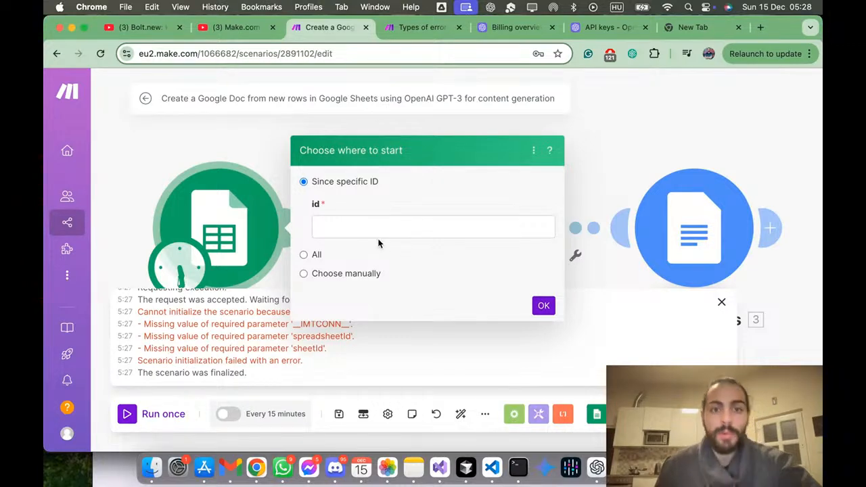
# Step: Copy the spreadsheet ID from the web address of the User input (Responses) spreadsheet
pyautogui.hotkey('ctrl', 'Up')
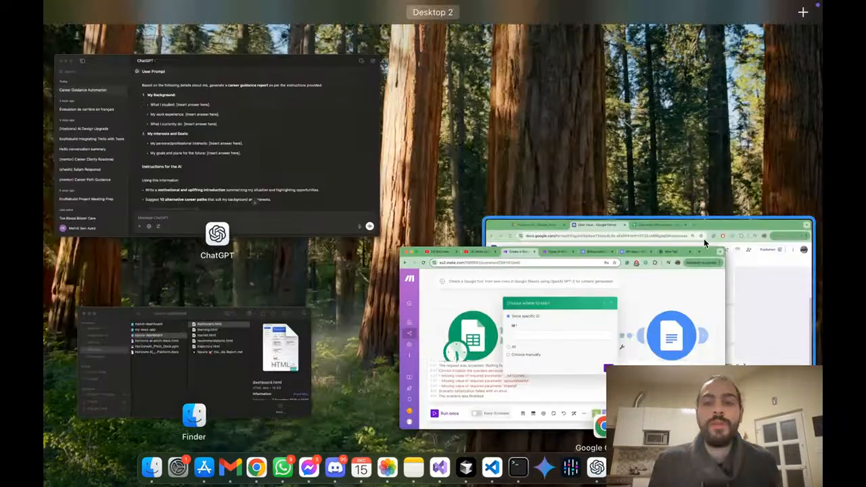
pyautogui.click(742, 218)
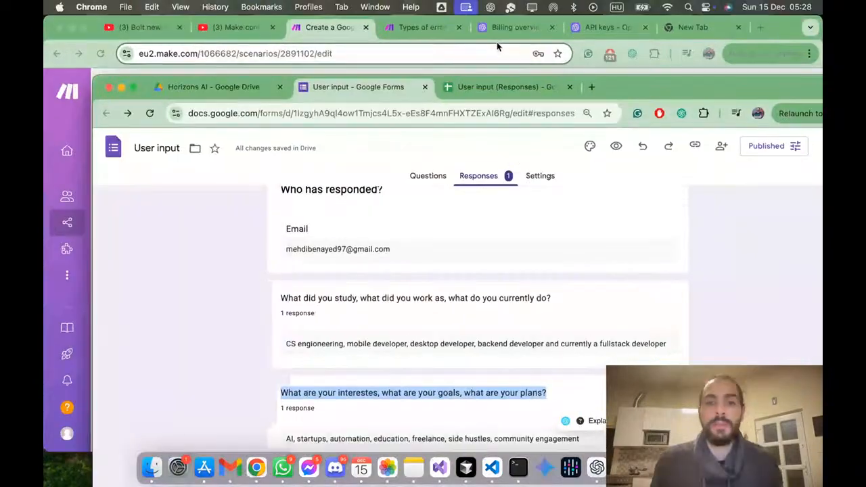
pyautogui.click(485, 86)
pyautogui.click(330, 113)
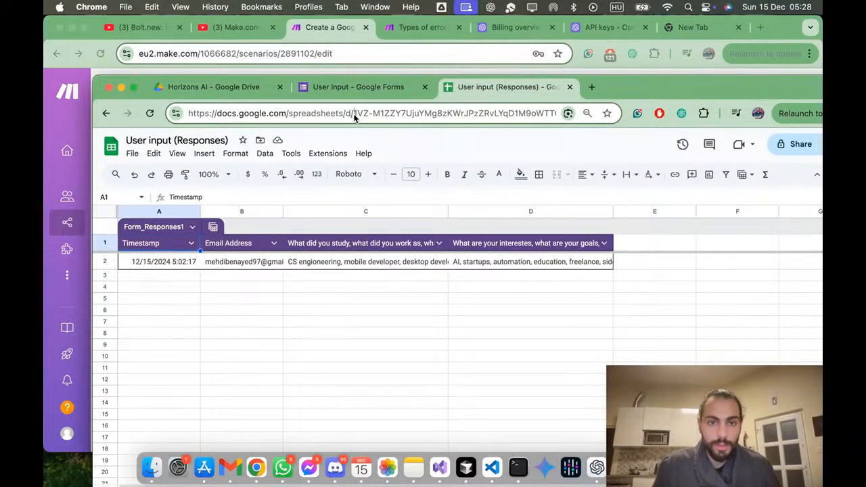
pyautogui.hotkey('shift', 'Right')
pyautogui.hotkey('shift', 'Right')
pyautogui.hotkey('shift', 'Right')
pyautogui.hotkey('shift', 'Right')
pyautogui.hotkey('shift', 'Right')
pyautogui.hotkey('shift', 'Right')
pyautogui.hotkey('shift', 'Right')
pyautogui.hotkey('shift', 'Right')
pyautogui.hotkey('shift', 'Right')
pyautogui.hotkey('shift', 'Right')
pyautogui.hotkey('shift', 'Right')
pyautogui.hotkey('shift', 'Right')
pyautogui.hotkey('shift', 'Right')
pyautogui.hotkey('shift', 'Right')
pyautogui.hotkey('shift', 'Right')
pyautogui.hotkey('shift', 'Right')
pyautogui.hotkey('shift', 'Right')
pyautogui.hotkey('shift', 'Right')
pyautogui.hotkey('shift', 'Right')
pyautogui.hotkey('shift', 'End')
pyautogui.hotkey('shift', 'Left')
pyautogui.hotkey('shift', 'Left')
pyautogui.hotkey('shift', 'Left')
pyautogui.hotkey('shift', 'Left')
pyautogui.hotkey('shift', 'Left')
pyautogui.hotkey('shift', 'Left')
pyautogui.hotkey('shift', 'Left')
pyautogui.hotkey('shift', 'Left')
pyautogui.hotkey('shift', 'Left')
pyautogui.hotkey('shift', 'Left')
pyautogui.hotkey('shift', 'Left')
pyautogui.hotkey('shift', 'Left')
pyautogui.hotkey('shift', 'Left')
pyautogui.hotkey('shift', 'Left')
pyautogui.hotkey('shift', 'Left')
pyautogui.hotkey('shift', 'Left')
pyautogui.hotkey('shift', 'Left')
pyautogui.hotkey('shift', 'Left')
pyautogui.hotkey('shift', 'Left')
pyautogui.hotkey('shift', 'Left')
pyautogui.hotkey('shift', 'Left')
pyautogui.hotkey('shift', 'Left')
pyautogui.hotkey('shift', 'Left')
pyautogui.hotkey('shift', 'Left')
pyautogui.hotkey('shift', 'Left')
pyautogui.hotkey('shift', 'Left')
pyautogui.hotkey('shift', 'Left')
pyautogui.hotkey('shift', 'Left')
pyautogui.hotkey('shift', 'Left')
pyautogui.hotkey('shift', 'Left')
pyautogui.hotkey('shift', 'Left')
pyautogui.hotkey('shift', 'Left')
pyautogui.hotkey('shift', 'Left')
pyautogui.hotkey('shift', 'Left')
pyautogui.hotkey('shift', 'Left')
pyautogui.hotkey('shift', 'Left')
pyautogui.hotkey('shift', 'Left')
pyautogui.hotkey('shift', 'Left')
pyautogui.hotkey('shift', 'Left')
pyautogui.hotkey('shift', 'Left')
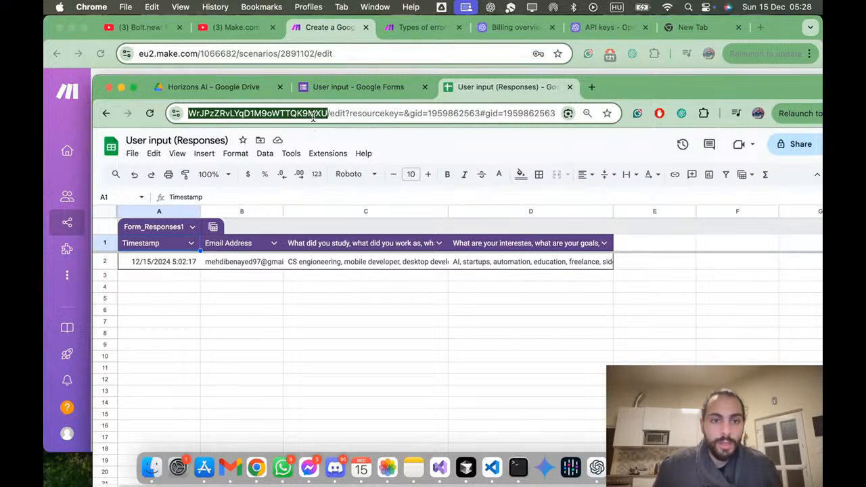
pyautogui.moveTo(196, 114)
pyautogui.mouseDown()
pyautogui.moveTo(178, 117)
pyautogui.moveTo(187, 117)
pyautogui.mouseUp()
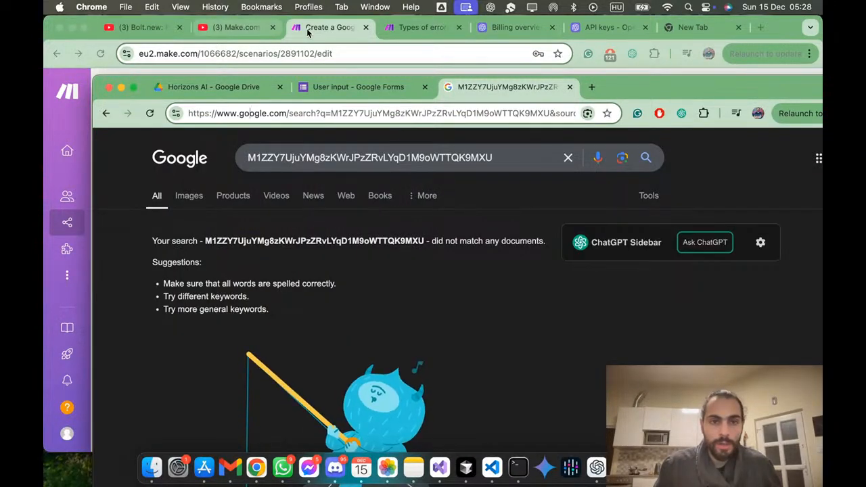
# Step: Try the copied spreadsheet ID as the specific ID to start from in Make, and clear the field
pyautogui.click(300, 27)
pyautogui.click(380, 228)
pyautogui.write('1-178199')
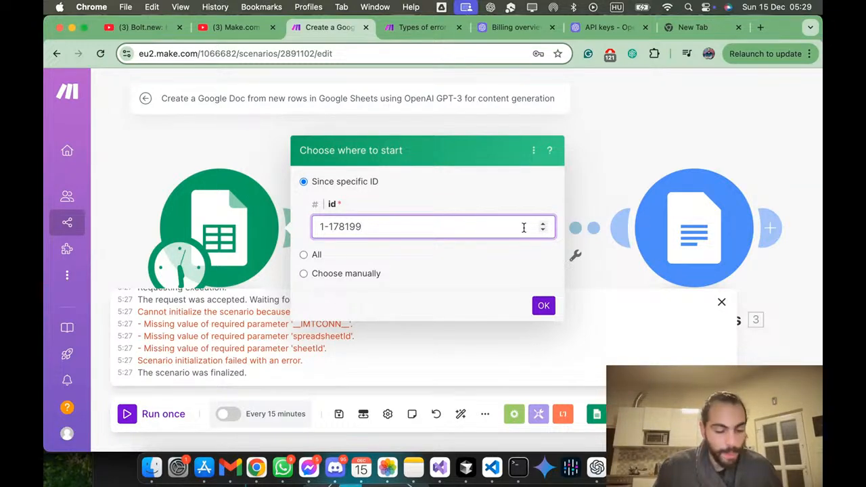
pyautogui.press('super+a')
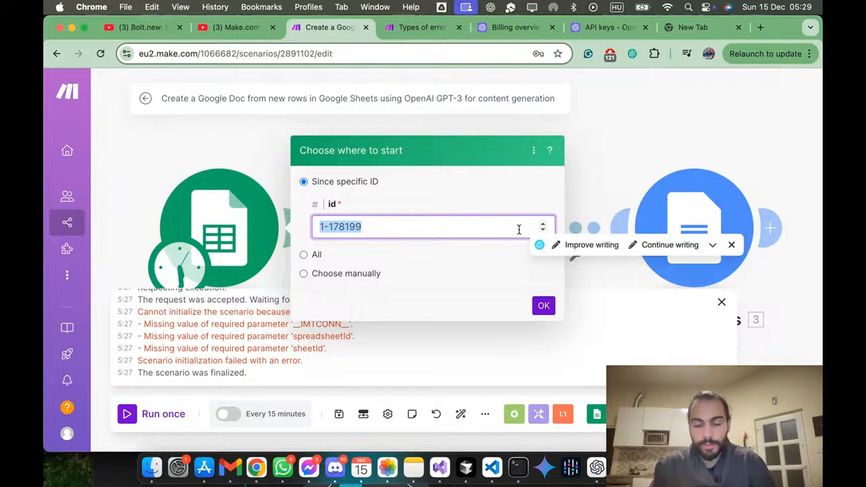
pyautogui.press('BackSpace')
# Step: Manually choose the form response from 12/15/2024 5:02:17 as the trigger's starting point
pyautogui.click(366, 274)
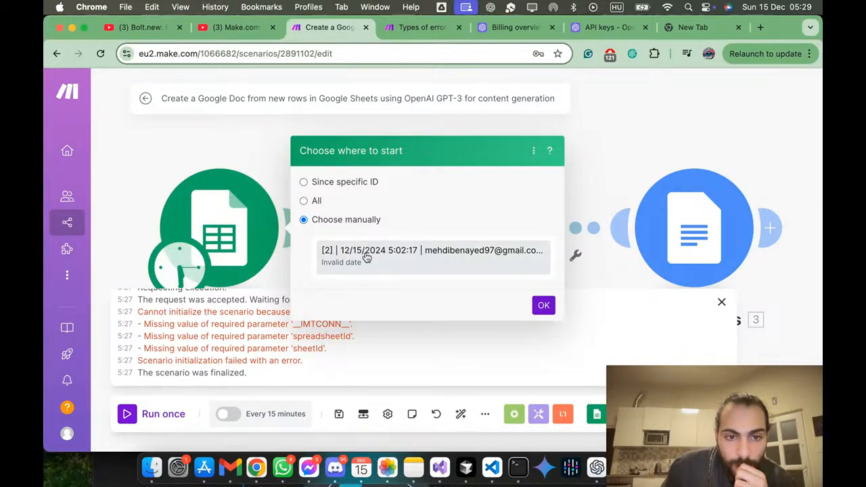
pyautogui.click(366, 255)
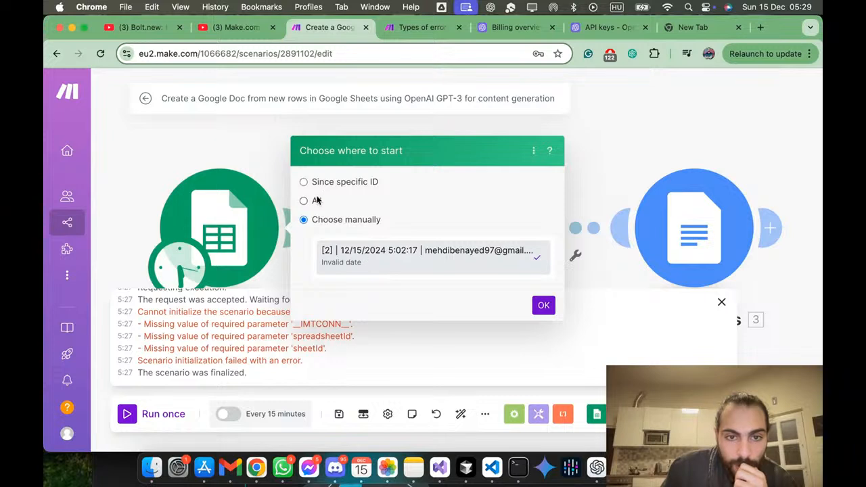
pyautogui.click(540, 306)
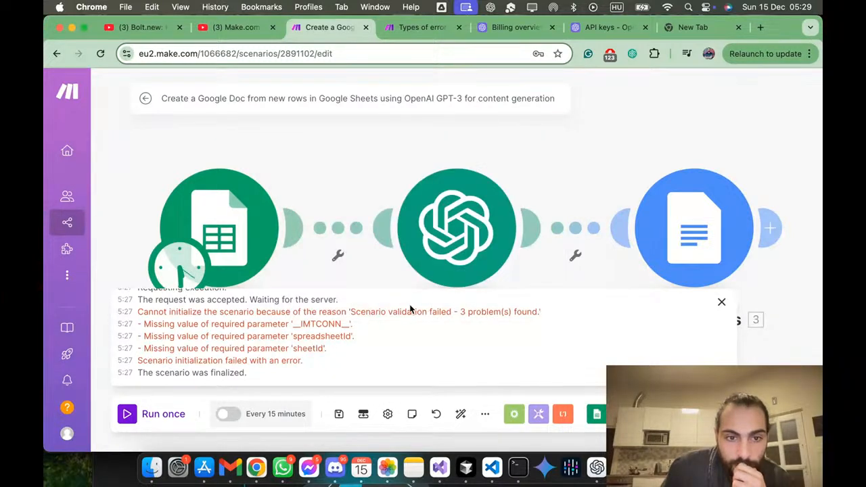
# Step: Review and confirm the Google Sheets module's settings, and run the scenario once
pyautogui.click(161, 216)
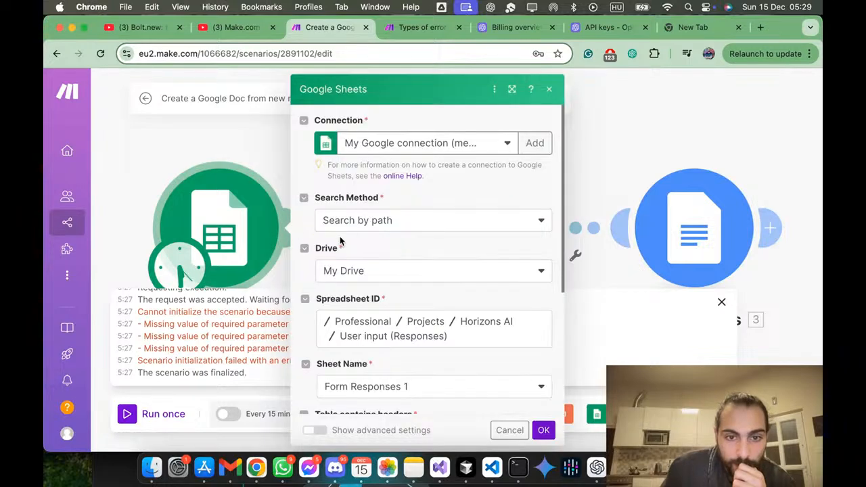
pyautogui.scroll(-3, 342, 241)
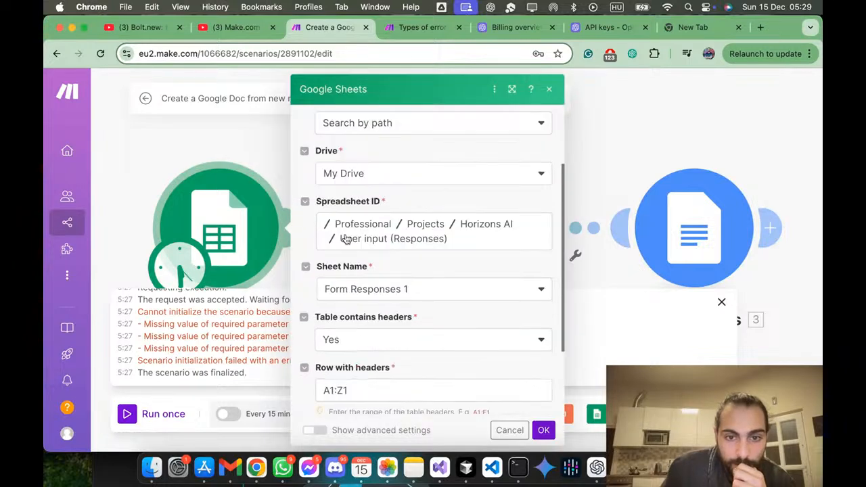
pyautogui.click(530, 435)
pyautogui.click(133, 414)
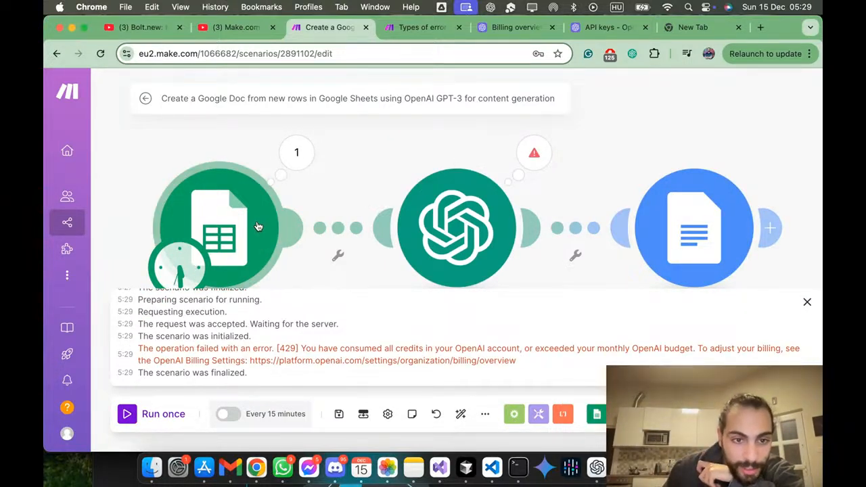
pyautogui.scroll(3, 188, 312)
pyautogui.scroll(-3, 191, 323)
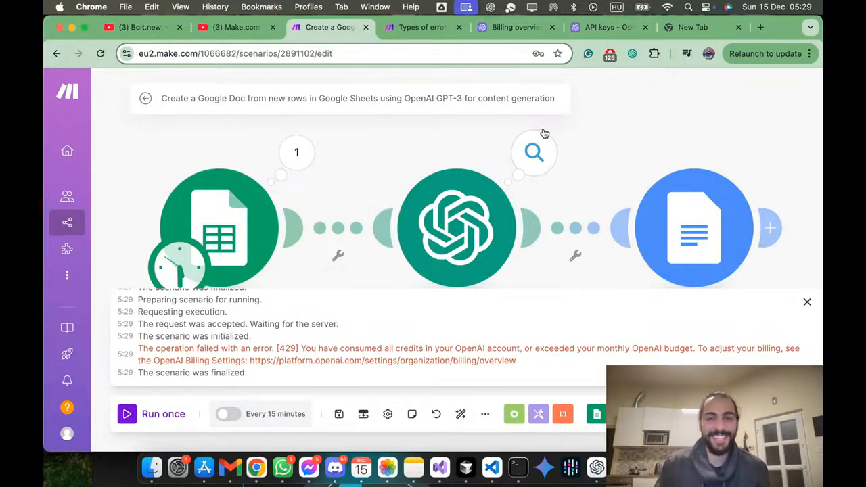
# Step: Close the Make page on error types and bring up the OpenAI billing overview
pyautogui.click(616, 28)
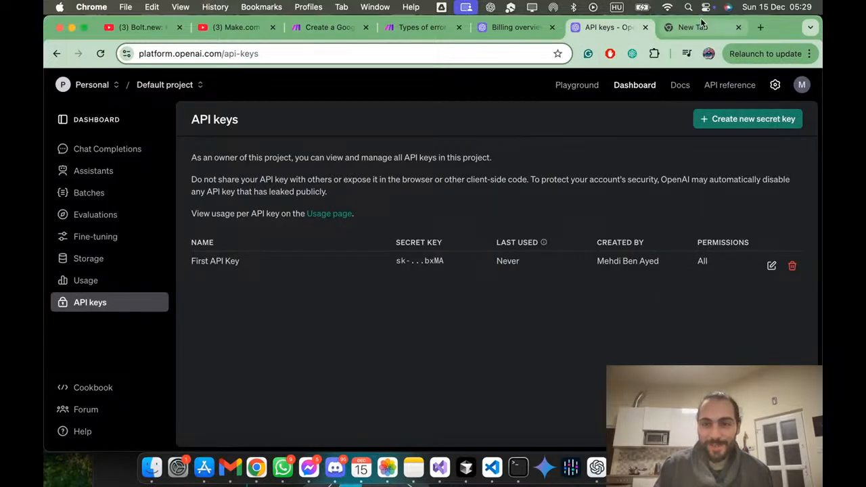
pyautogui.click(440, 28)
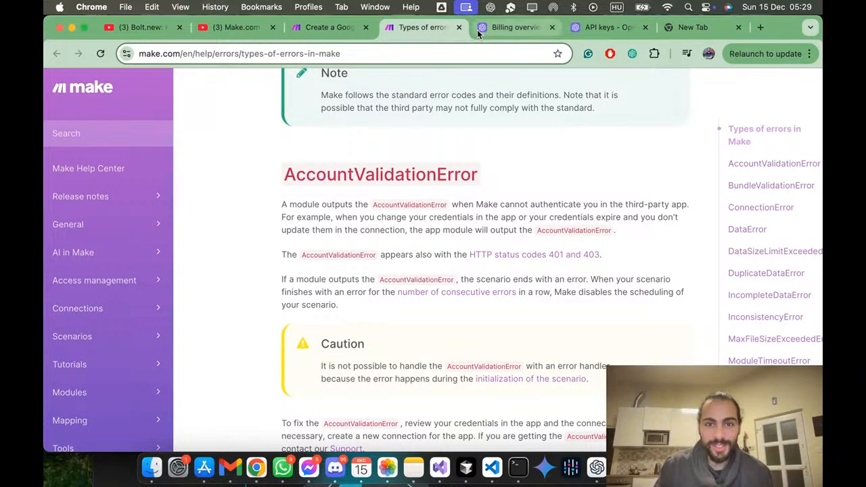
pyautogui.click(459, 28)
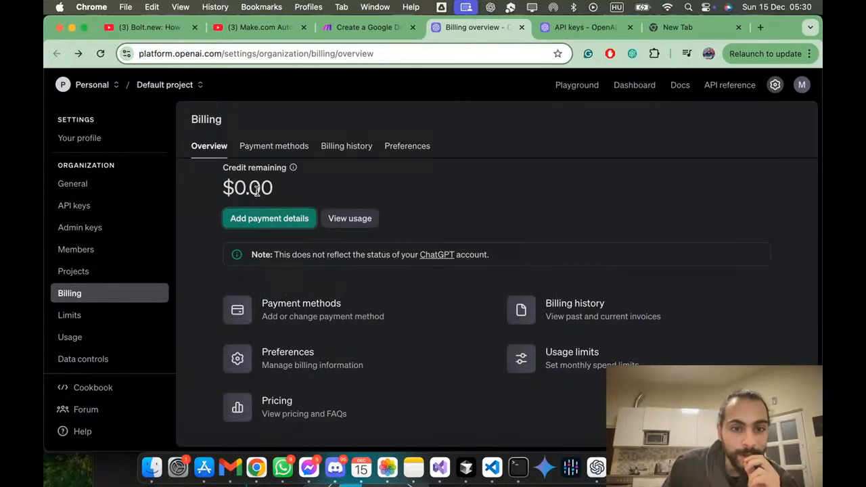
# Step: Start adding payment details as an individual and fill in the card number, expiry date and cardholder name from the saved card
pyautogui.click(271, 220)
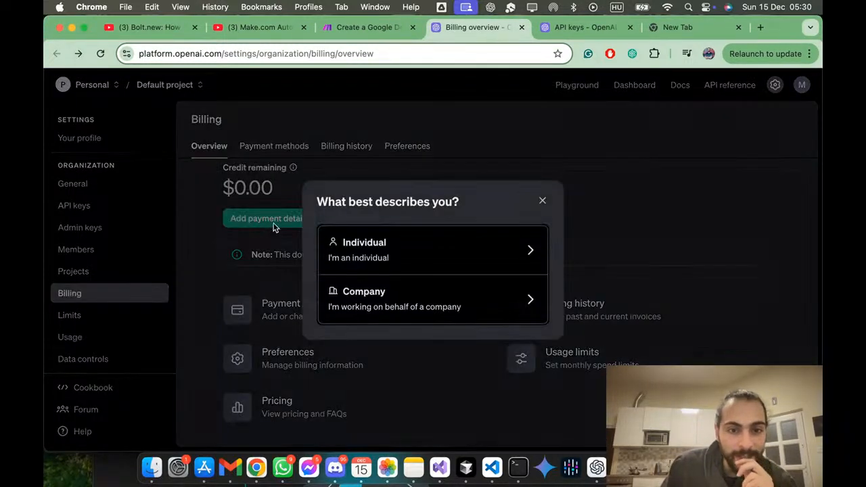
pyautogui.click(384, 250)
pyautogui.click(422, 197)
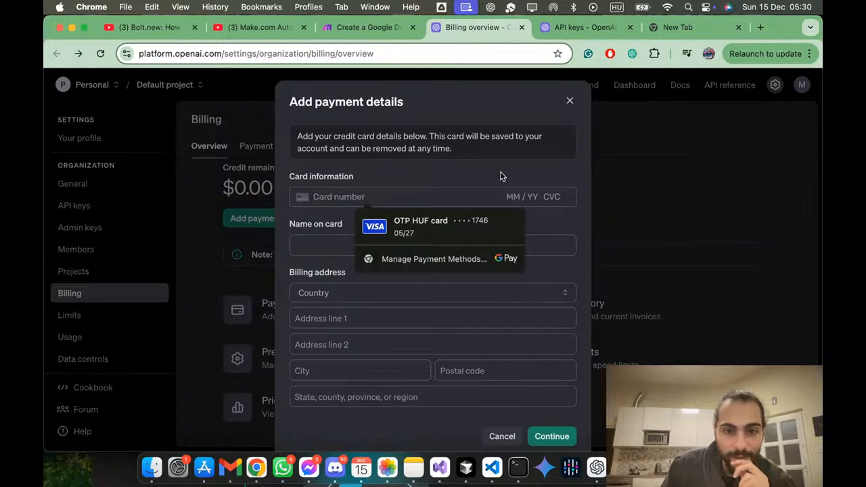
pyautogui.click(474, 221)
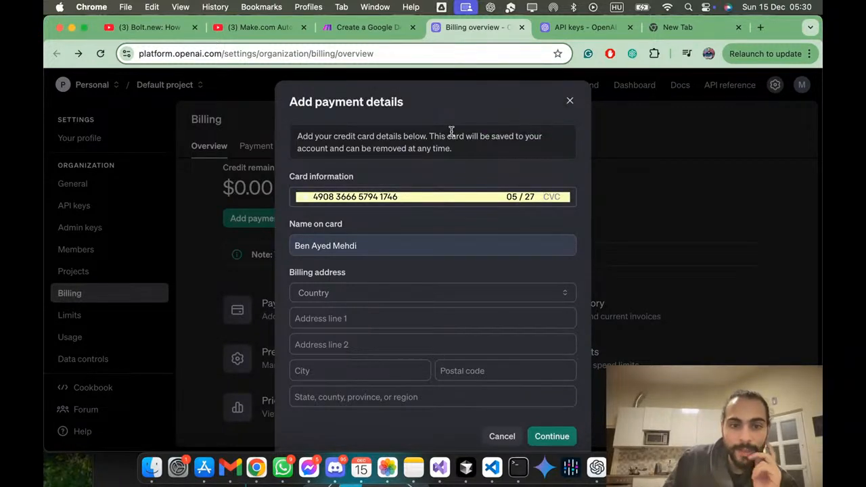
# Step: Fill in the billing address from a saved address, enter the region, and try to submit the payment details
pyautogui.click(411, 300)
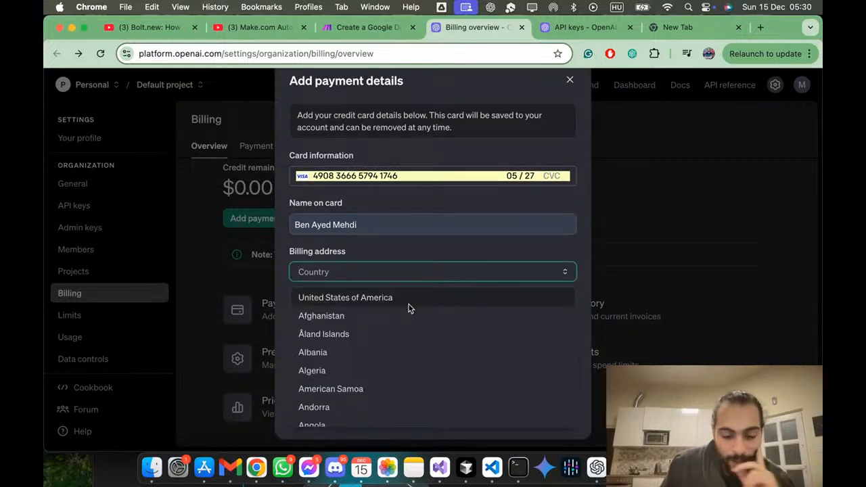
pyautogui.write('hu')
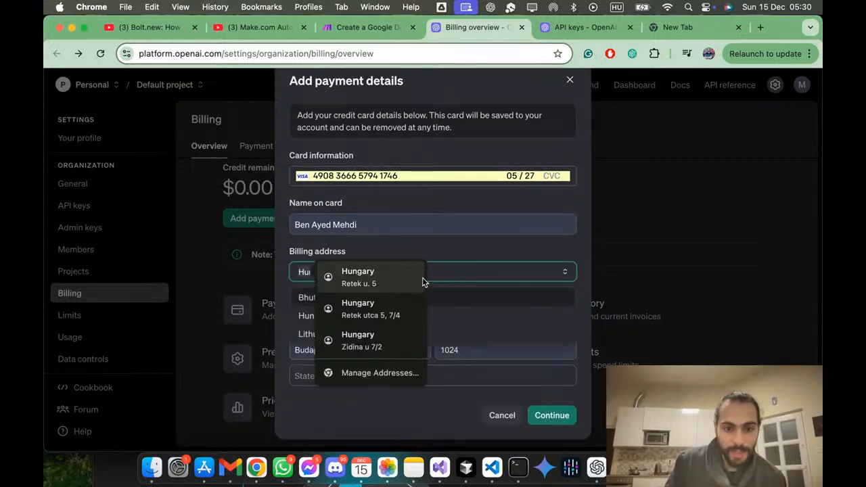
pyautogui.click(420, 279)
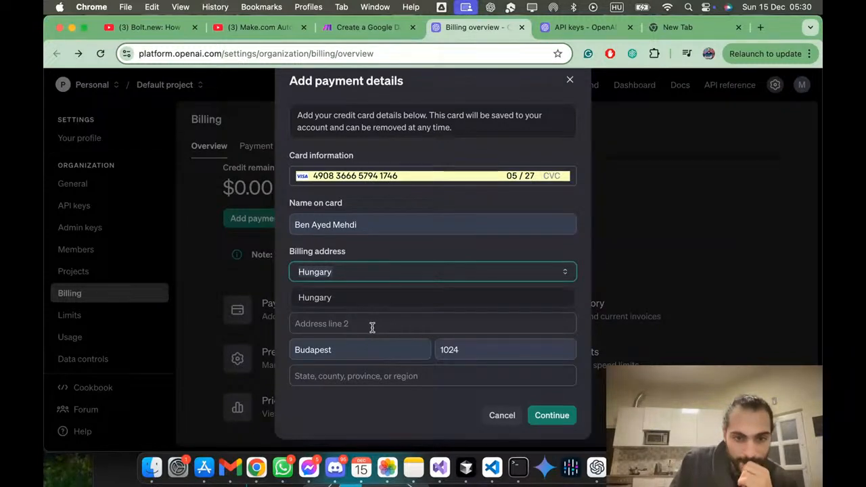
pyautogui.click(396, 376)
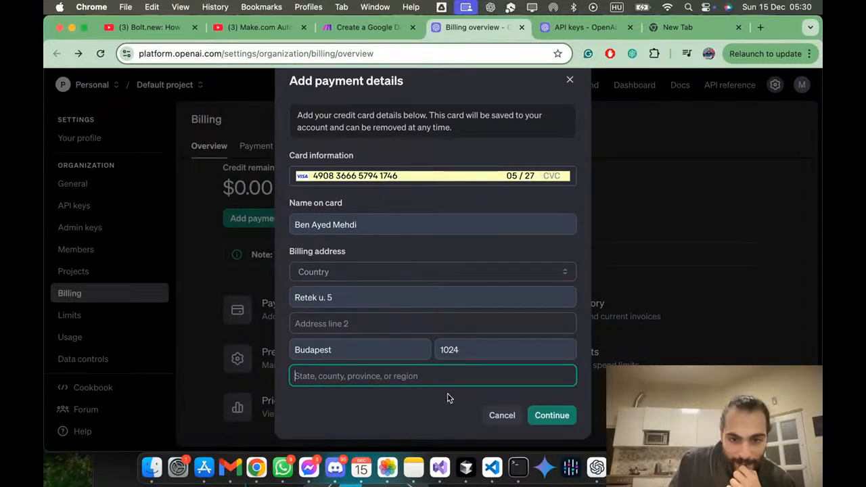
pyautogui.write('Budapest')
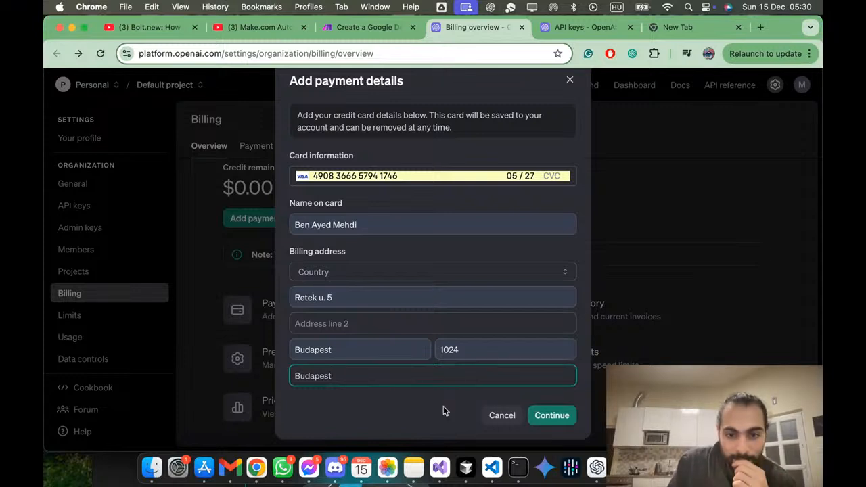
pyautogui.click(566, 421)
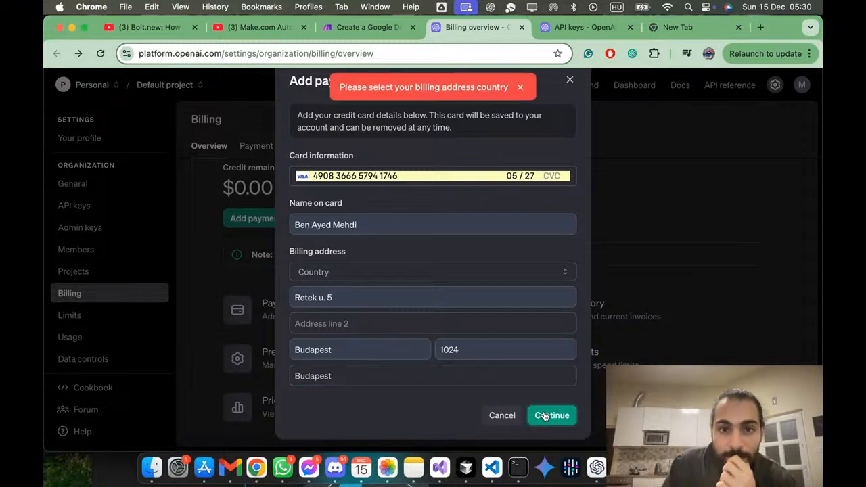
# Step: Select the billing address country, resubmit the payment details, and go to the card's security code field
pyautogui.click(425, 277)
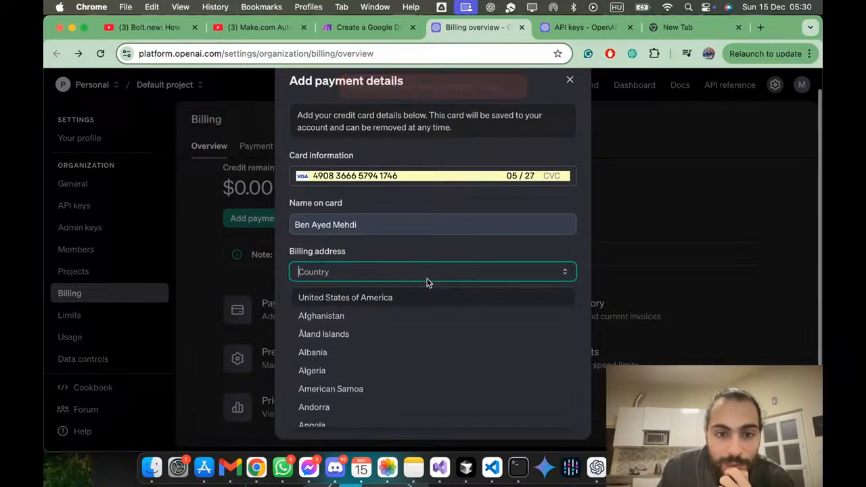
pyautogui.write('hu')
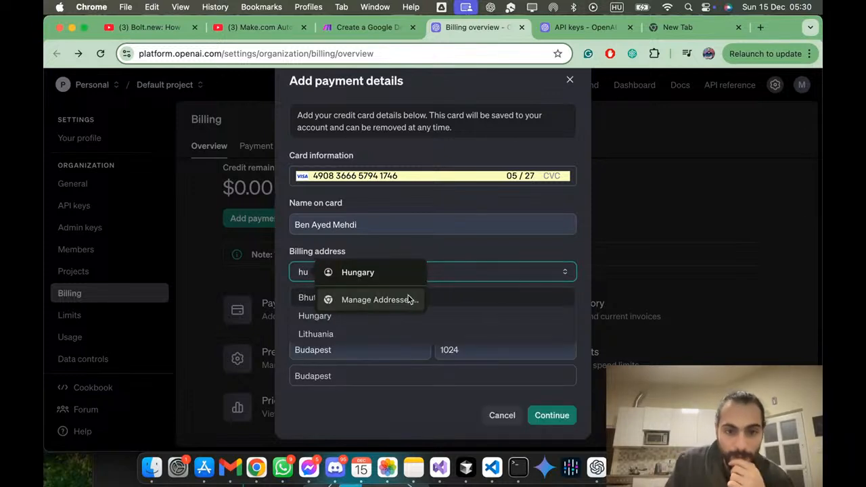
pyautogui.click(304, 320)
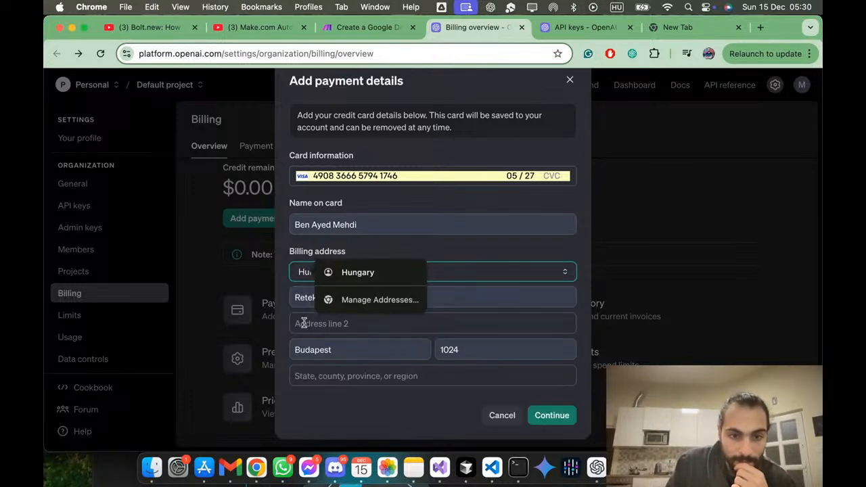
pyautogui.click(535, 418)
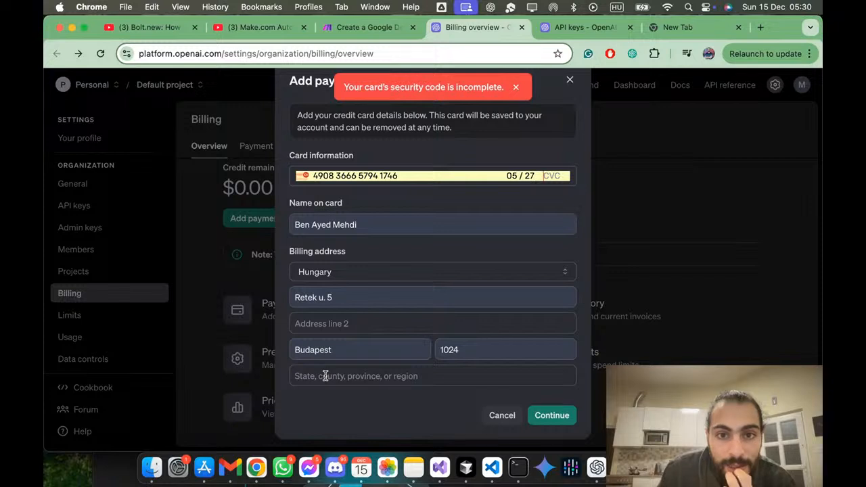
pyautogui.scroll(1, 369, 287)
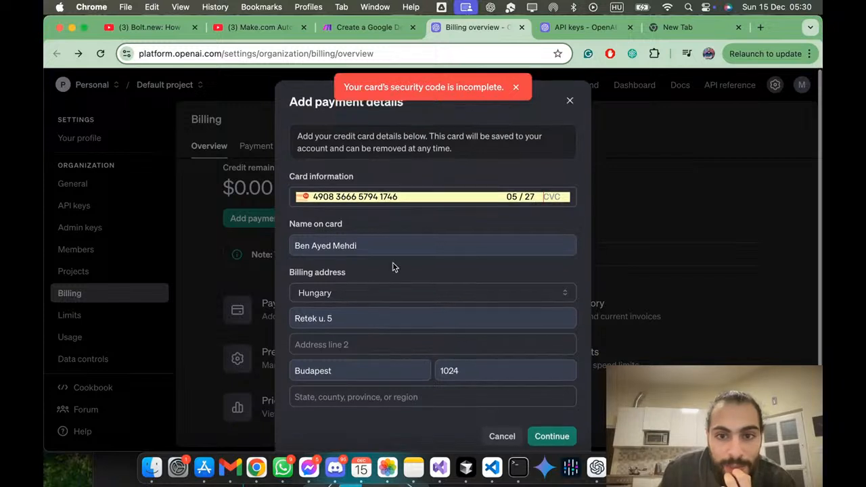
pyautogui.click(560, 197)
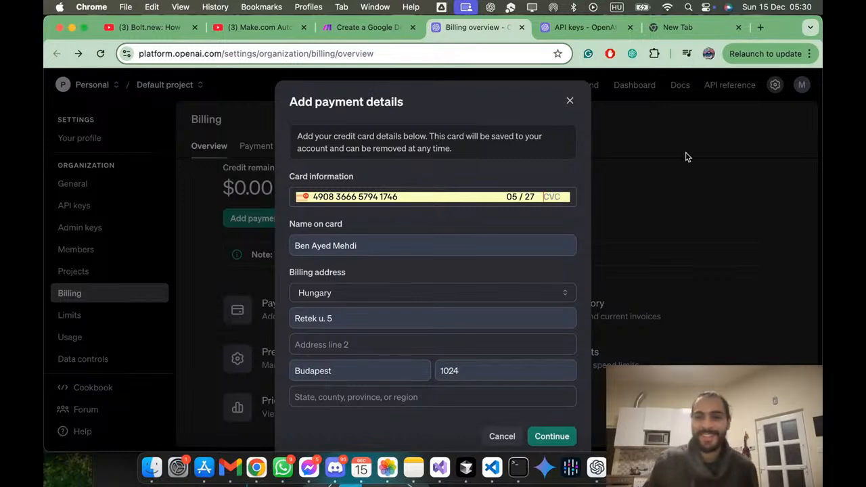
# Step: Close the empty new browser tabs, keeping the OpenAI payment details form open
pyautogui.click(739, 27)
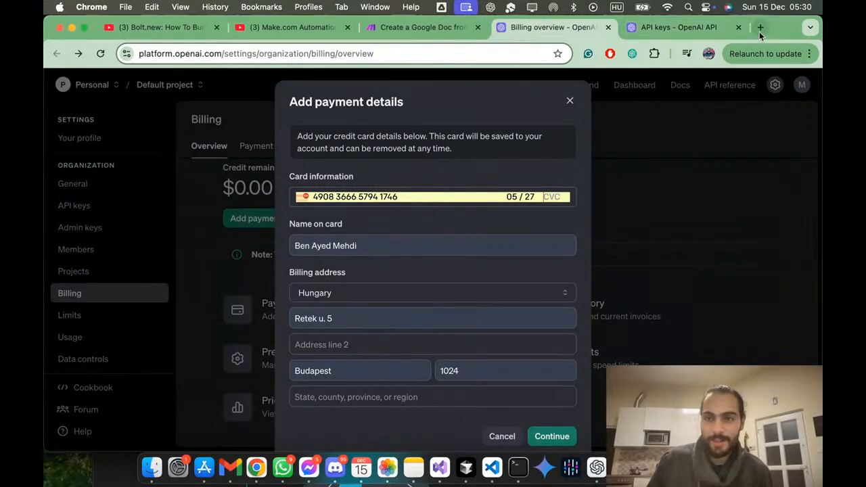
pyautogui.click(761, 27)
pyautogui.click(739, 27)
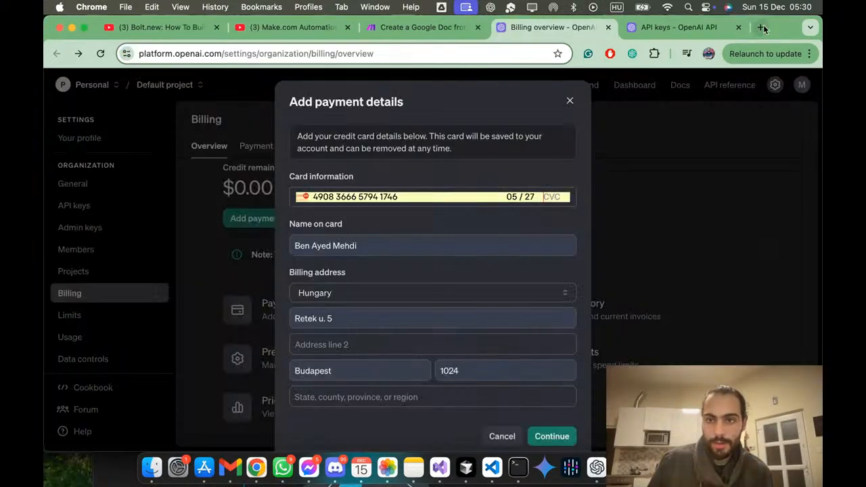
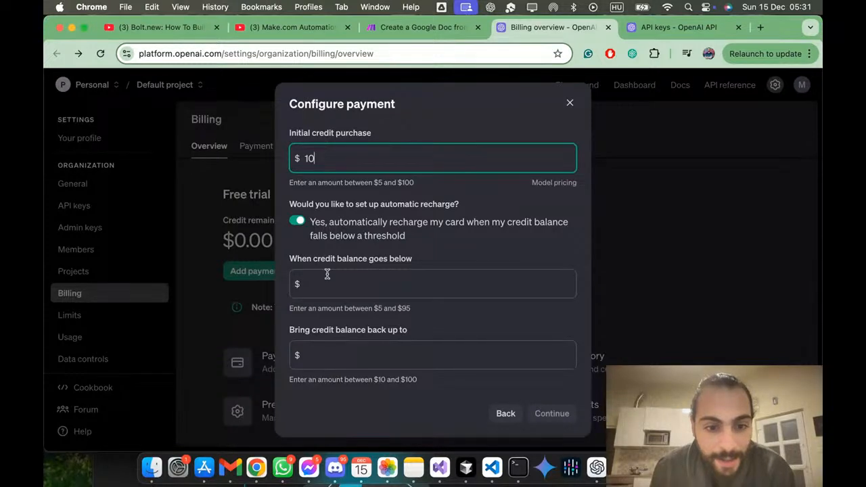
# Step: Turn off automatic recharge and confirm the payment for $10 of OpenAI API usage credit
pyautogui.click(291, 325)
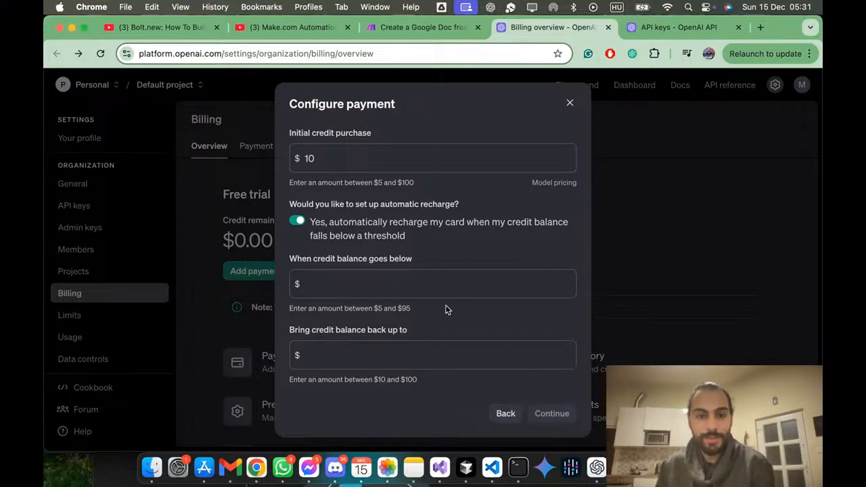
pyautogui.click(298, 224)
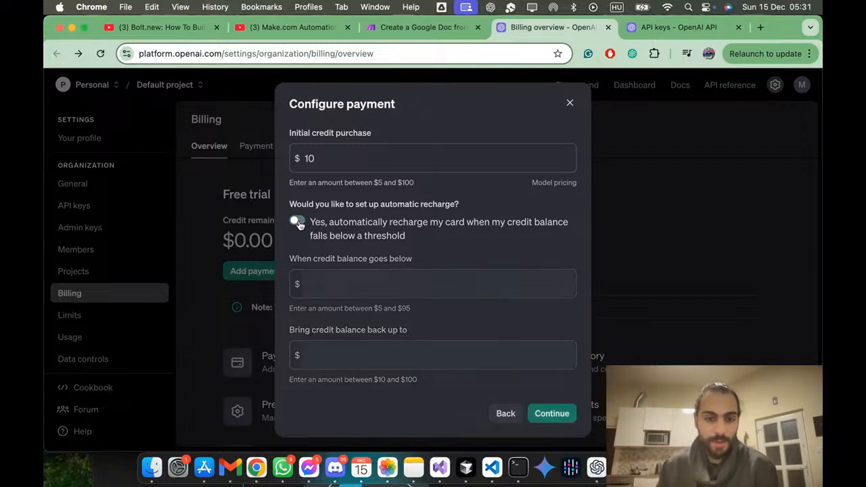
pyautogui.click(560, 416)
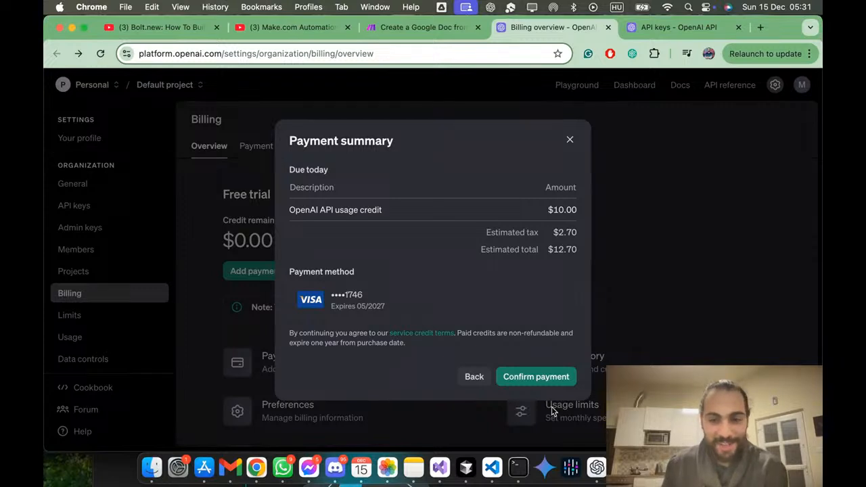
pyautogui.click(555, 383)
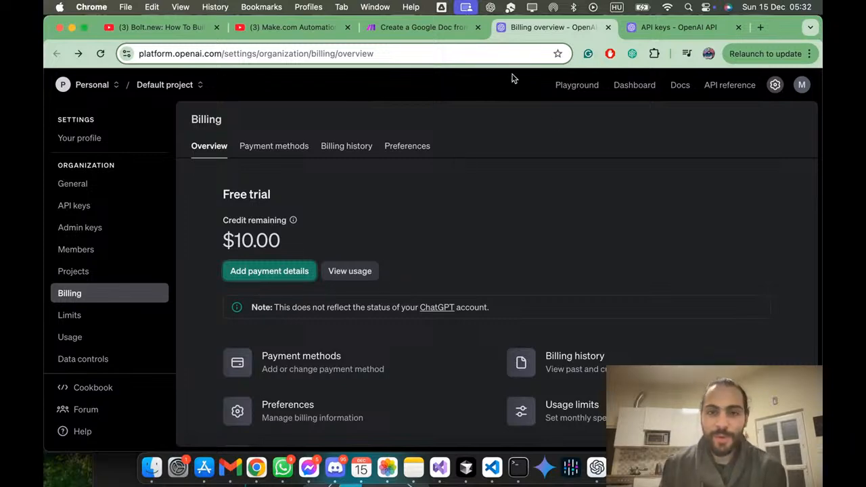
# Step: Run the Make scenario once again, and reload the OpenAI billing overview to check the credit balance
pyautogui.click(392, 31)
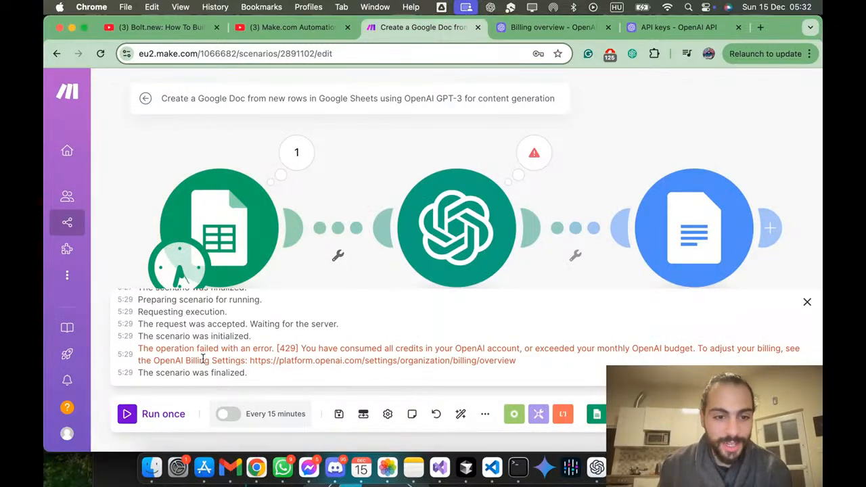
pyautogui.click(178, 415)
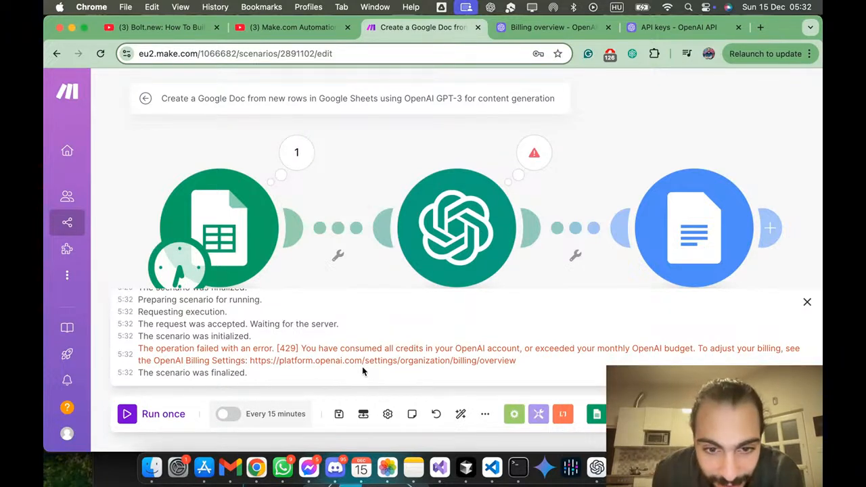
pyautogui.click(549, 27)
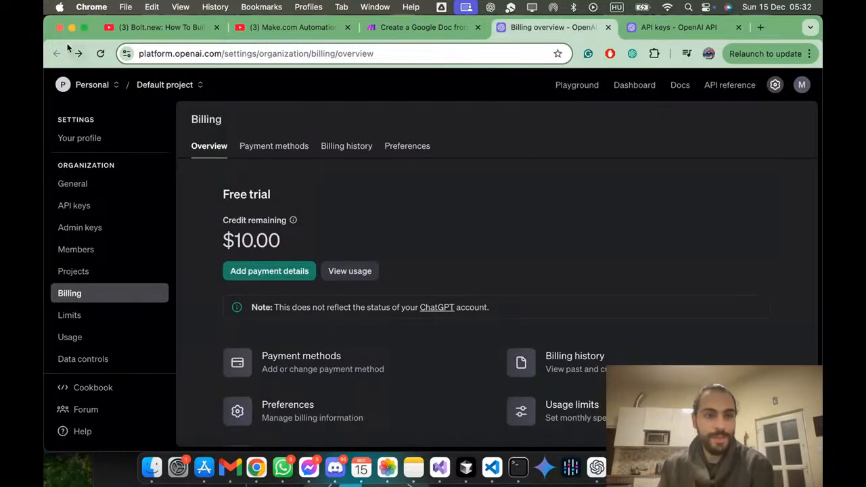
pyautogui.click(100, 53)
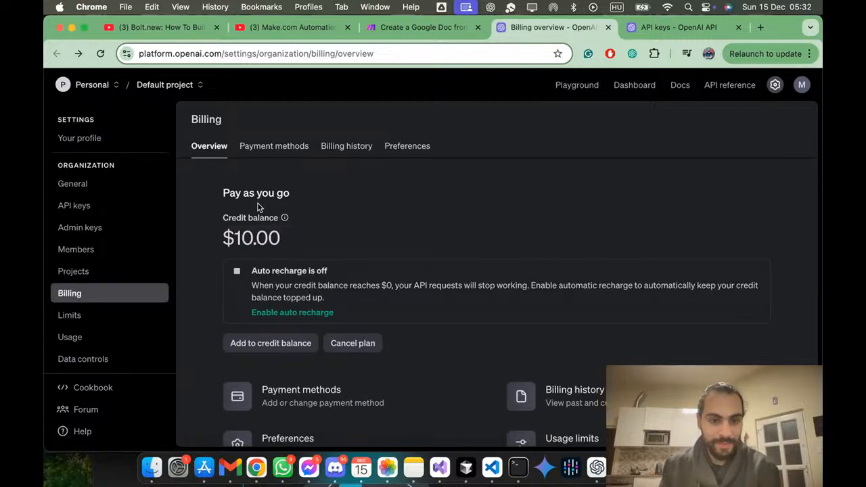
pyautogui.scroll(-3, 257, 206)
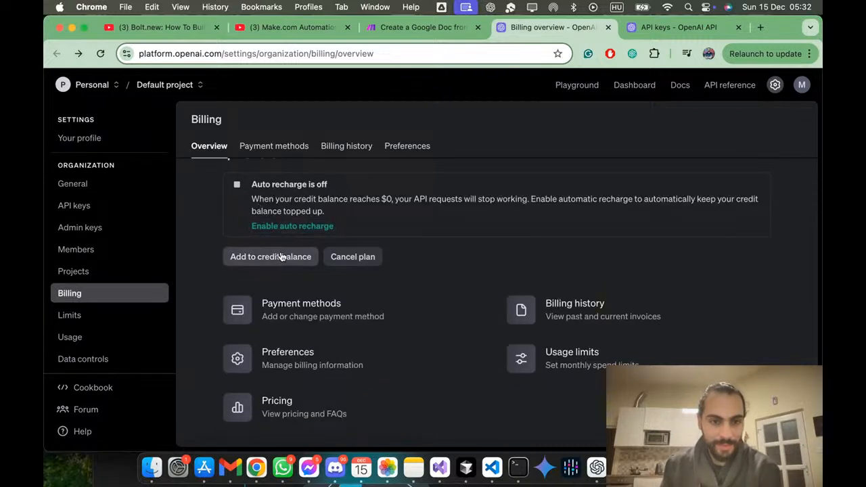
# Step: Review the OpenAI organization's payment methods, billing history invoices and monthly usage cost
pyautogui.click(266, 144)
pyautogui.click(370, 150)
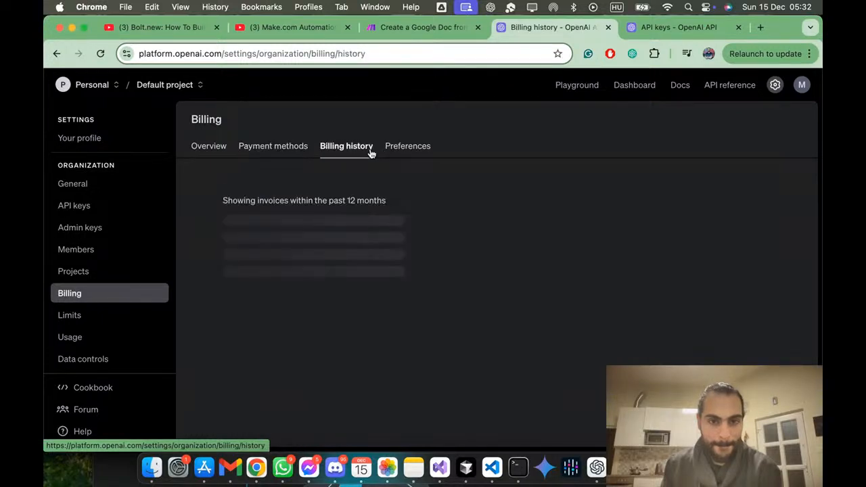
pyautogui.click(267, 147)
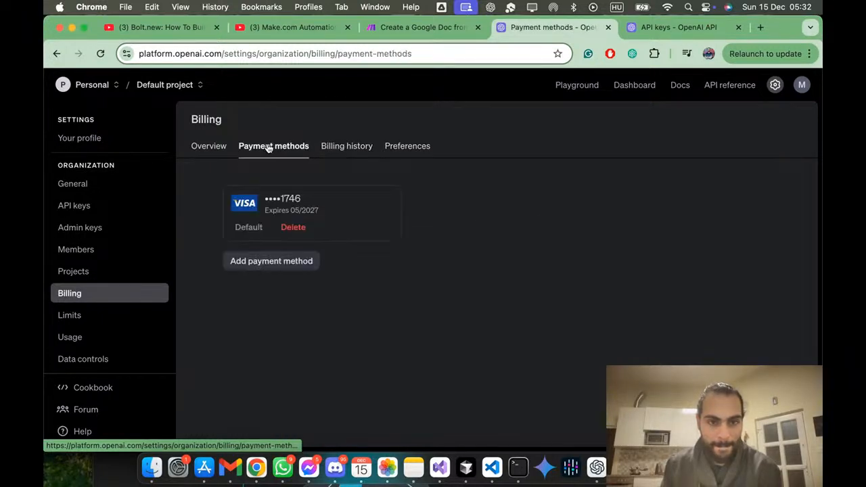
pyautogui.click(361, 150)
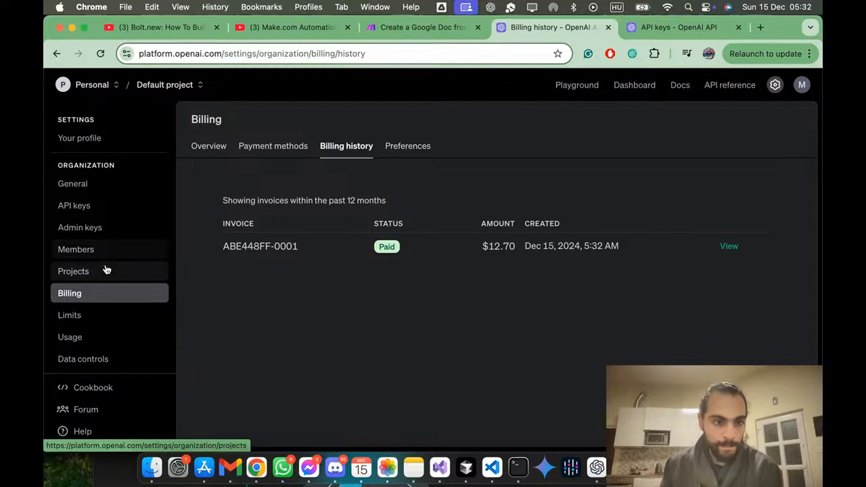
pyautogui.click(77, 336)
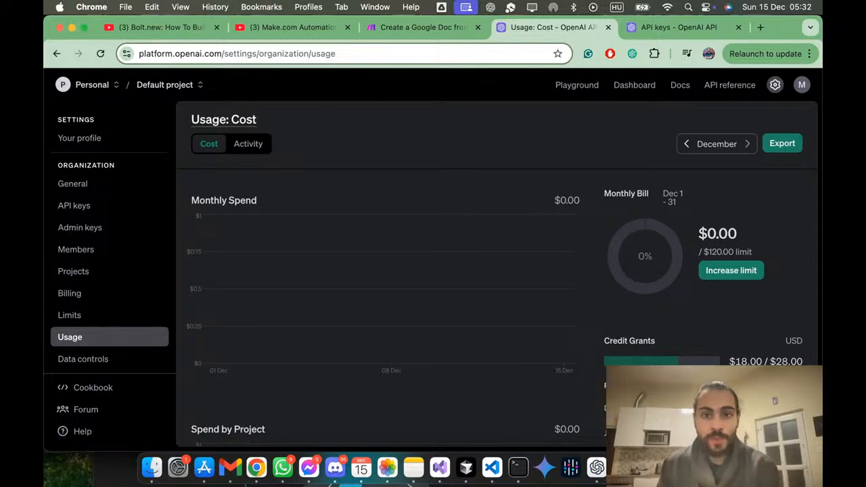
# Step: Open the Make scenario's OpenAI module, check its available connections, and close the new-connection form without saving
pyautogui.click(436, 33)
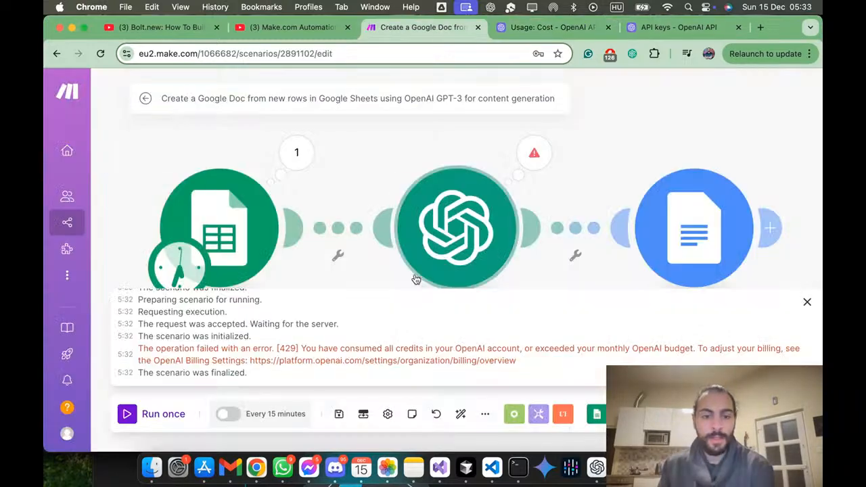
pyautogui.click(470, 281)
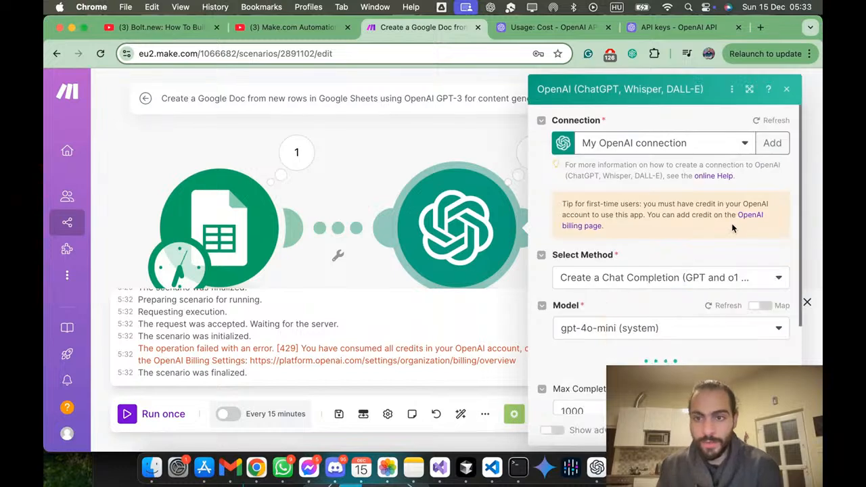
pyautogui.click(747, 145)
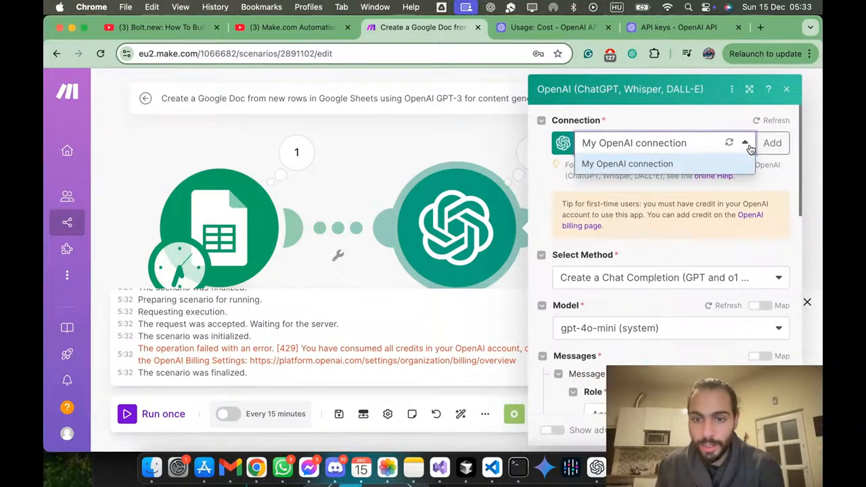
pyautogui.click(772, 144)
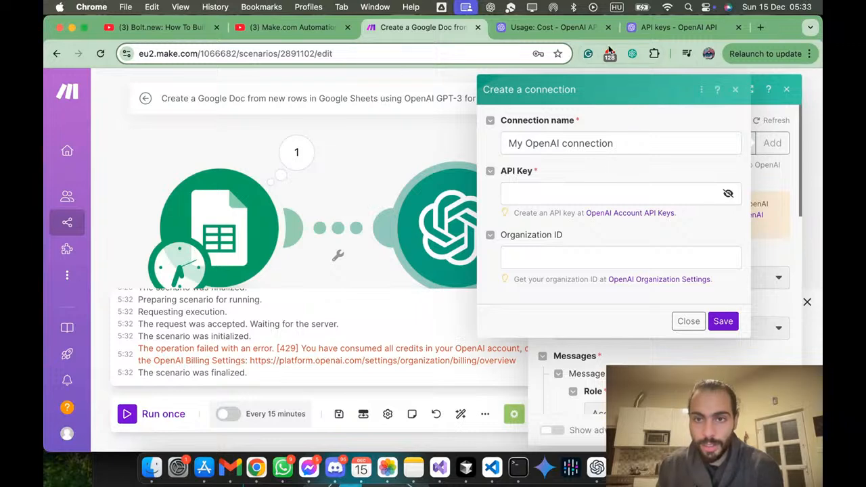
pyautogui.click(545, 30)
pyautogui.click(453, 31)
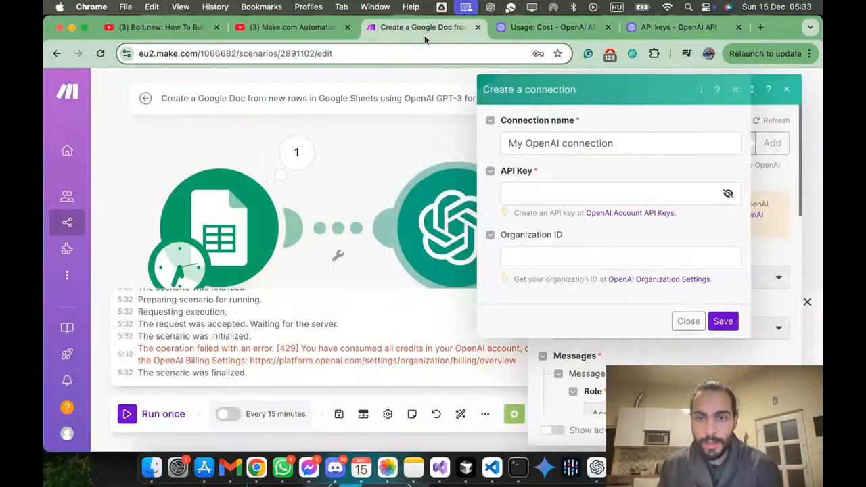
pyautogui.click(689, 321)
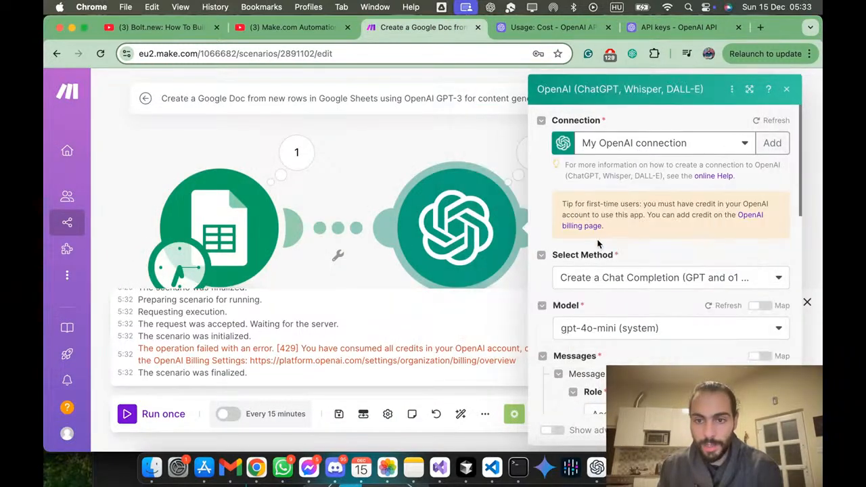
# Step: Examine the OpenAI module's method, prompt message, token limit and advanced settings, and close the module settings
pyautogui.scroll(-3, 650, 274)
pyautogui.click(689, 191)
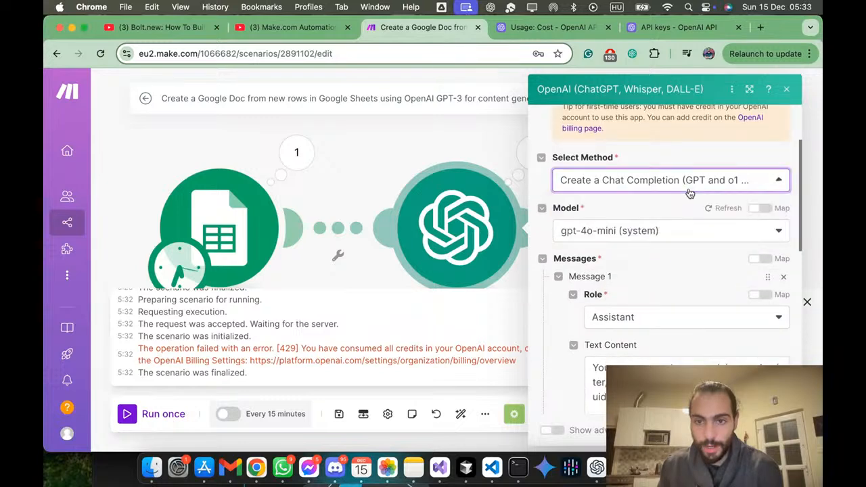
pyautogui.scroll(-10, 658, 239)
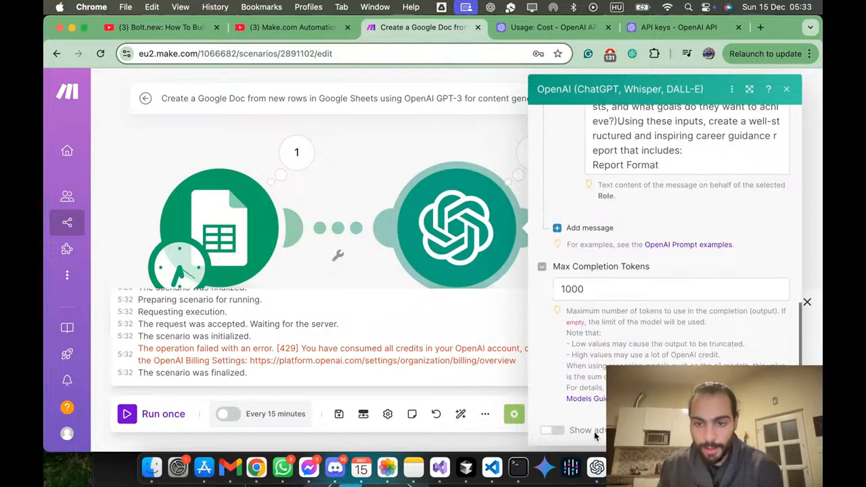
pyautogui.click(554, 431)
pyautogui.scroll(-5, 660, 364)
pyautogui.scroll(5, 658, 361)
pyautogui.scroll(-2, 660, 365)
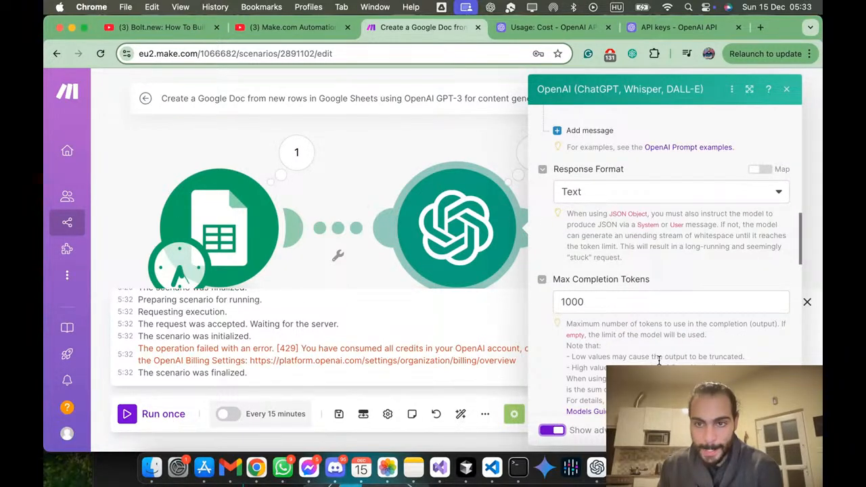
pyautogui.scroll(-6, 659, 361)
pyautogui.scroll(-10, 660, 364)
pyautogui.scroll(-3, 660, 364)
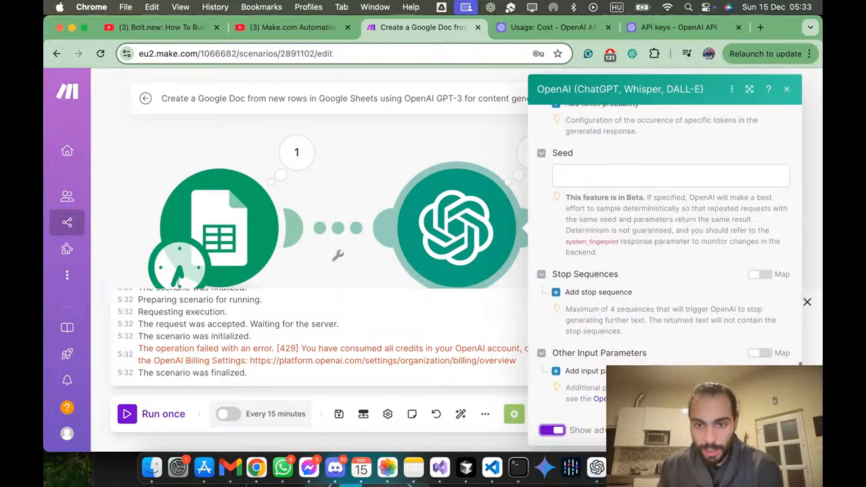
pyautogui.click(555, 430)
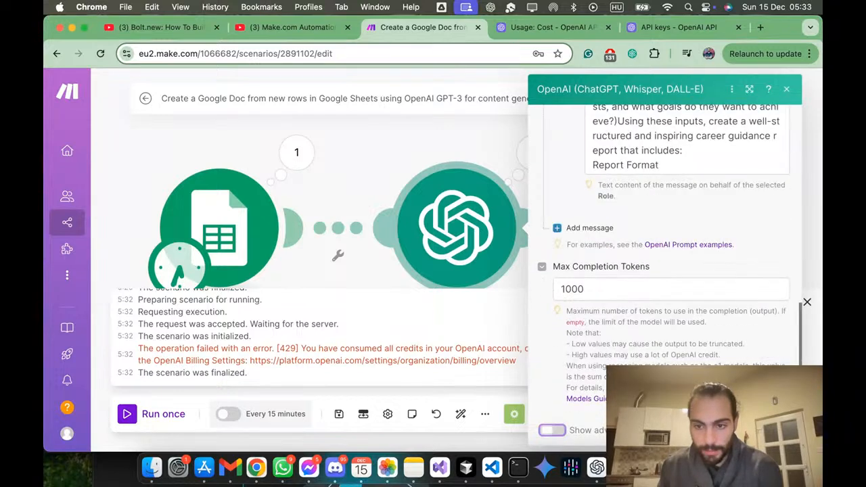
pyautogui.click(776, 431)
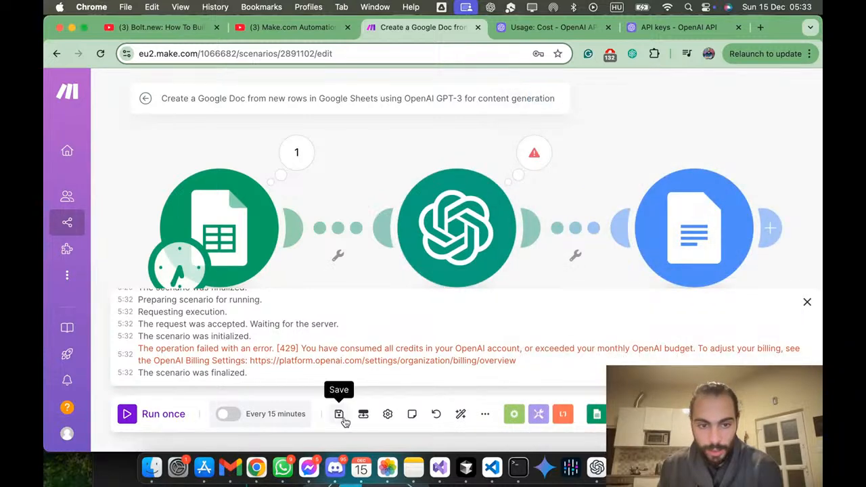
# Step: Run the scenario once again, and skim the first-scenario guide before closing it
pyautogui.click(807, 303)
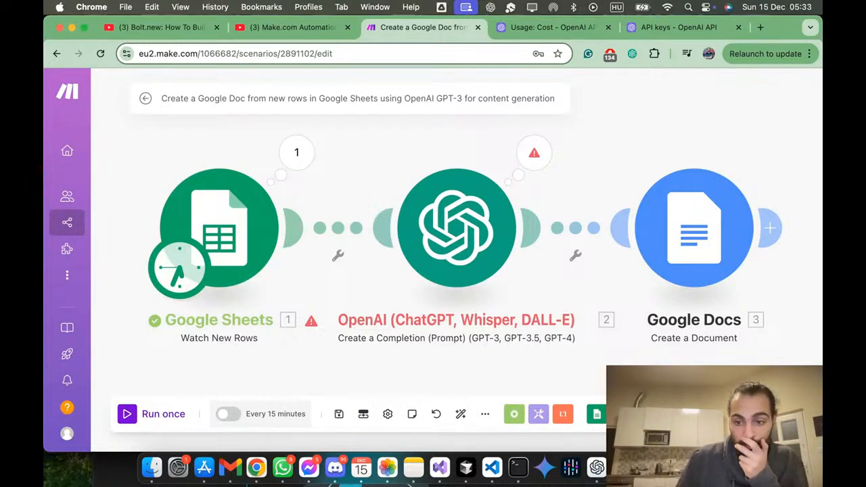
pyautogui.click(155, 415)
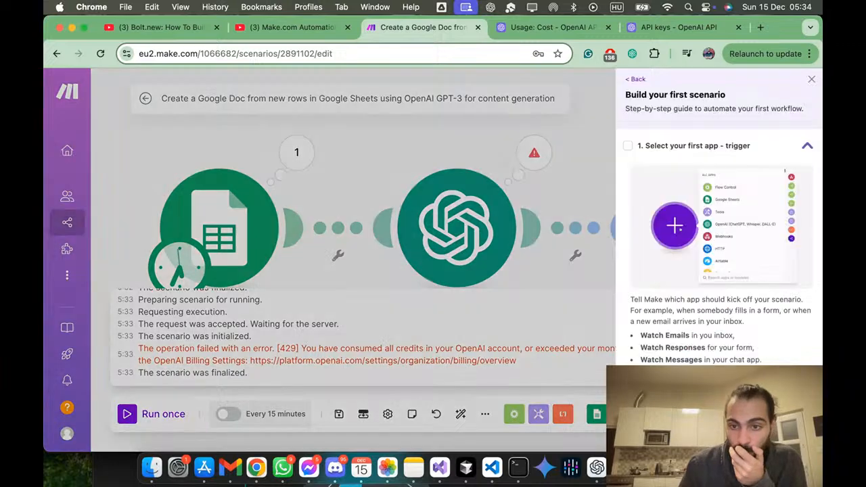
pyautogui.scroll(-5, 720, 258)
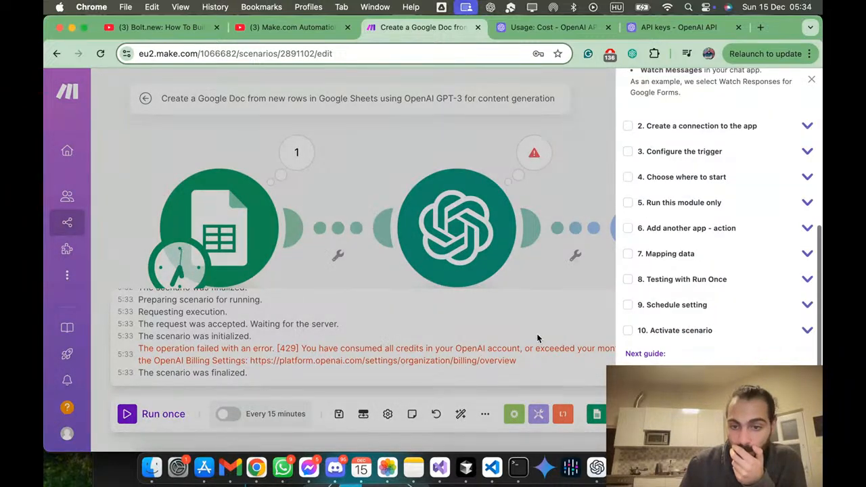
pyautogui.click(539, 339)
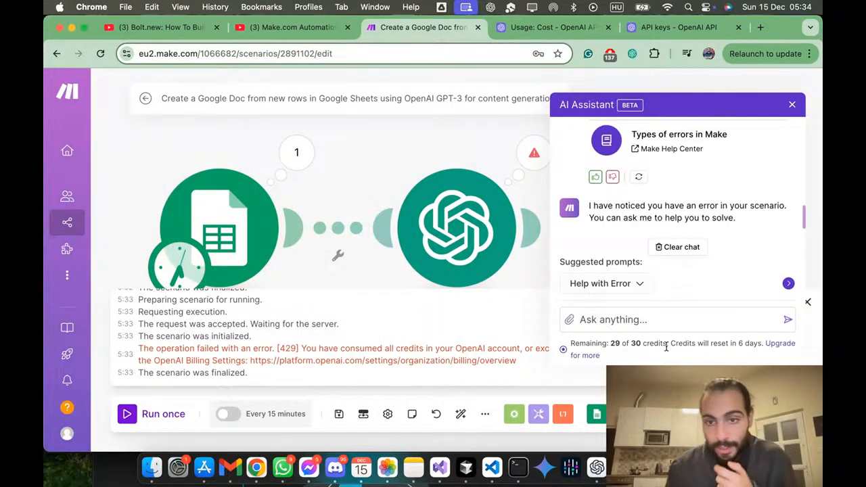
# Step: Send the AI Assistant the message "open ai task was failing because i didn't have credit, I added credit now, but it is still not working"
pyautogui.click(670, 325)
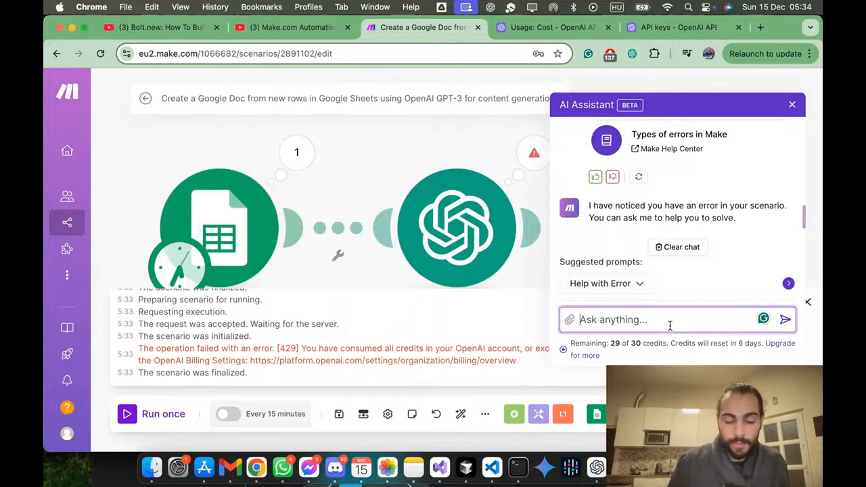
pyautogui.write('open ai task was w')
pyautogui.write("ailing because i didn't")
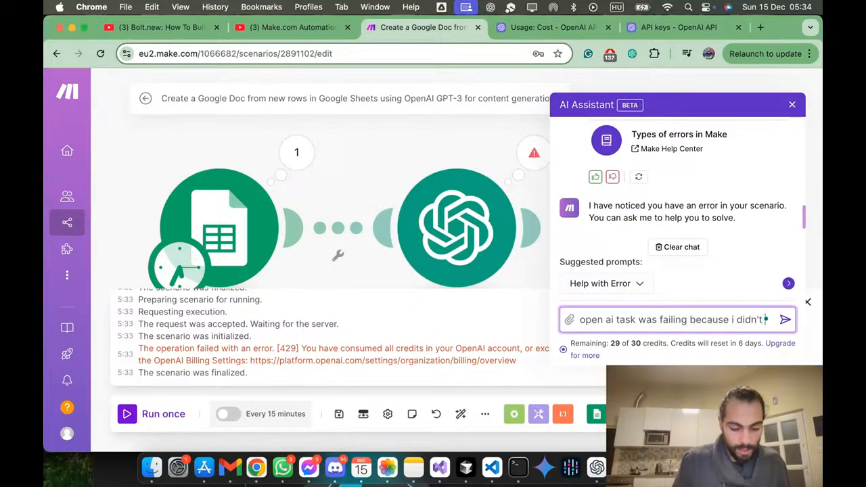
pyautogui.write(' have cred')
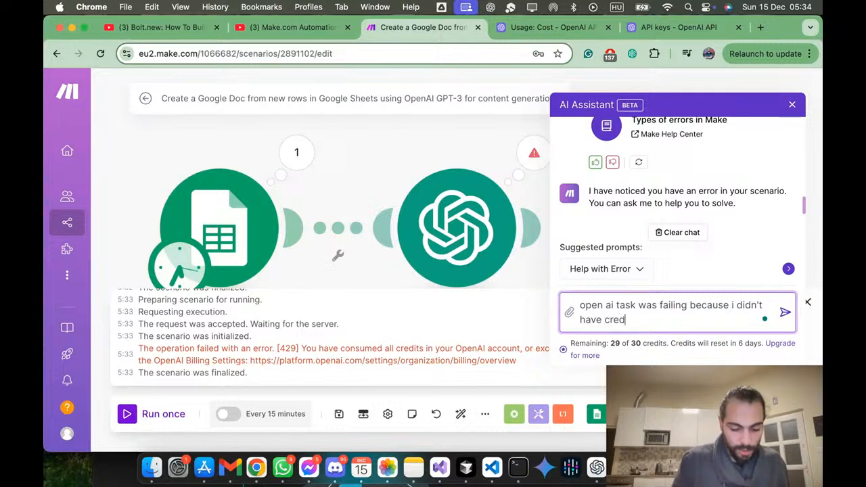
pyautogui.write('it, u added cr')
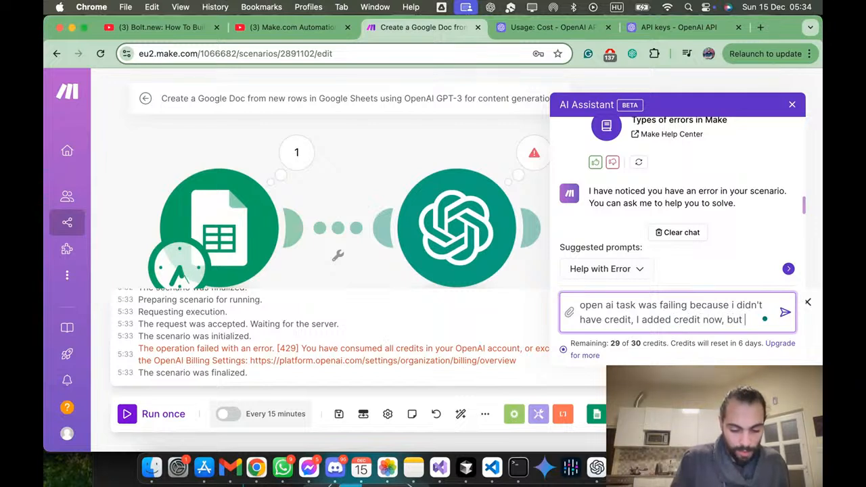
pyautogui.write('edit now, but it still ')
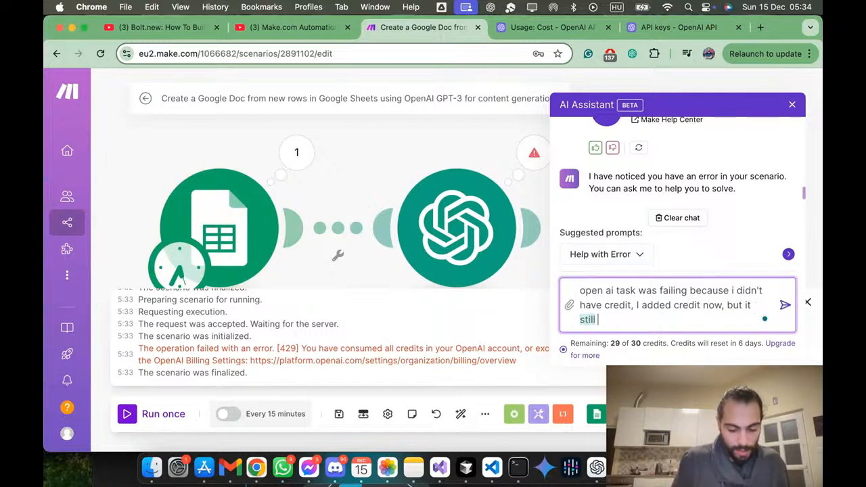
pyautogui.write('is no')
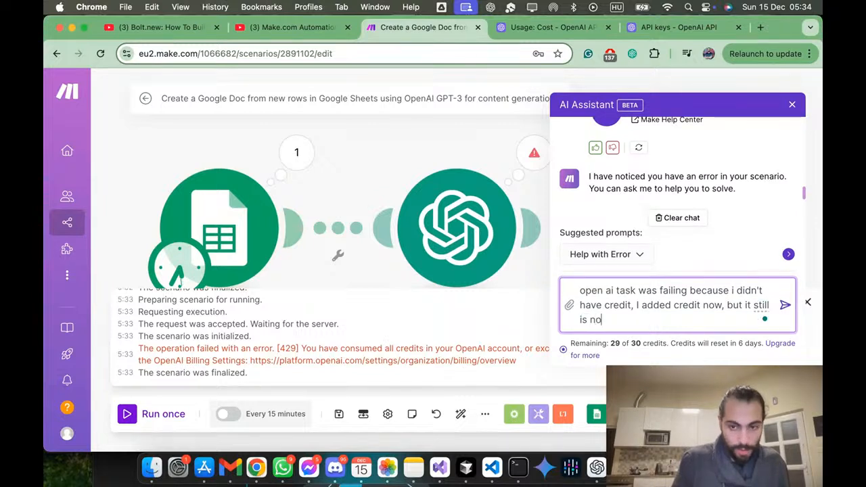
pyautogui.press('BackSpace')
pyautogui.press('BackSpace')
pyautogui.press('BackSpace')
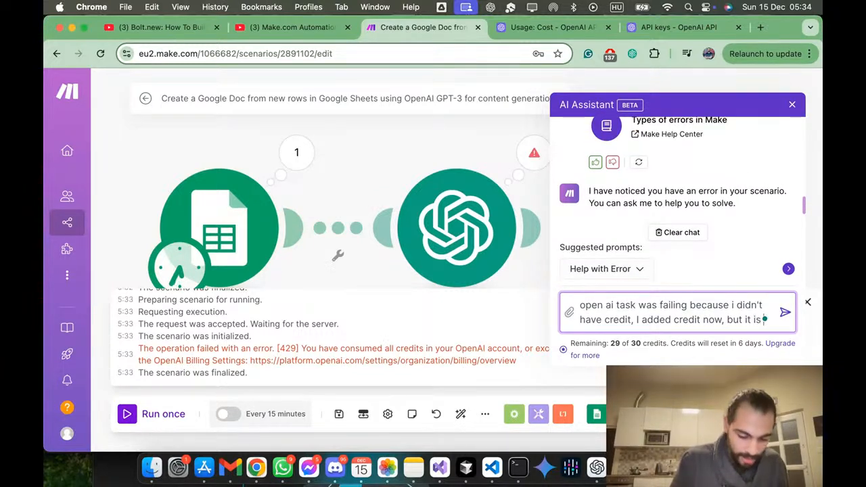
pyautogui.write('still not f')
pyautogui.press('BackSpace')
pyautogui.write('working')
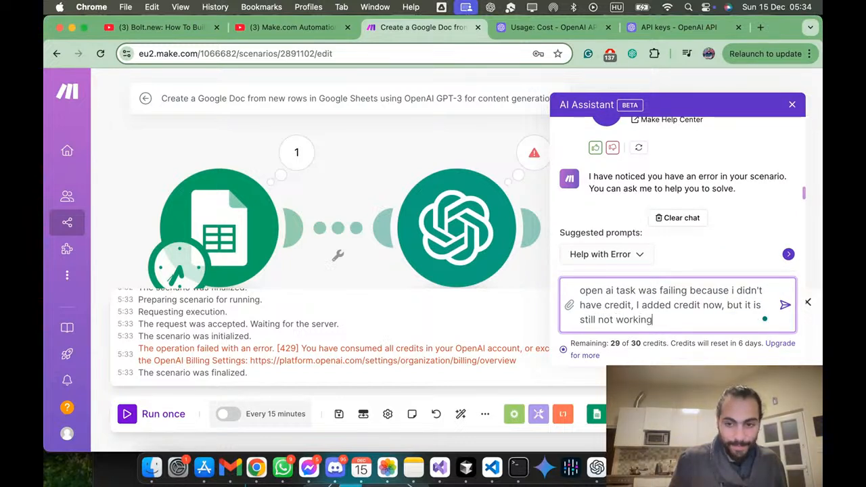
pyautogui.press('Return')
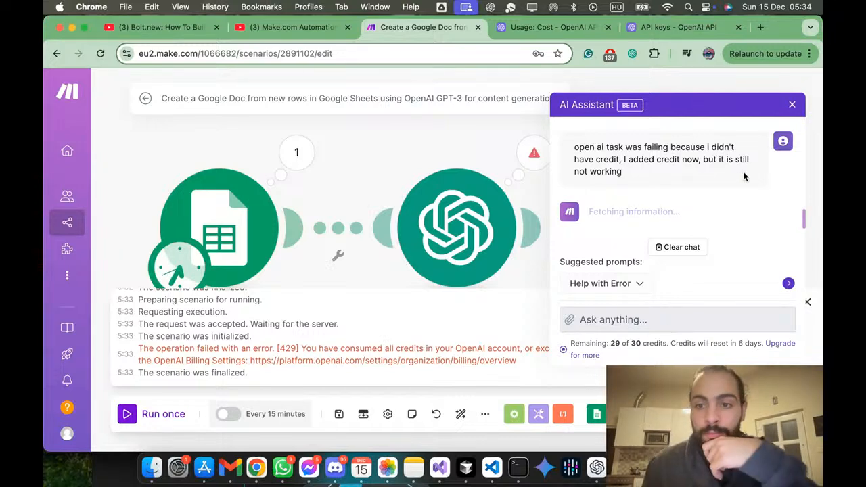
# Step: Read the assistant's troubleshooting reply and open its suggested help article on OpenAI (ChatGPT, Whisper, DALL-E)
pyautogui.scroll(5, 716, 193)
pyautogui.scroll(-3, 716, 193)
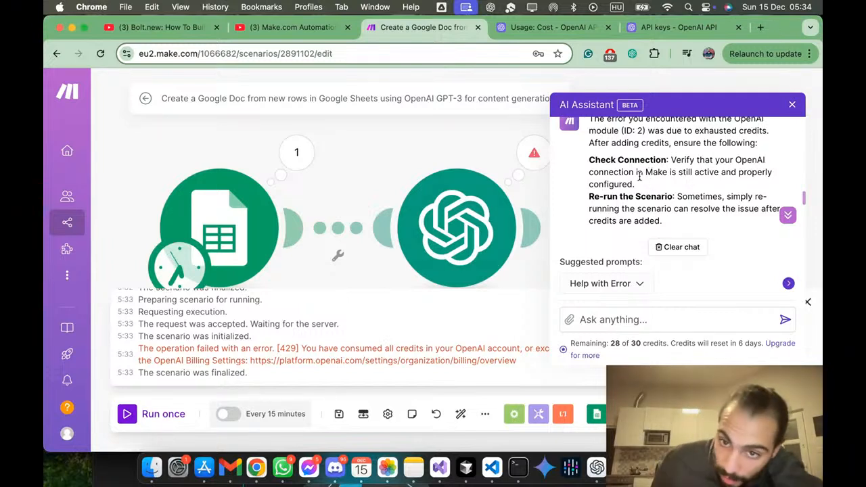
pyautogui.scroll(-3, 638, 173)
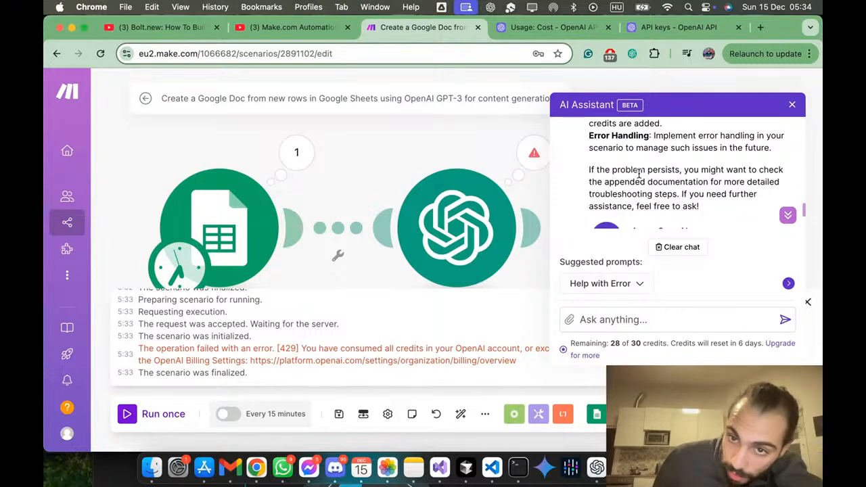
pyautogui.scroll(-3, 638, 173)
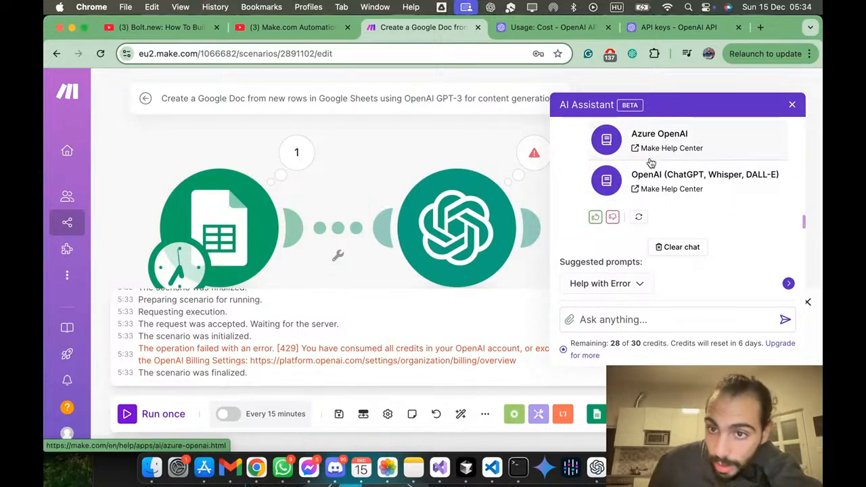
pyautogui.click(671, 177)
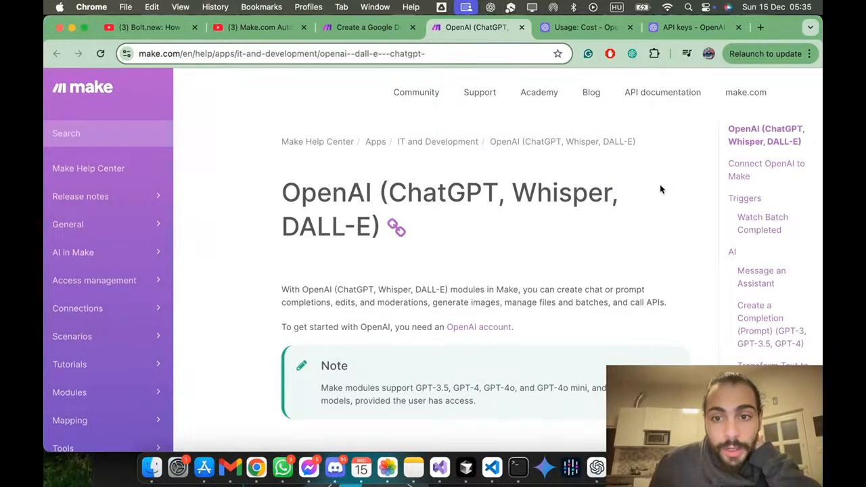
# Step: Examine the help article's instructions for connecting OpenAI to Make and its list of triggers and AI modules
pyautogui.scroll(-2, 661, 190)
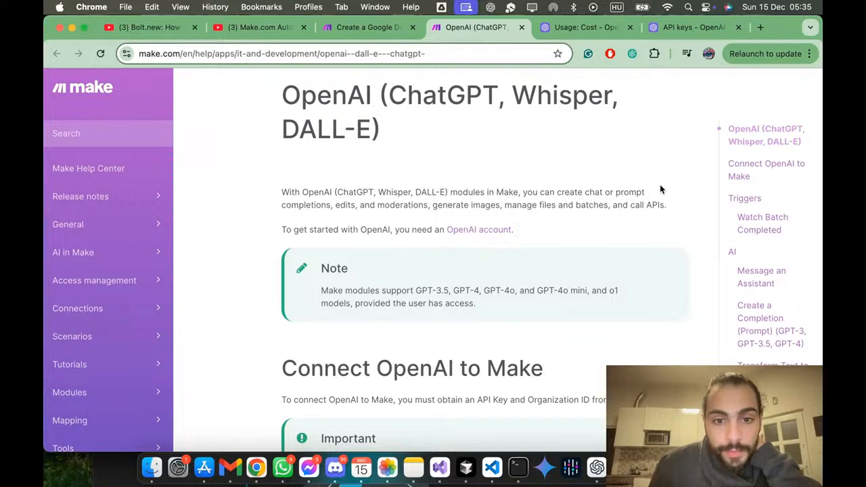
pyautogui.scroll(-2, 662, 190)
pyautogui.scroll(-2, 662, 190)
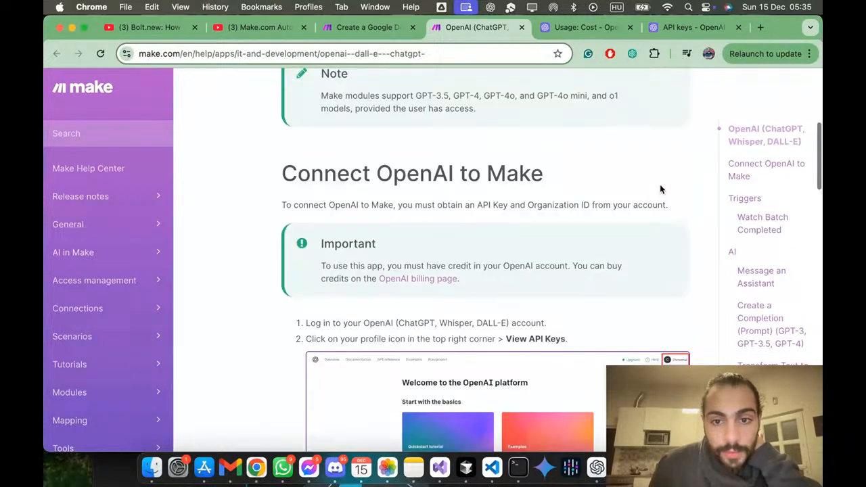
pyautogui.scroll(-2, 661, 190)
pyautogui.scroll(-3, 662, 190)
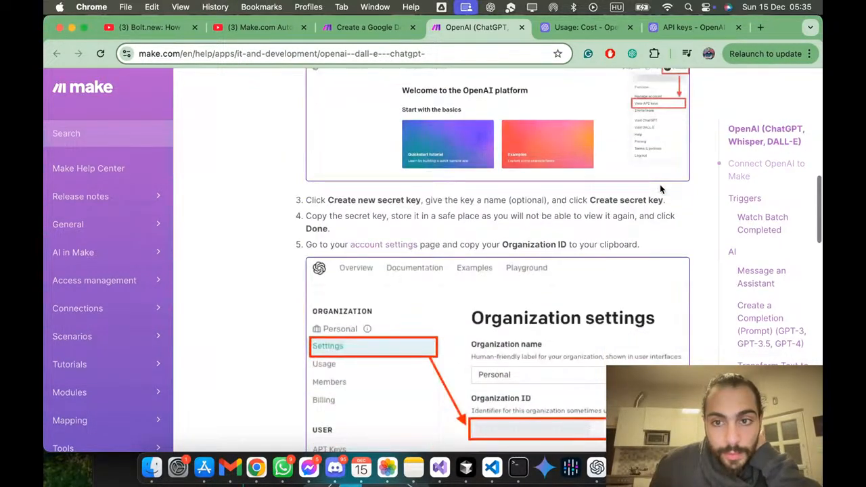
pyautogui.scroll(5, 661, 190)
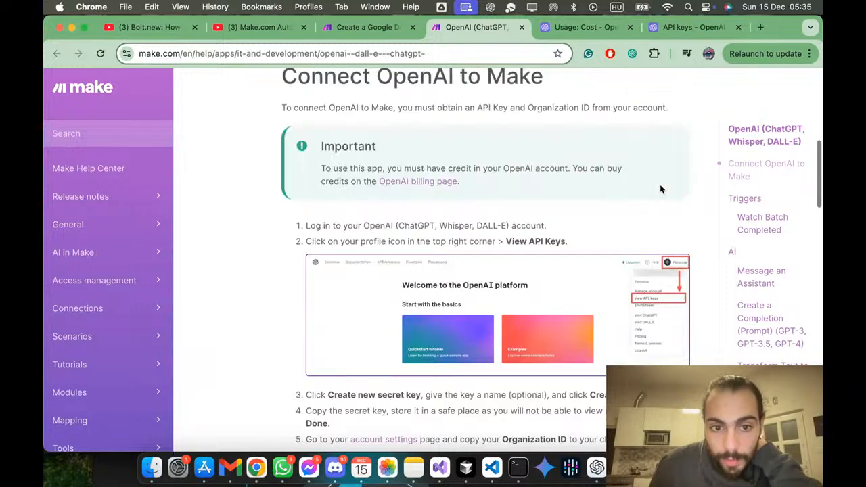
pyautogui.scroll(-6, 661, 189)
pyautogui.scroll(-7, 660, 186)
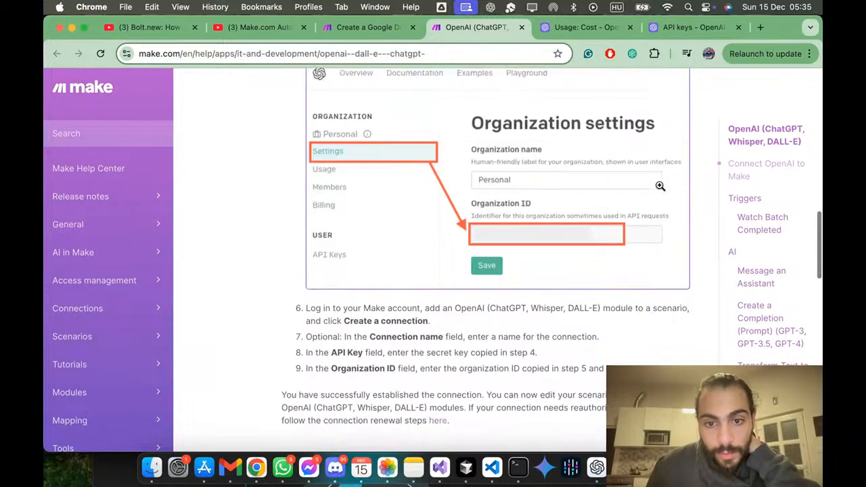
pyautogui.scroll(3, 661, 190)
pyautogui.scroll(1, 660, 187)
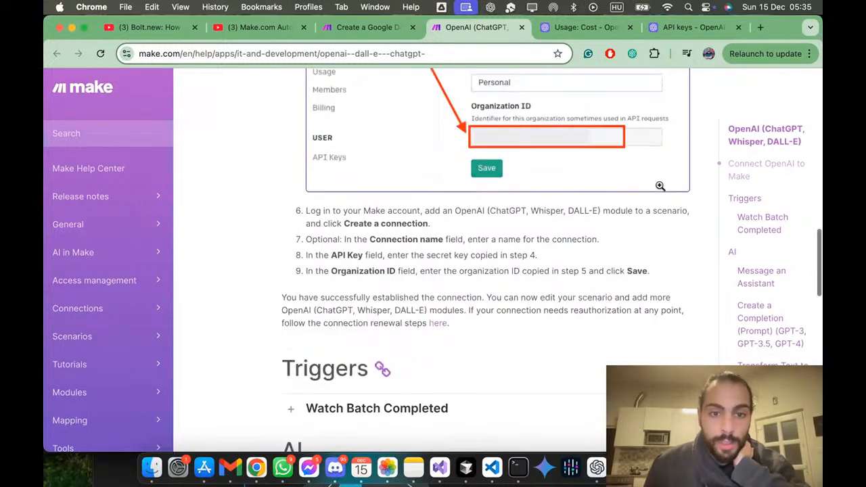
pyautogui.scroll(-5, 660, 186)
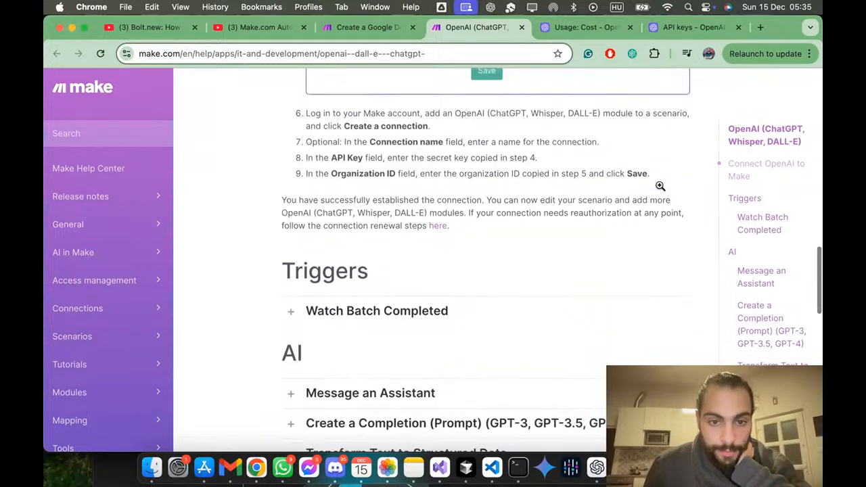
pyautogui.scroll(-8, 661, 190)
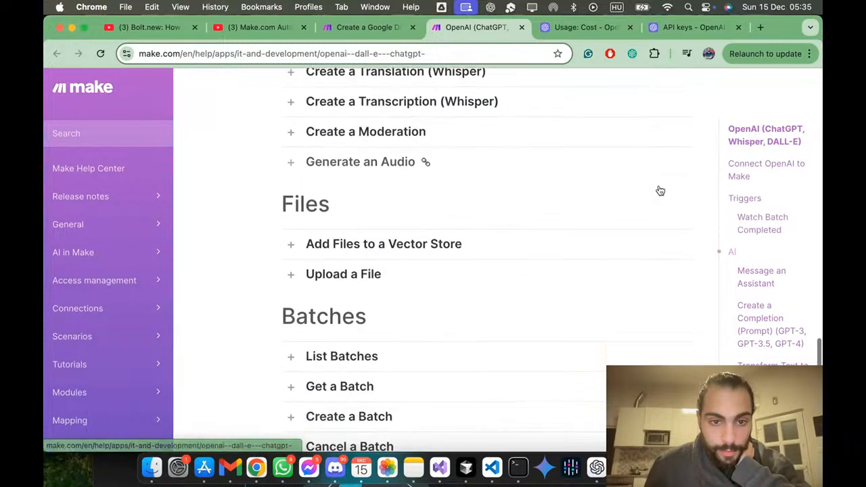
pyautogui.scroll(4, 659, 191)
pyautogui.scroll(3, 659, 191)
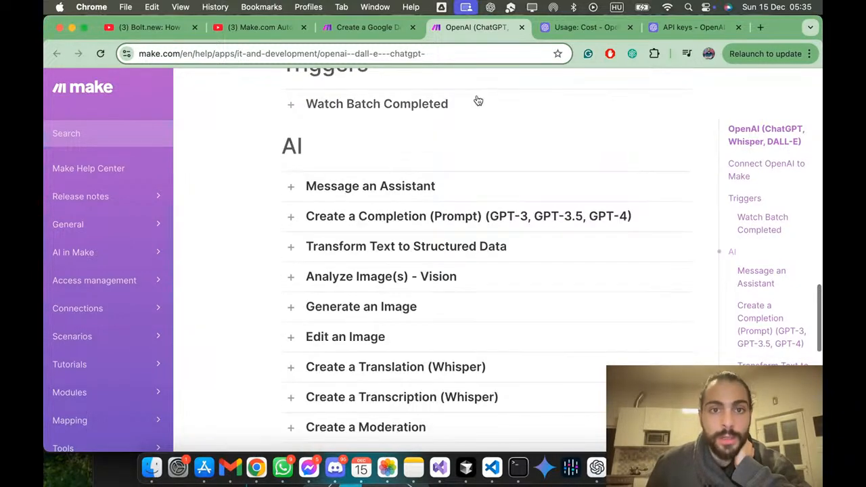
# Step: Reload the Make scenario page and close the OpenAI help article
pyautogui.click(372, 28)
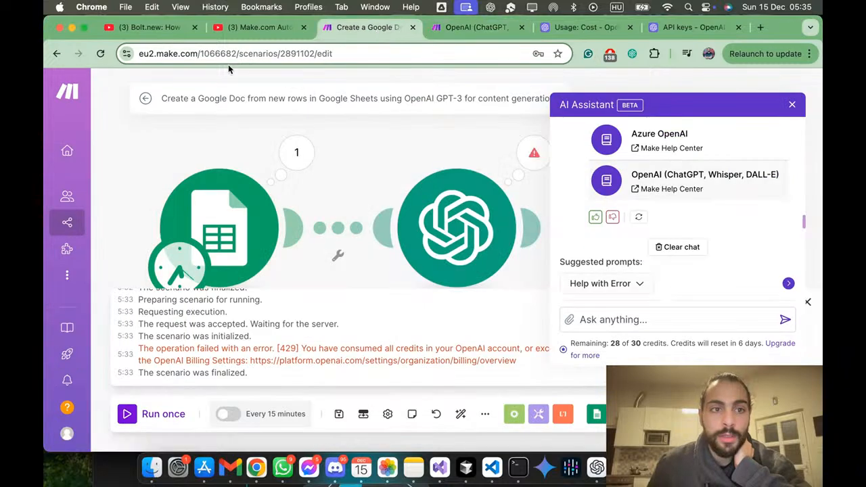
pyautogui.click(100, 53)
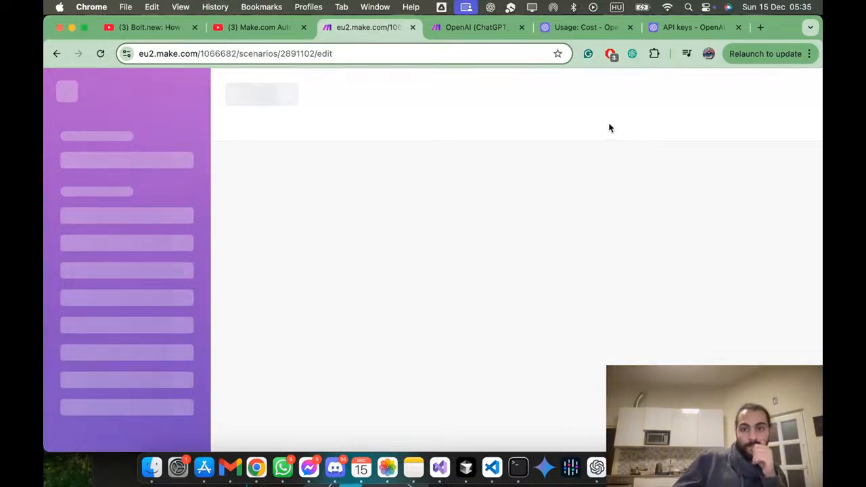
pyautogui.click(465, 27)
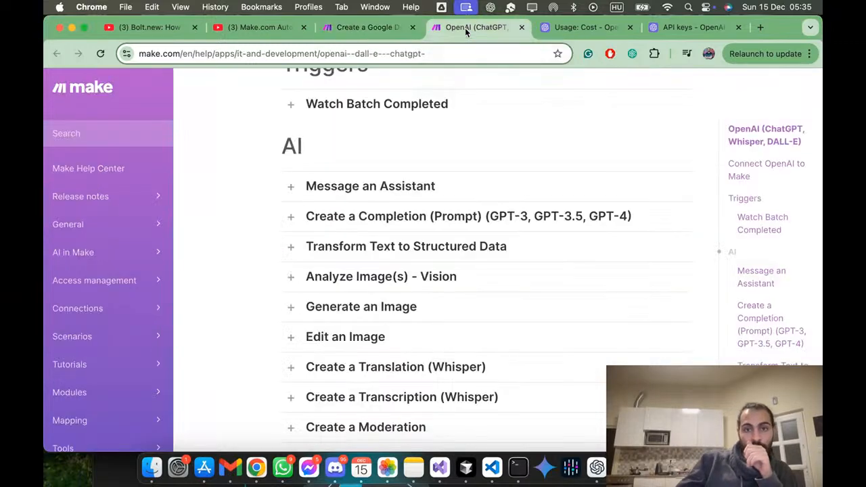
pyautogui.click(556, 28)
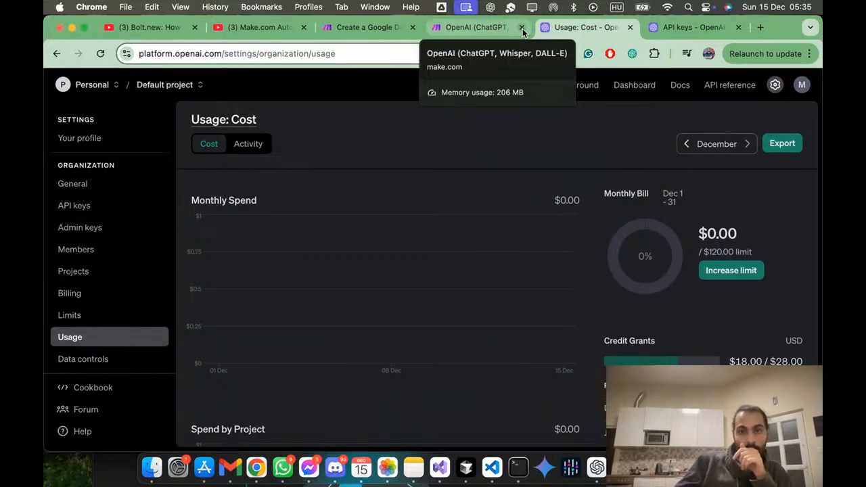
pyautogui.click(521, 28)
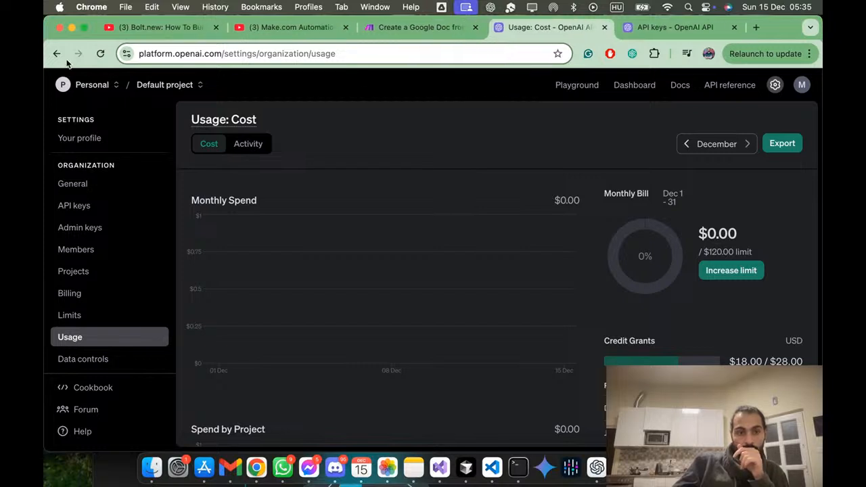
# Step: Refresh the OpenAI usage data, and examine the organization's December activity and the project's API keys list
pyautogui.click(102, 54)
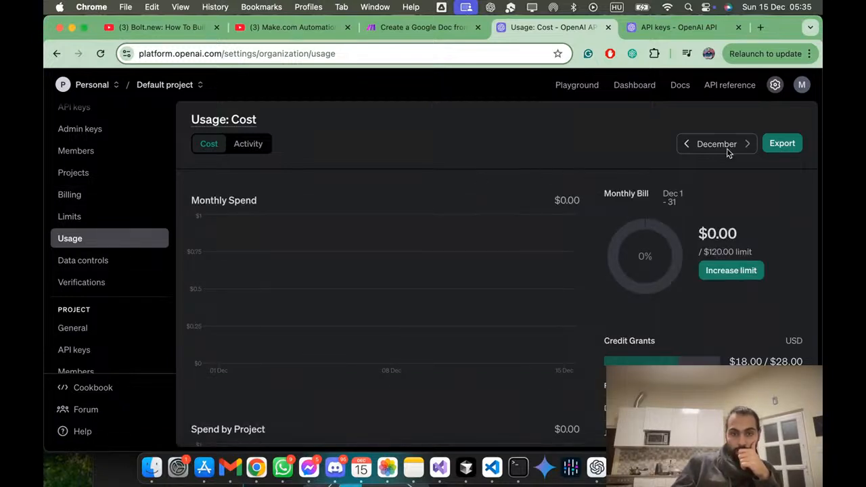
pyautogui.click(263, 151)
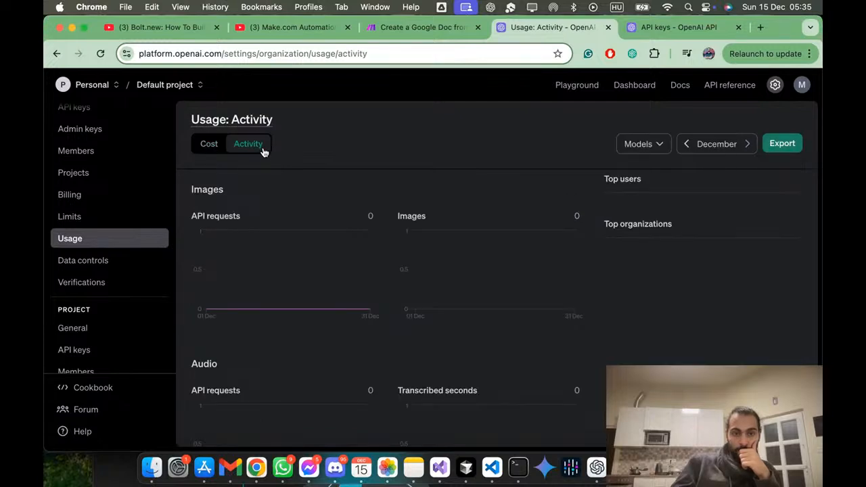
pyautogui.scroll(-5, 316, 160)
pyautogui.scroll(2, 317, 160)
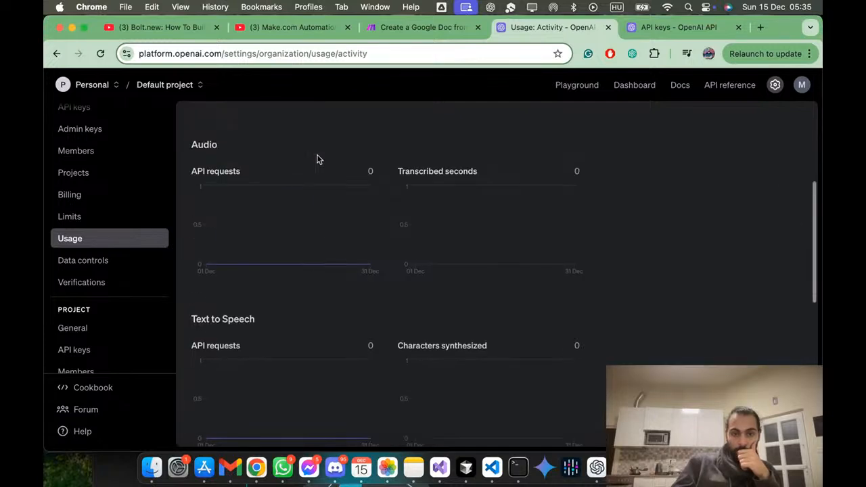
pyautogui.scroll(-5, 318, 160)
pyautogui.scroll(10, 318, 159)
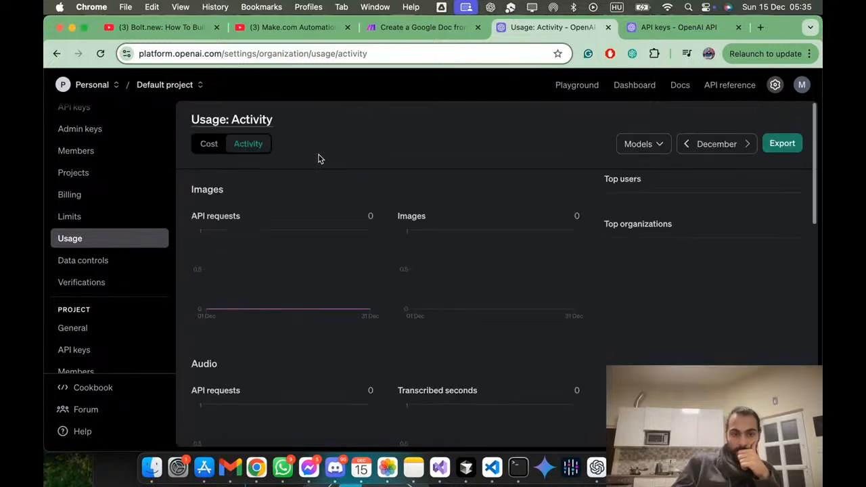
pyautogui.click(667, 28)
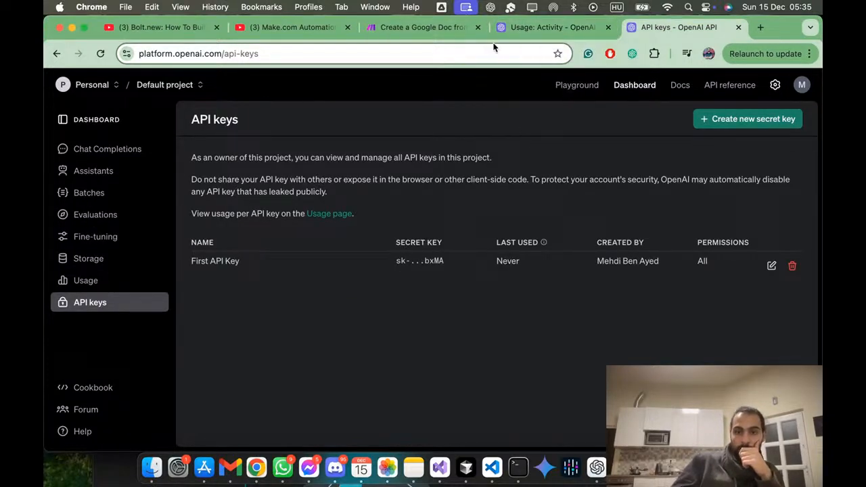
# Step: Return to the Make scenario, look over its recent run history, and open the scenario for editing
pyautogui.click(374, 9)
pyautogui.click(375, 8)
pyautogui.click(403, 27)
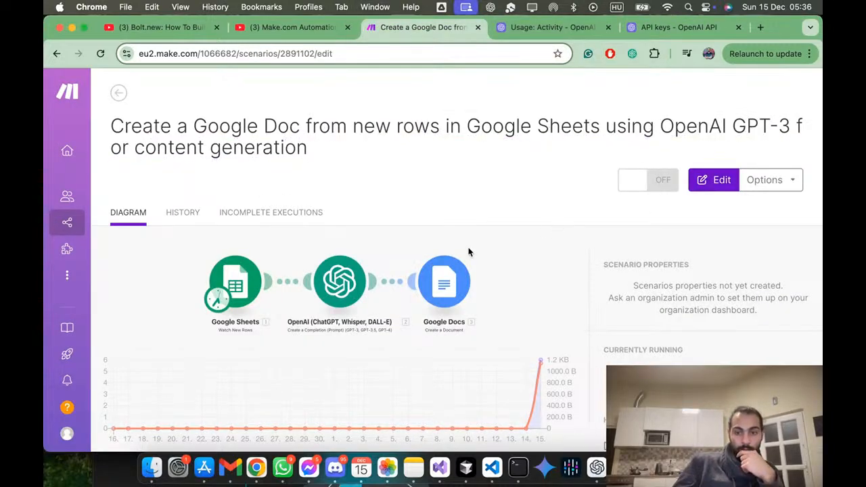
pyautogui.scroll(-10, 652, 284)
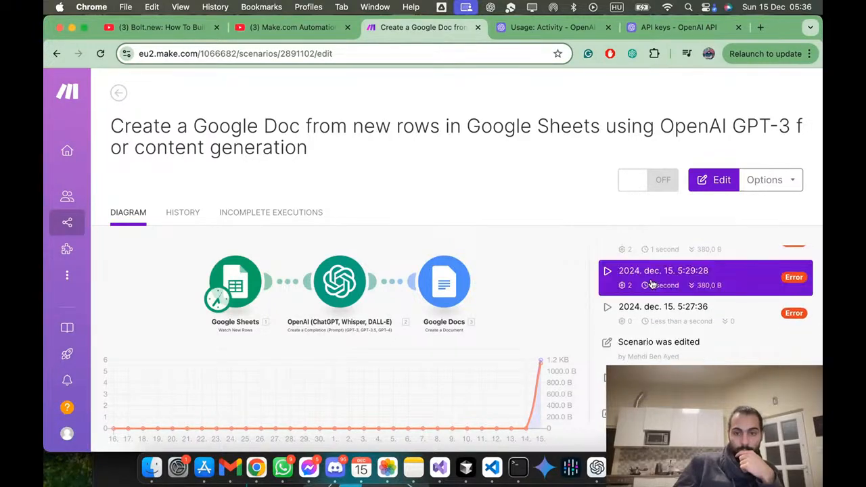
pyautogui.click(707, 181)
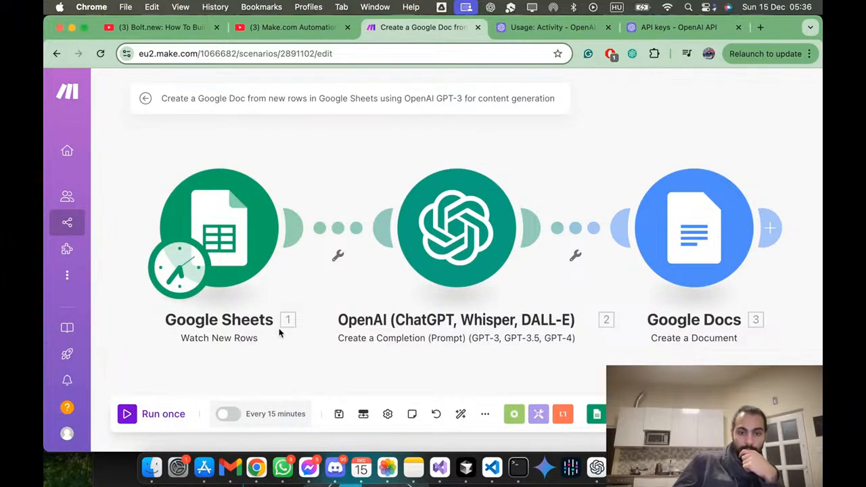
# Step: Save the scenario, reselect the OpenAI module's existing connection, and review its method, model and message settings
pyautogui.click(342, 425)
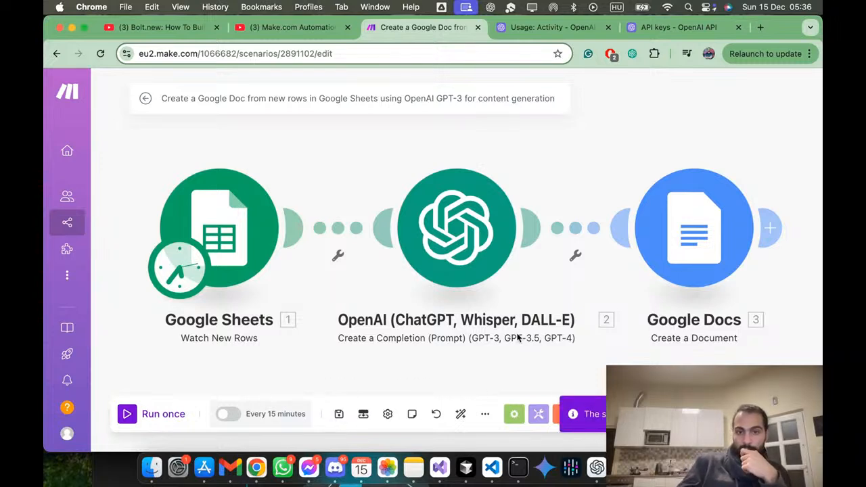
pyautogui.click(469, 217)
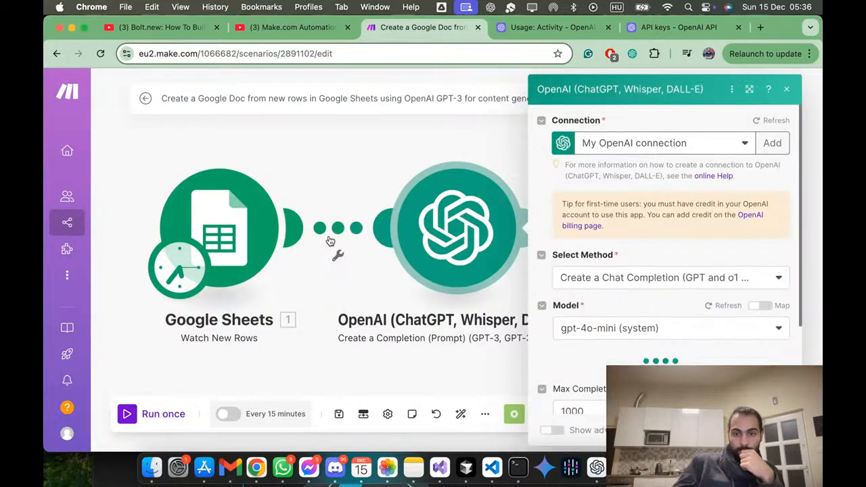
pyautogui.click(731, 144)
pyautogui.click(731, 144)
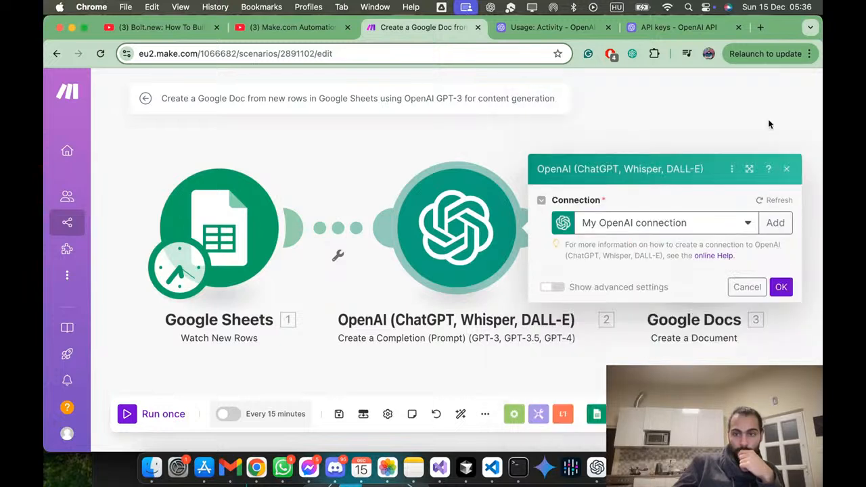
pyautogui.scroll(-2, 686, 228)
pyautogui.scroll(-1, 685, 223)
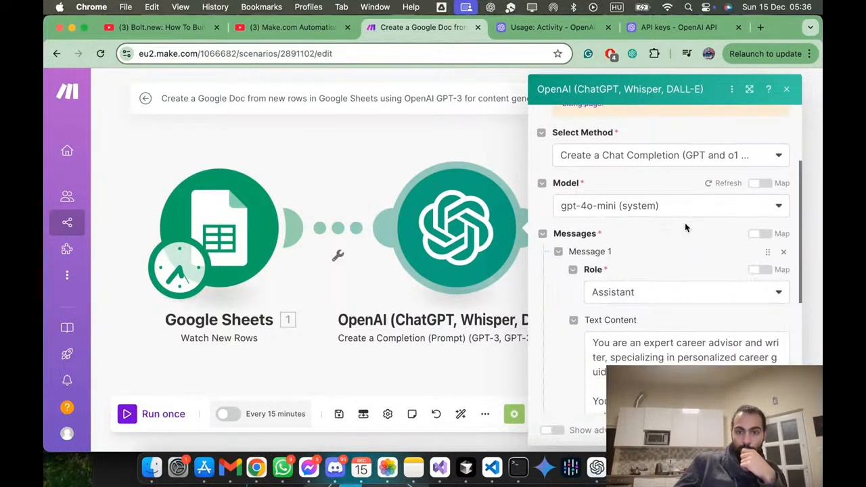
pyautogui.scroll(-3, 685, 224)
pyautogui.scroll(5, 686, 228)
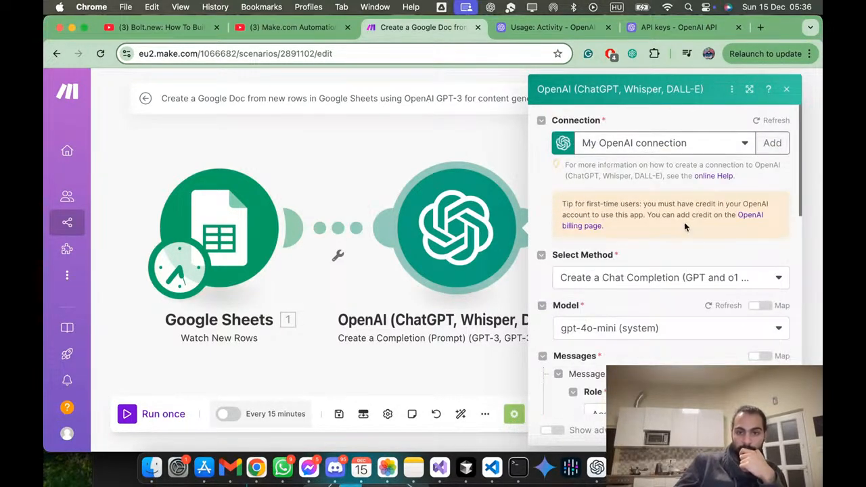
# Step: Check the credit balance on the OpenAI billing page, and test the Make scenario with a single run
pyautogui.click(747, 217)
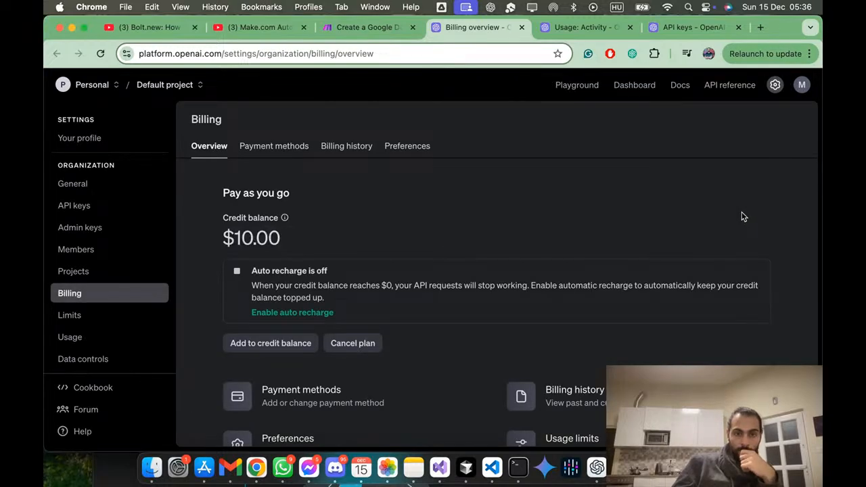
pyautogui.click(522, 28)
pyautogui.click(387, 219)
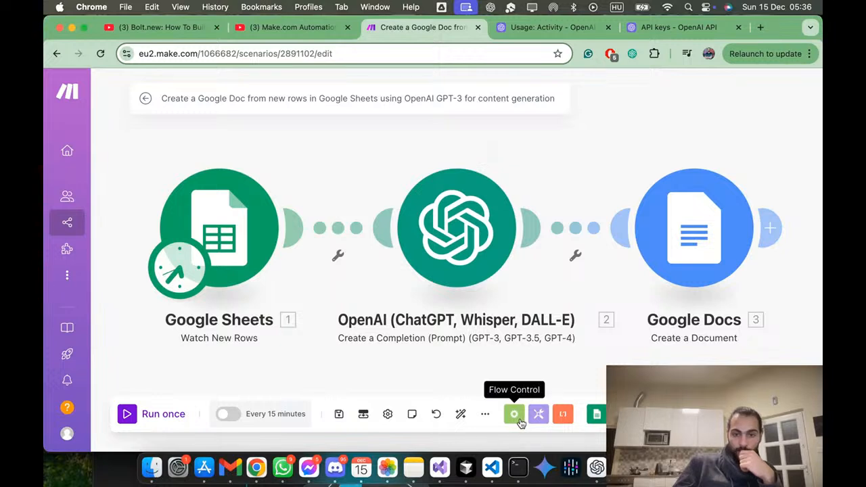
pyautogui.click(163, 411)
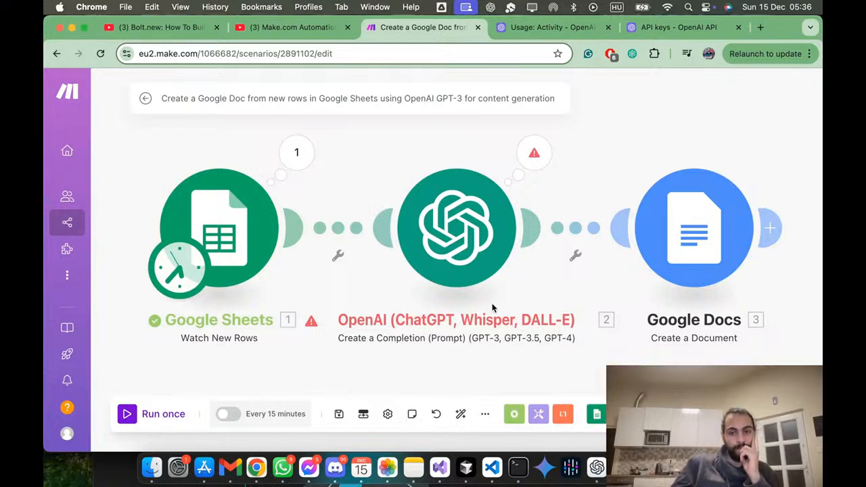
# Step: Create an OpenAI secret key named "Second API Key" in the default project with all permissions, and copy it
pyautogui.click(648, 33)
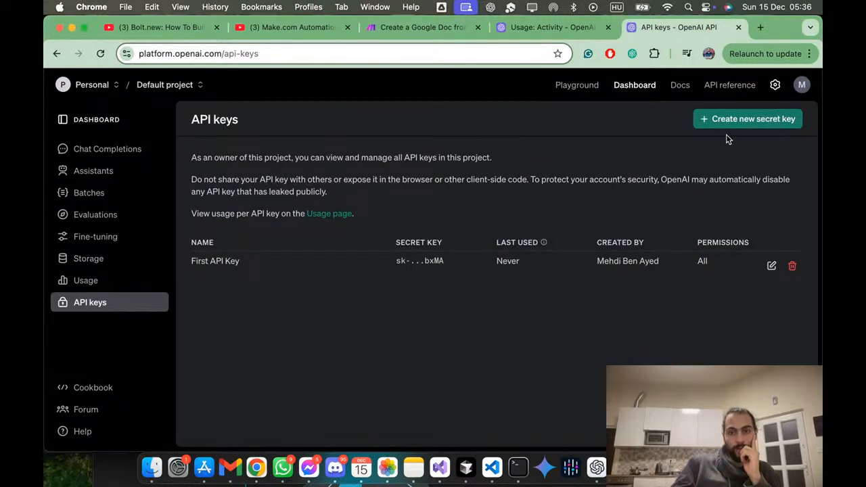
pyautogui.click(754, 126)
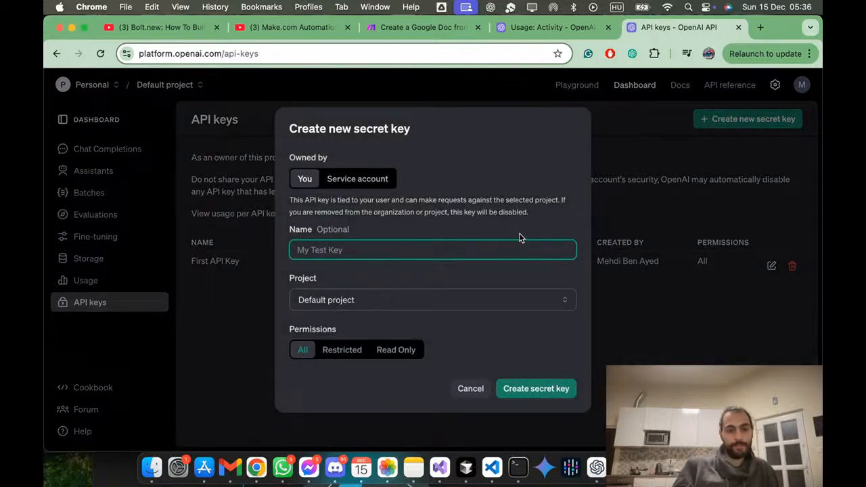
pyautogui.write('Second API Key')
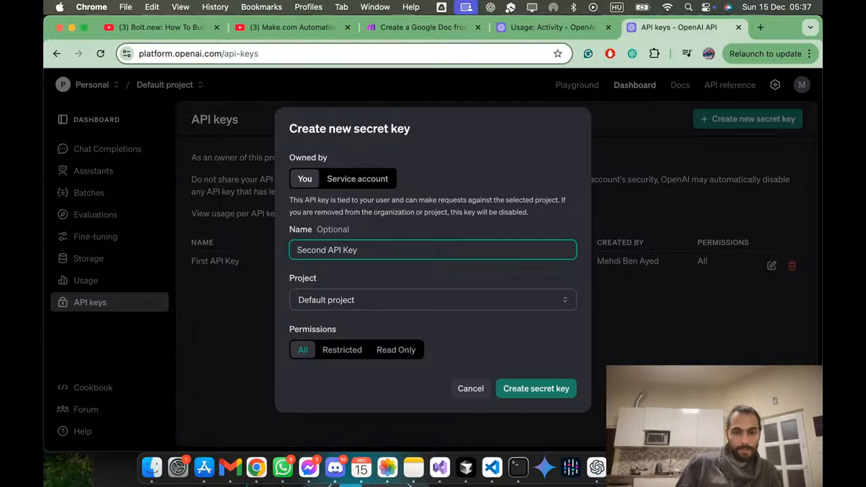
pyautogui.click(527, 388)
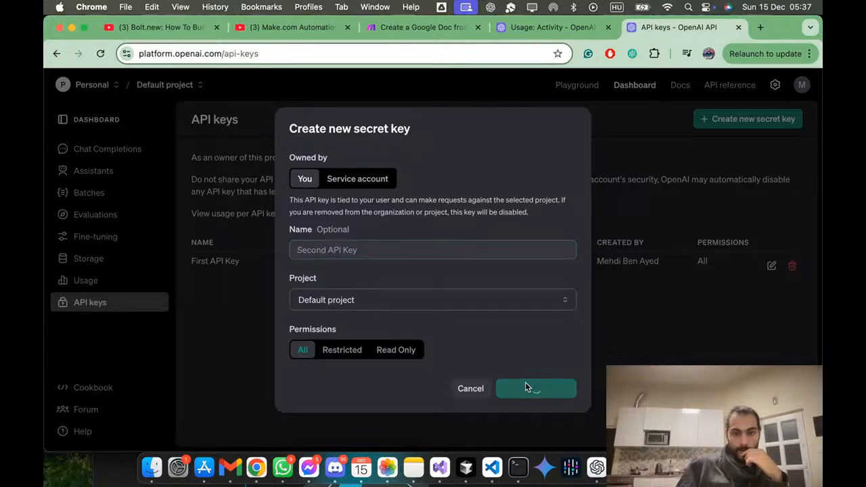
pyautogui.click(555, 259)
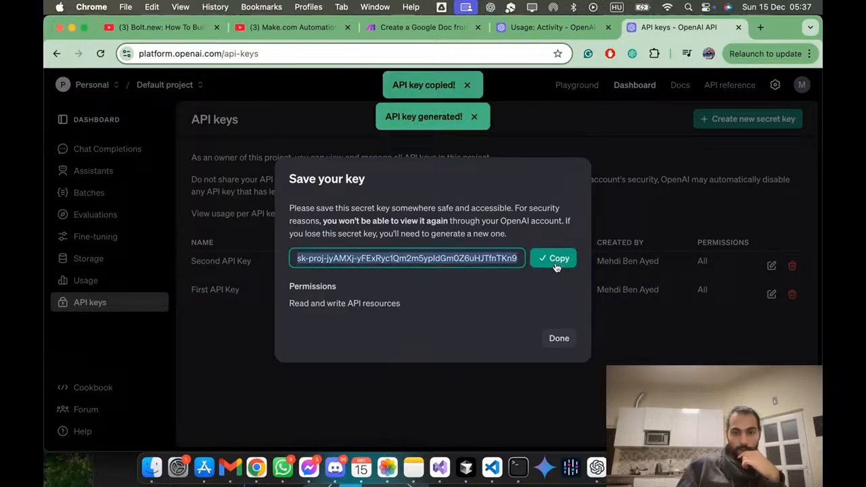
pyautogui.click(559, 338)
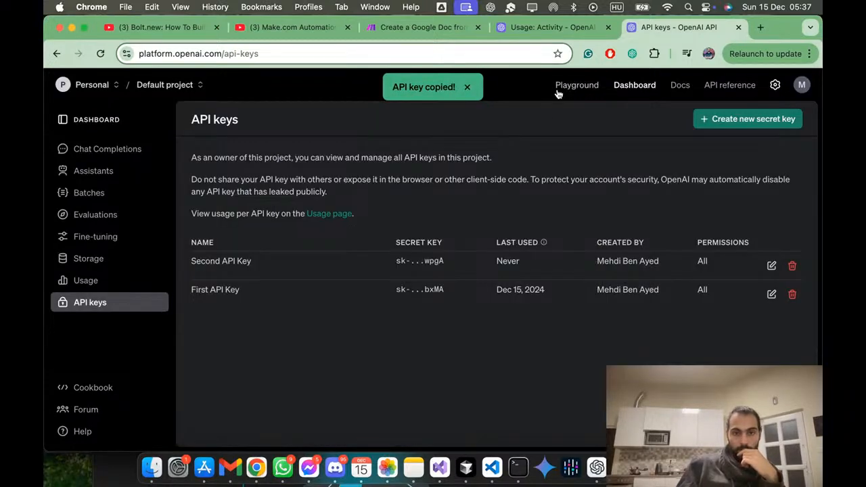
# Step: Add a new OpenAI connection to the Make scenario's OpenAI module with the copied API key, and update the browser's saved password
pyautogui.click(386, 33)
pyautogui.click(455, 250)
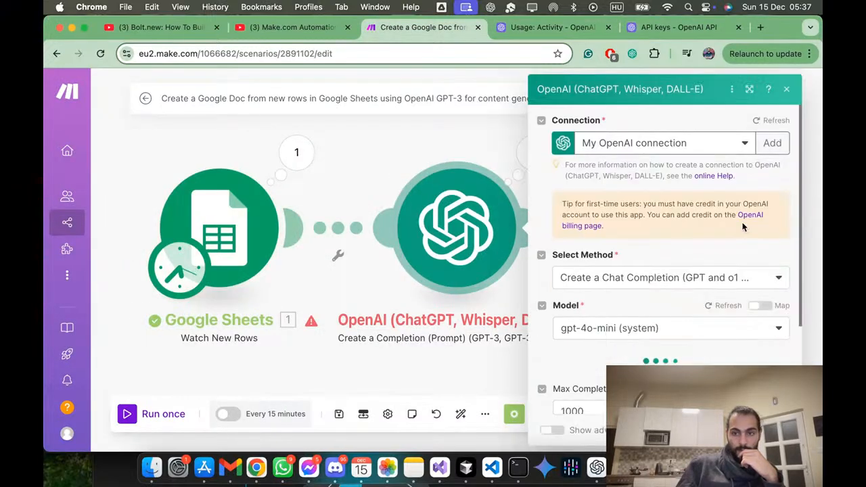
pyautogui.click(738, 147)
pyautogui.click(742, 146)
pyautogui.click(758, 149)
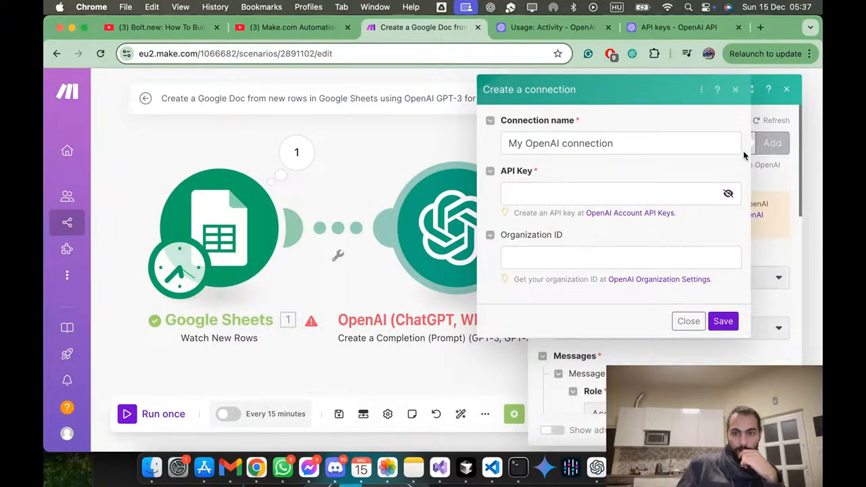
pyautogui.click(608, 194)
pyautogui.press('super+v')
pyautogui.click(607, 256)
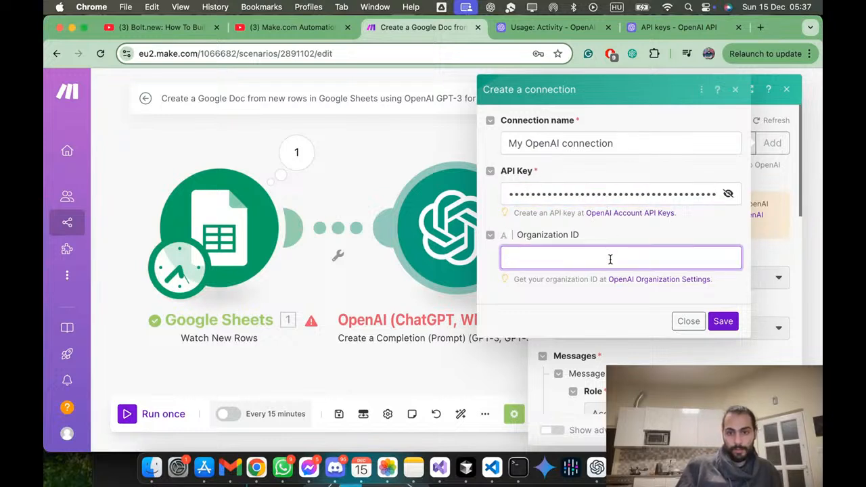
pyautogui.click(712, 318)
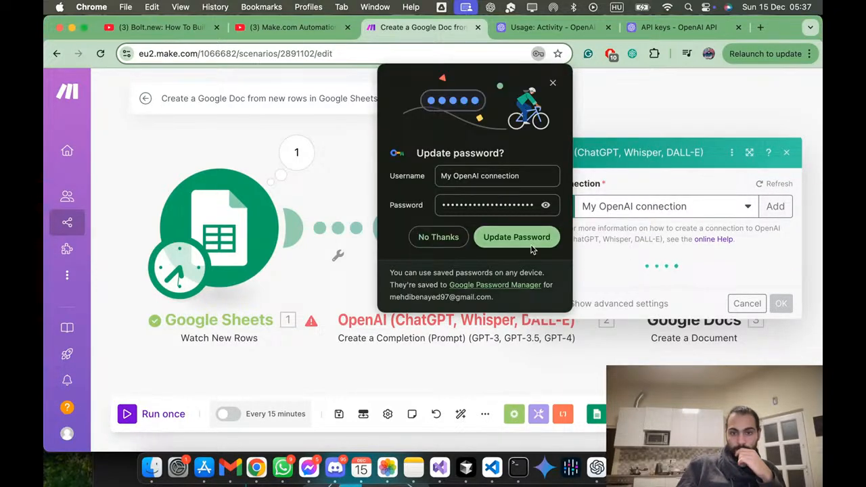
pyautogui.click(533, 249)
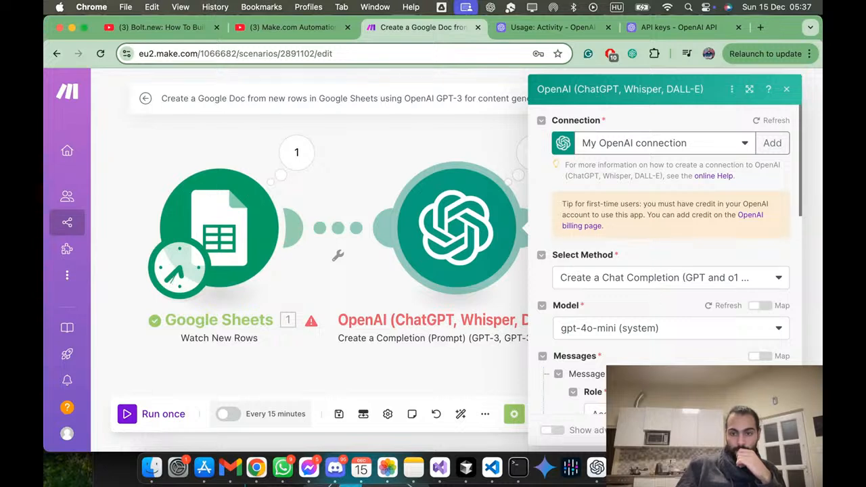
# Step: Save the scenario with the OpenAI module's new connection and run it once
pyautogui.click(773, 431)
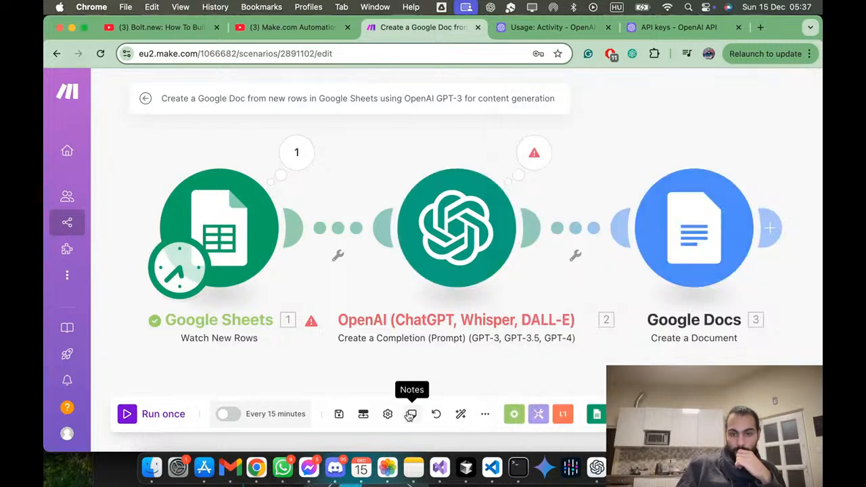
pyautogui.click(343, 416)
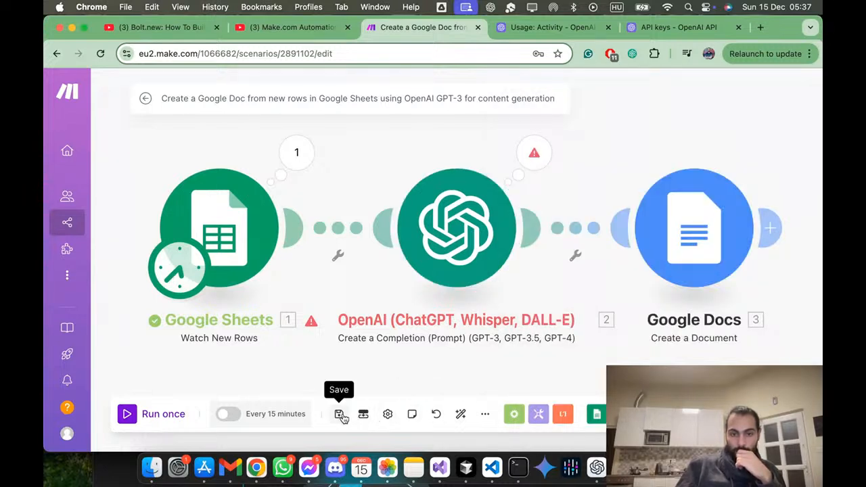
pyautogui.click(127, 415)
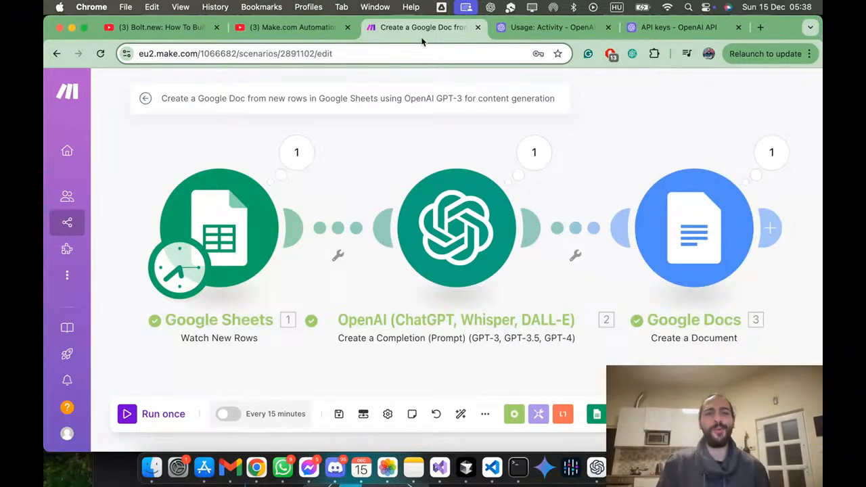
# Step: Switch to the Horizons AI folder in Google Drive, reload it, and open the document generated for the form respondent
pyautogui.press('super+Tab')
pyautogui.hotkey('ctrl', 'Up')
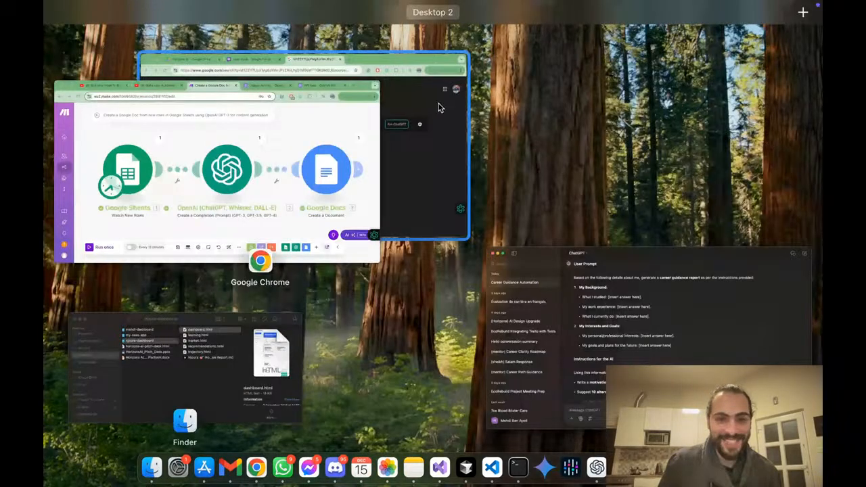
pyautogui.click(439, 107)
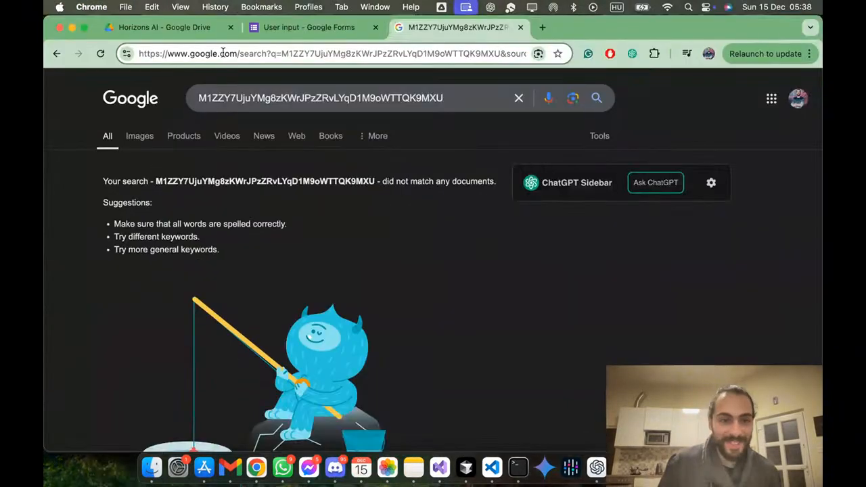
pyautogui.click(209, 29)
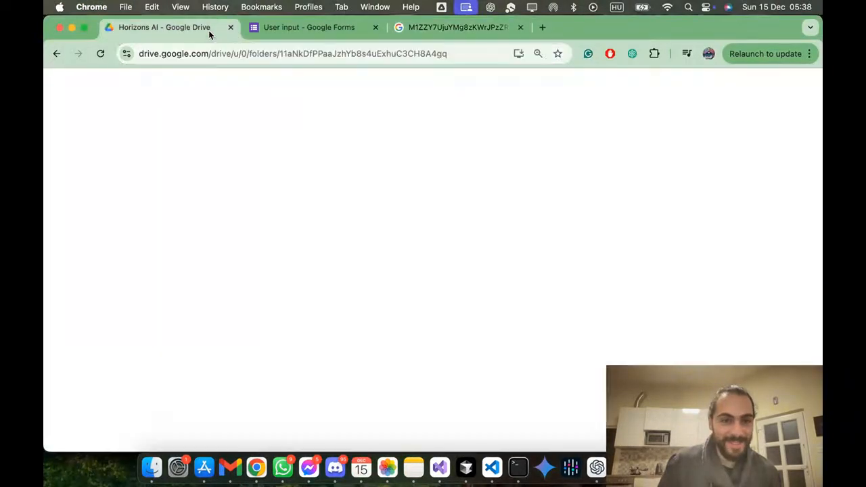
pyautogui.click(100, 56)
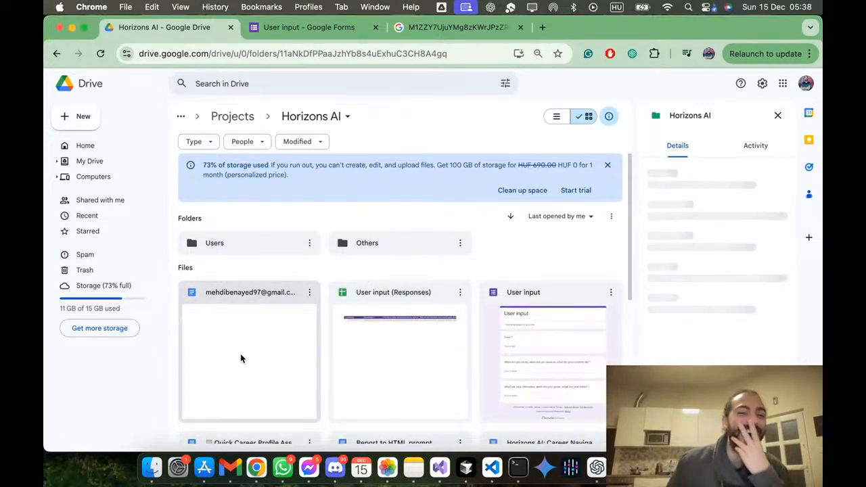
pyautogui.click(242, 358)
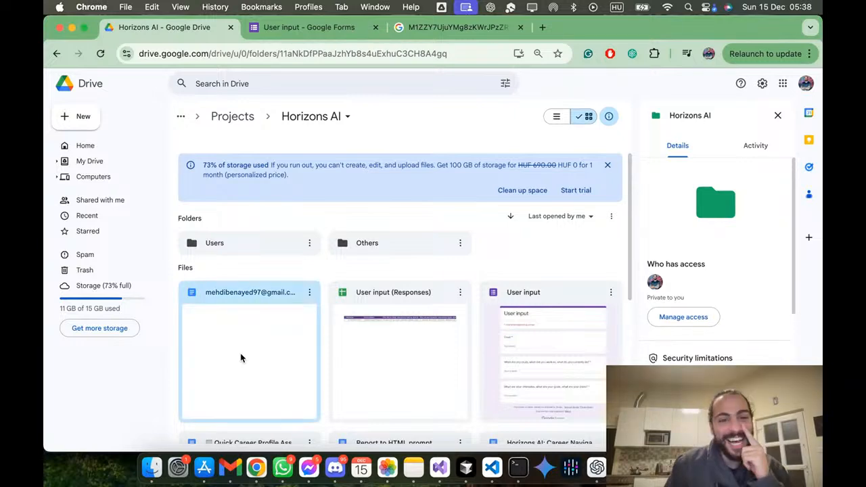
pyautogui.doubleClick(249, 346)
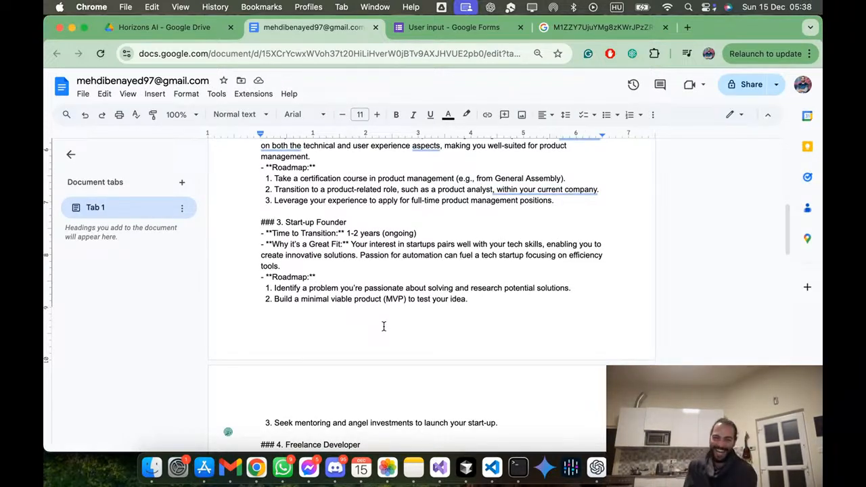
# Step: Examine the report's introduction and its first three career alternatives, including their transition times and roadmaps
pyautogui.scroll(5, 377, 339)
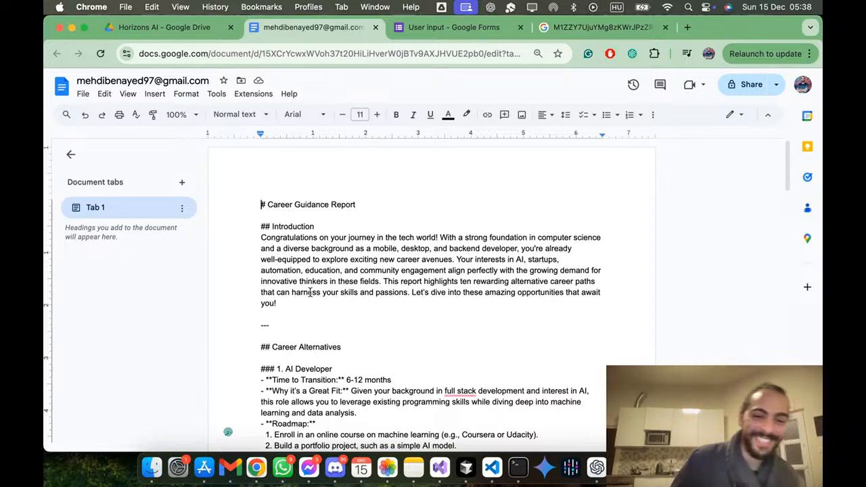
pyautogui.doubleClick(297, 226)
pyautogui.click(293, 248)
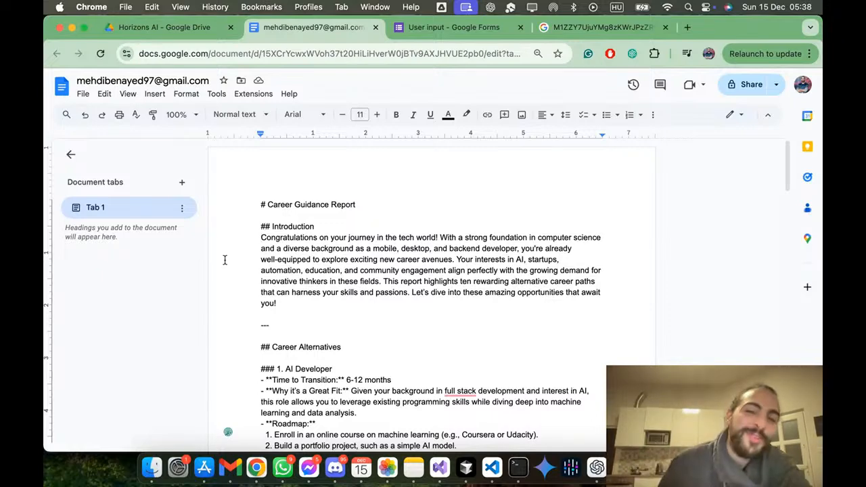
pyautogui.scroll(-5, 292, 303)
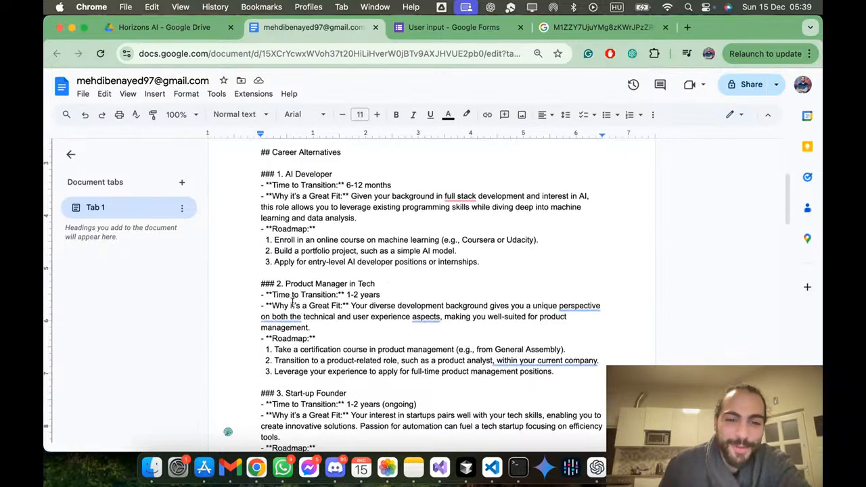
pyautogui.tripleClick(318, 174)
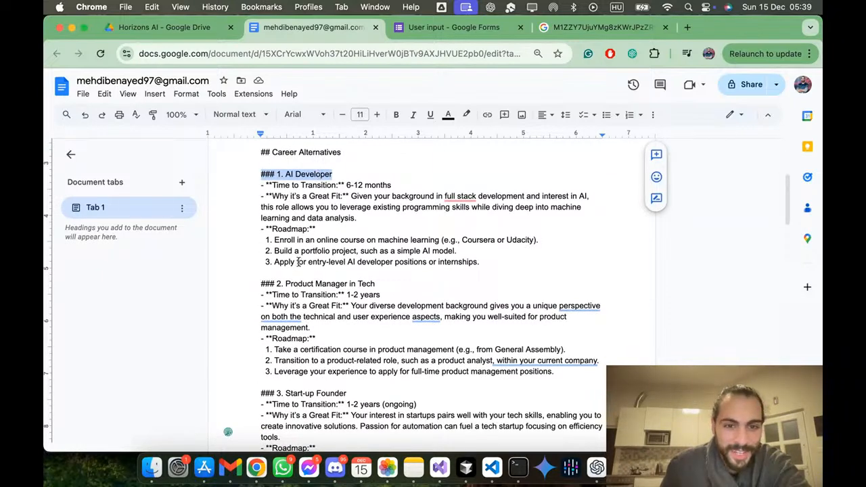
pyautogui.click(321, 191)
pyautogui.tripleClick(333, 185)
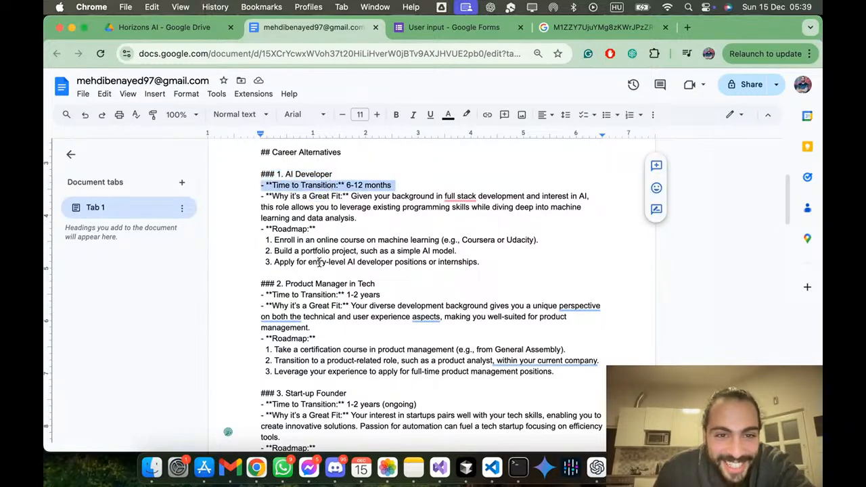
pyautogui.tripleClick(315, 284)
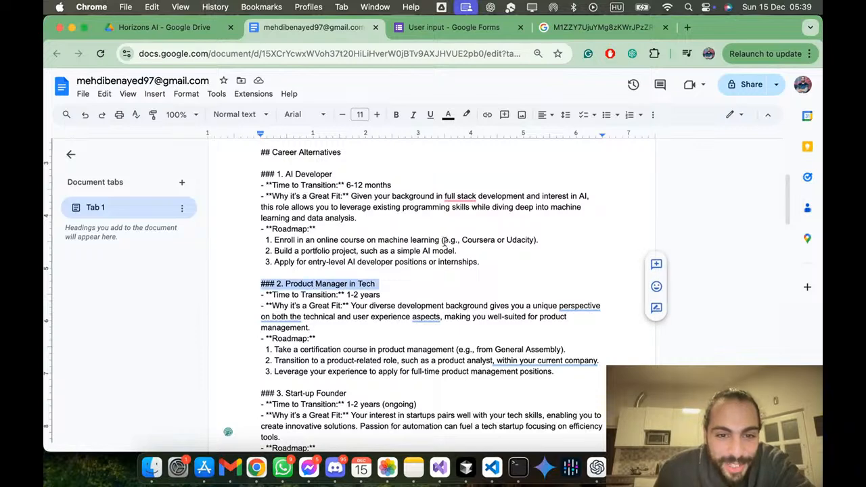
pyautogui.scroll(-3, 433, 278)
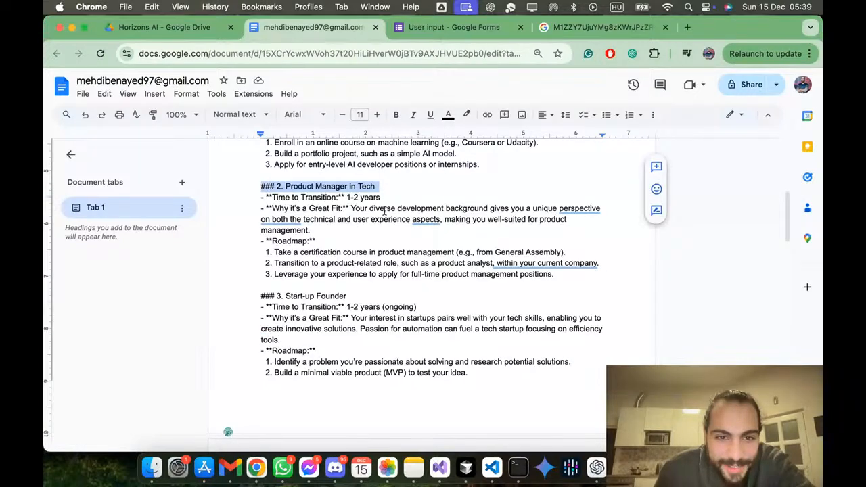
pyautogui.tripleClick(338, 299)
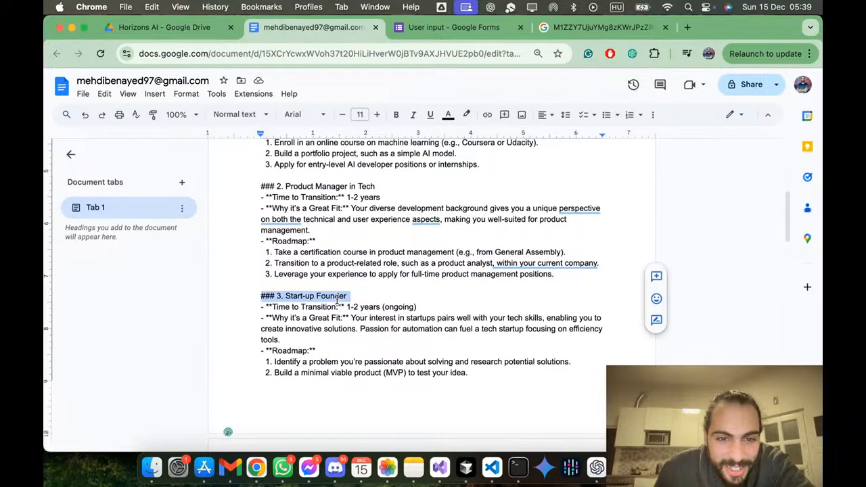
pyautogui.scroll(-6, 390, 279)
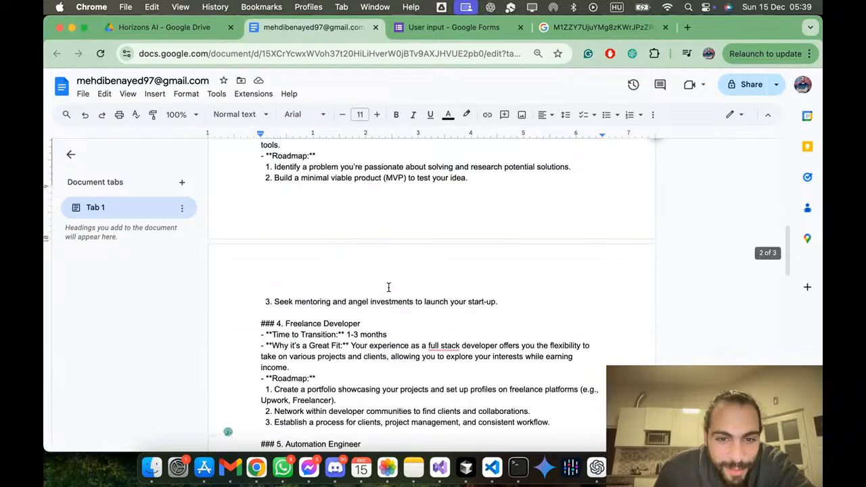
pyautogui.scroll(6, 389, 279)
pyautogui.moveTo(418, 308); pyautogui.dragTo(378, 312)
pyautogui.scroll(-3, 378, 311)
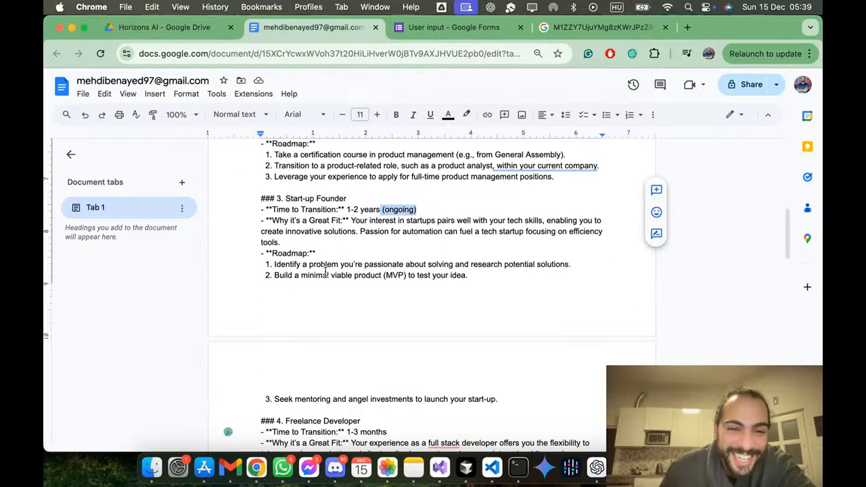
pyautogui.scroll(-3, 316, 302)
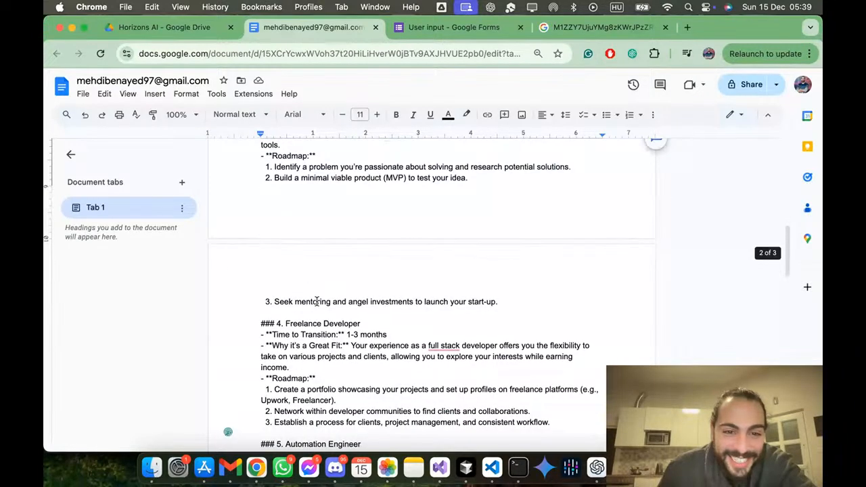
pyautogui.scroll(6, 317, 302)
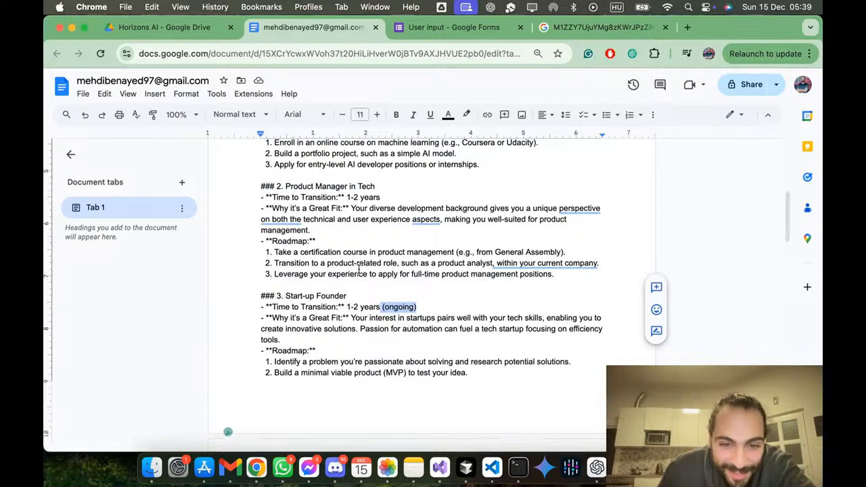
# Step: Examine the remaining career alternatives from Freelance Developer to the end of the report, and select the whole document text
pyautogui.scroll(-3, 359, 270)
pyautogui.scroll(-5, 360, 270)
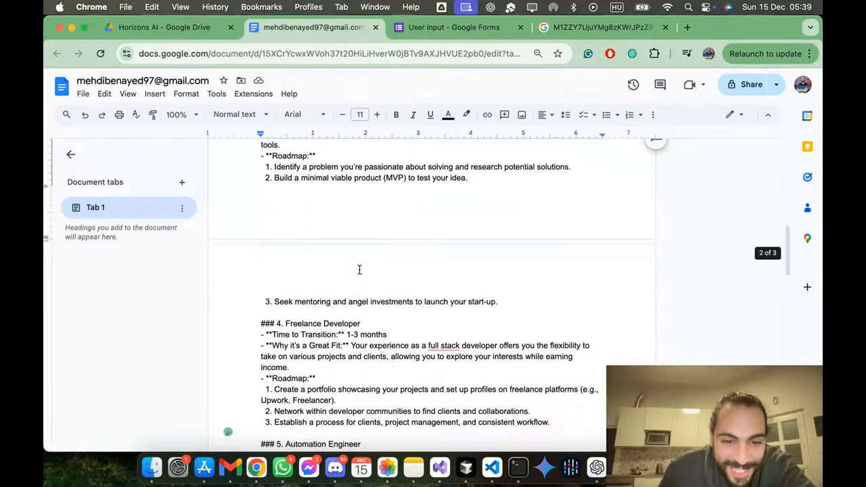
pyautogui.scroll(-3, 331, 311)
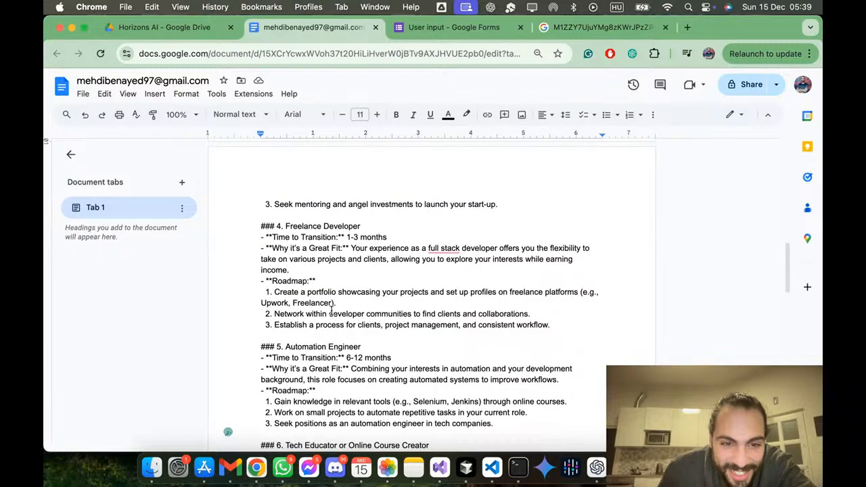
pyautogui.scroll(-3, 304, 290)
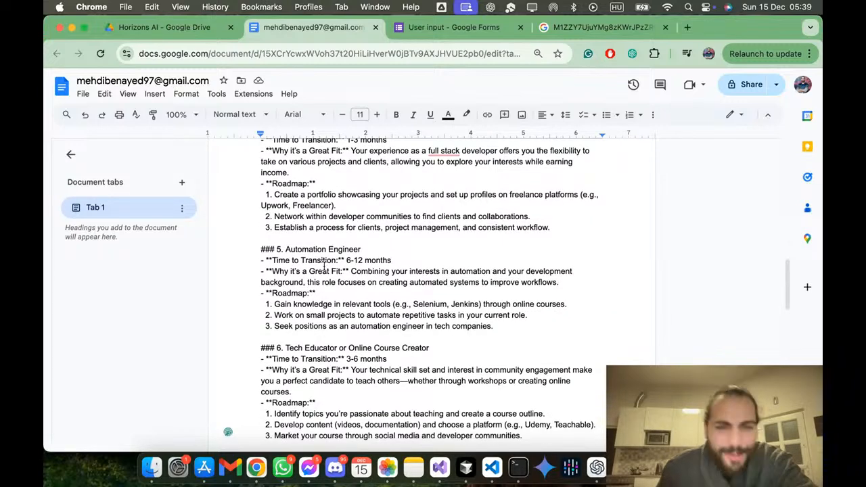
pyautogui.scroll(-3, 327, 266)
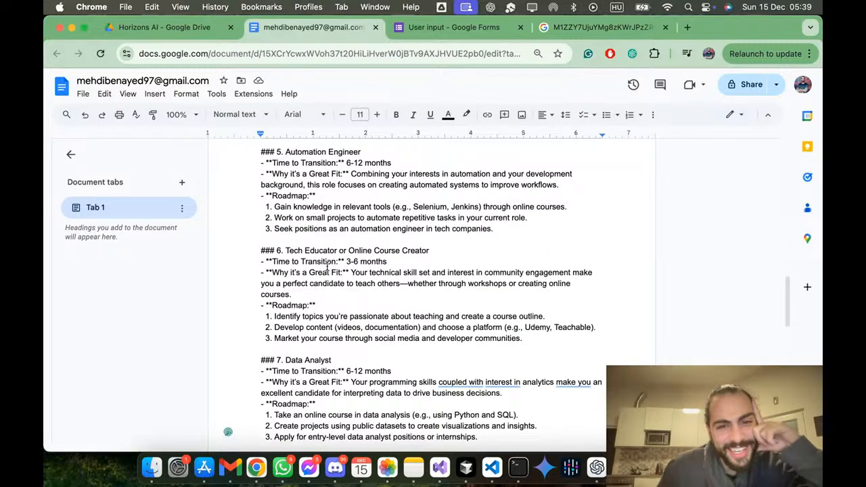
pyautogui.scroll(-3, 327, 266)
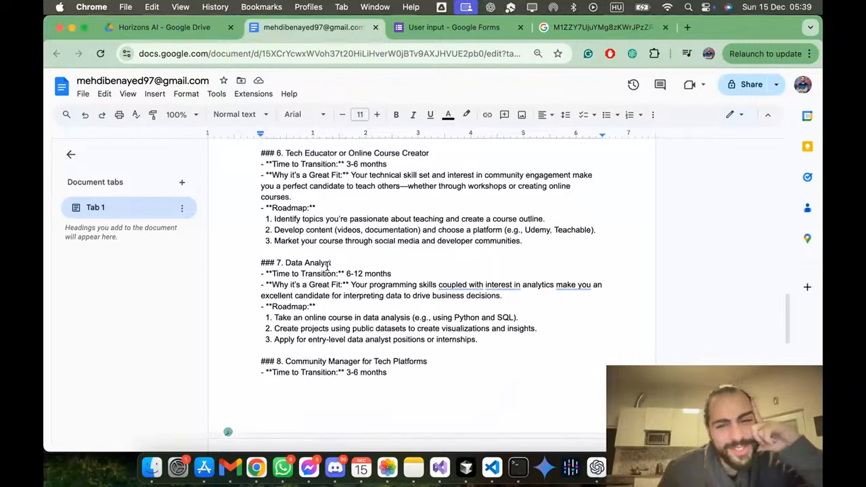
pyautogui.scroll(-3, 328, 266)
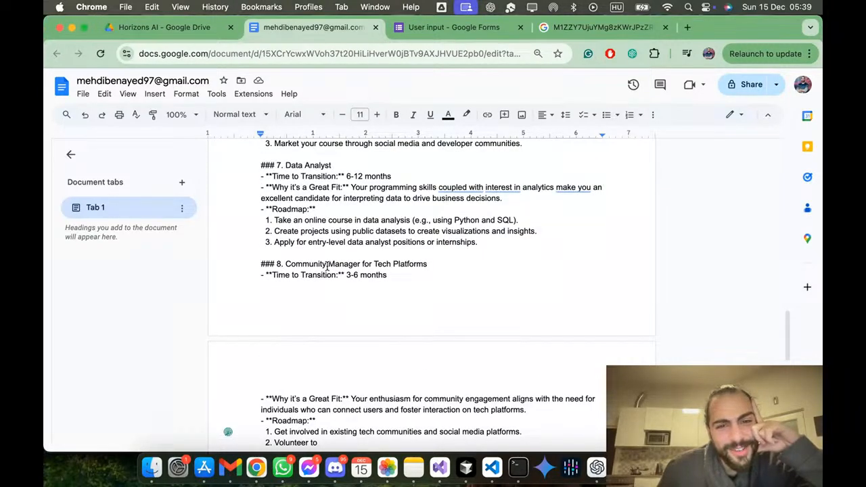
pyautogui.scroll(-3, 328, 266)
pyautogui.scroll(-6, 327, 266)
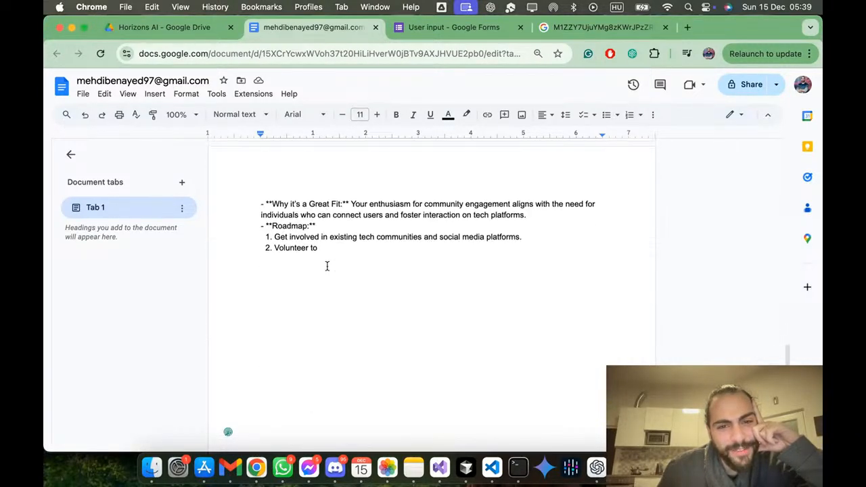
pyautogui.scroll(15, 327, 266)
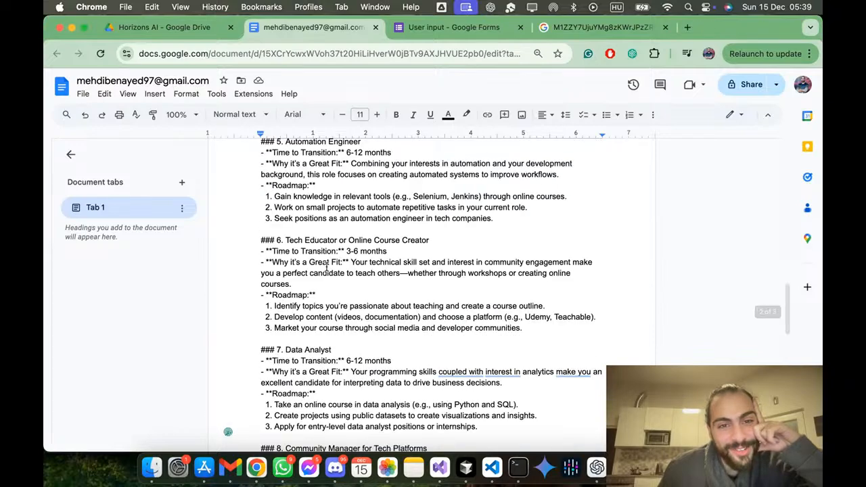
pyautogui.scroll(-12, 327, 266)
pyautogui.scroll(6, 327, 265)
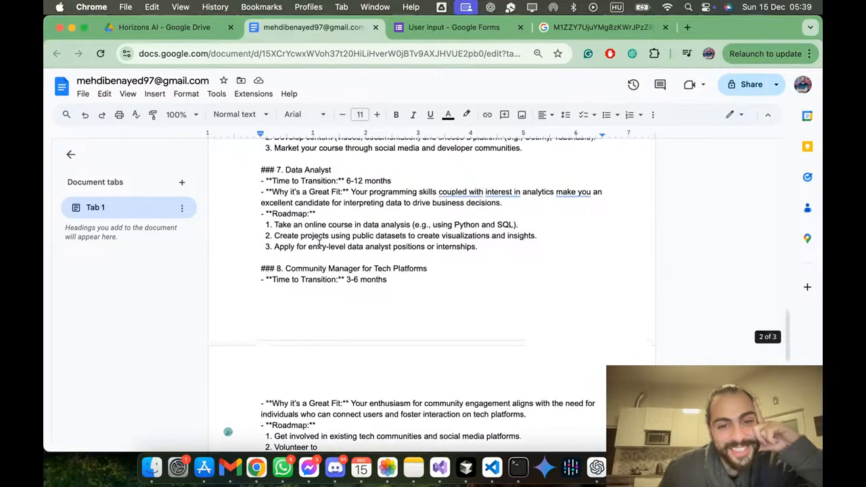
pyautogui.tripleClick(316, 264)
pyautogui.doubleClick(316, 264)
pyautogui.scroll(-10, 316, 264)
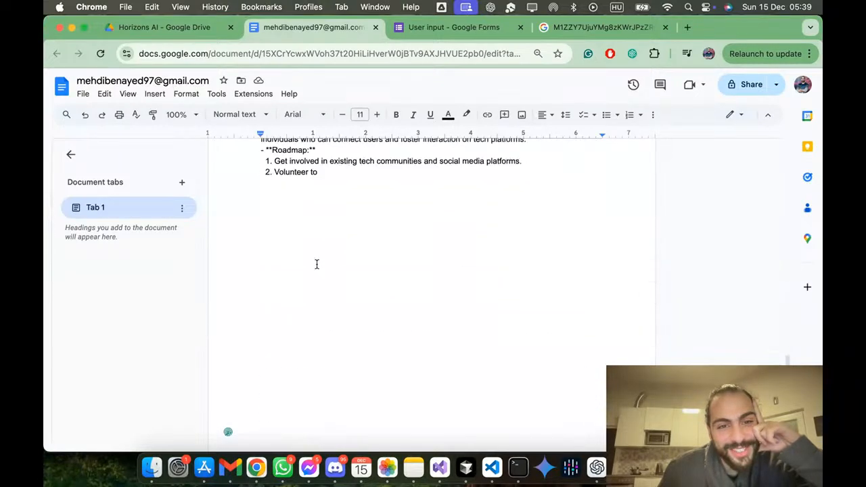
pyautogui.scroll(20, 316, 264)
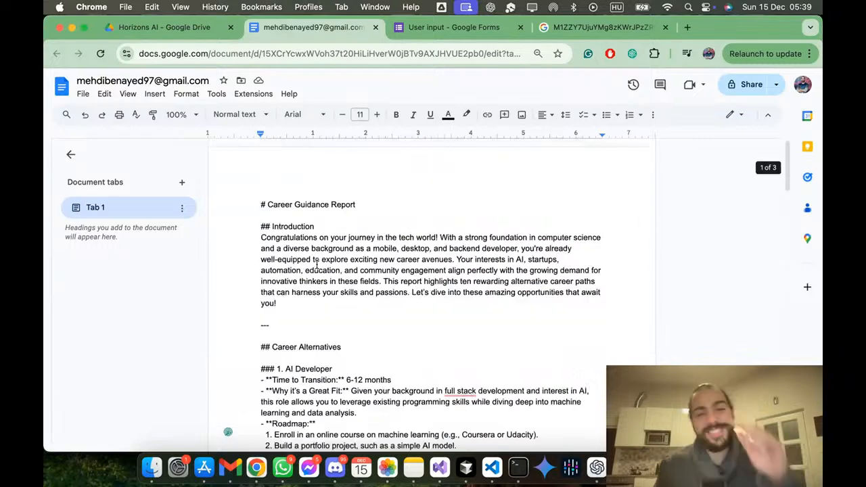
pyautogui.press('super+a')
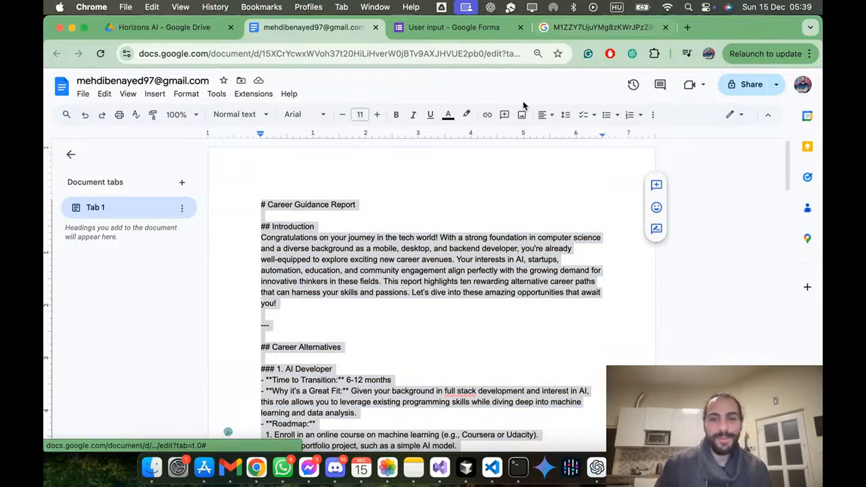
# Step: Switch to the Make scenario and open the OpenAI module's settings at its message content
pyautogui.hotkey('ctrl', 'Up')
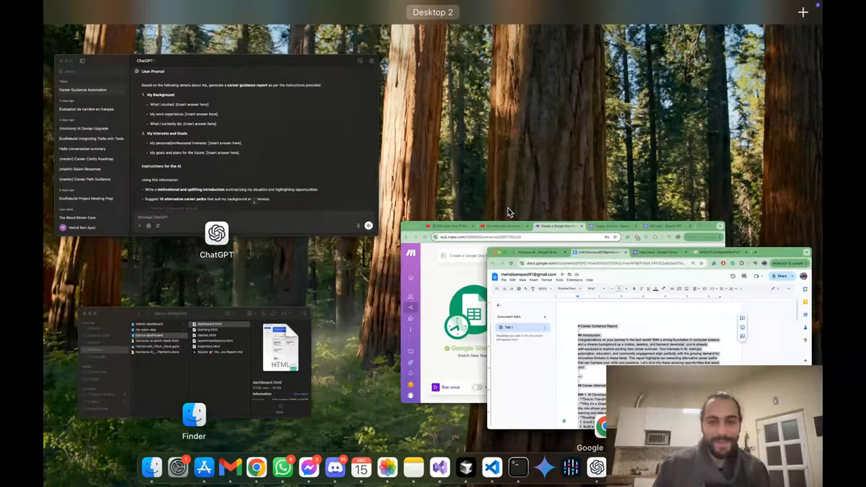
pyautogui.click(509, 230)
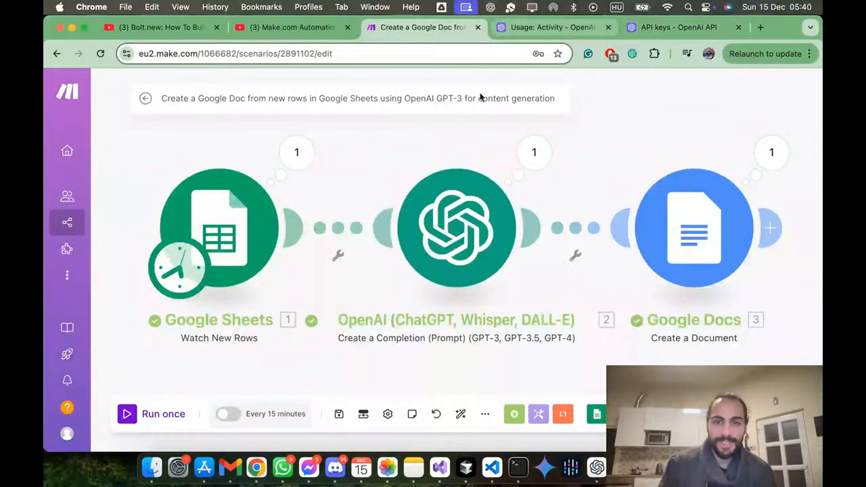
pyautogui.click(486, 253)
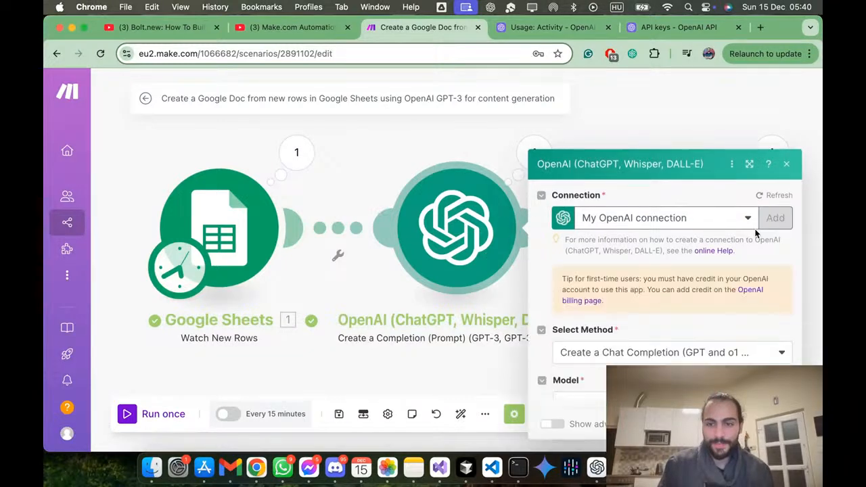
pyautogui.scroll(-10, 688, 292)
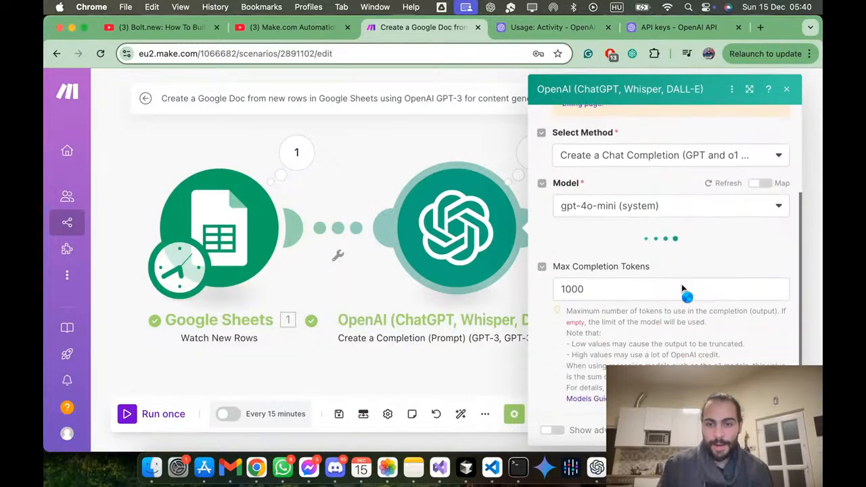
pyautogui.scroll(3, 714, 285)
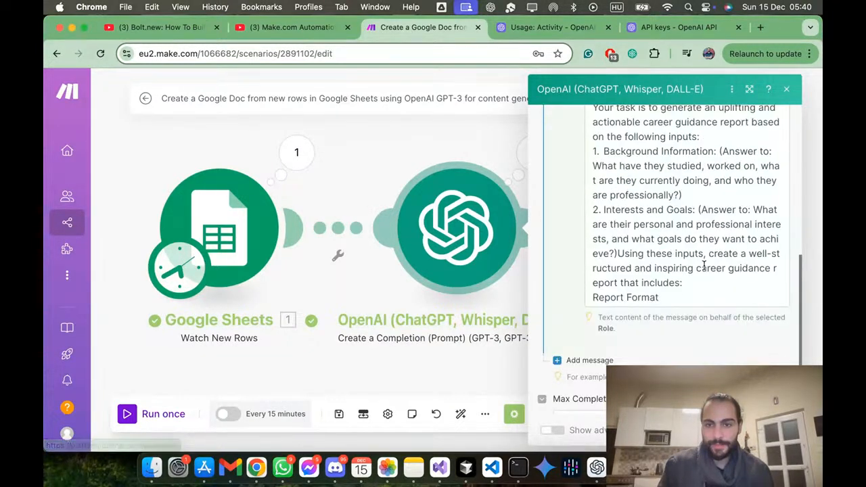
# Step: Examine the OpenAI module's prompt, including the report format, output style, AI instructions and mapped form answers
pyautogui.click(675, 304)
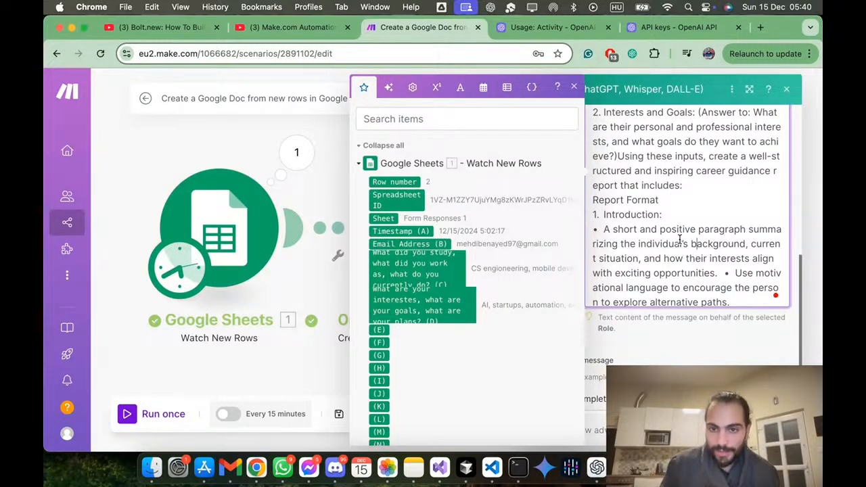
pyautogui.scroll(-10, 681, 240)
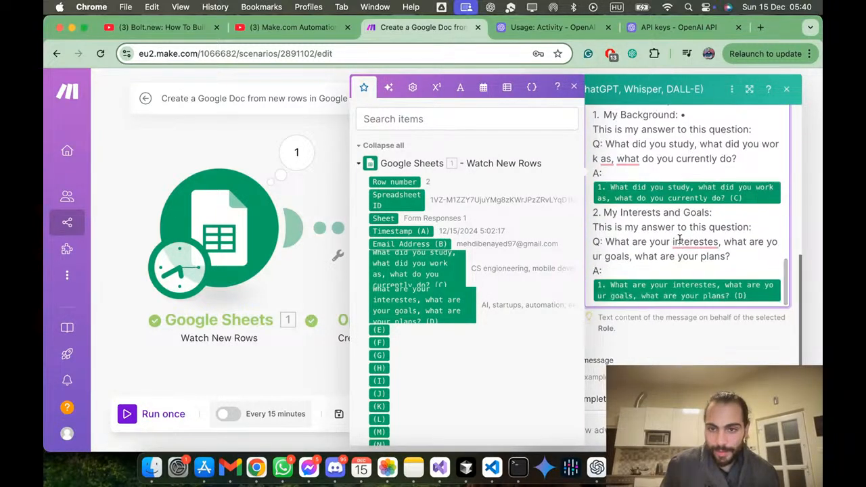
pyautogui.scroll(5, 684, 241)
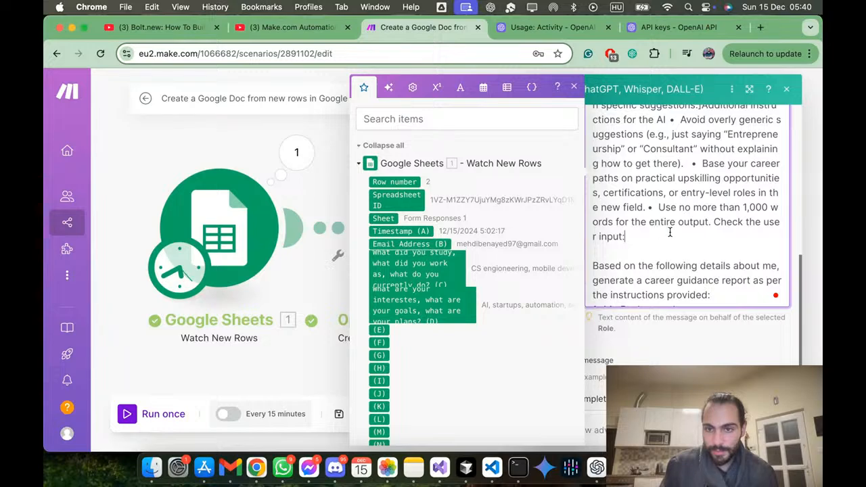
pyautogui.scroll(10, 686, 196)
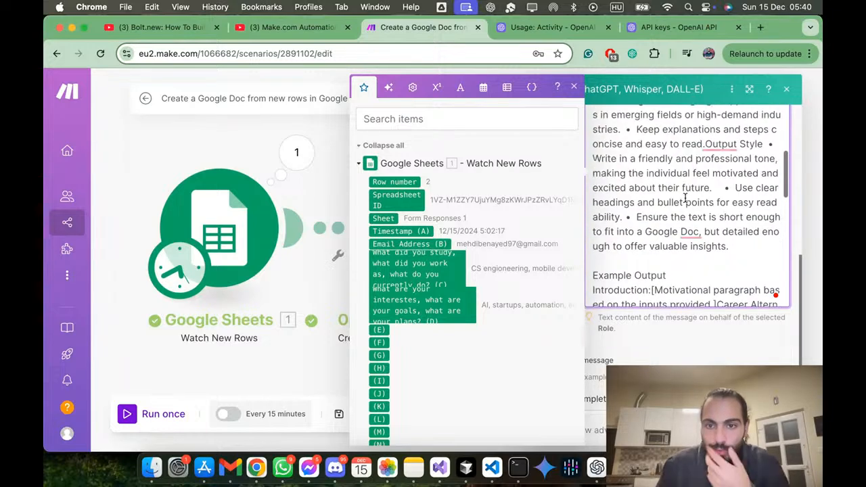
pyautogui.scroll(10, 686, 197)
pyautogui.scroll(-8, 686, 198)
pyautogui.scroll(-2, 685, 198)
pyautogui.scroll(-3, 686, 198)
pyautogui.scroll(10, 686, 198)
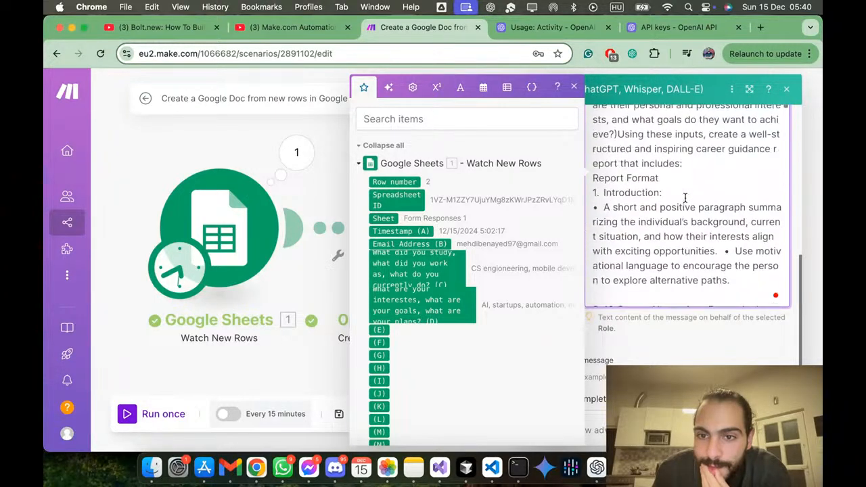
pyautogui.scroll(5, 685, 198)
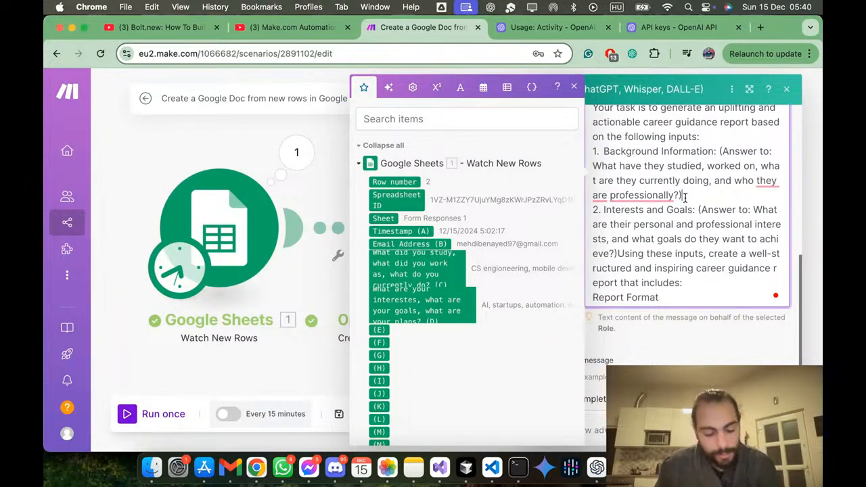
# Step: Find "road" in the OpenAI prompt and delete the three-step Roadmap bullet before the Guidelines for the Career Suggestions
pyautogui.press('super+f')
pyautogui.write('road')
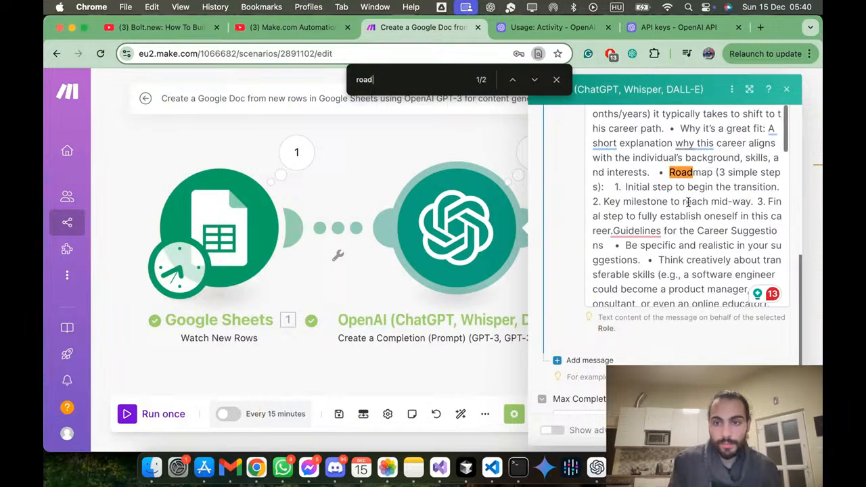
pyautogui.moveTo(659, 173); pyautogui.dragTo(612, 231)
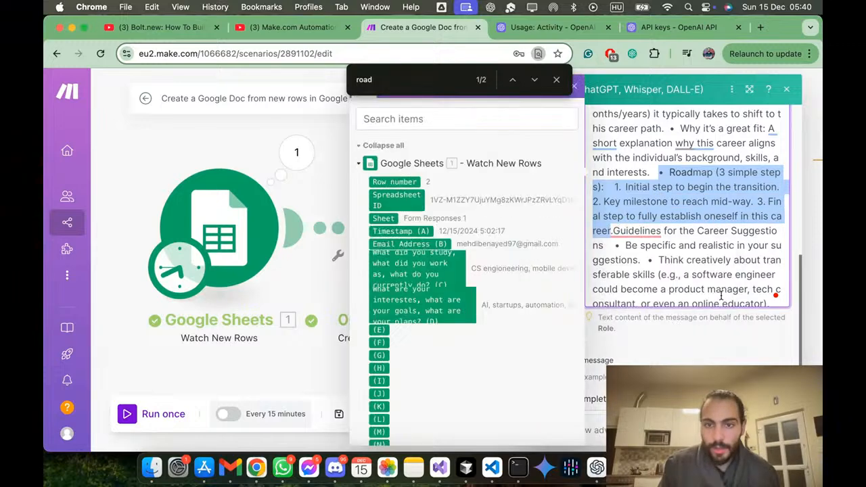
pyautogui.press('BackSpace')
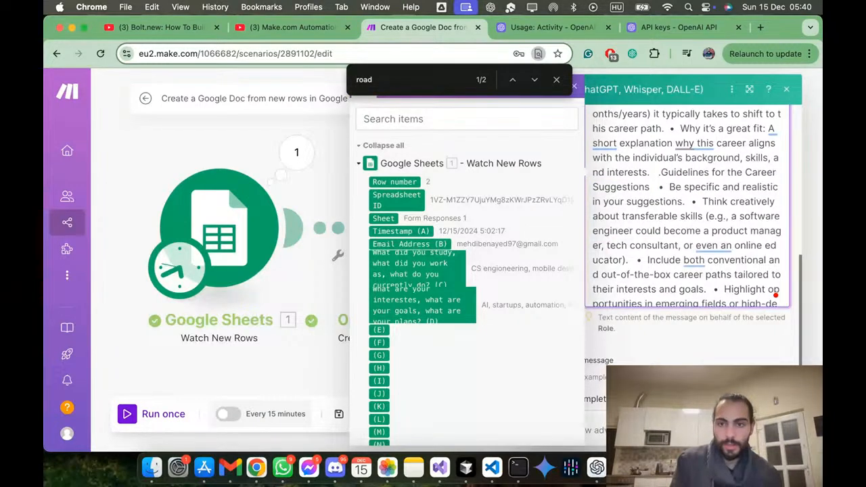
pyautogui.press('BackSpace')
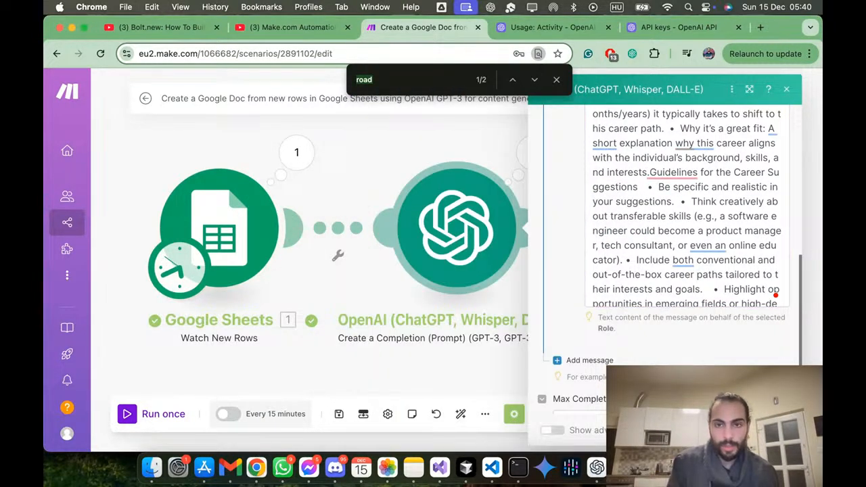
# Step: Delete the Roadmap bullet with its three steps from the prompt's Product Manager example, and close the text search
pyautogui.press('Return')
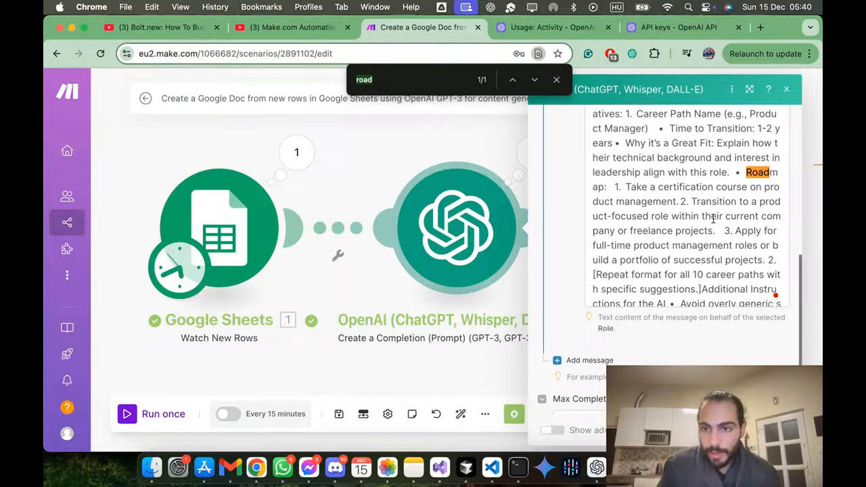
pyautogui.moveTo(736, 172); pyautogui.dragTo(765, 260)
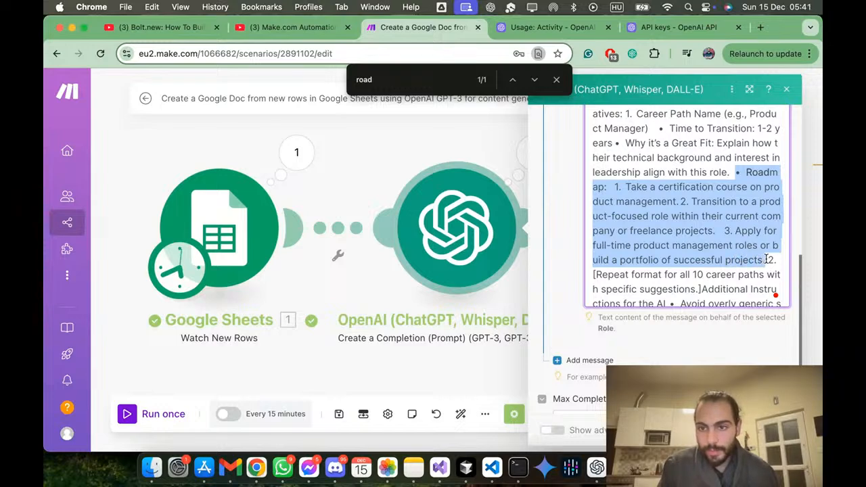
pyautogui.press('BackSpace')
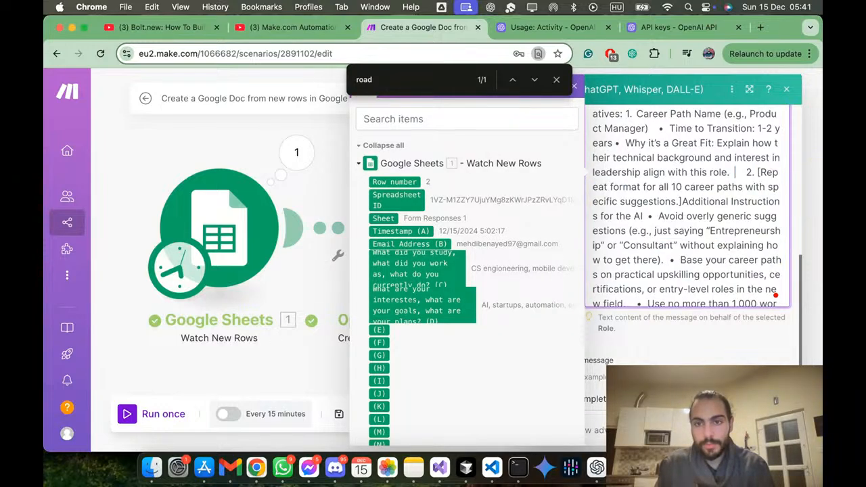
pyautogui.press('BackSpace')
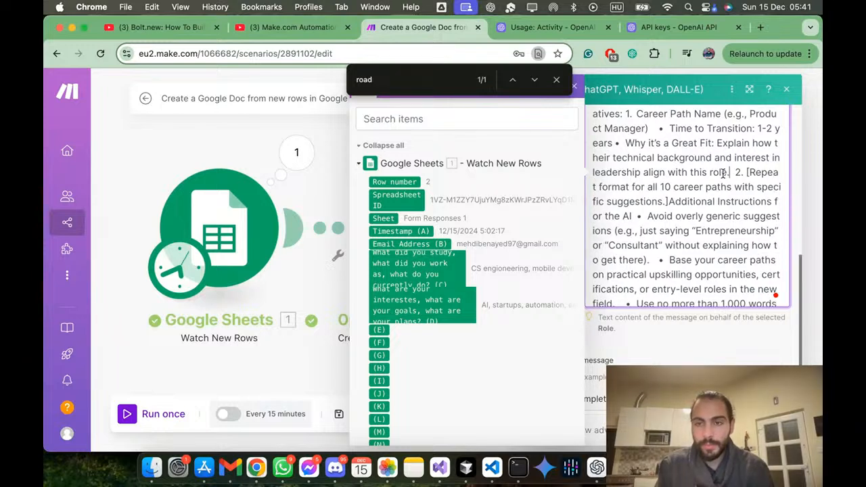
pyautogui.click(468, 78)
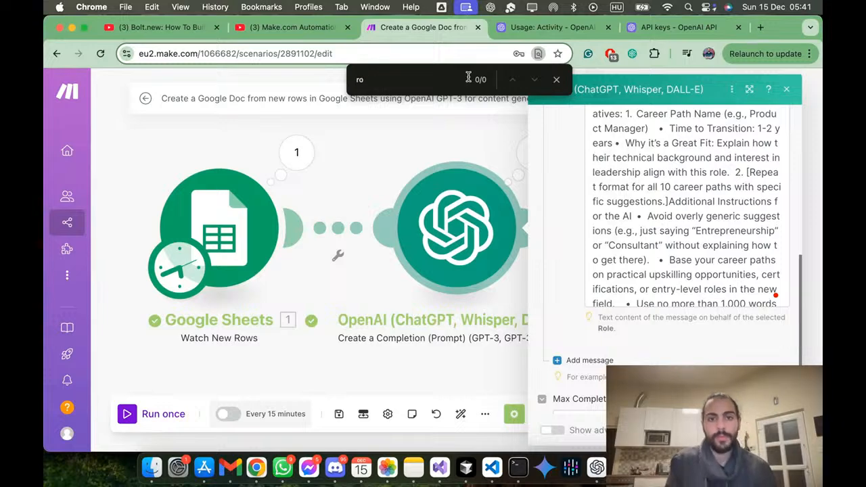
pyautogui.press('Escape')
pyautogui.click(627, 212)
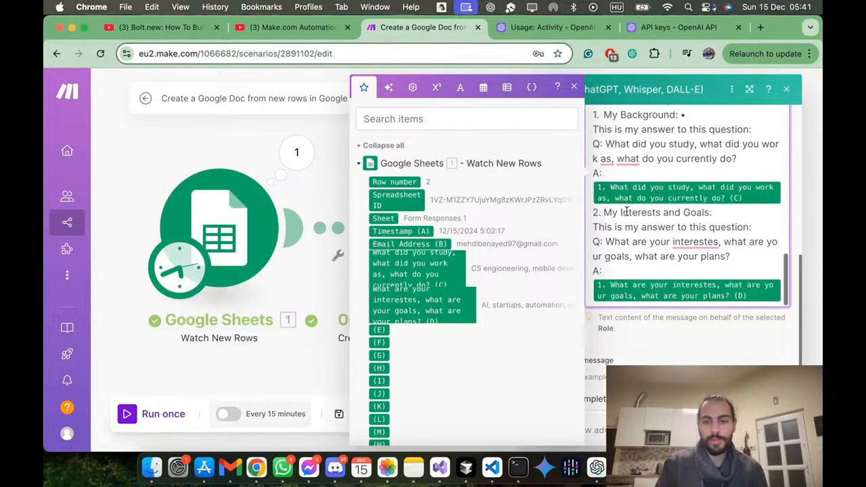
pyautogui.click(671, 26)
pyautogui.hotkey('ctrl', 'Up')
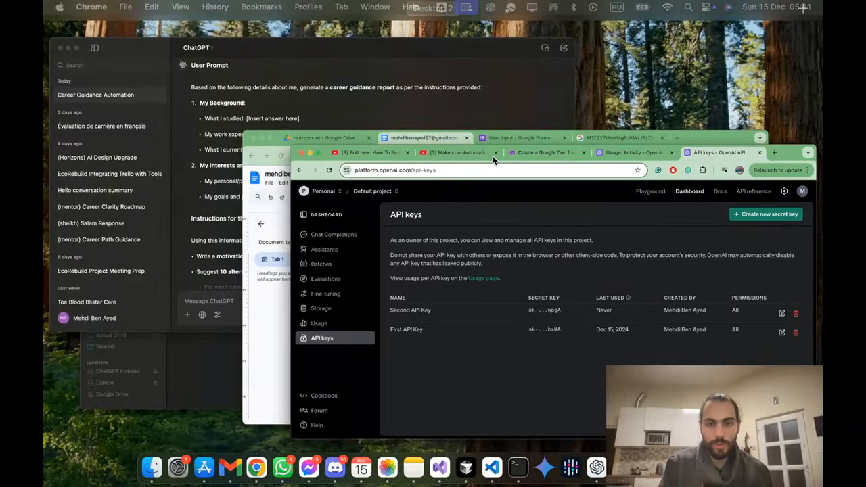
pyautogui.hotkey('ctrl', 'Up')
pyautogui.click(420, 27)
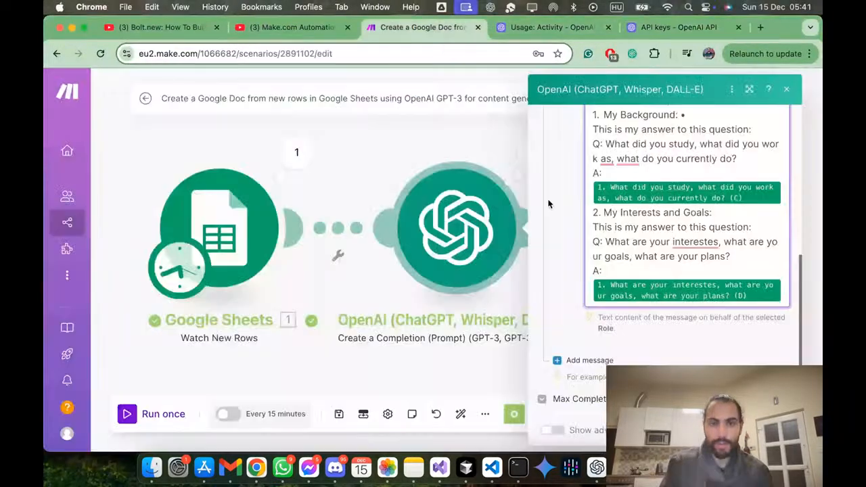
# Step: Add the line "Always include emojies and keep the output well presented." above the form details in the prompt, and save the OpenAI module
pyautogui.scroll(-3, 678, 238)
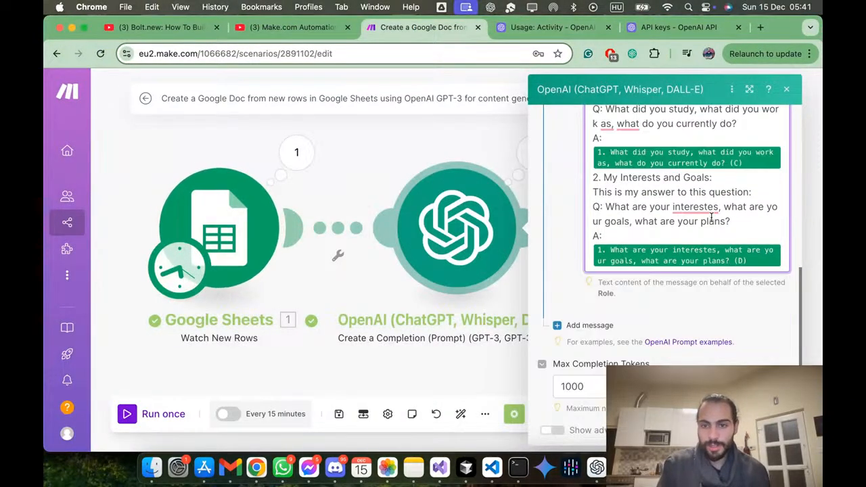
pyautogui.click(714, 216)
pyautogui.scroll(-3, 726, 229)
pyautogui.scroll(5, 725, 229)
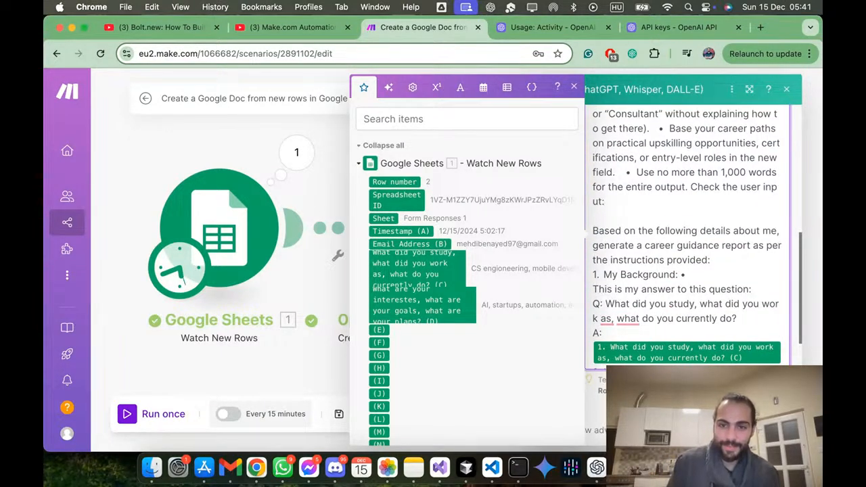
pyautogui.press('Return')
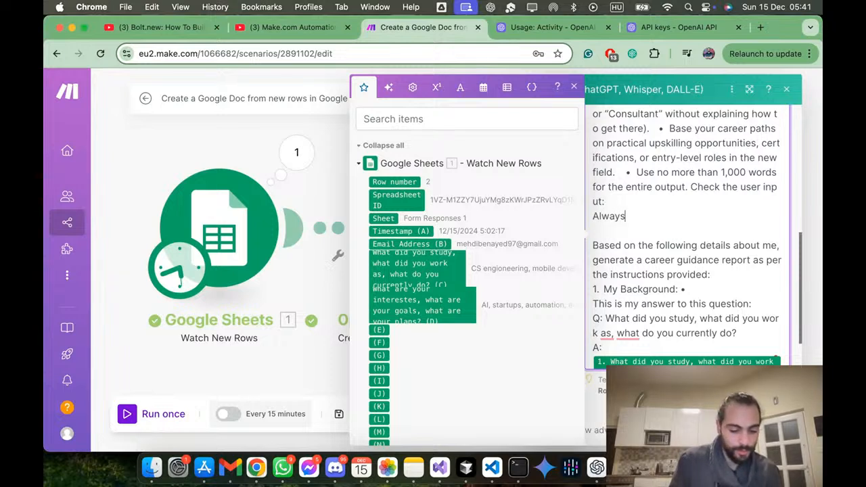
pyautogui.write('Always include e')
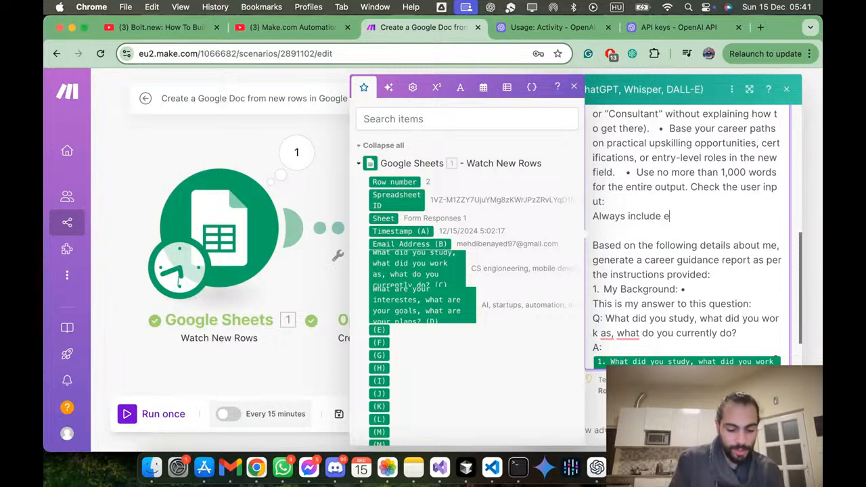
pyautogui.write('mojies and keep the')
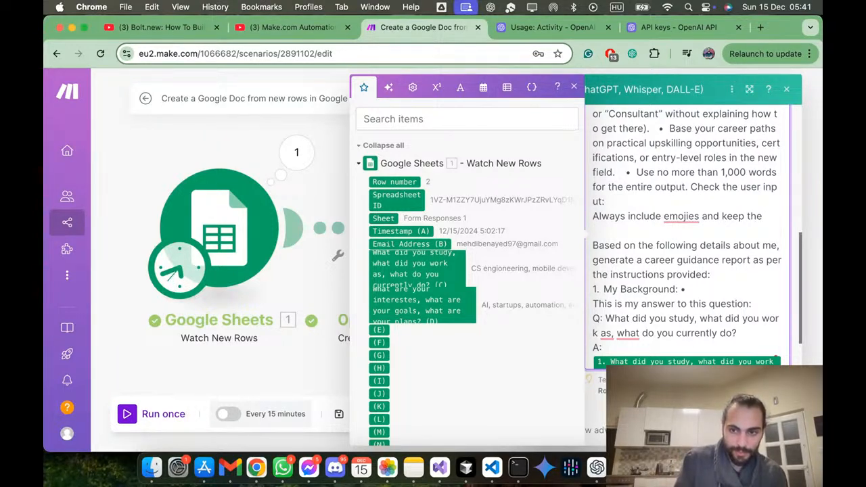
pyautogui.write('output we')
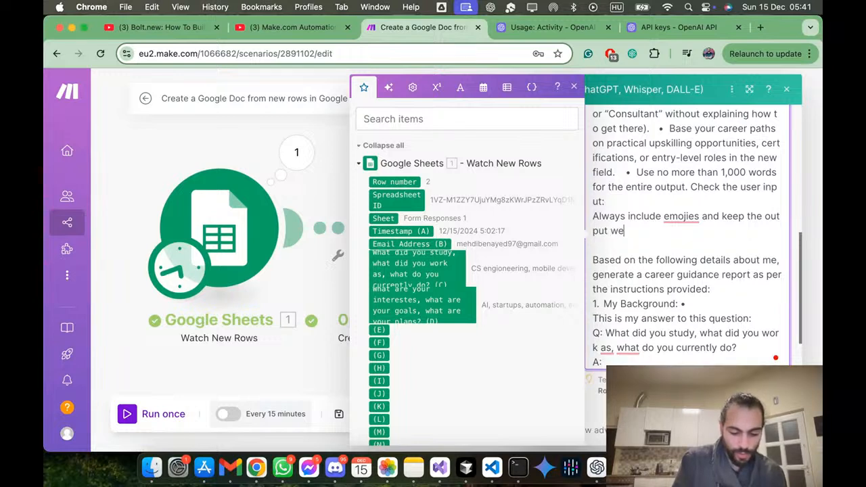
pyautogui.write('ll presented.')
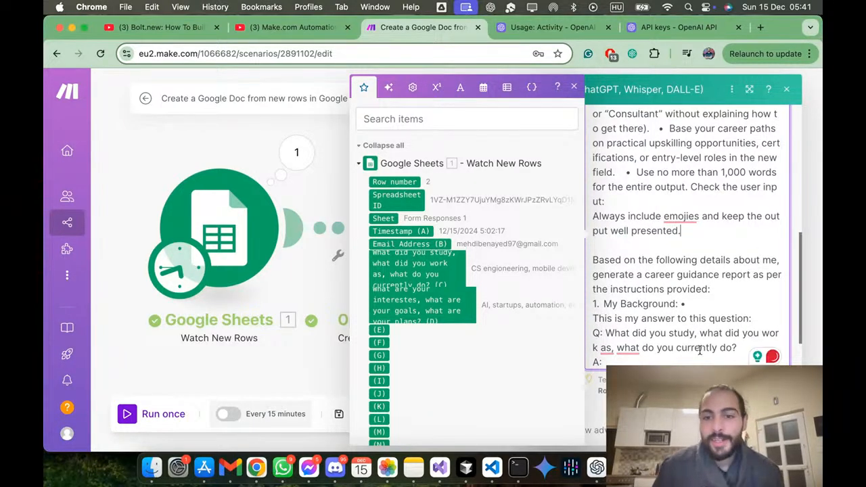
pyautogui.click(773, 431)
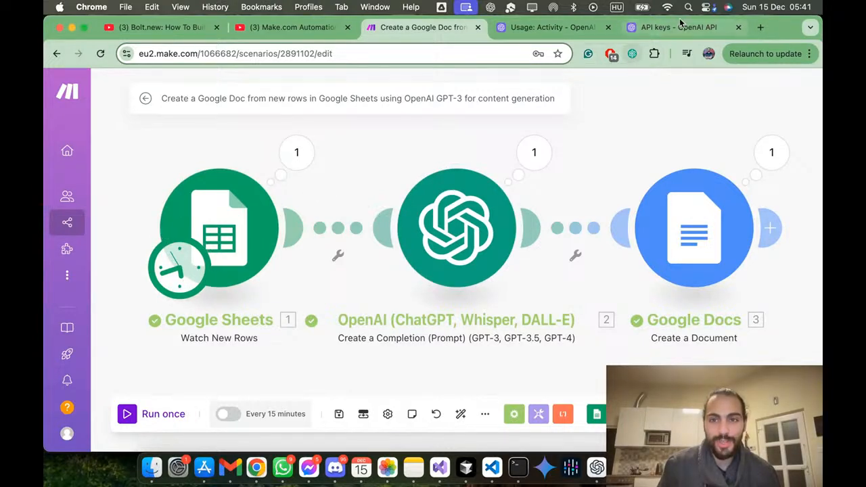
# Step: Switch to the generated career report in Google Docs and download it as Markdown (.md)
pyautogui.hotkey('ctrl', 'Up')
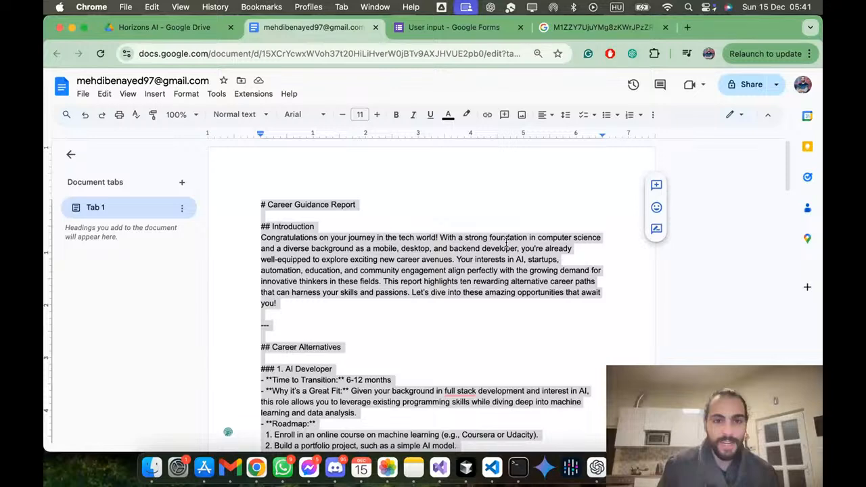
pyautogui.click(428, 271)
pyautogui.click(84, 94)
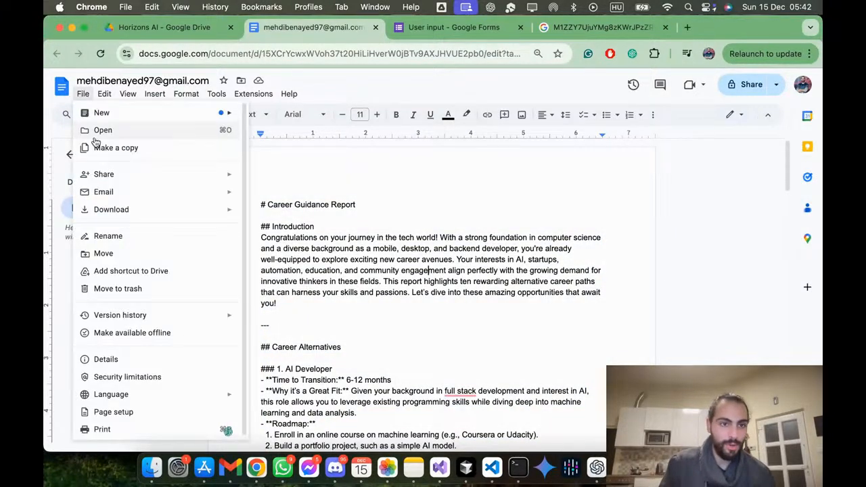
pyautogui.moveTo(223, 215)
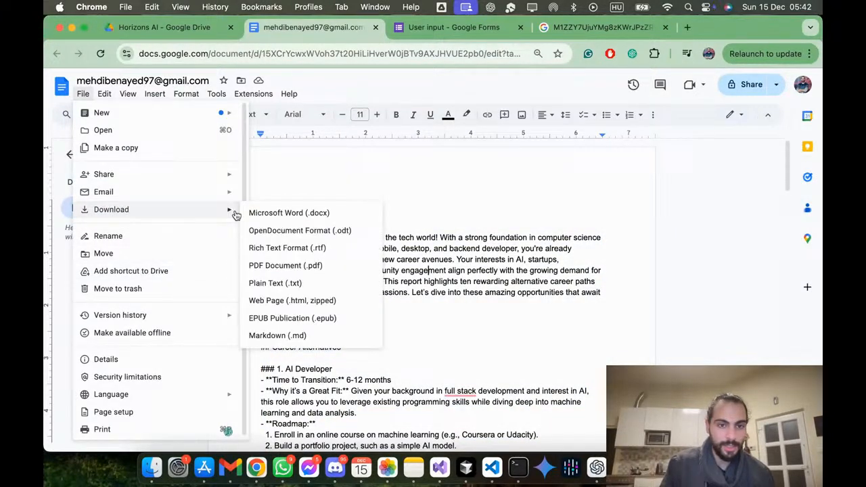
pyautogui.click(315, 334)
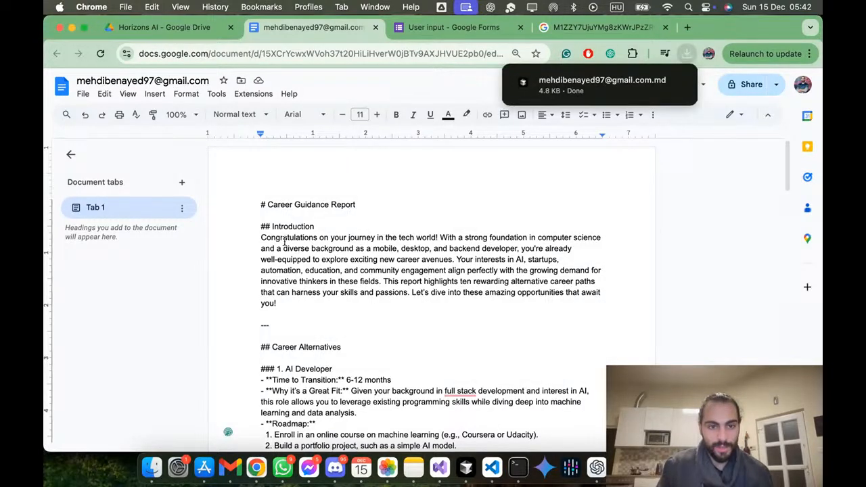
# Step: Open the downloaded Markdown report in Cursor, show its preview beside the source, and compare the two
pyautogui.click(628, 83)
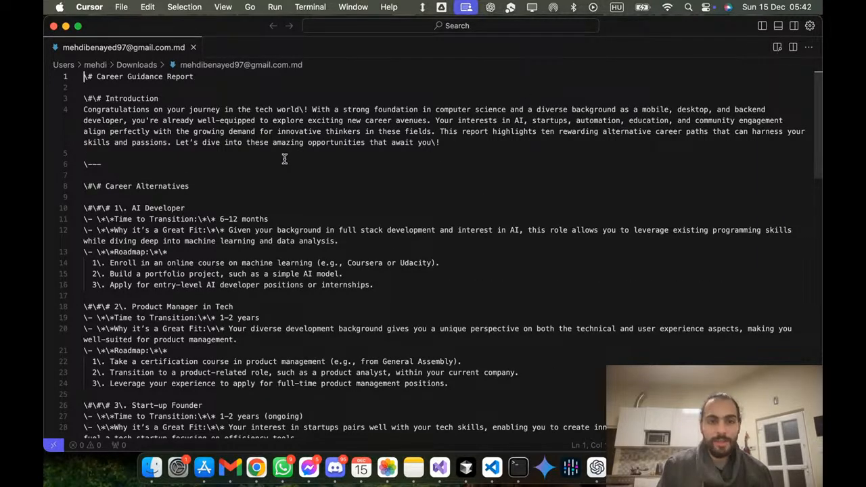
pyautogui.click(778, 46)
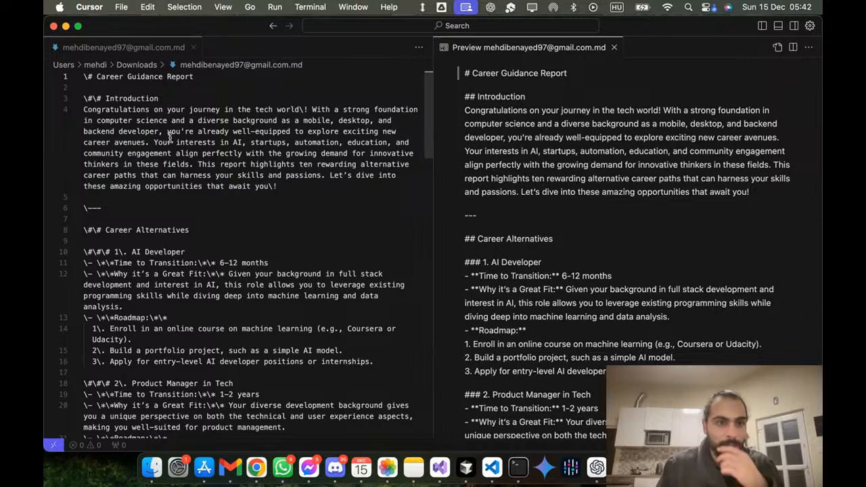
pyautogui.scroll(-10, 112, 127)
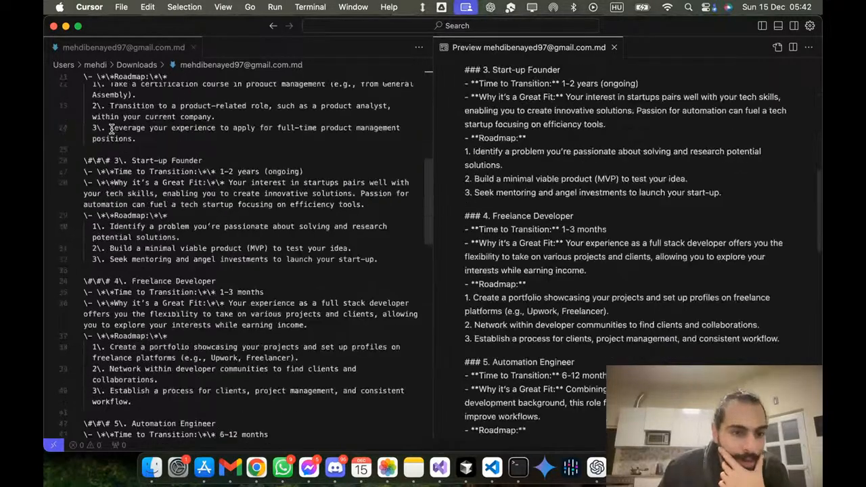
pyautogui.scroll(-10, 112, 128)
pyautogui.scroll(20, 111, 129)
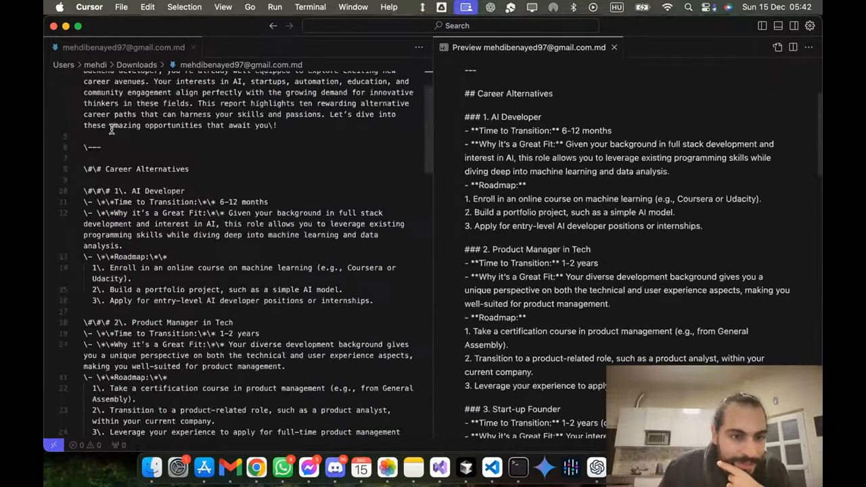
pyautogui.scroll(3, 111, 128)
# Step: Search the Markdown report in Cursor for every backslash character
pyautogui.click(130, 130)
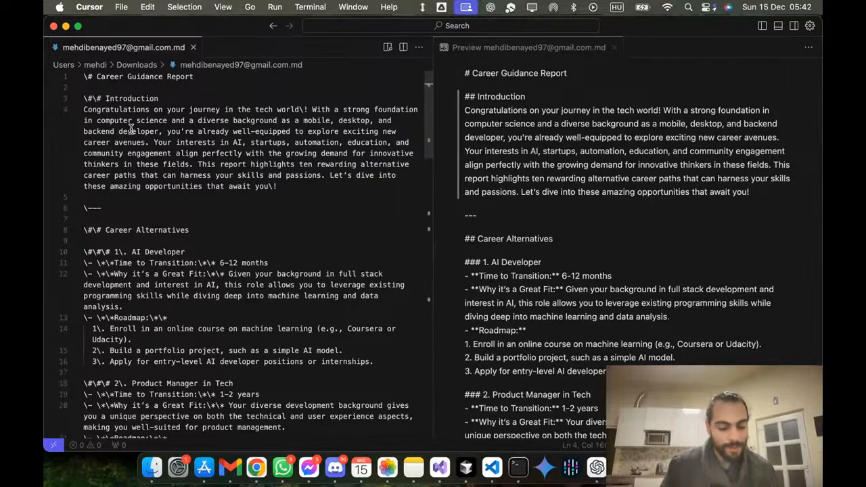
pyautogui.press('super+shift+f')
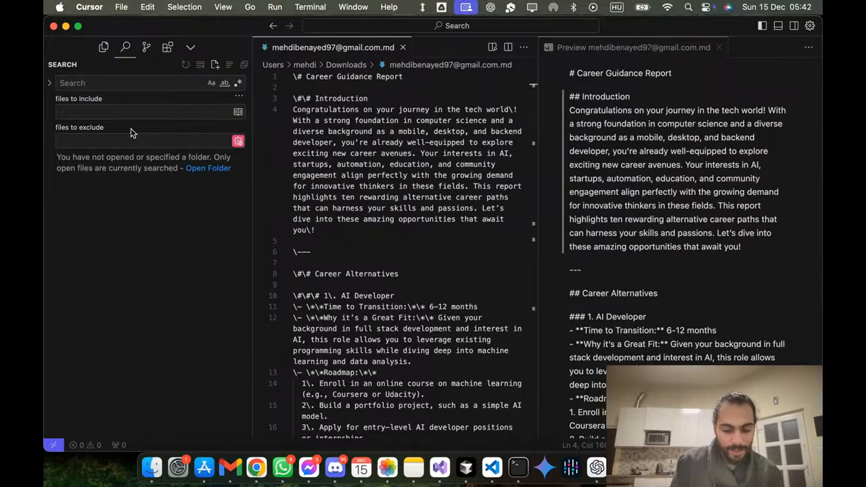
pyautogui.write('@')
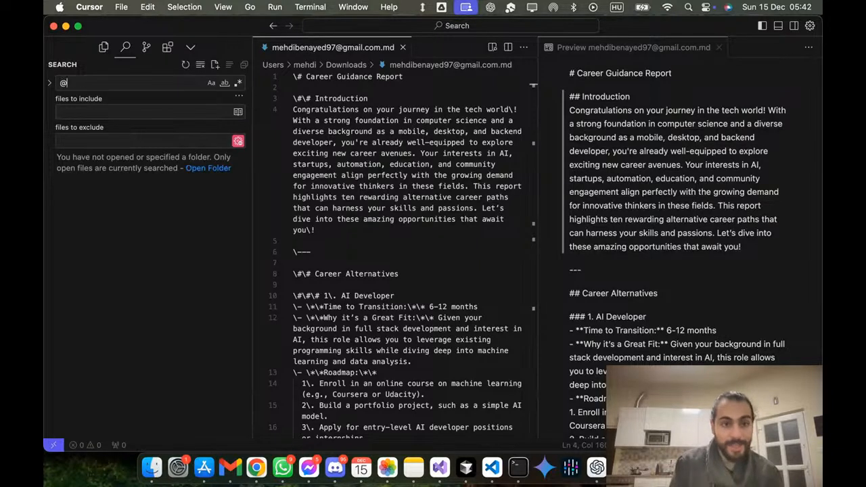
pyautogui.press('BackSpace')
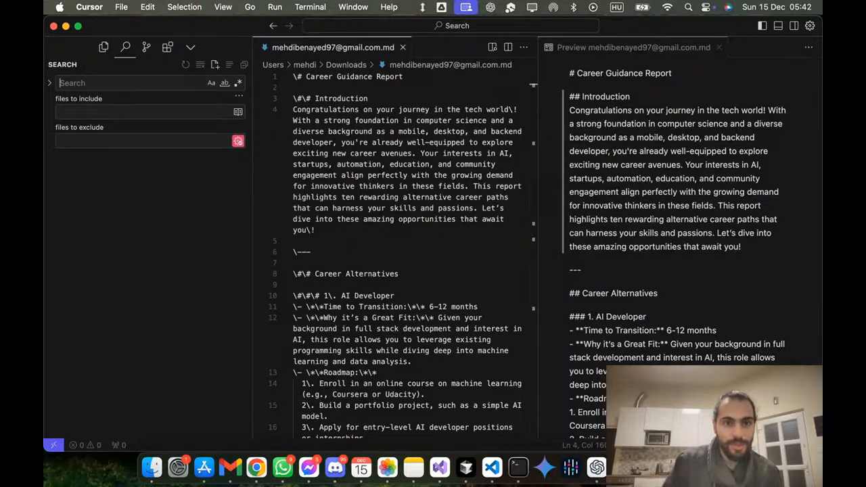
pyautogui.moveTo(302, 77); pyautogui.dragTo(293, 77)
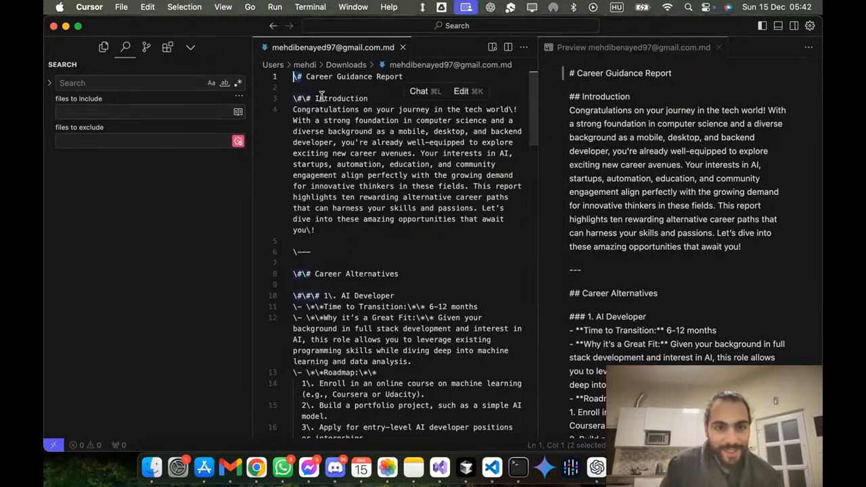
pyautogui.press('cmd+shift+f')
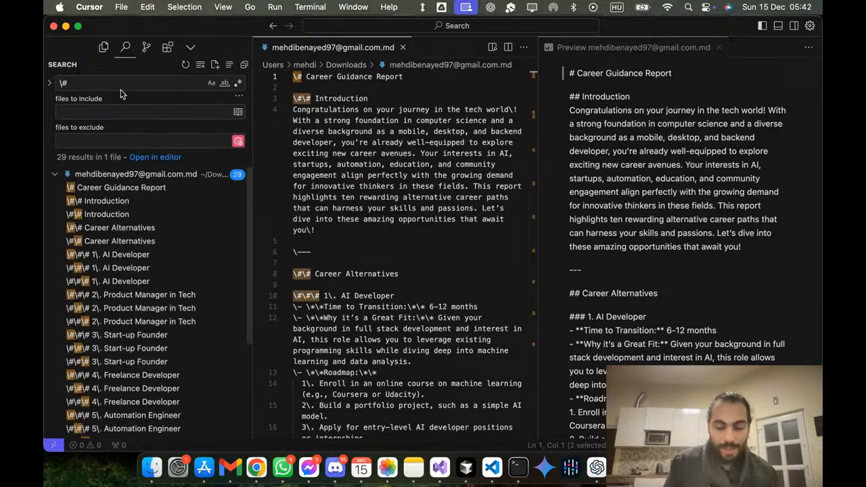
pyautogui.write('\\')
pyautogui.press('BackSpace')
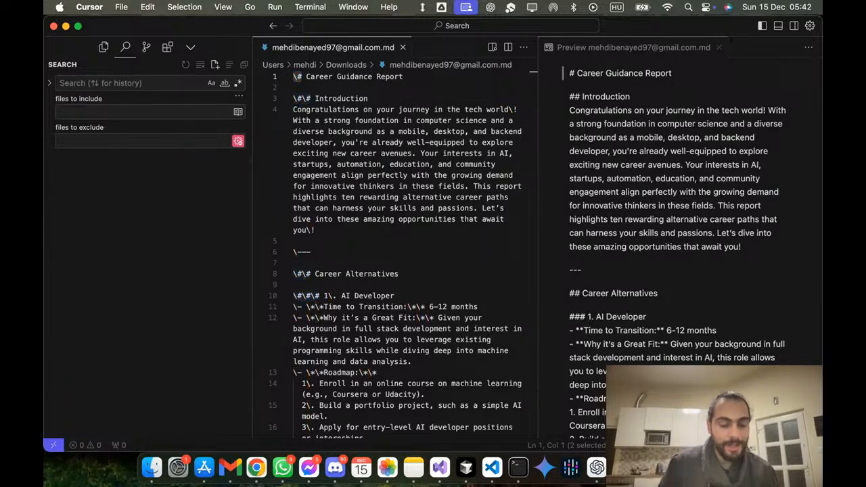
pyautogui.write('\\')
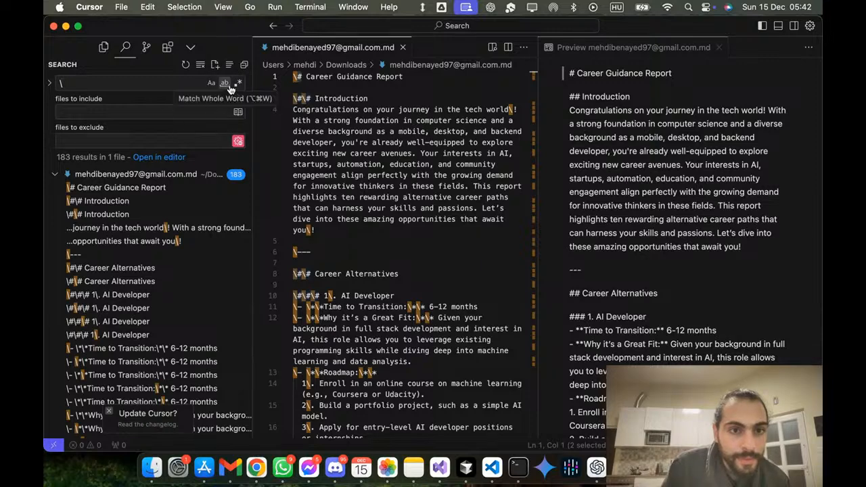
pyautogui.click(51, 84)
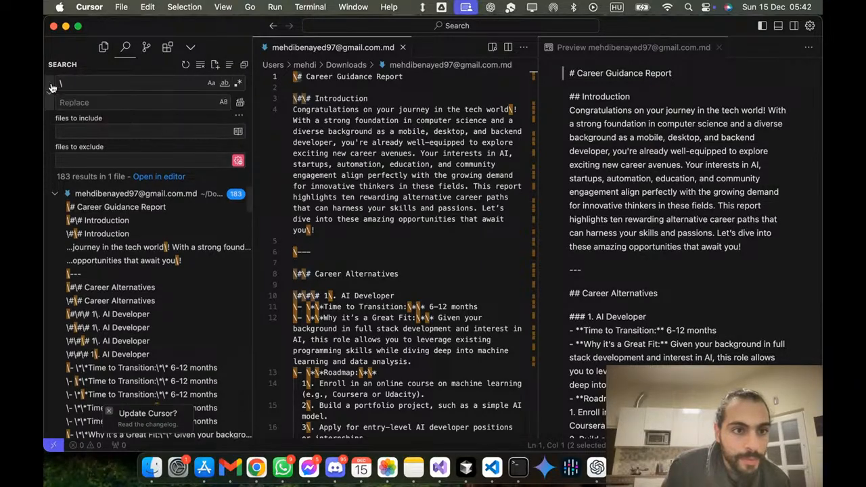
pyautogui.click(168, 128)
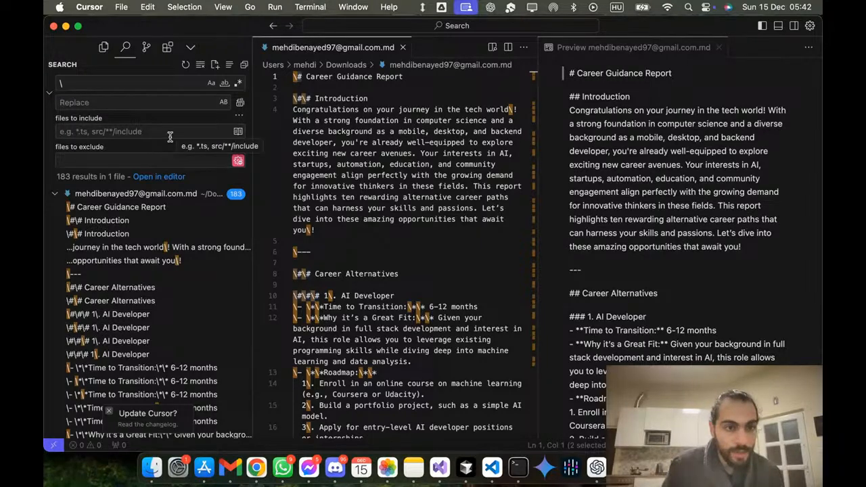
pyautogui.write('mehd')
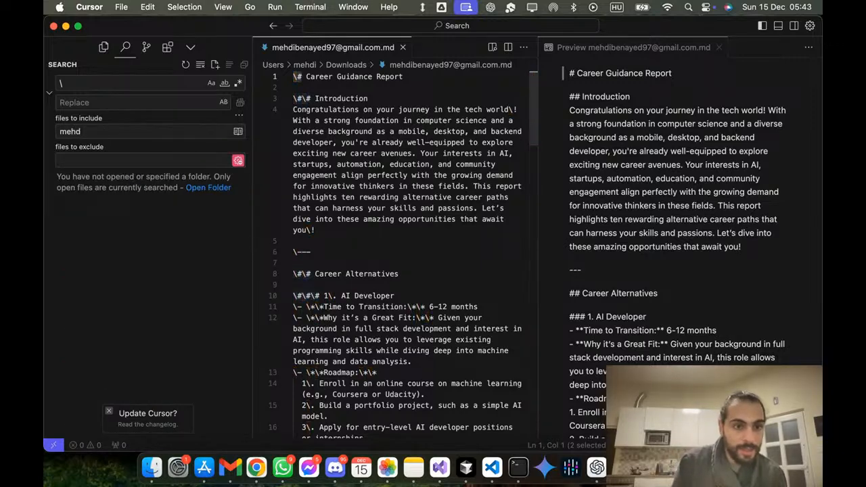
pyautogui.press('BackSpace')
pyautogui.press('BackSpace')
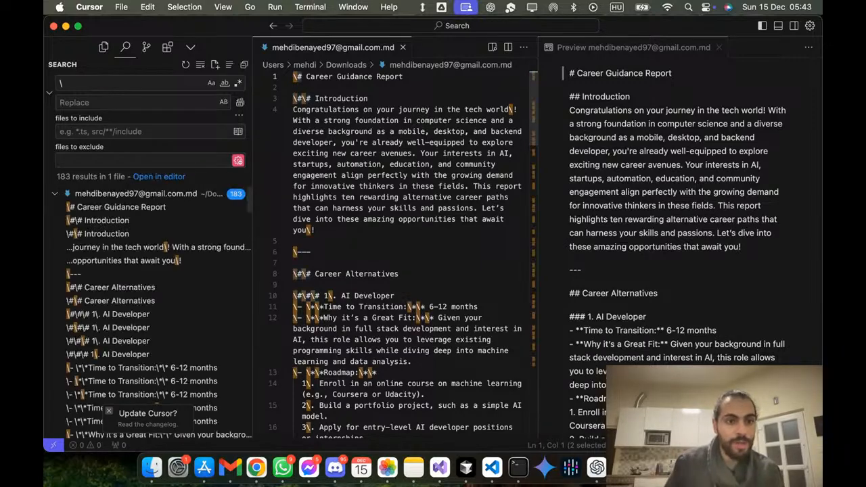
# Step: Review the list of backslash matches found in the Markdown report against its source text
pyautogui.click(126, 193)
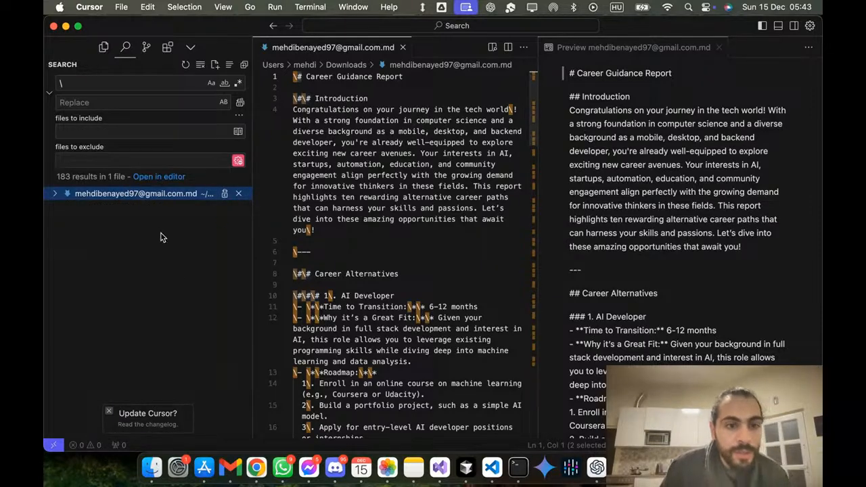
pyautogui.click(177, 199)
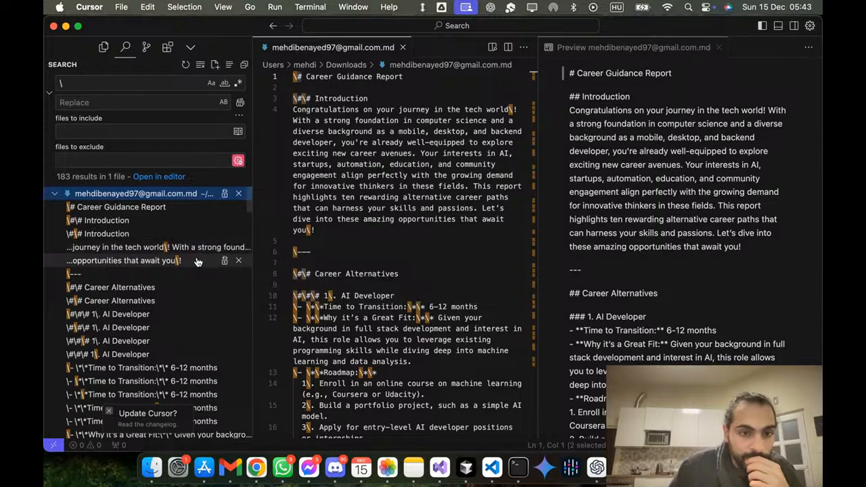
pyautogui.scroll(-15, 196, 261)
pyautogui.scroll(-5, 196, 261)
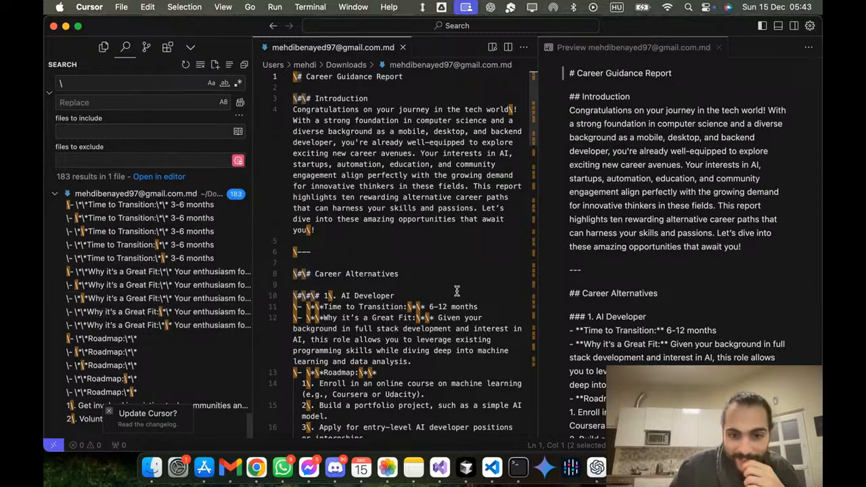
pyautogui.click(486, 184)
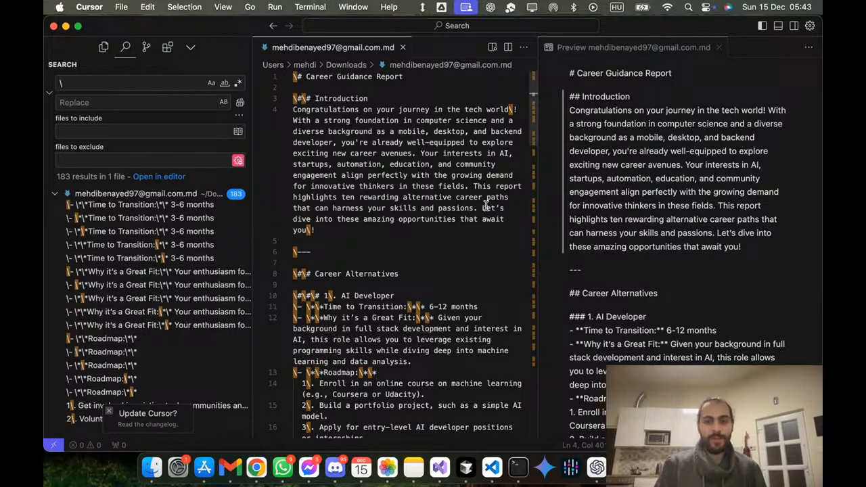
# Step: Copy the entire career report from Google Docs and paste it over the whole contents of the Markdown file in Cursor
pyautogui.hotkey('ctrl', 'Up')
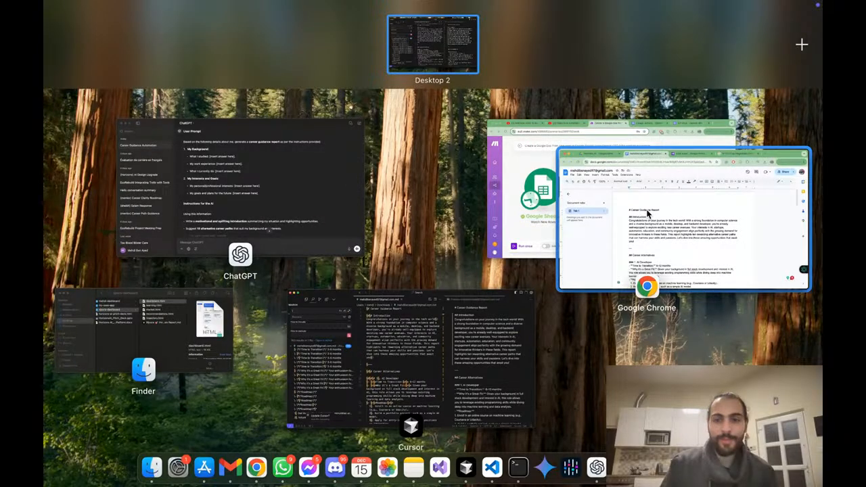
pyautogui.click(648, 213)
pyautogui.scroll(-5, 366, 209)
pyautogui.scroll(5, 354, 197)
pyautogui.press('super+a')
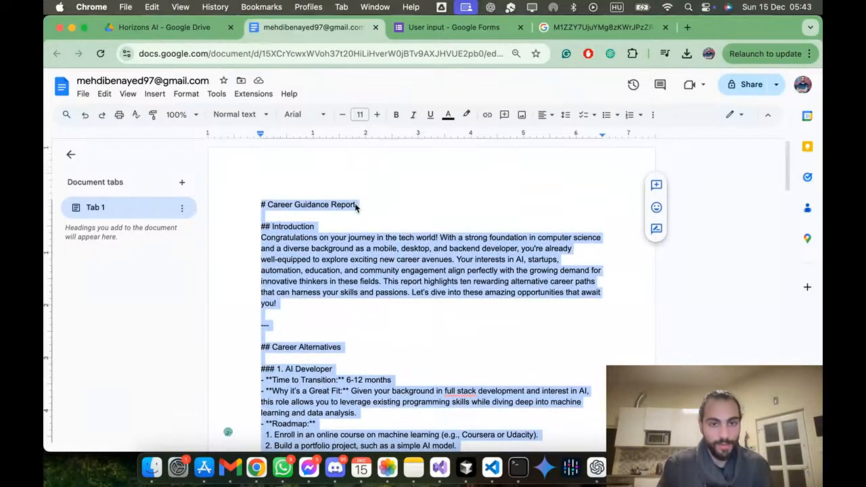
pyautogui.hotkey('ctrl', 'Up')
pyautogui.click(667, 346)
pyautogui.press('super+a')
pyautogui.press('super+v')
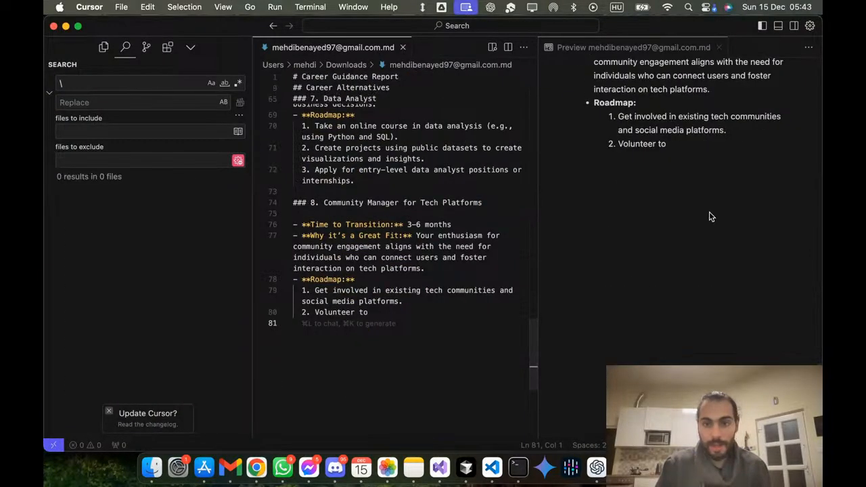
# Step: Enlarge the Markdown preview and check the formatting of the career report's headings, bullets and roadmap lists
pyautogui.scroll(20, 704, 217)
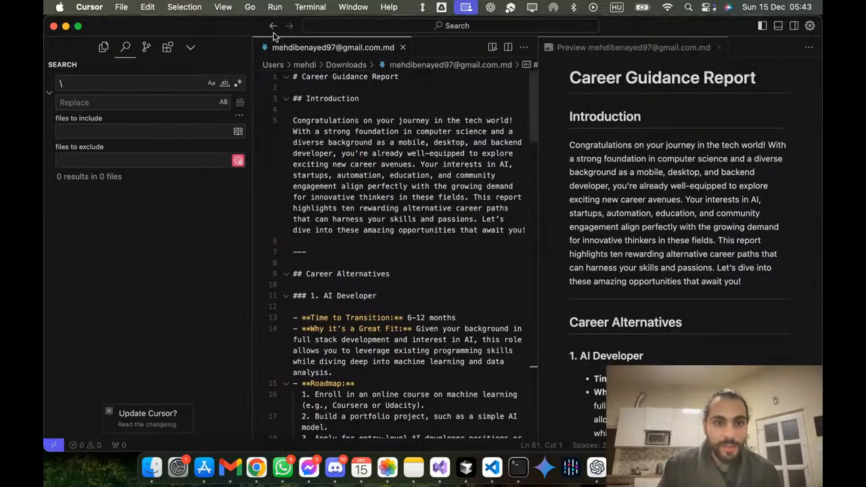
pyautogui.doubleClick(695, 52)
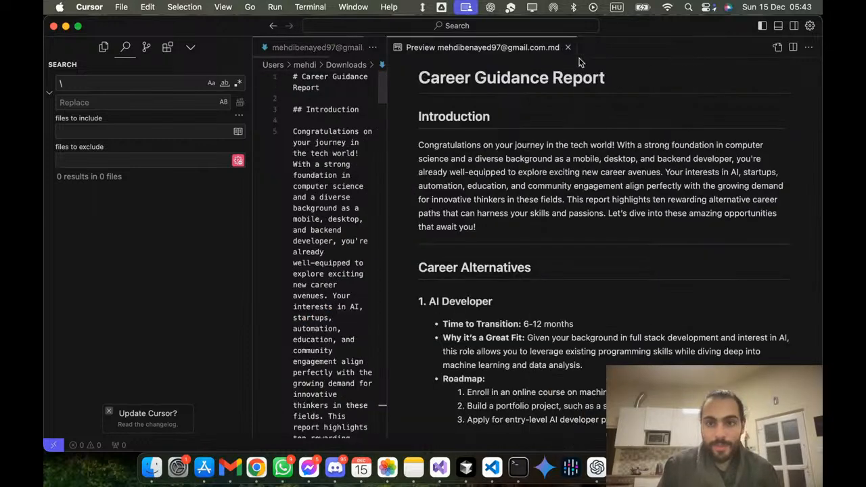
pyautogui.scroll(-1, 486, 157)
pyautogui.scroll(-3, 480, 159)
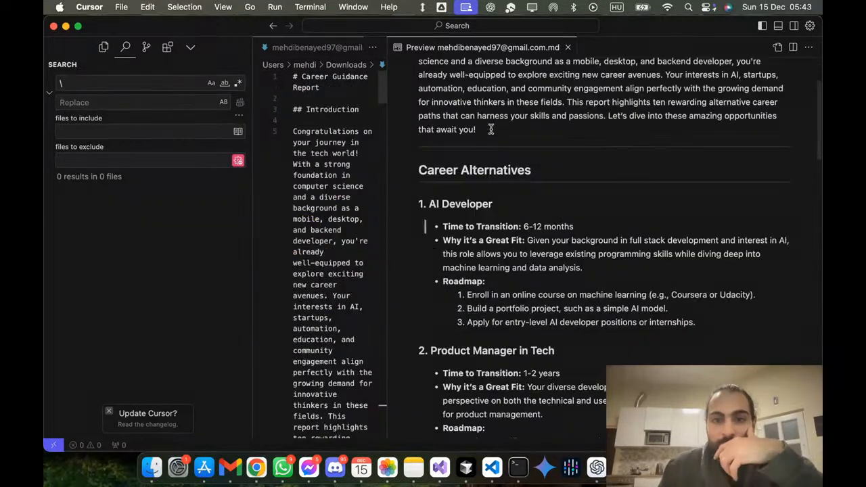
pyautogui.scroll(-3, 467, 163)
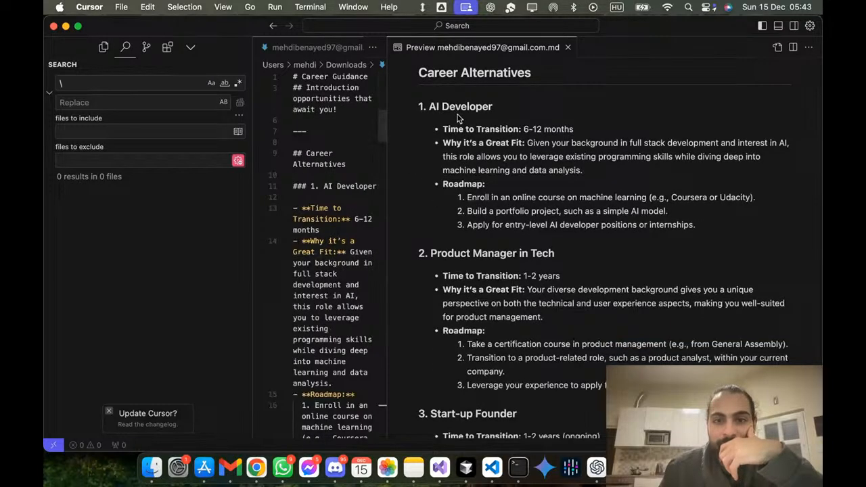
pyautogui.scroll(-3, 459, 206)
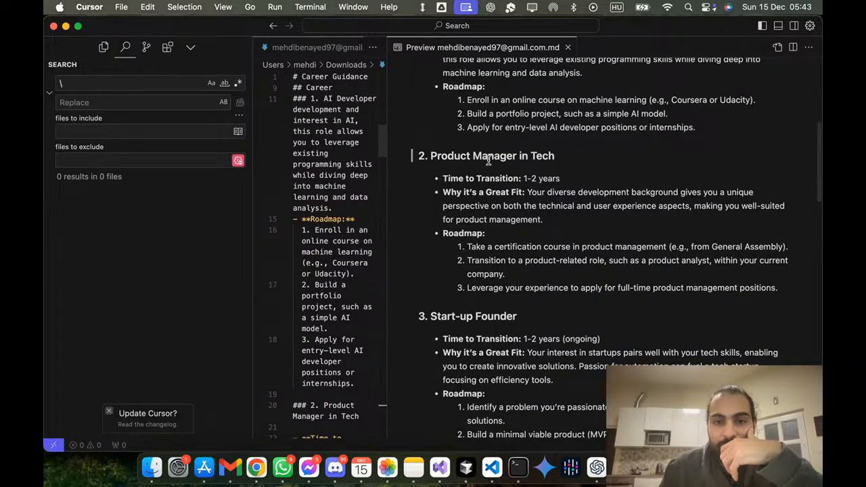
pyautogui.scroll(-3, 482, 243)
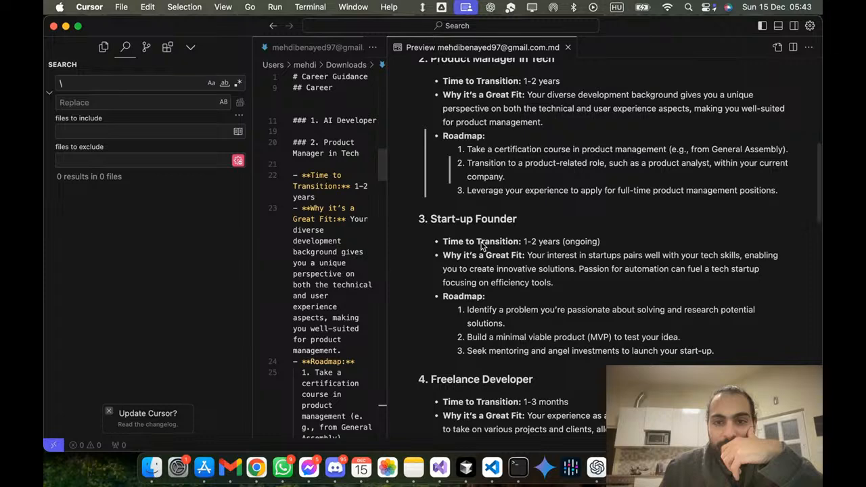
pyautogui.scroll(-10, 484, 249)
pyautogui.scroll(20, 487, 253)
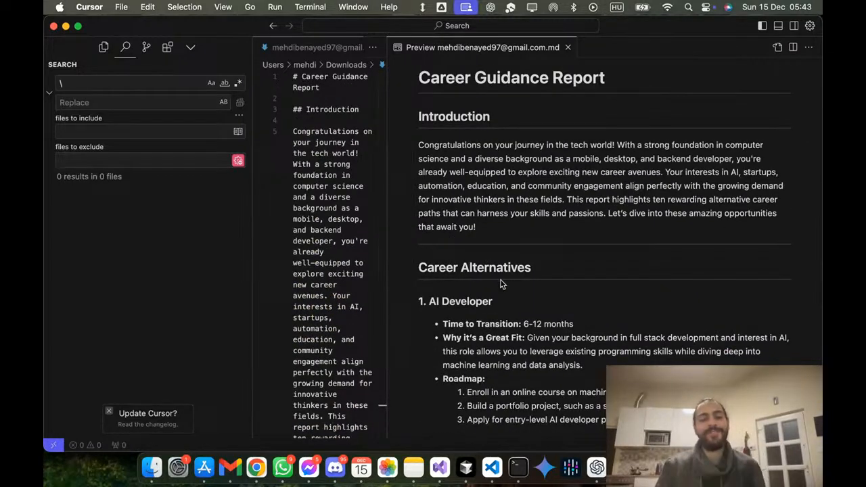
# Step: Switch to the "User input" form in Google Forms and copy its responder link from the published options
pyautogui.hotkey('ctrl', 'Up')
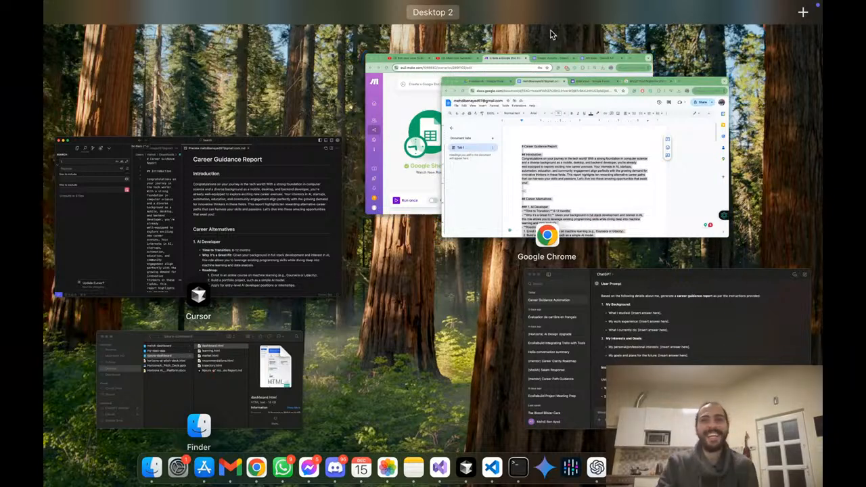
pyautogui.click(421, 130)
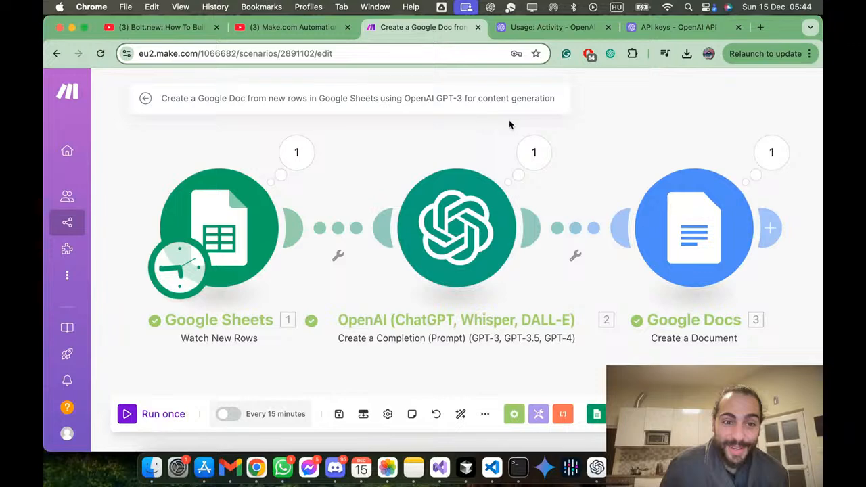
pyautogui.hotkey('ctrl', 'Up')
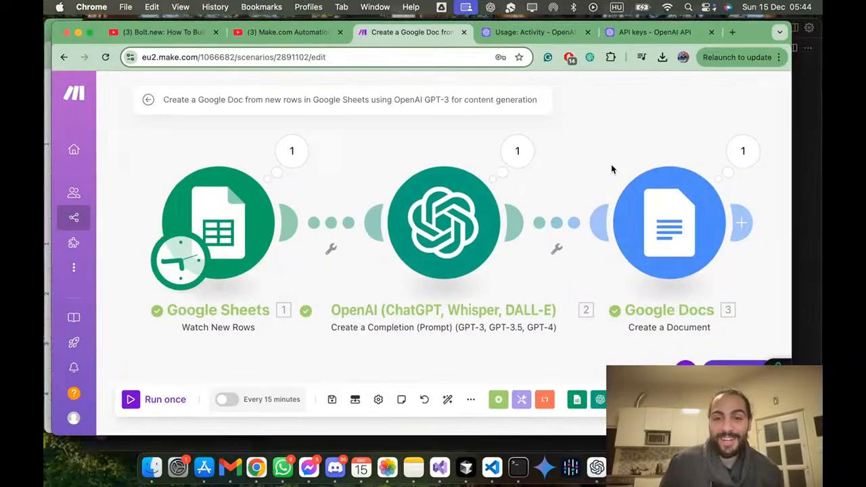
pyautogui.click(90, 113)
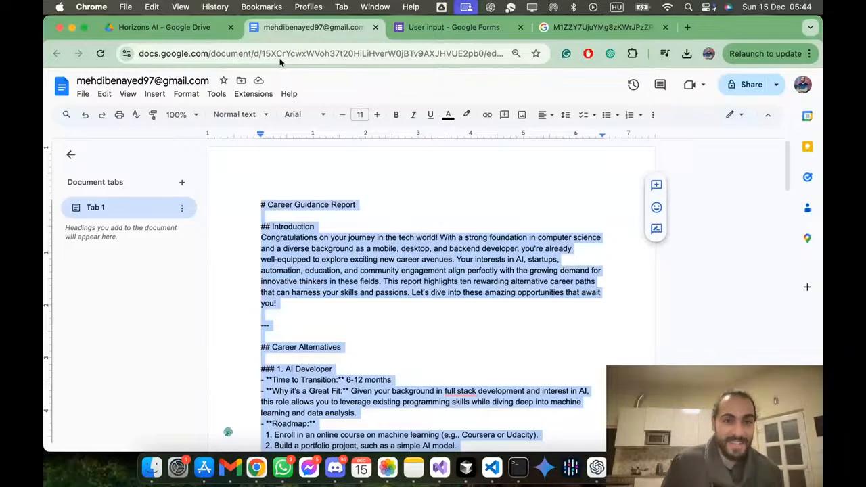
pyautogui.click(467, 27)
pyautogui.scroll(3, 314, 195)
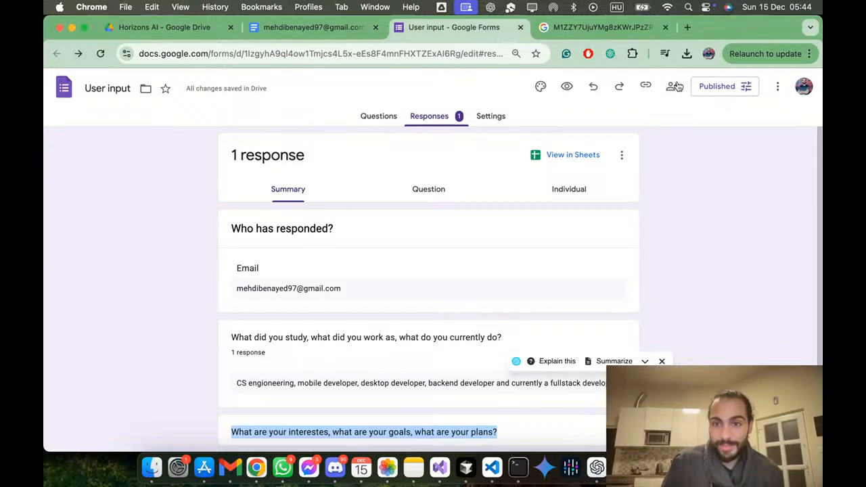
pyautogui.click(714, 87)
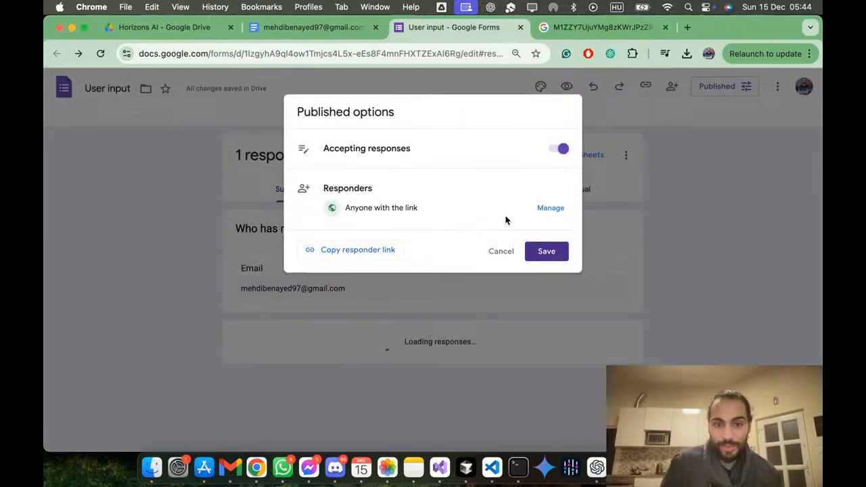
pyautogui.click(329, 250)
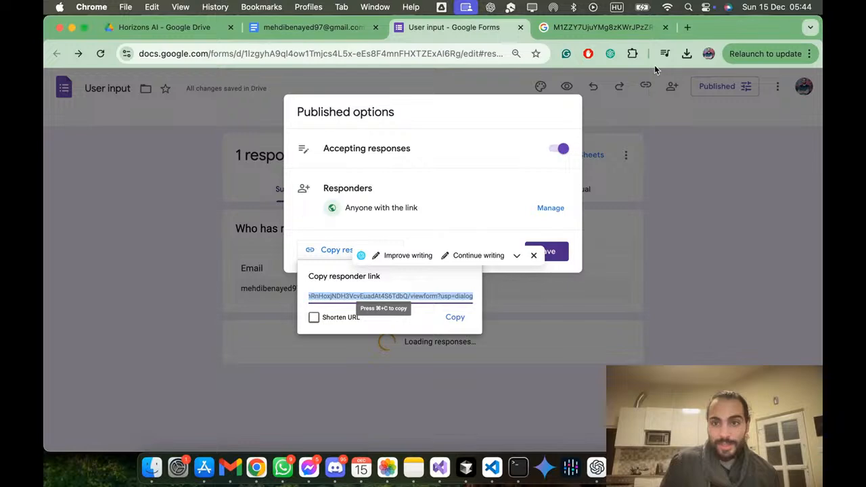
pyautogui.press('super+c')
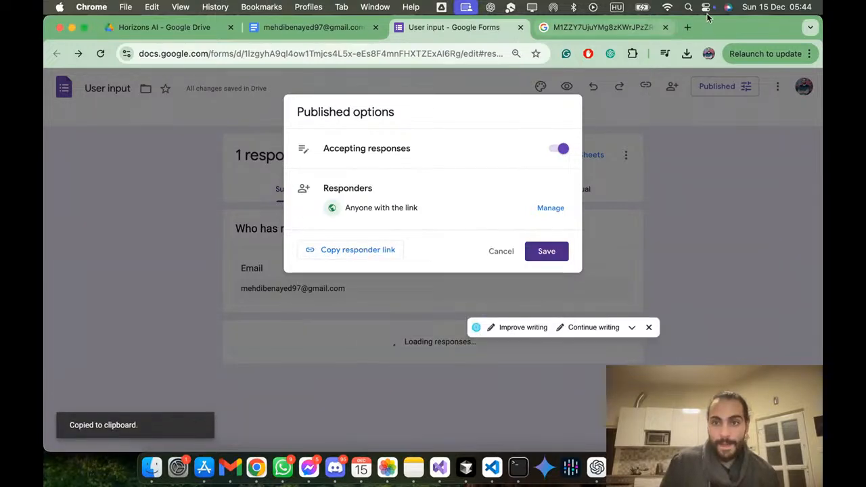
# Step: Open the copied responder link of the "User input" form in place of the old search page and close the spare empty tab
pyautogui.click(688, 27)
pyautogui.click(554, 27)
pyautogui.click(476, 56)
pyautogui.press('super+v')
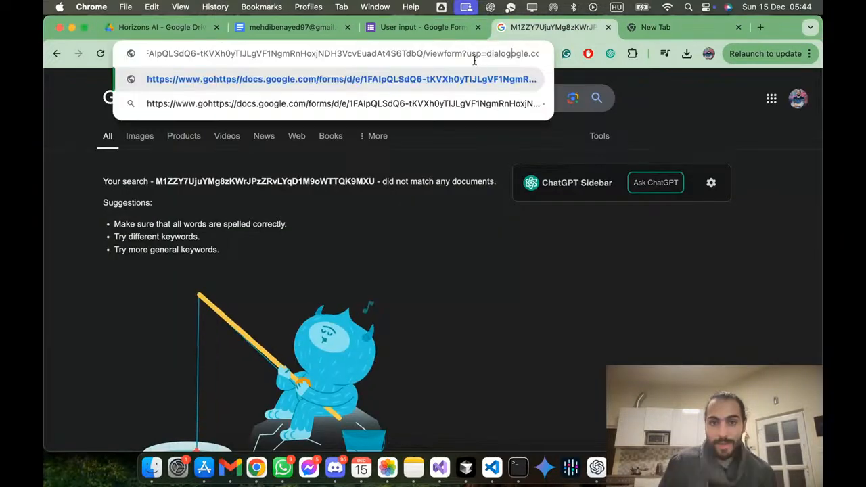
pyautogui.tripleClick(474, 57)
pyautogui.doubleClick(475, 57)
pyautogui.press('super+v')
pyautogui.tripleClick(474, 57)
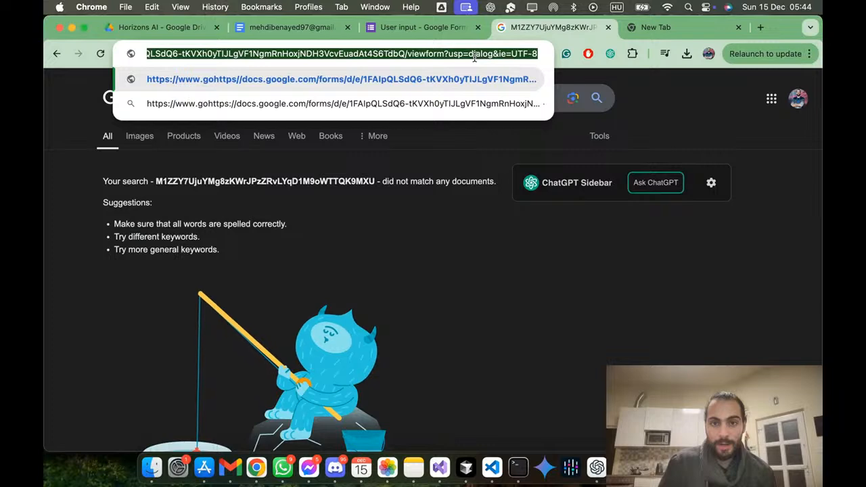
pyautogui.press('Return')
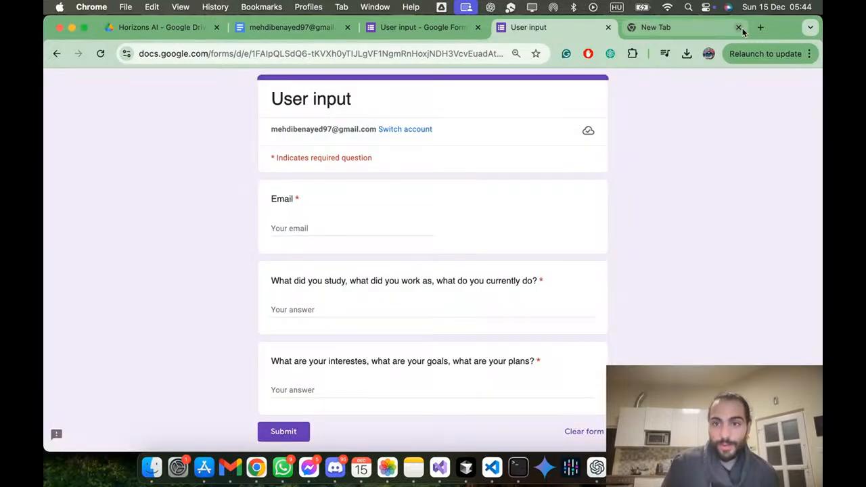
pyautogui.click(739, 28)
# Step: Fill in the respondent's email address on the form using the second saved address
pyautogui.click(330, 227)
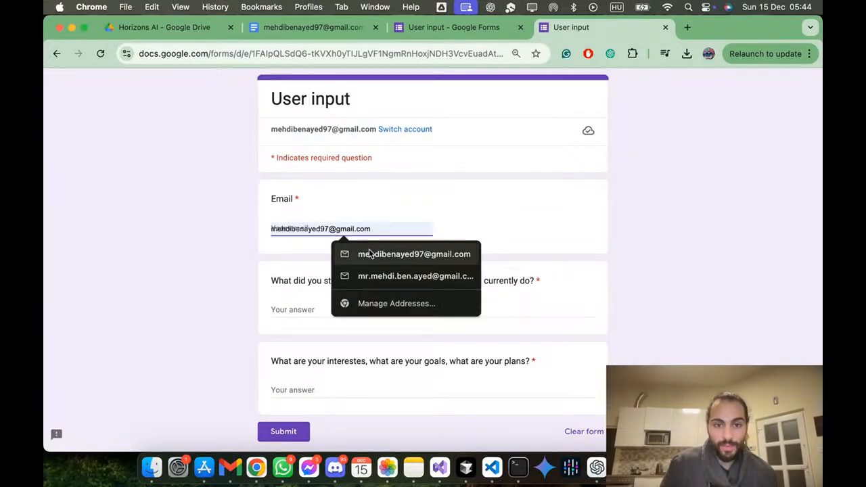
pyautogui.click(379, 283)
pyautogui.click(303, 308)
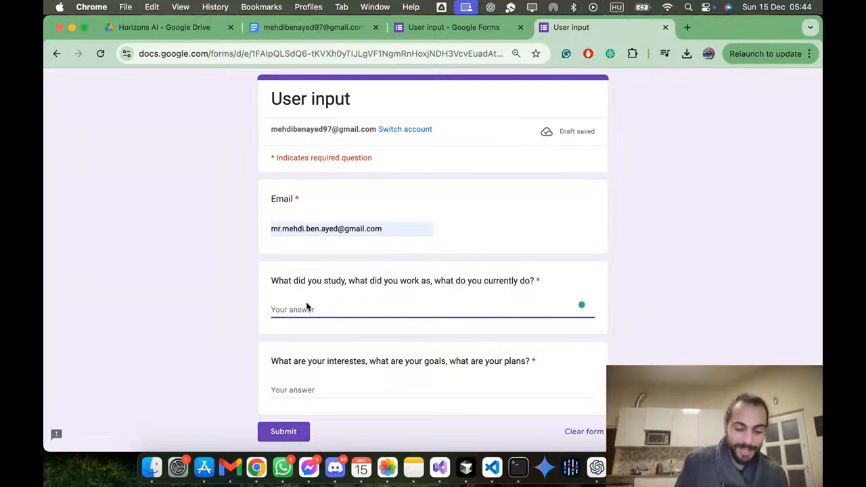
pyautogui.write('H')
pyautogui.press('BackSpace')
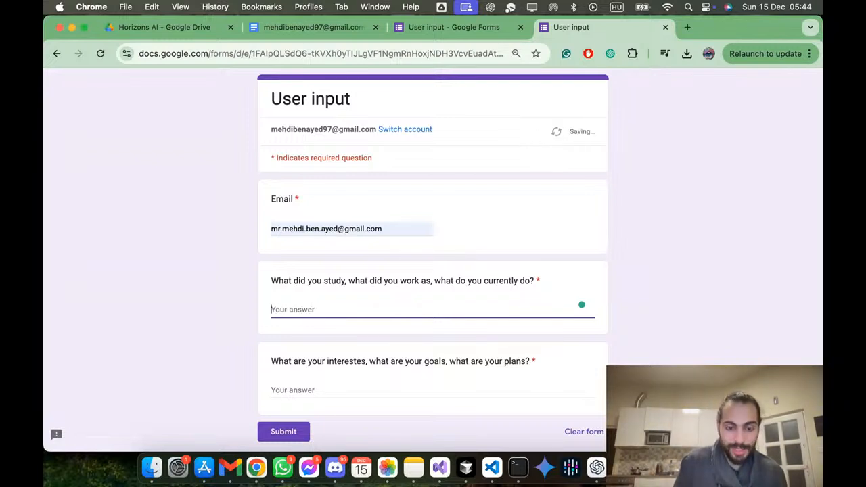
pyautogui.write('Phys')
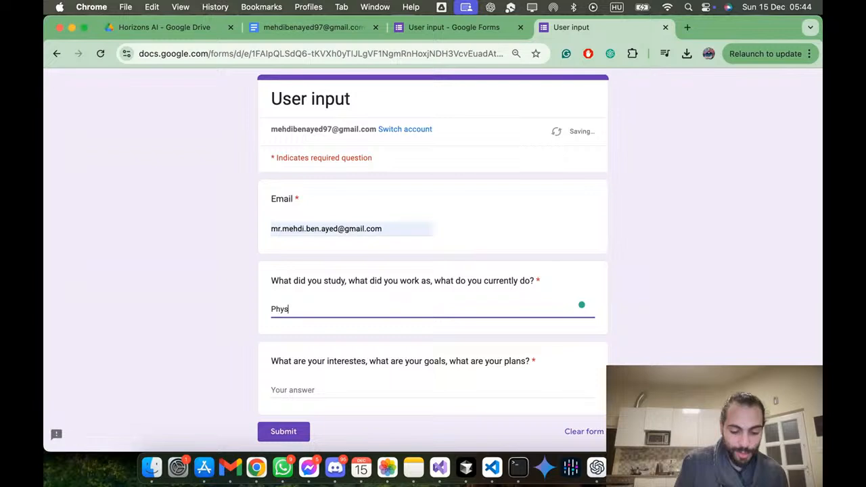
pyautogui.write('iotherapy')
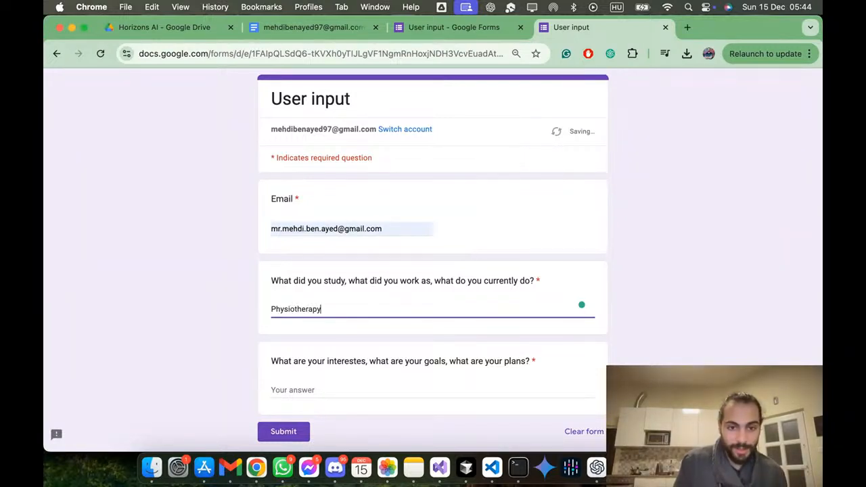
pyautogui.press('super+BackSpace')
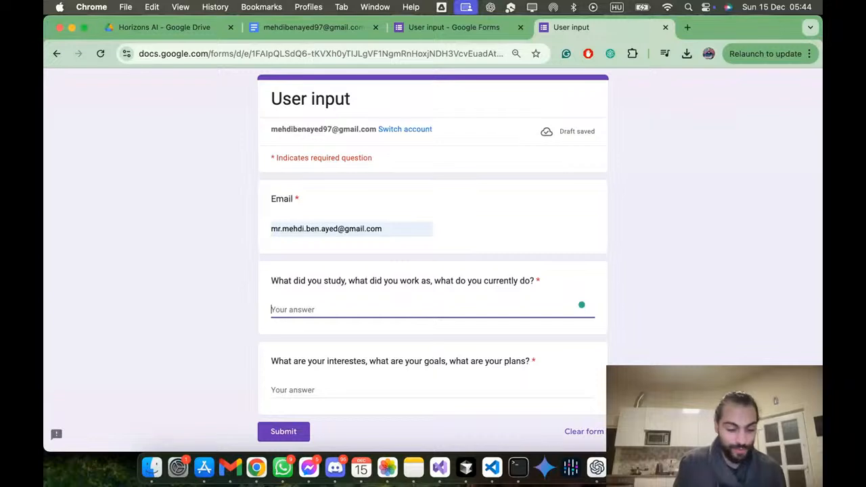
# Step: Answer the study and work question with "Finance and business, crently work as a data anaylst"
pyautogui.write('Finance and business, crently work as a')
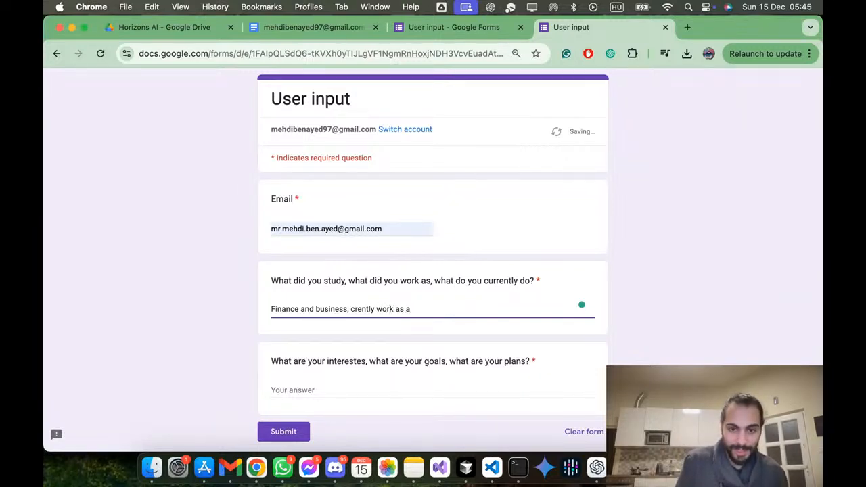
pyautogui.write('data anaylst')
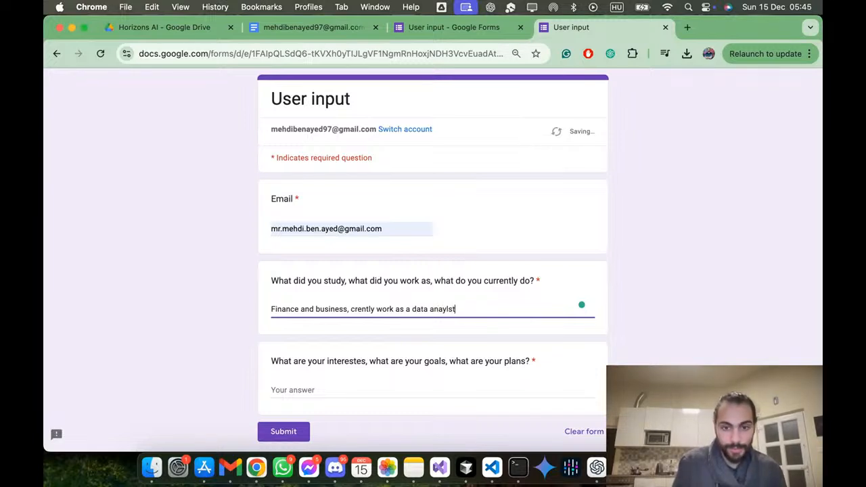
pyautogui.press('Tab')
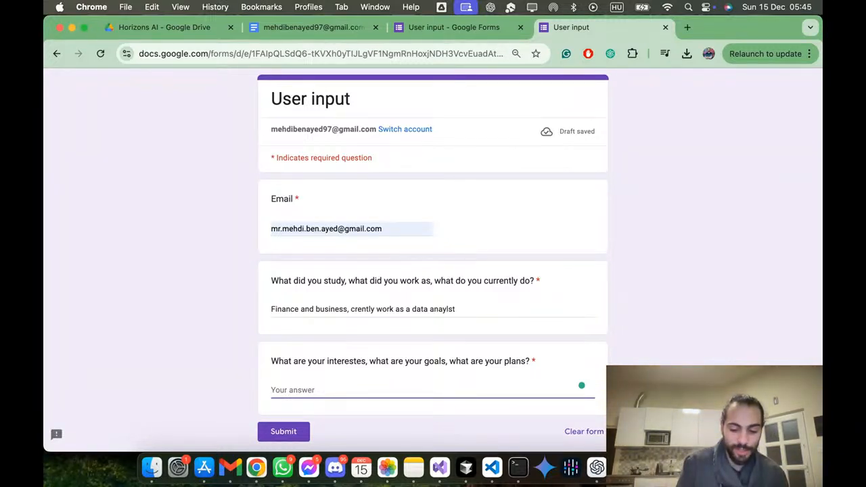
# Step: Answer the interests and goals question with "green technologies, helping people, art, ai, money" and submit the form
pyautogui.write('g')
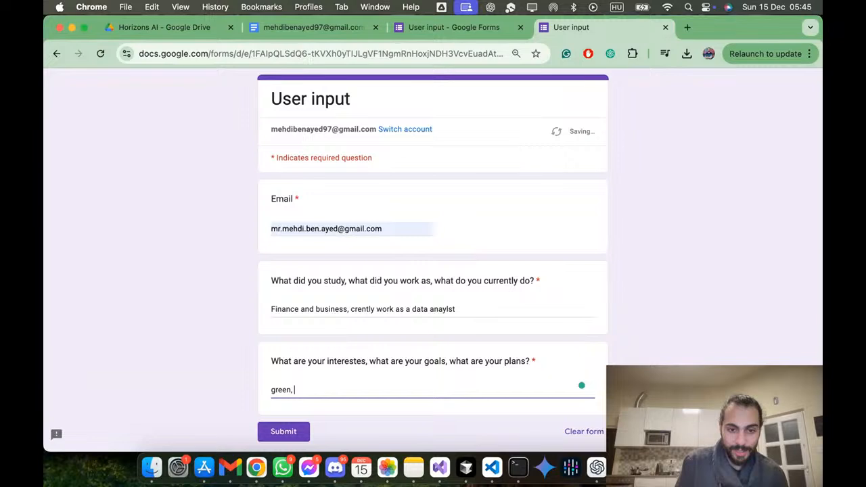
pyautogui.write('reen technologies')
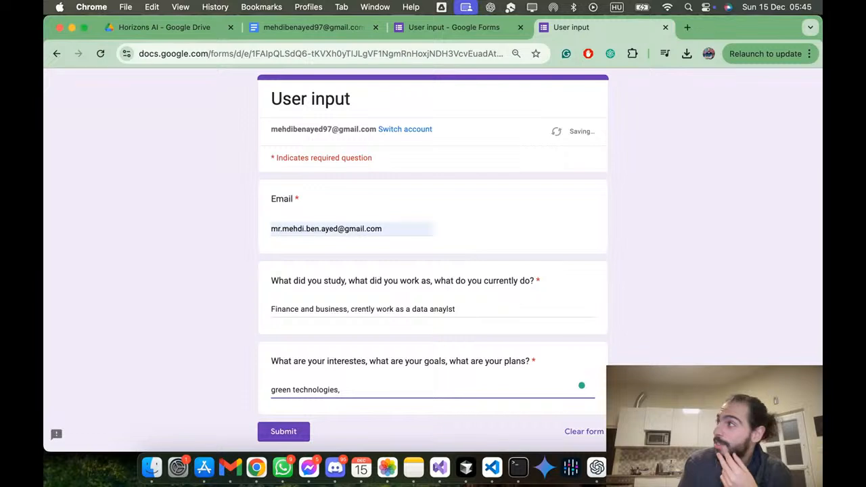
pyautogui.write(', helping people, art,')
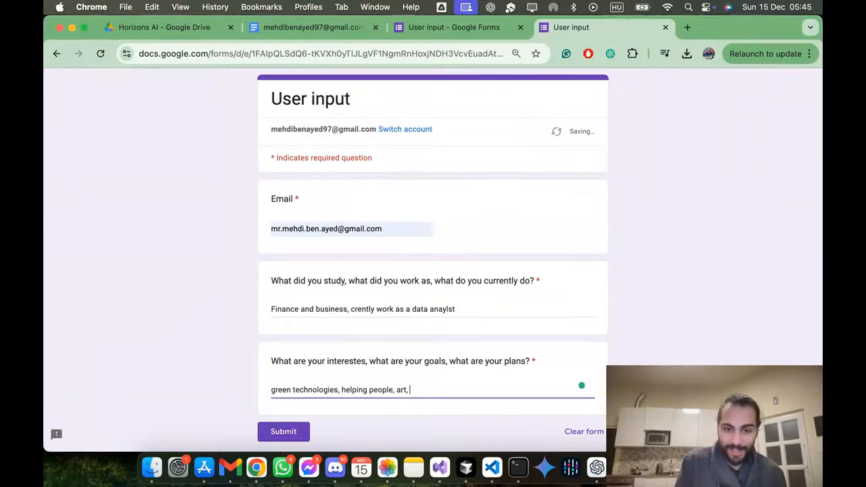
pyautogui.write('ai, money')
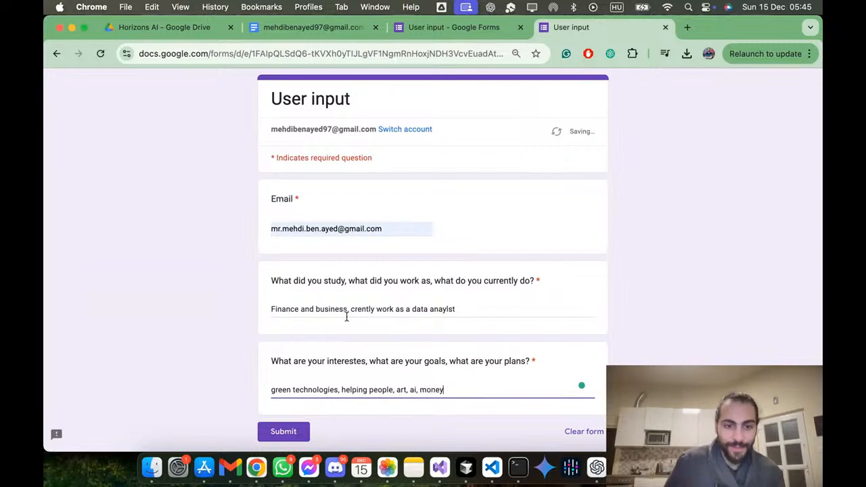
pyautogui.click(265, 431)
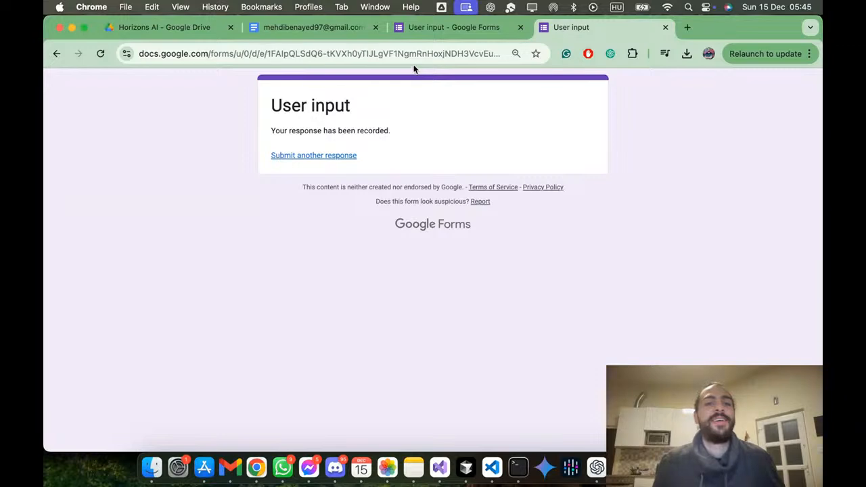
# Step: Switch to the Make scenario and run it once for the new form response
pyautogui.hotkey('ctrl', 'Up')
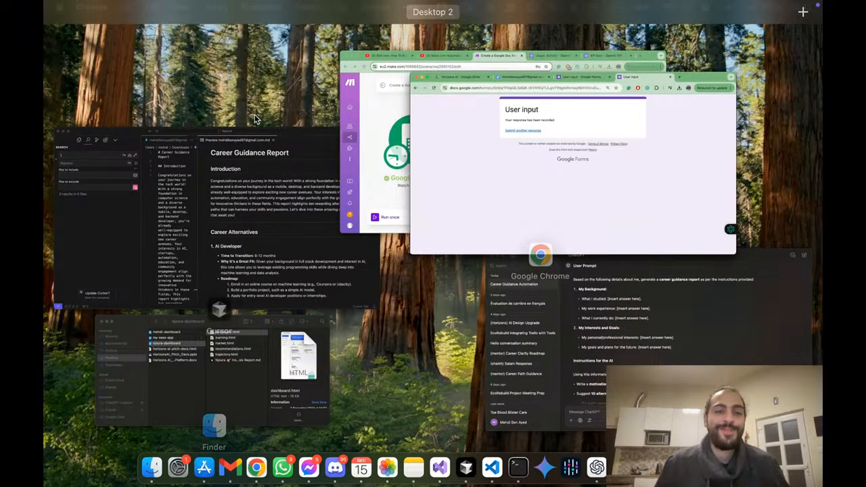
pyautogui.click(375, 141)
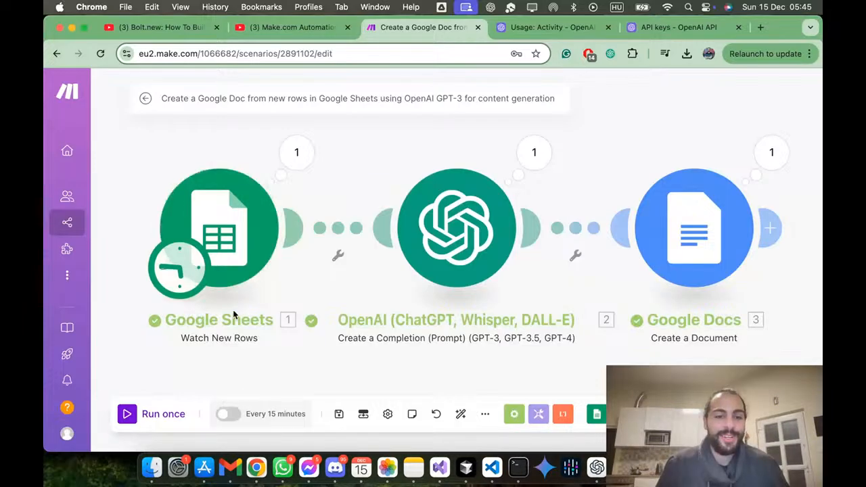
pyautogui.click(164, 414)
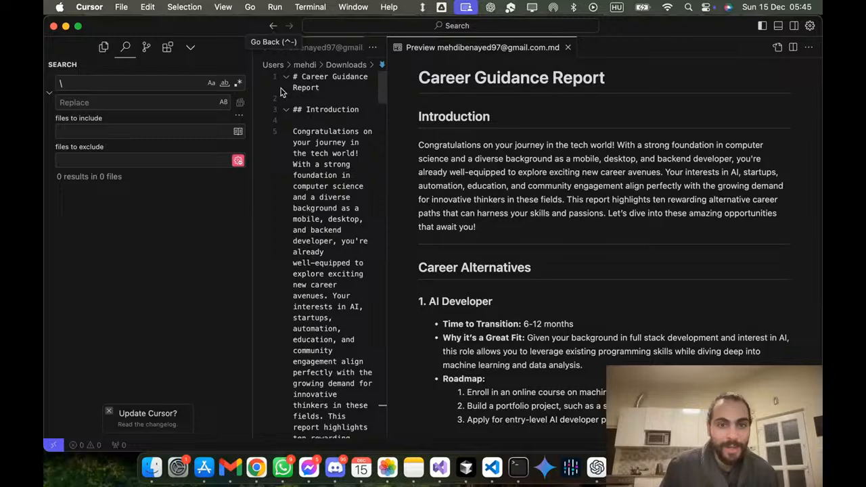
# Step: Open the "User input (Responses)" spreadsheet from the Horizons AI folder in Google Drive and check the new response in row 3
pyautogui.hotkey('ctrl', 'Up')
pyautogui.click(495, 113)
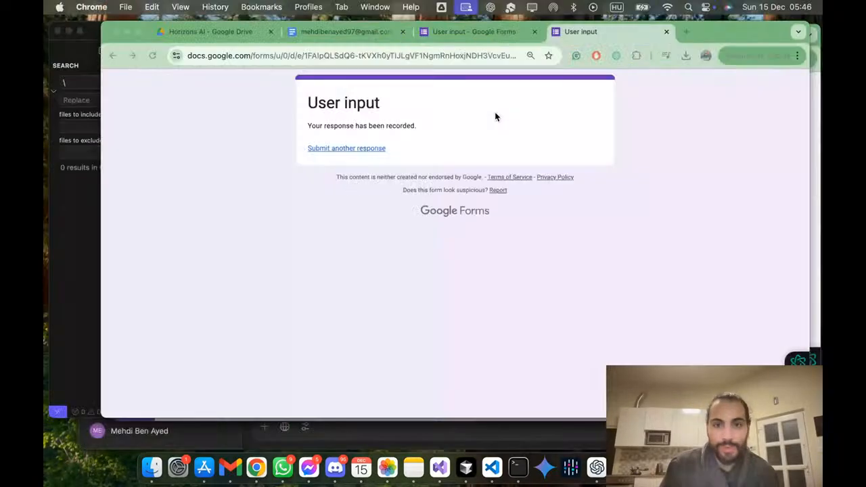
pyautogui.click(188, 31)
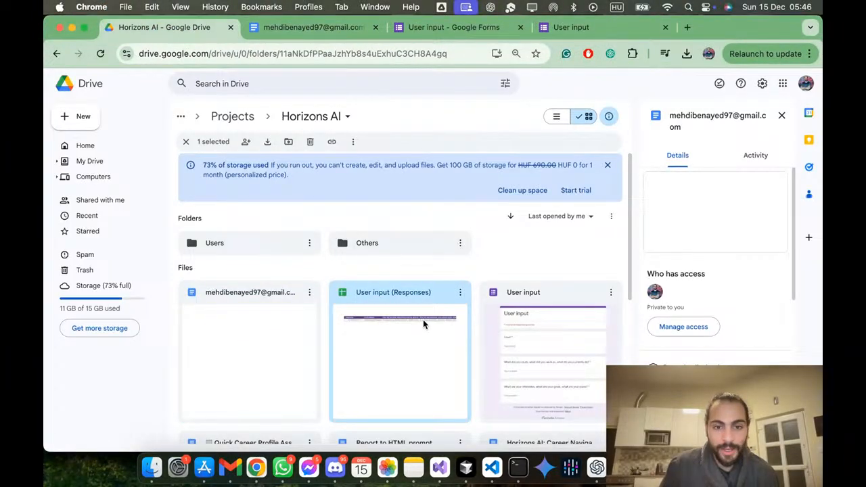
pyautogui.doubleClick(423, 319)
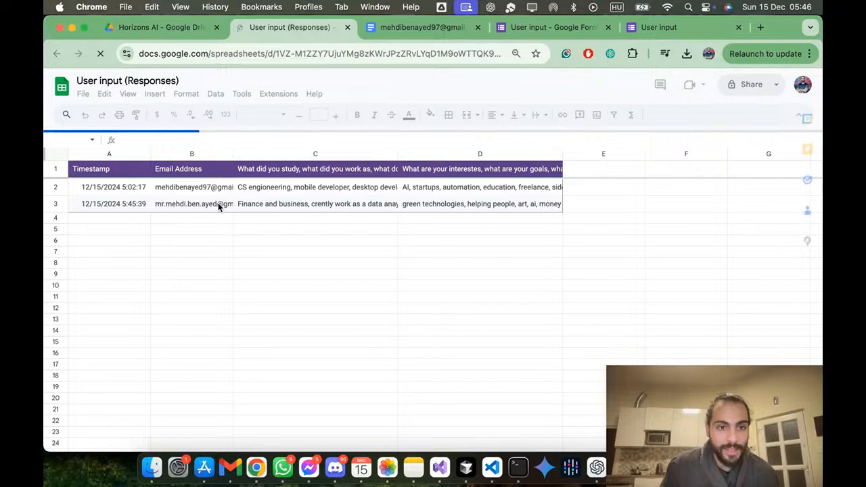
pyautogui.click(217, 204)
pyautogui.click(193, 217)
pyautogui.click(58, 218)
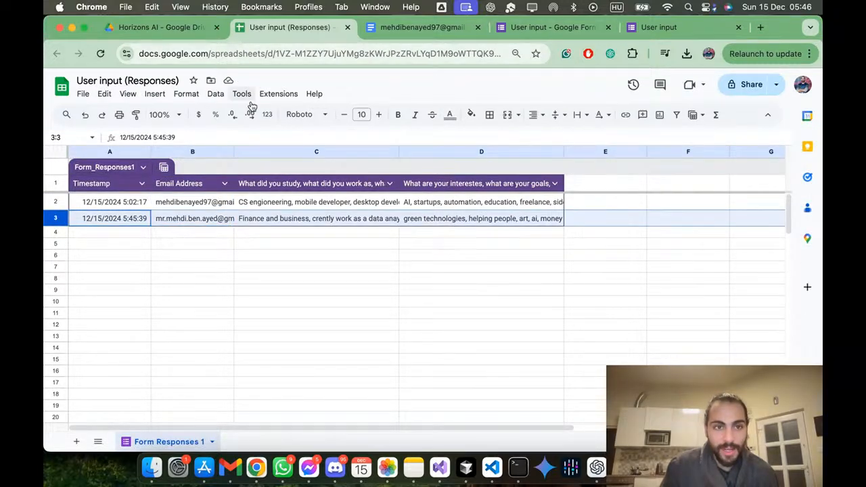
# Step: Check the run of the Make scenario, then look in the Horizons AI folder in Google Drive for the generated report document
pyautogui.hotkey('ctrl', 'Up')
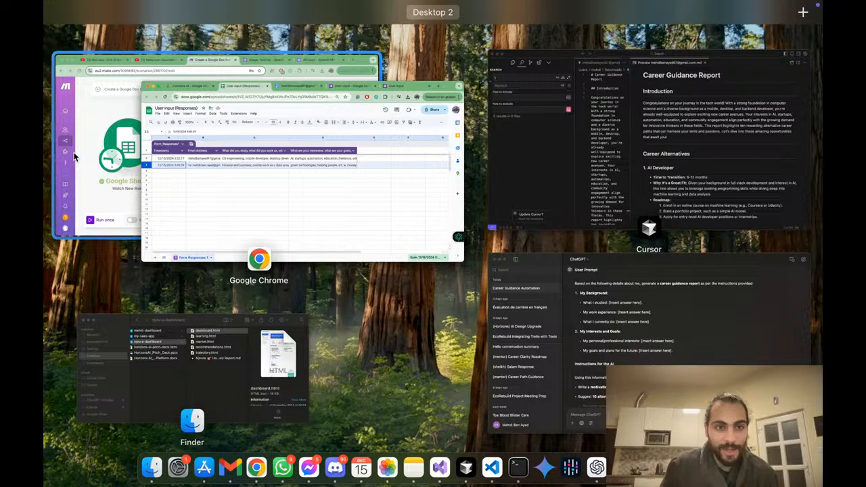
pyautogui.click(75, 156)
pyautogui.hotkey('ctrl', 'Up')
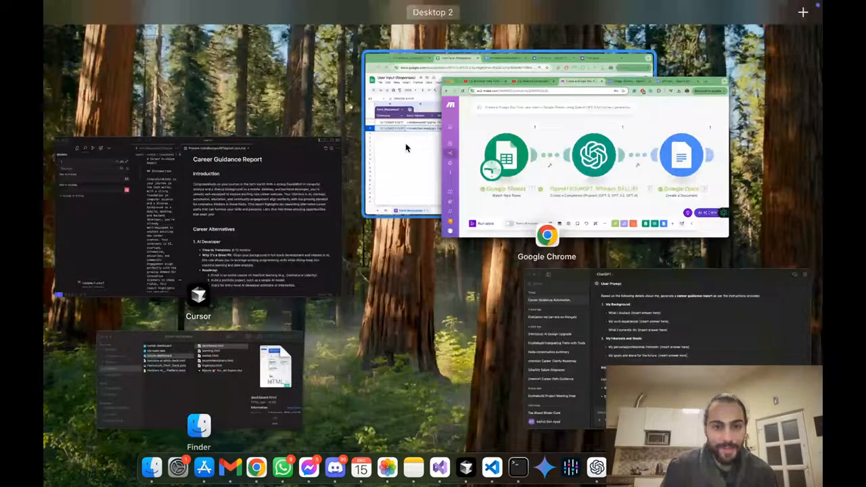
pyautogui.click(407, 147)
pyautogui.click(197, 28)
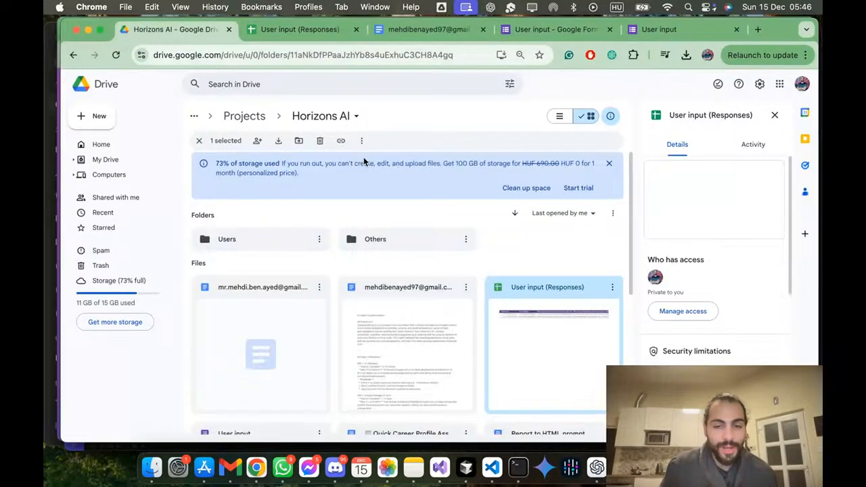
# Step: Return to the Make scenario and review the OpenAI module's connection, method and model settings
pyautogui.hotkey('ctrl', 'Up')
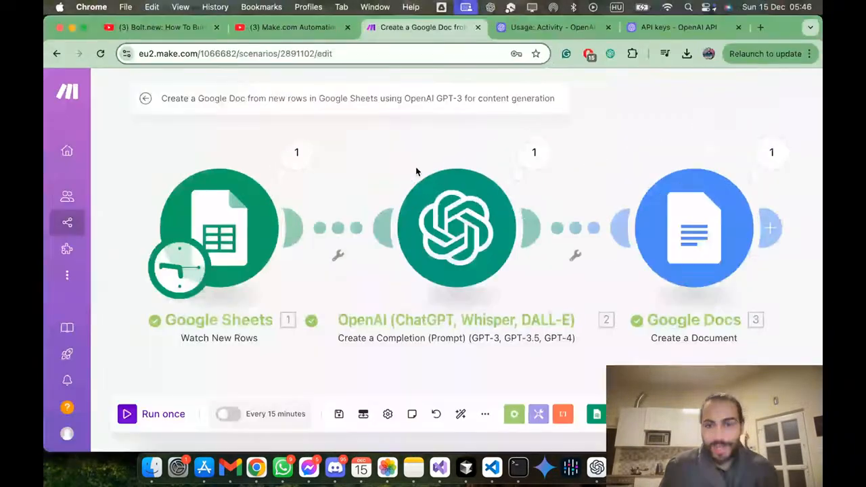
pyautogui.click(481, 257)
pyautogui.scroll(-2, 538, 261)
pyautogui.scroll(2, 539, 261)
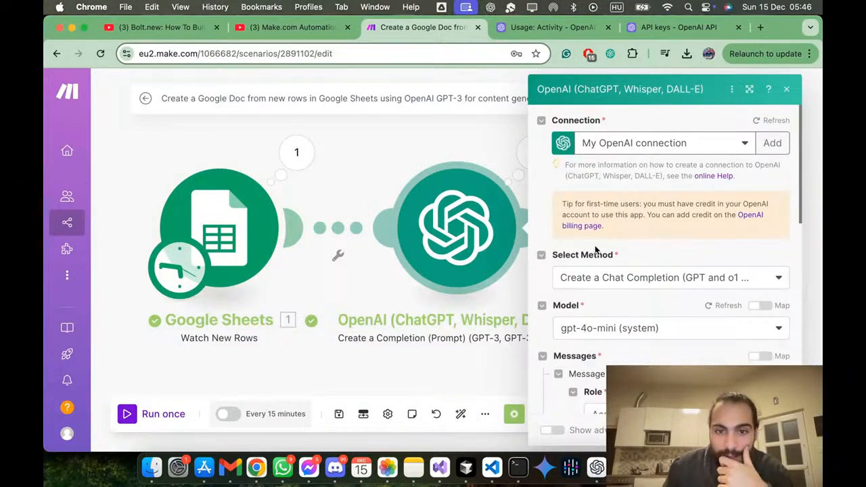
# Step: Inspect the OpenAI module's run details, expanding the output bundle's choices down to the first choice's message
pyautogui.click(430, 136)
pyautogui.click(552, 166)
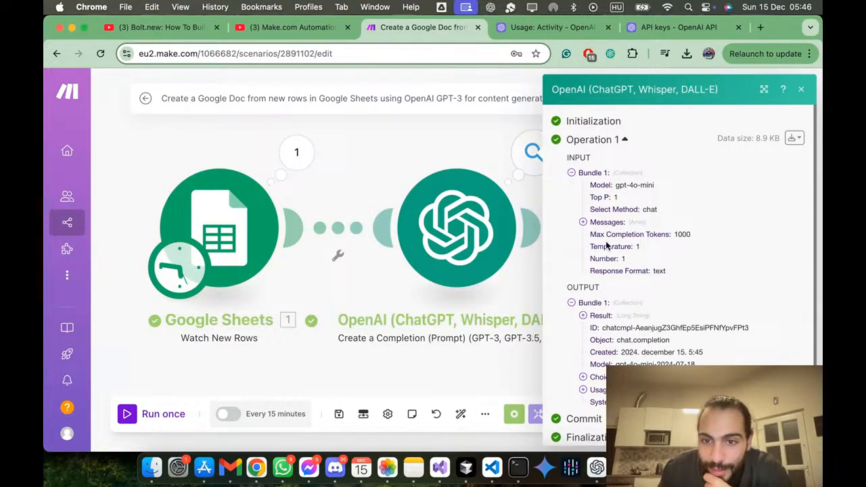
pyautogui.scroll(-1, 607, 245)
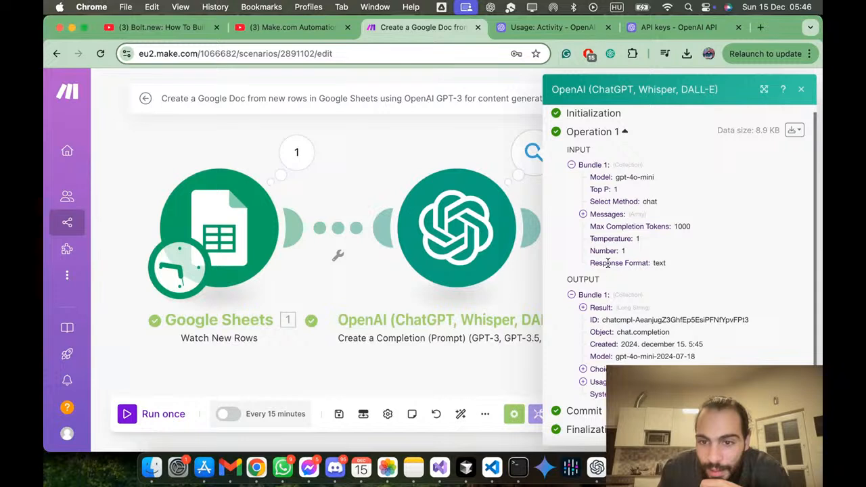
pyautogui.click(603, 371)
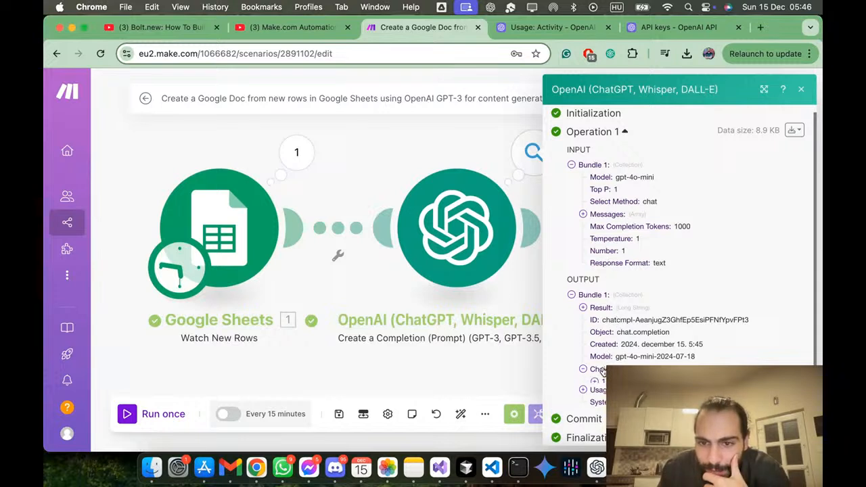
pyautogui.scroll(-1, 603, 371)
pyautogui.click(604, 372)
pyautogui.scroll(-3, 605, 372)
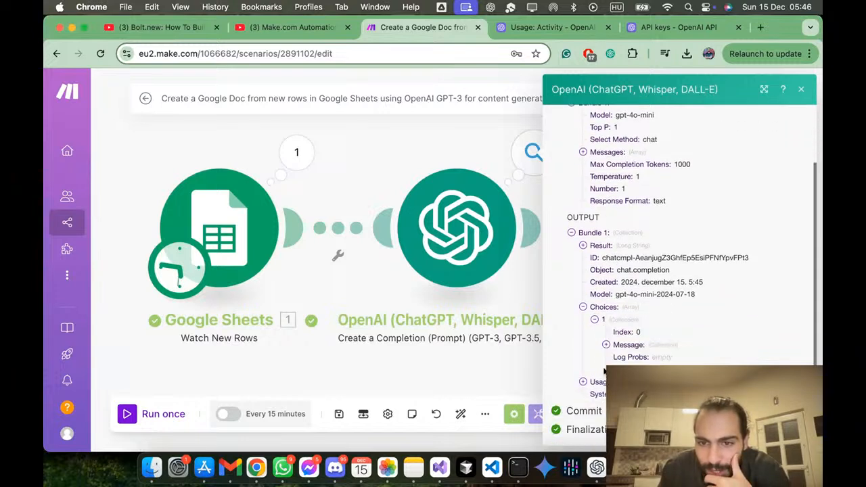
pyautogui.click(637, 349)
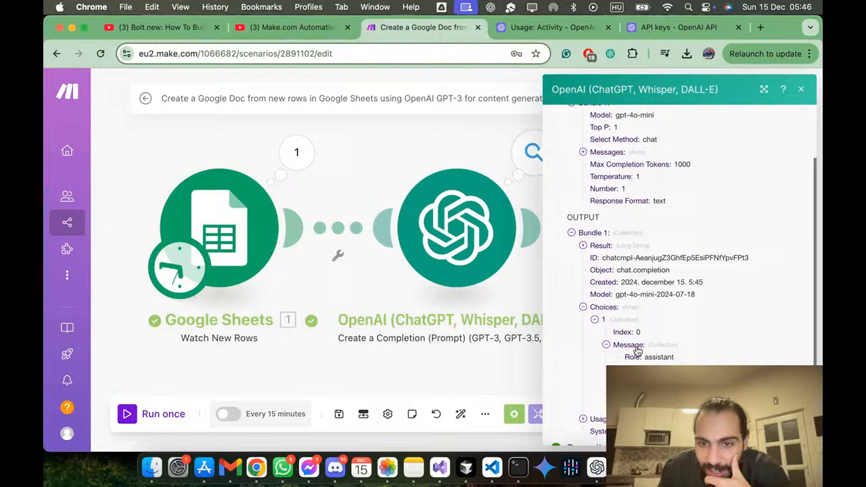
pyautogui.scroll(-2, 684, 271)
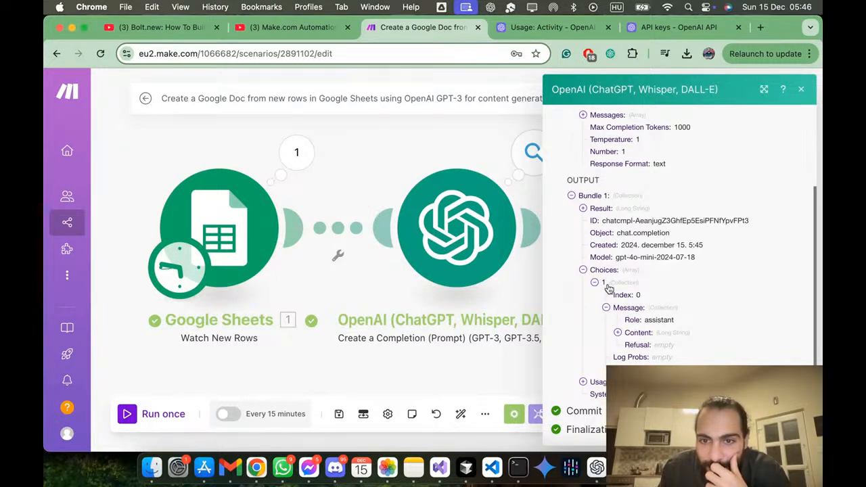
# Step: Expand the message content in the OpenAI module's output and read through the generated career guidance report
pyautogui.click(618, 332)
pyautogui.scroll(-3, 636, 342)
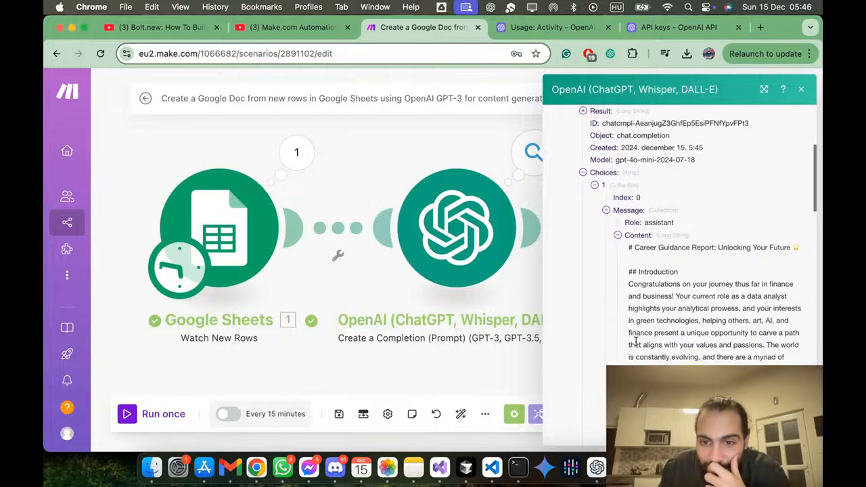
pyautogui.scroll(-6, 656, 316)
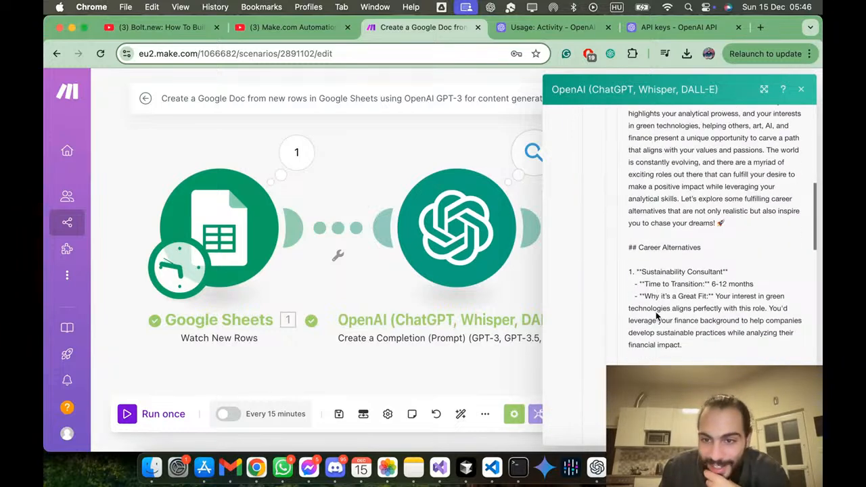
pyautogui.scroll(-12, 657, 316)
pyautogui.scroll(-12, 656, 313)
pyautogui.scroll(20, 656, 313)
pyautogui.scroll(-20, 656, 313)
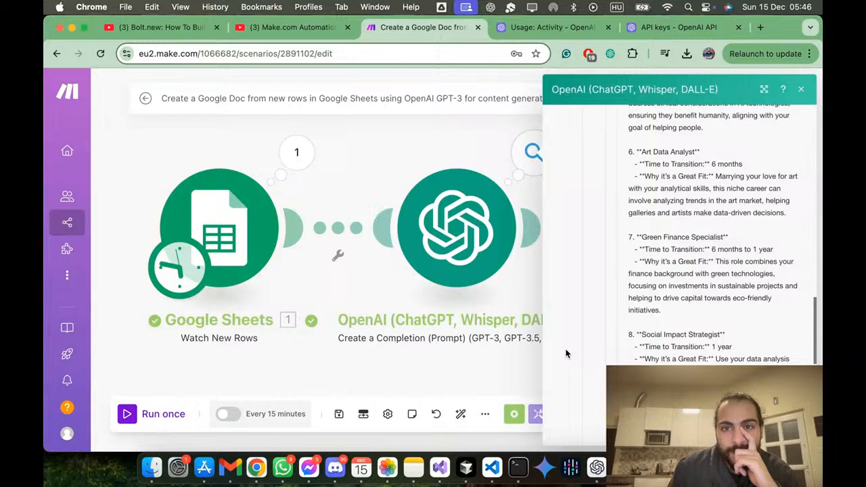
# Step: Copy the full text of the new Google Docs report, switch to Cursor and replace the Markdown file's entire content with it
pyautogui.hotkey('ctrl', 'Up')
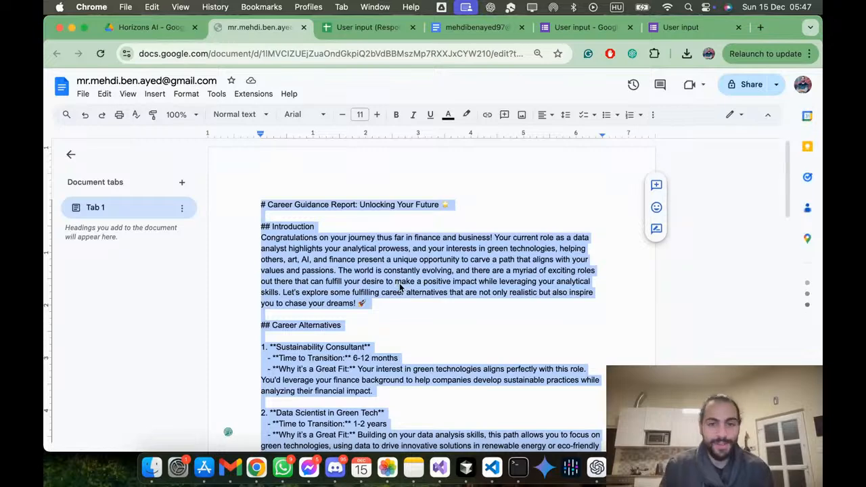
pyautogui.hotkey('ctrl', 'Up')
pyautogui.click(455, 312)
pyautogui.click(352, 251)
pyautogui.press('super+a')
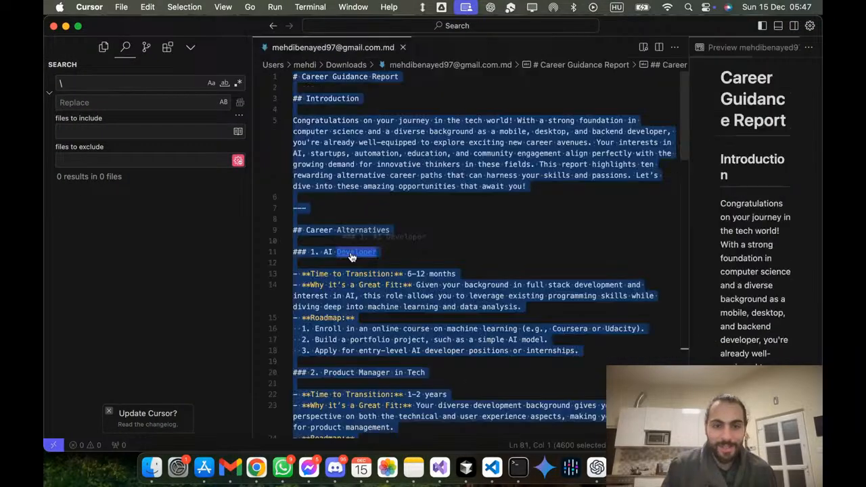
pyautogui.press('super+v')
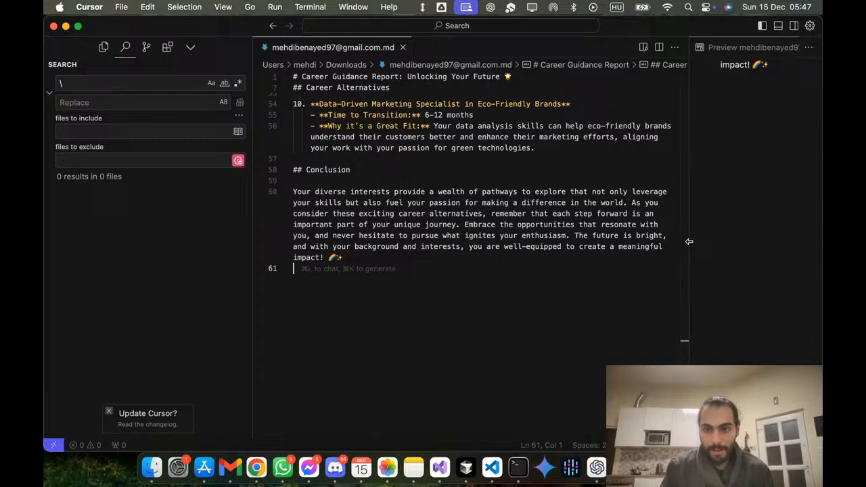
# Step: Widen the Markdown preview and check the report's Introduction paragraph and the start of Career Alternatives
pyautogui.moveTo(689, 242); pyautogui.dragTo(366, 284)
pyautogui.scroll(10, 541, 236)
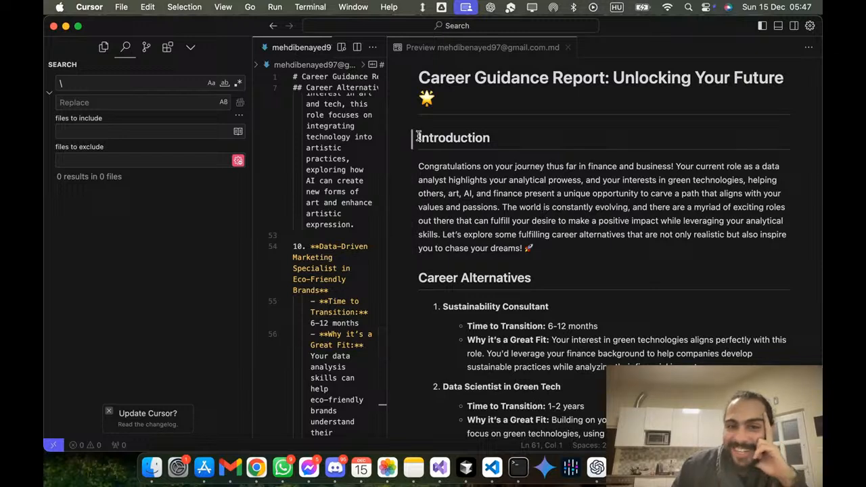
pyautogui.moveTo(541, 248); pyautogui.dragTo(413, 172)
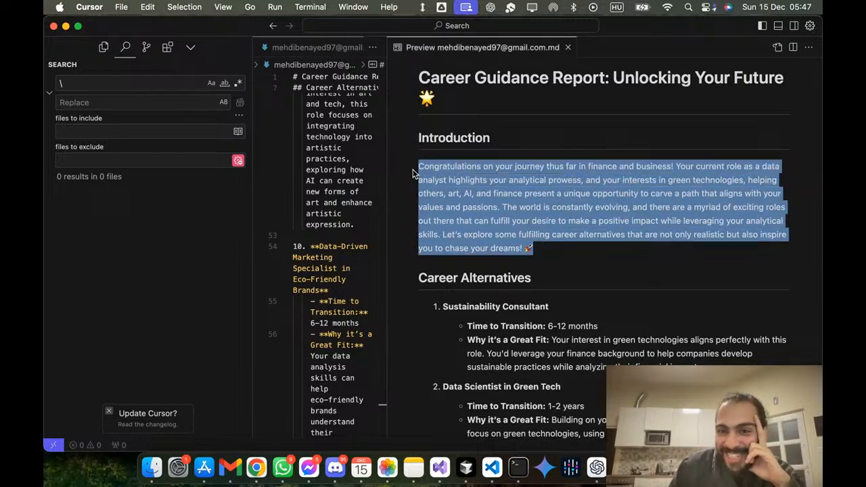
pyautogui.click(487, 234)
pyautogui.scroll(-3, 530, 270)
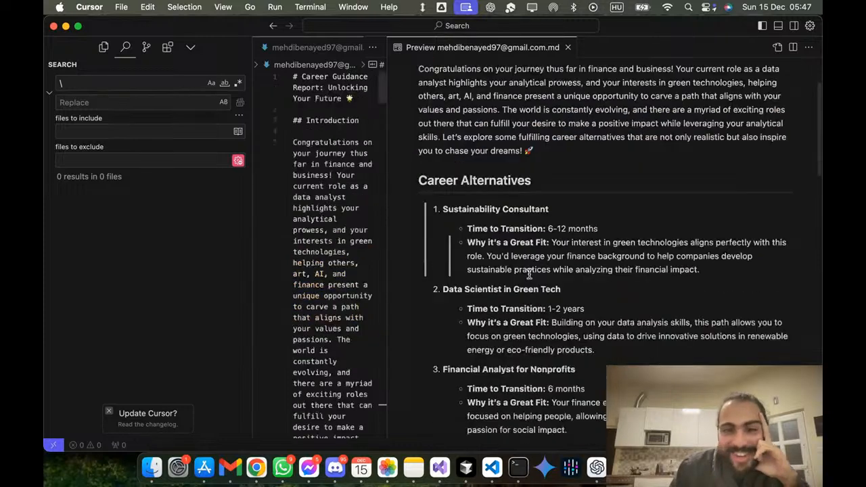
pyautogui.doubleClick(505, 211)
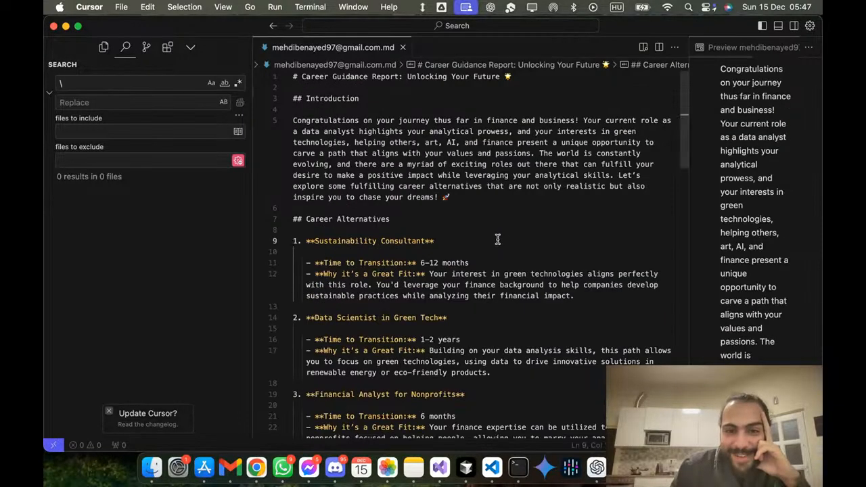
# Step: Enlarge the Markdown preview again and review the career alternatives from Sustainability Consultant down to the Conclusion
pyautogui.moveTo(687, 213); pyautogui.dragTo(325, 230)
pyautogui.scroll(-3, 545, 219)
pyautogui.click(527, 188)
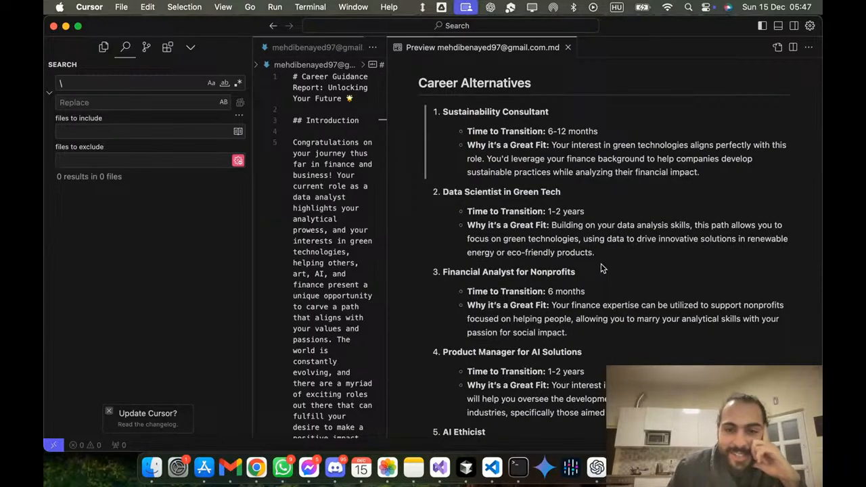
pyautogui.scroll(-3, 602, 268)
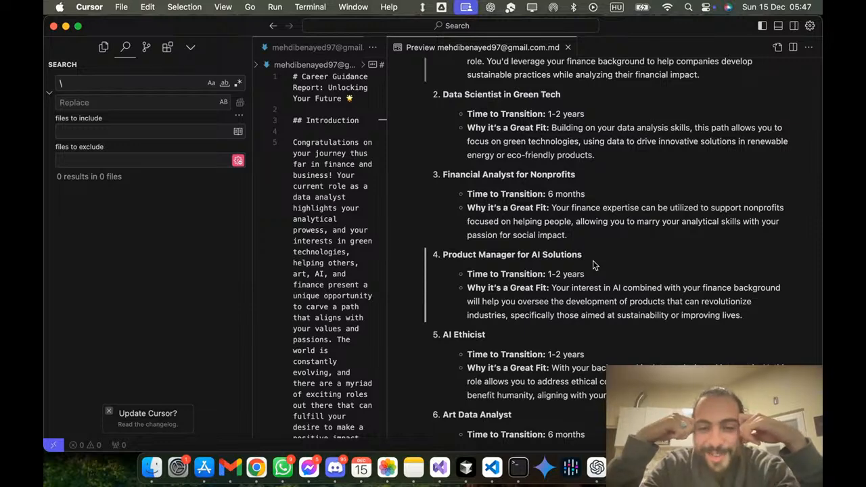
pyautogui.scroll(-3, 598, 267)
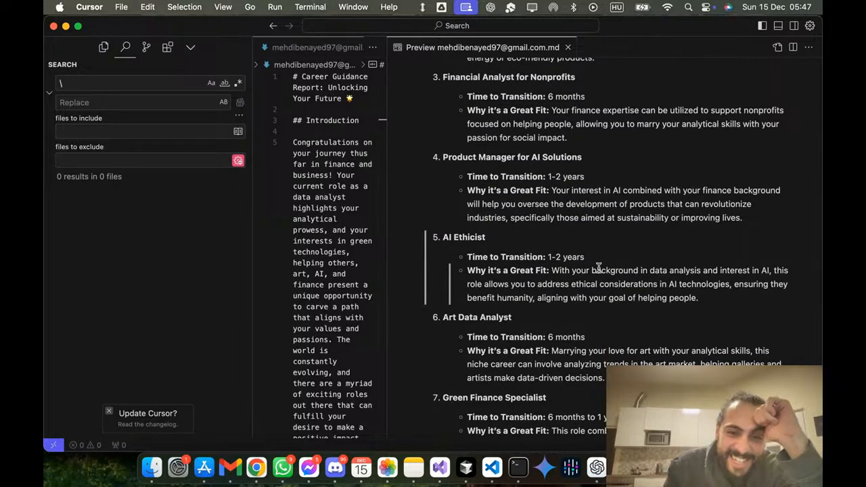
pyautogui.scroll(-3, 599, 268)
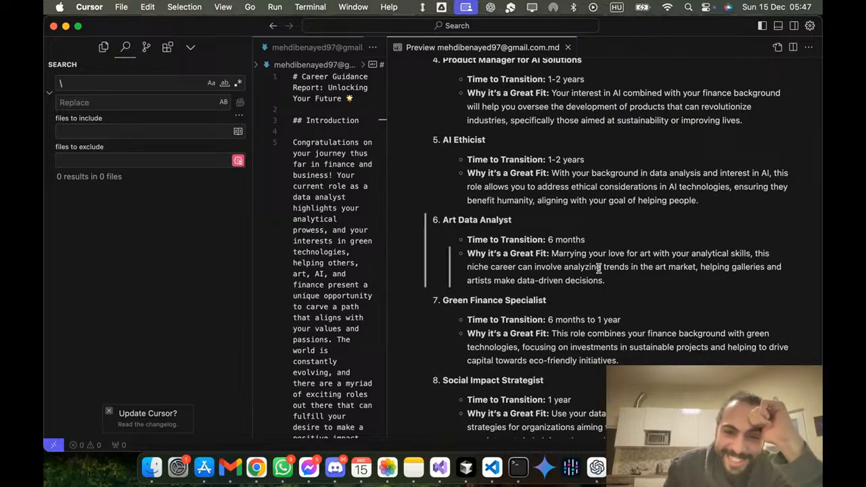
pyautogui.scroll(-3, 599, 268)
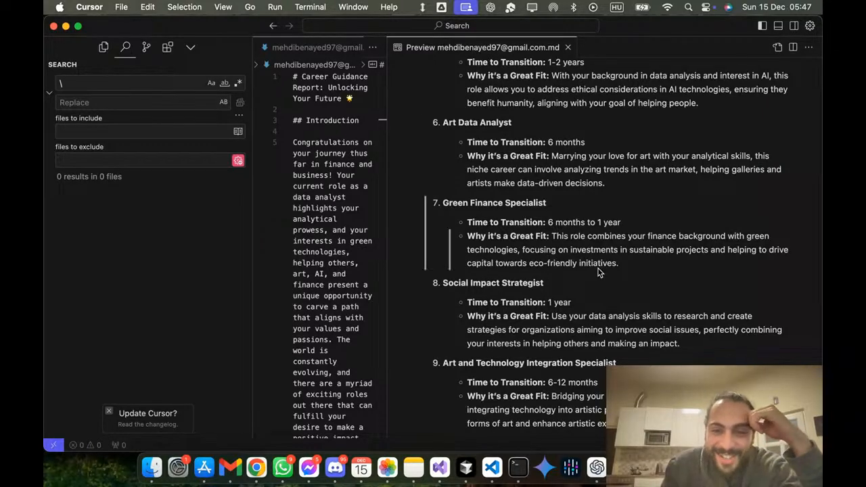
pyautogui.scroll(-3, 600, 317)
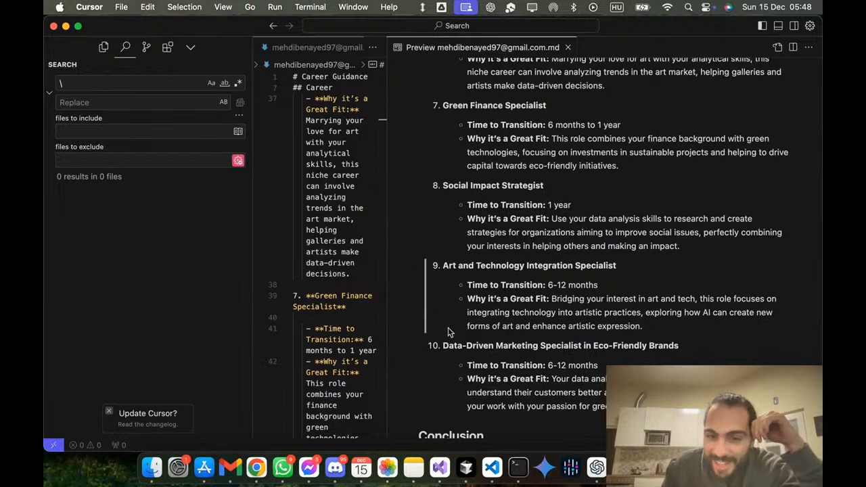
pyautogui.scroll(-7, 446, 332)
pyautogui.scroll(7, 447, 329)
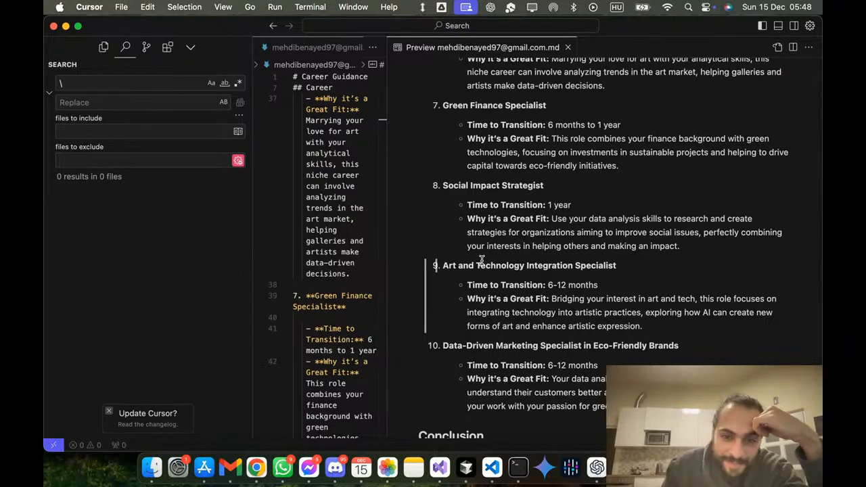
pyautogui.scroll(-3, 482, 260)
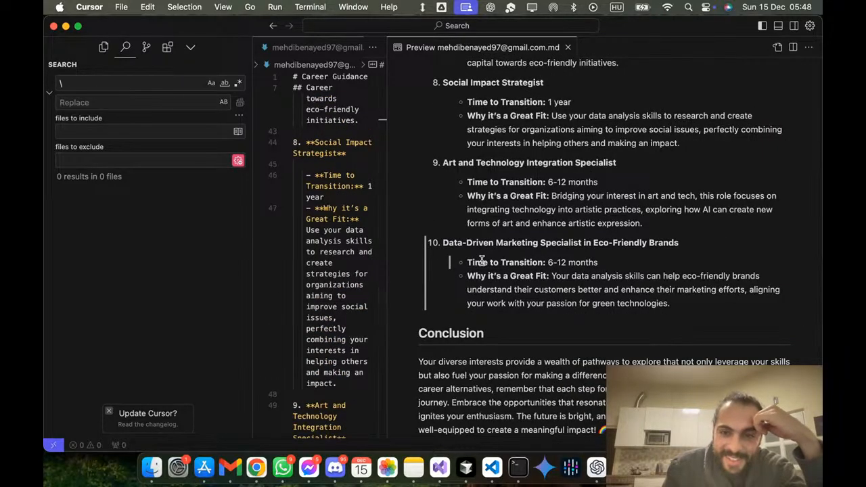
pyautogui.scroll(-3, 482, 261)
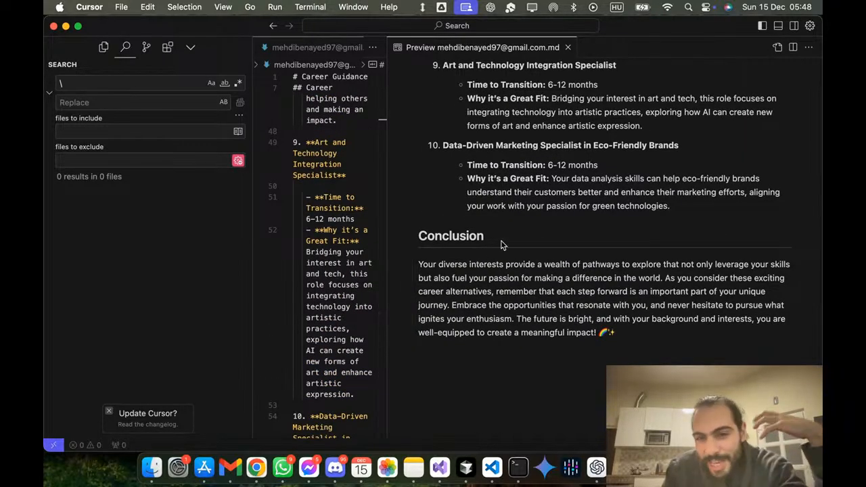